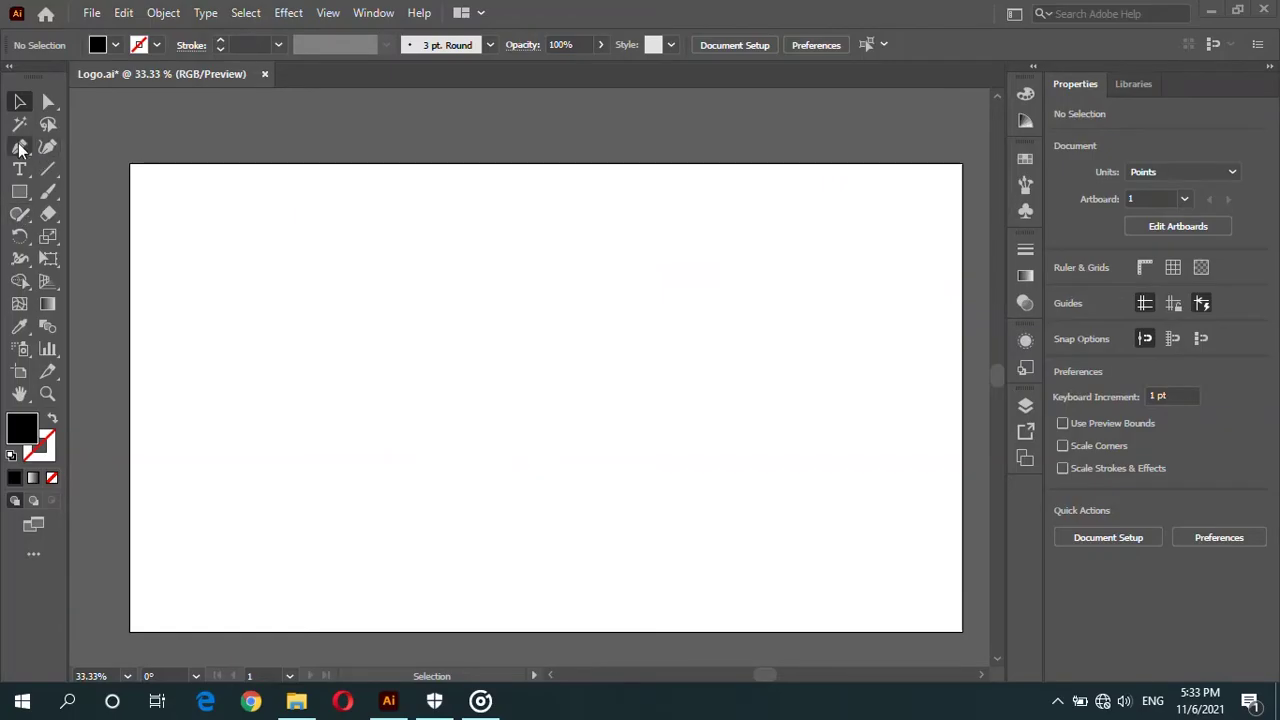
Step: Type a letter S on the artboard, enlarge it, and select its text
{"action": "left_click", "coordinate": [19, 169]}
{"action": "left_click", "coordinate": [420, 323]}
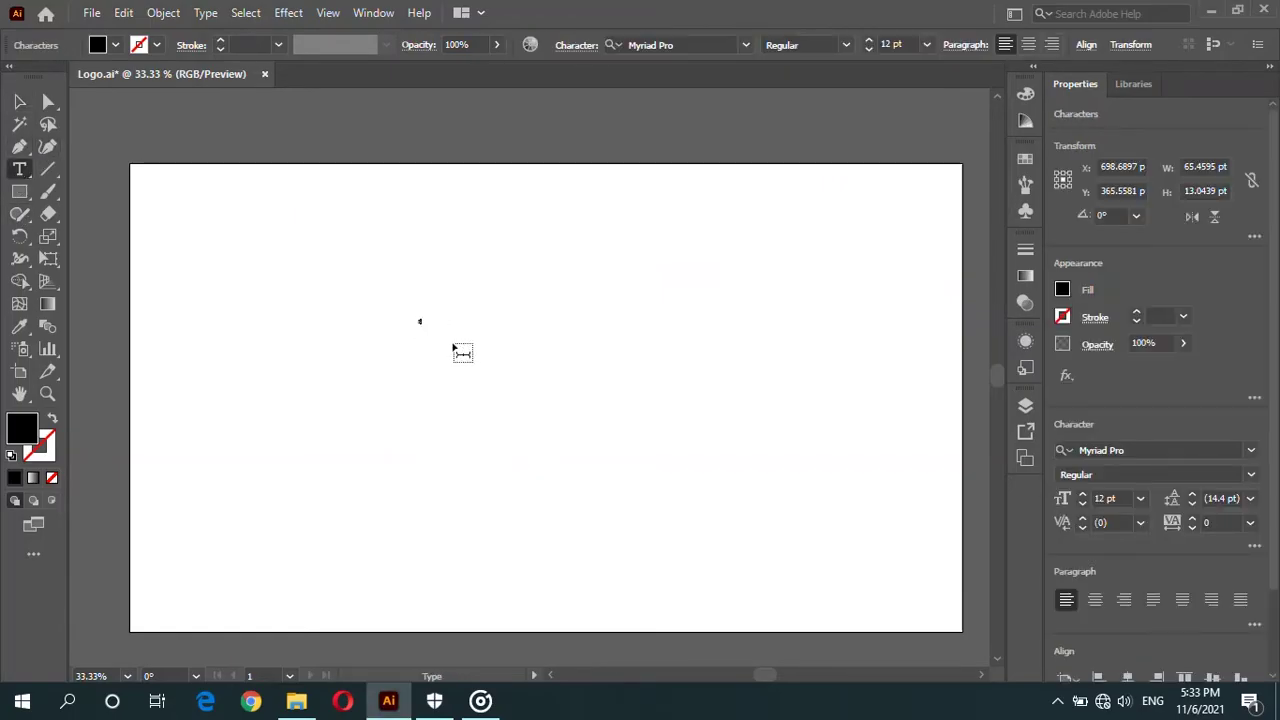
{"action": "type", "text": "S"}
{"action": "left_click_drag", "start_coordinate": [427, 324], "coordinate": [617, 554]}
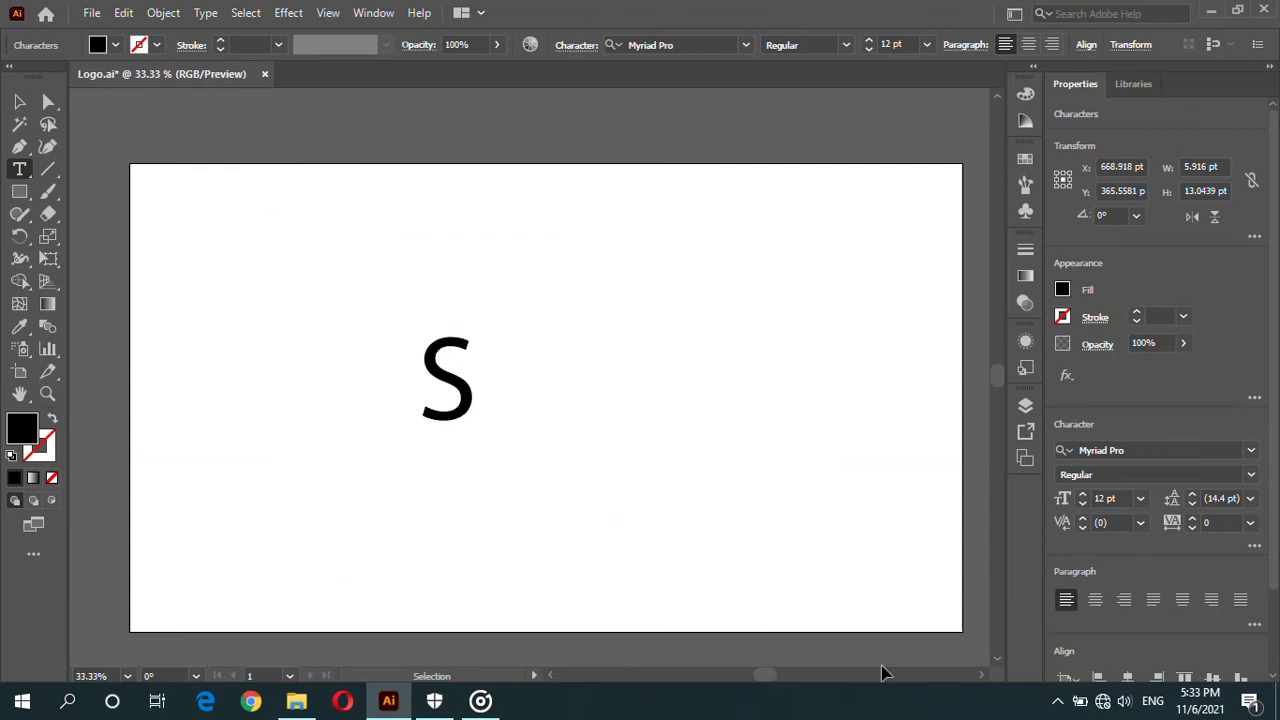
{"action": "key", "text": "Escape"}
{"action": "double_click", "coordinate": [465, 372]}
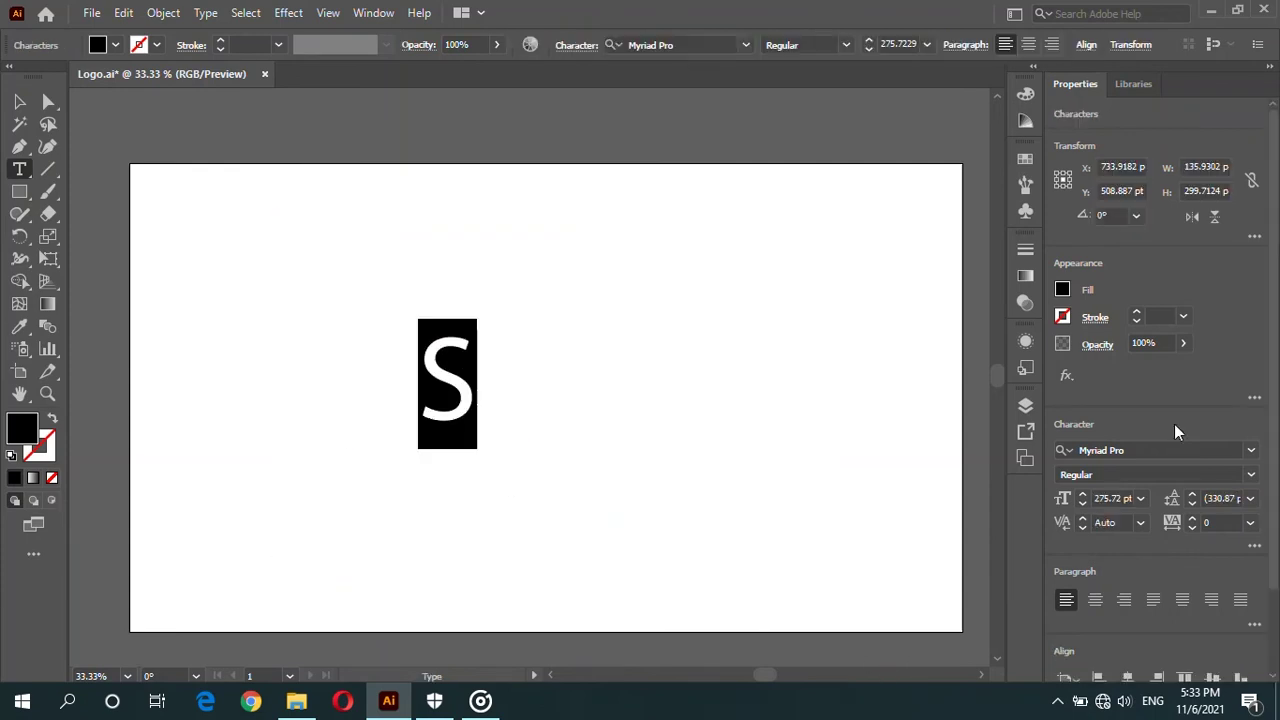
Step: Set the S in the BernhardScript-Bold font
{"action": "left_click", "coordinate": [1249, 450]}
{"action": "scroll", "coordinate": [1051, 571], "scroll_direction": "down", "scroll_amount": 3}
{"action": "scroll", "coordinate": [1045, 590], "scroll_direction": "down", "scroll_amount": 5}
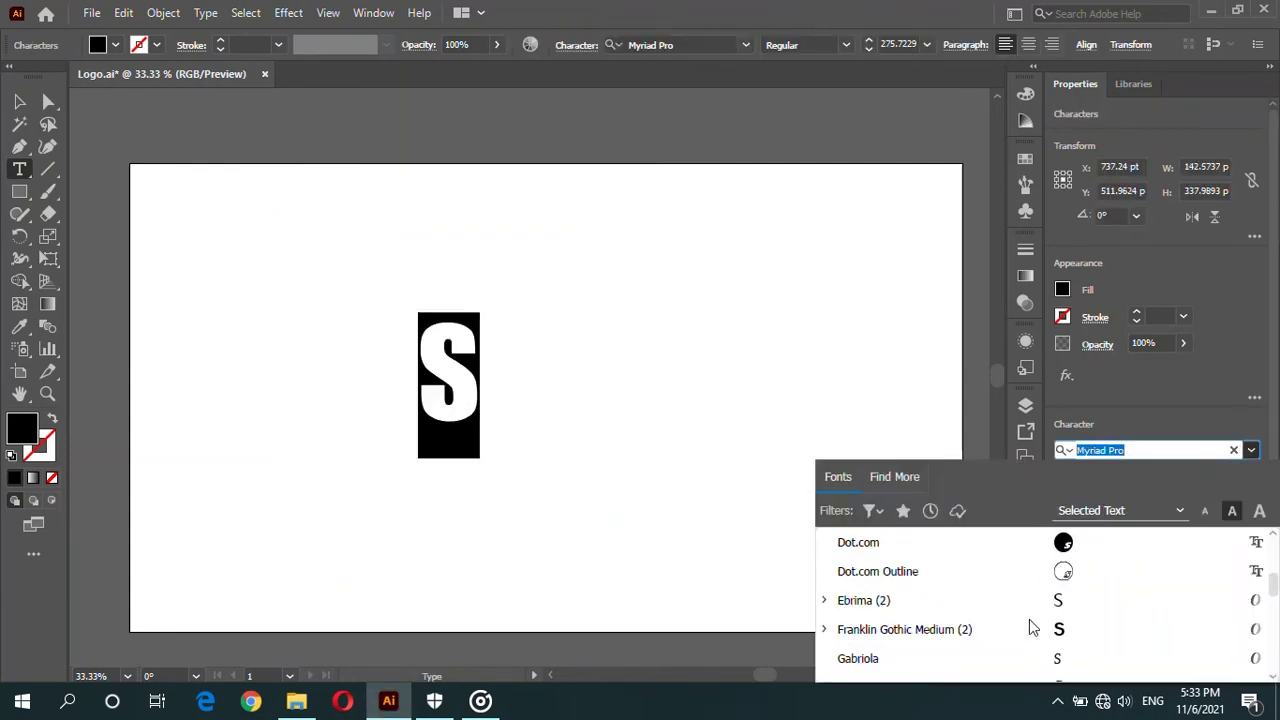
{"action": "scroll", "coordinate": [1040, 604], "scroll_direction": "up", "scroll_amount": 4}
{"action": "scroll", "coordinate": [1040, 604], "scroll_direction": "up", "scroll_amount": 5}
{"action": "left_click", "coordinate": [1023, 657]}
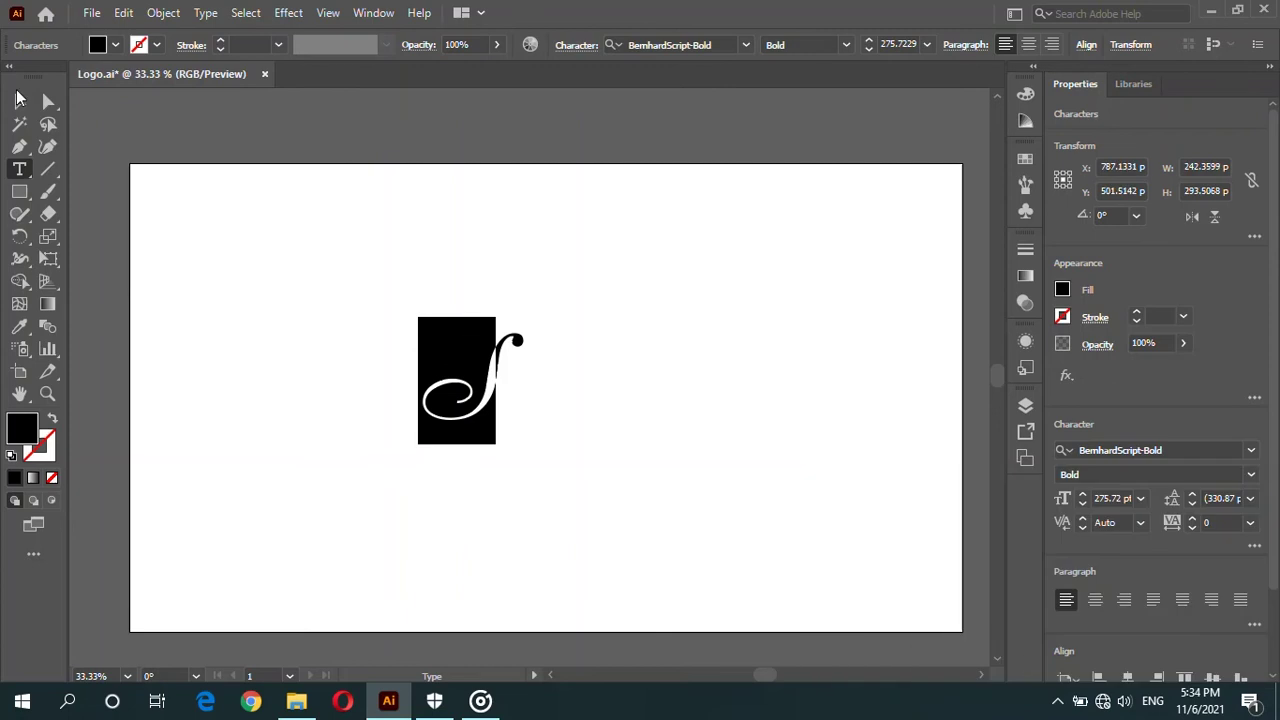
Step: Scale the script S to about 666 pt and move it down-left
{"action": "left_click", "coordinate": [19, 101]}
{"action": "left_click_drag", "start_coordinate": [417, 317], "coordinate": [566, 431]}
{"action": "key", "text": "ctrl+z"}
{"action": "mouse_move", "coordinate": [522, 317]}
{"action": "left_mouse_down"}
{"action": "mouse_move", "coordinate": [777, 134]}
{"action": "mouse_move", "coordinate": [672, 257]}
{"action": "left_mouse_up"}
{"action": "left_click_drag", "start_coordinate": [592, 293], "coordinate": [510, 408]}
Step: Reflect the S vertically, center it on the artboard and rotate it about 139°
{"action": "right_click", "coordinate": [510, 408]}
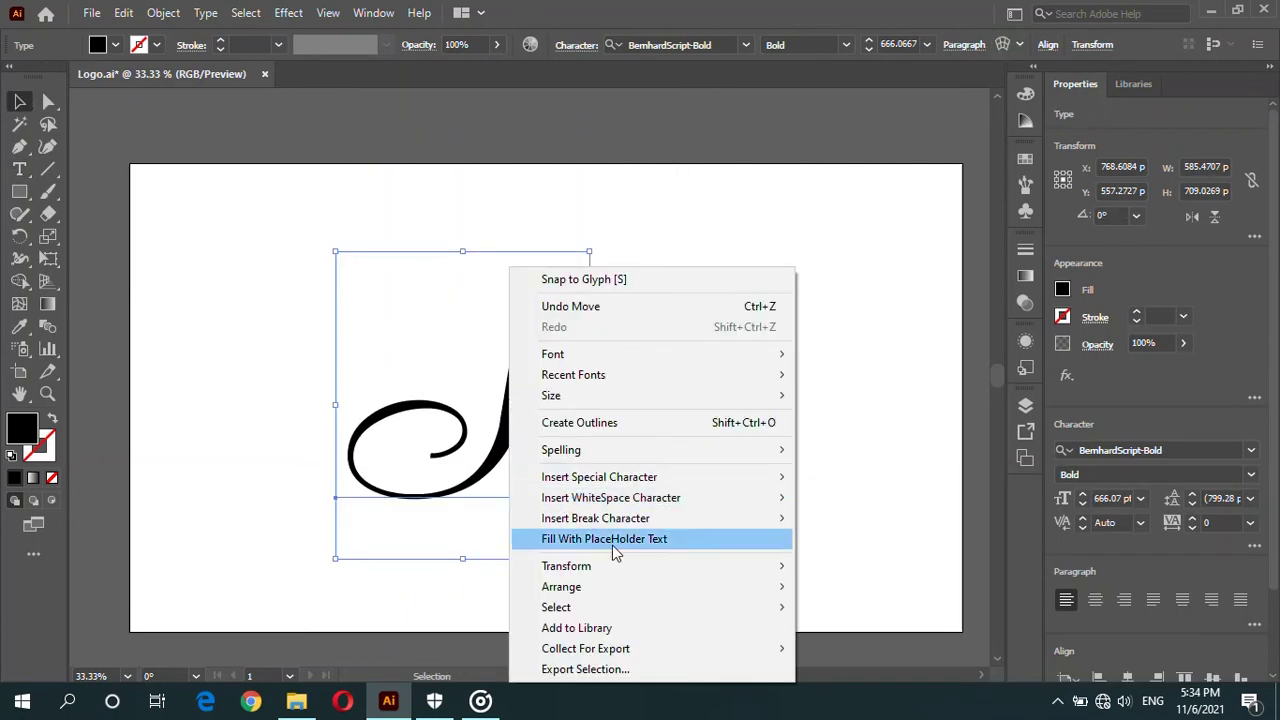
{"action": "left_click", "coordinate": [900, 476]}
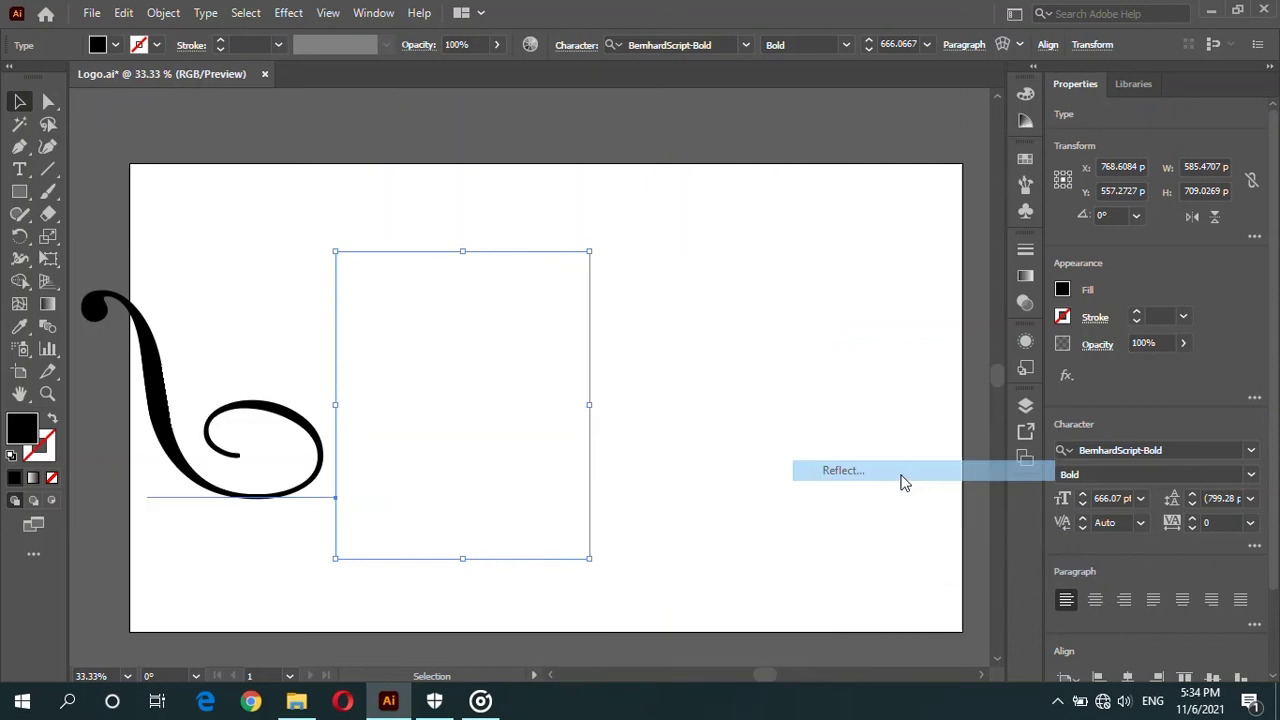
{"action": "left_click", "coordinate": [830, 500]}
{"action": "left_click_drag", "start_coordinate": [160, 372], "coordinate": [446, 398]}
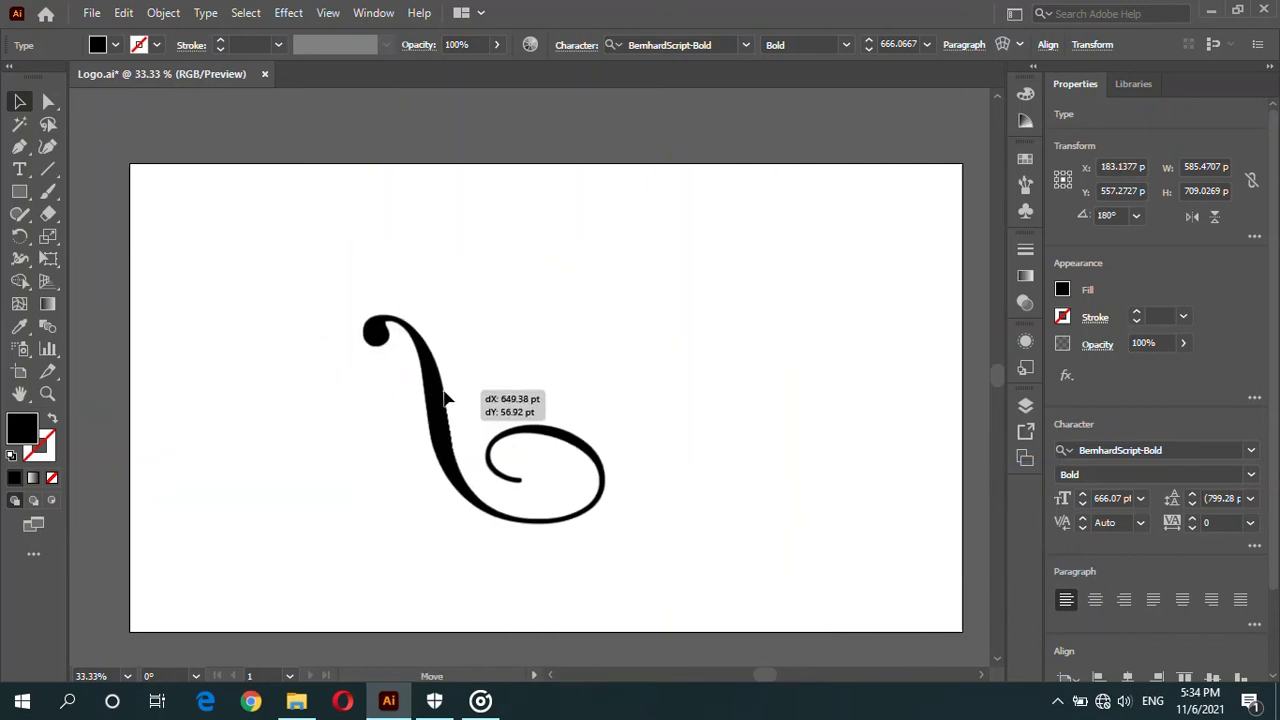
{"action": "left_click_drag", "start_coordinate": [638, 284], "coordinate": [812, 387]}
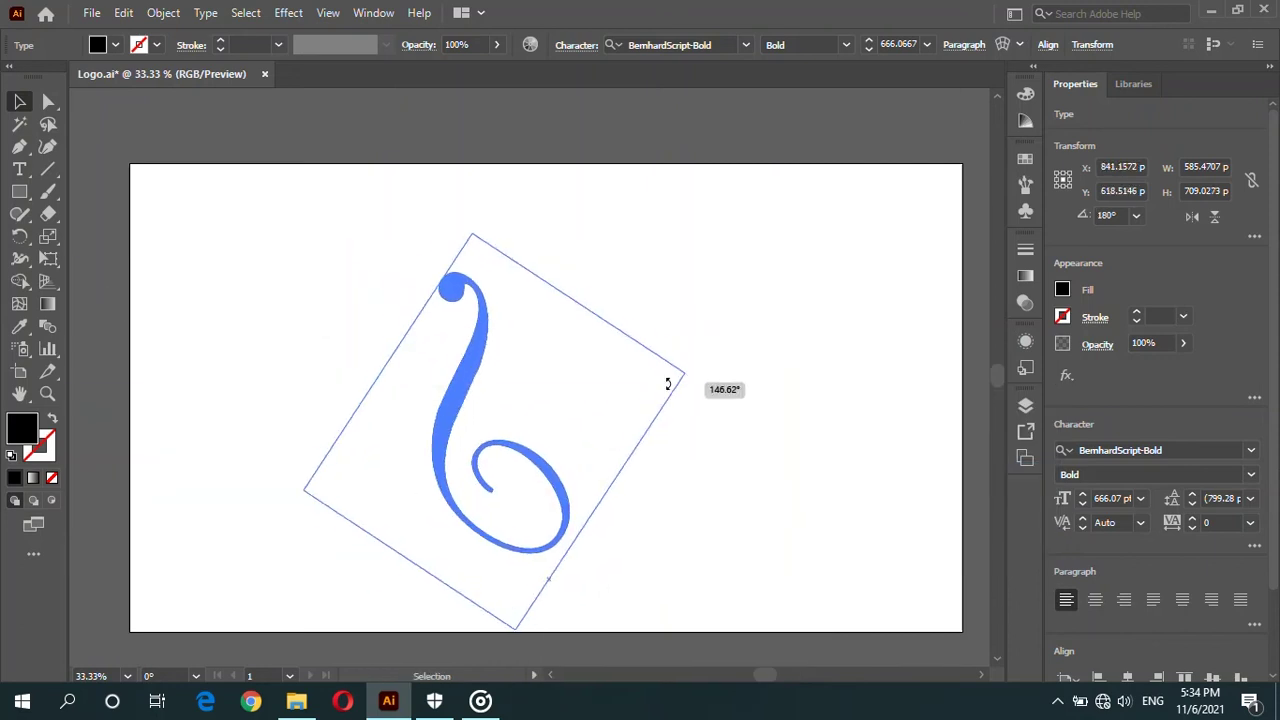
Step: Convert the rotated curl text to outlines via Type > Create Outlines
{"action": "left_click", "coordinate": [98, 210]}
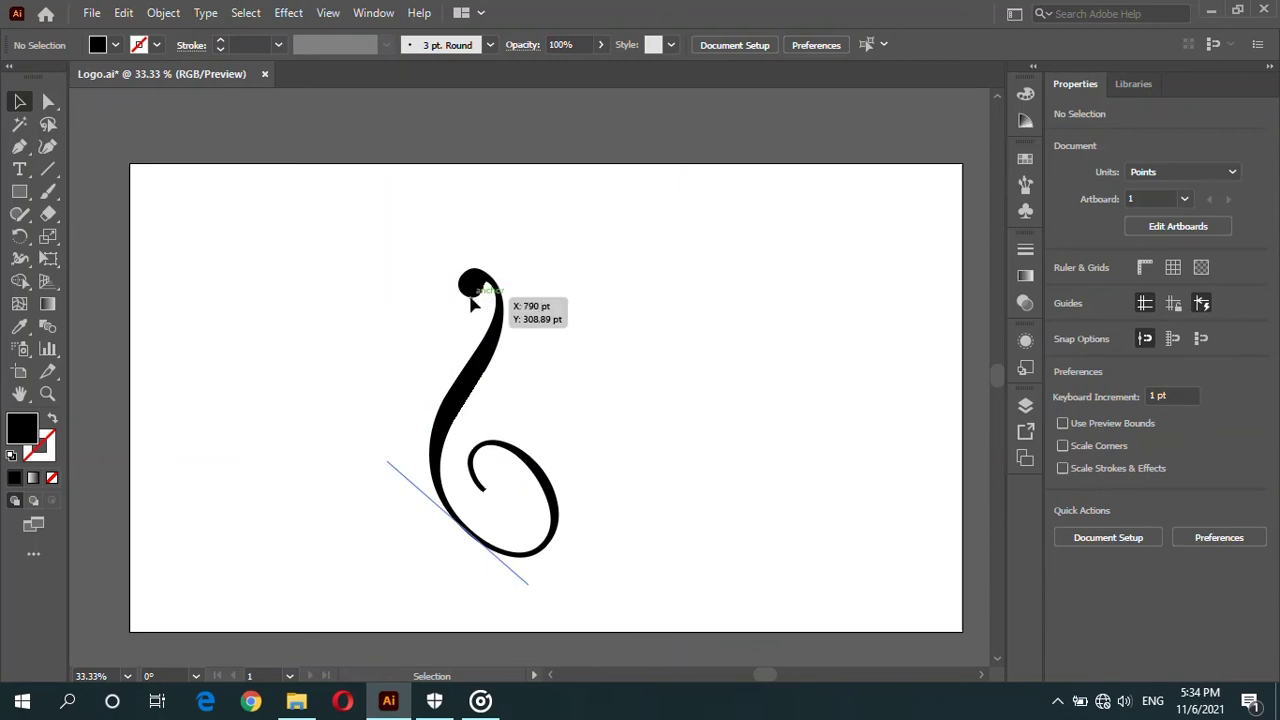
{"action": "left_click", "coordinate": [476, 400]}
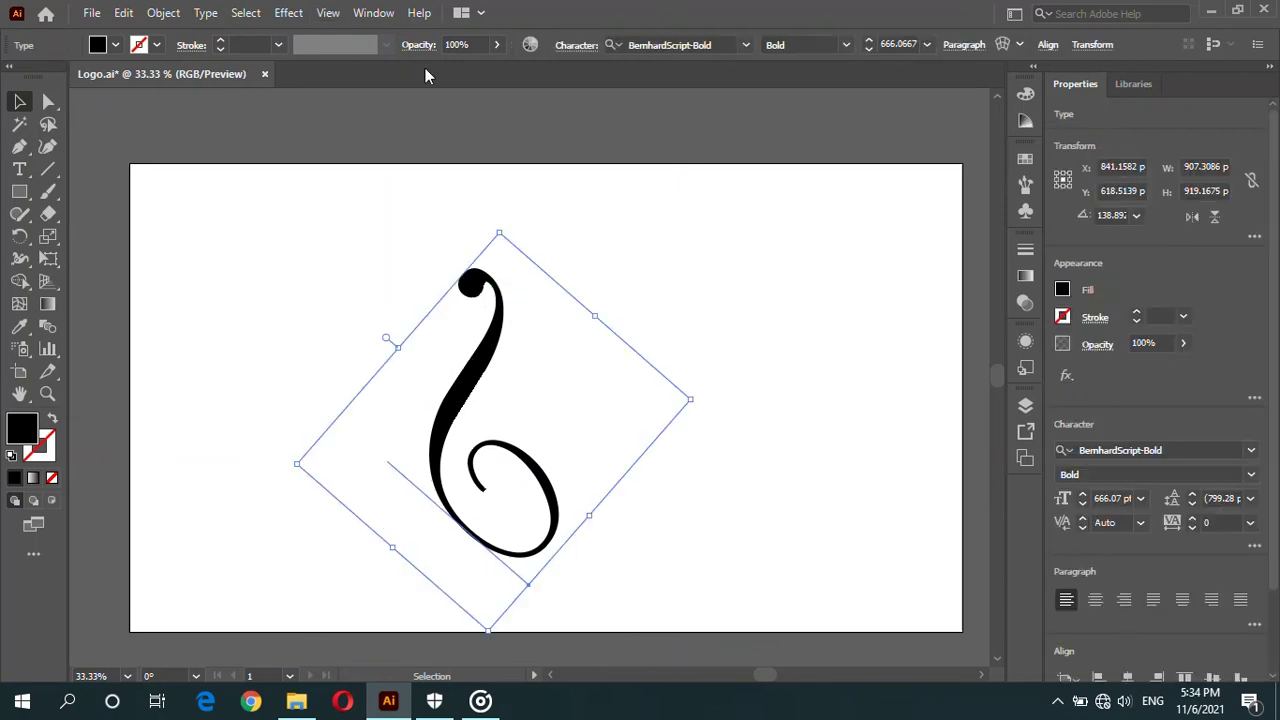
{"action": "left_click", "coordinate": [163, 12]}
{"action": "left_click", "coordinate": [205, 12]}
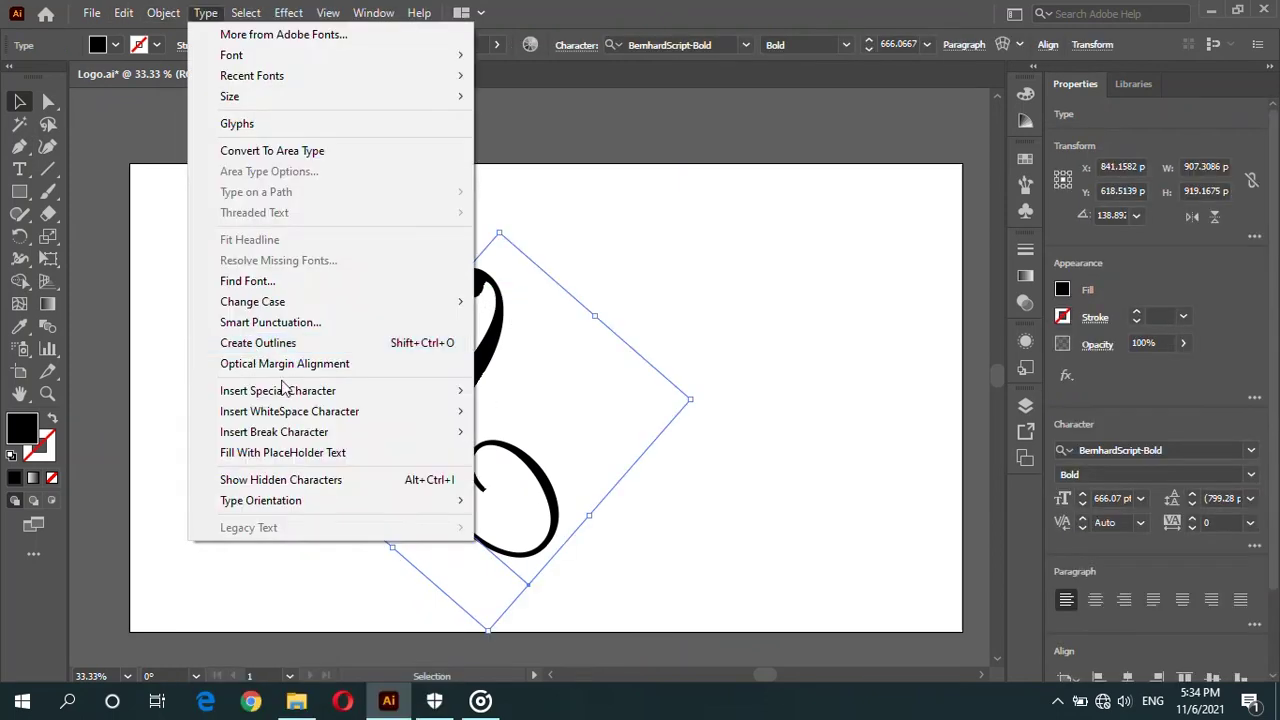
{"action": "left_click", "coordinate": [283, 343]}
{"action": "scroll", "coordinate": [489, 274], "scroll_direction": "up", "scroll_amount": 3}
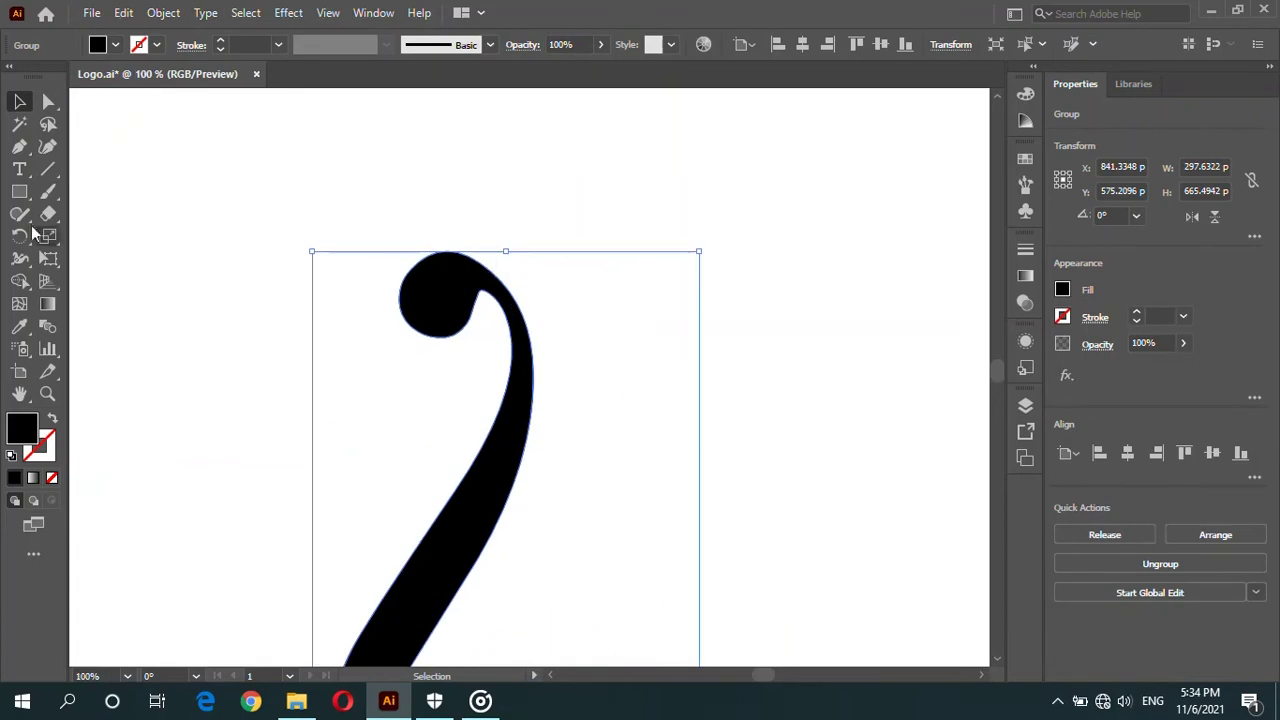
Step: Draw a small ellipse near the curl and rotate it about 25°
{"action": "left_click_drag", "start_coordinate": [18, 212], "coordinate": [90, 234]}
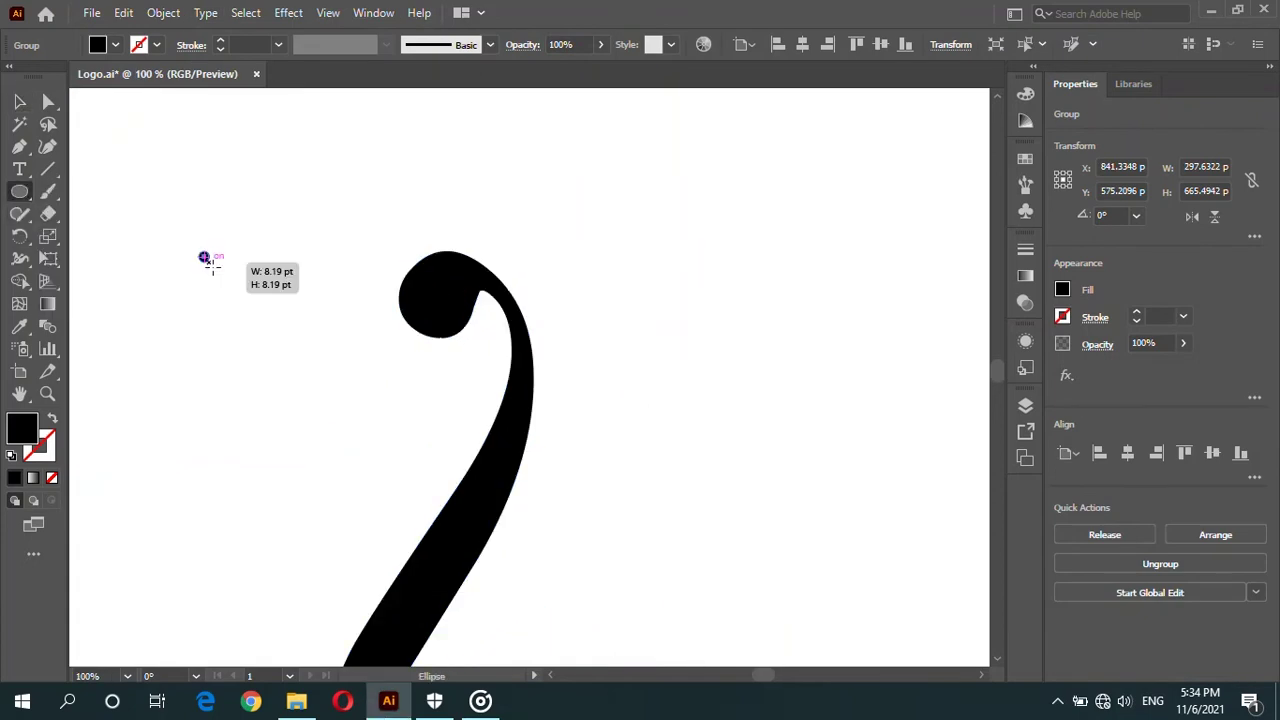
{"action": "mouse_move", "coordinate": [200, 252]}
{"action": "left_mouse_down"}
{"action": "mouse_move", "coordinate": [239, 318]}
{"action": "mouse_move", "coordinate": [222, 292]}
{"action": "mouse_move", "coordinate": [638, 316]}
{"action": "left_mouse_up"}
{"action": "key", "text": "v"}
{"action": "left_click", "coordinate": [209, 176]}
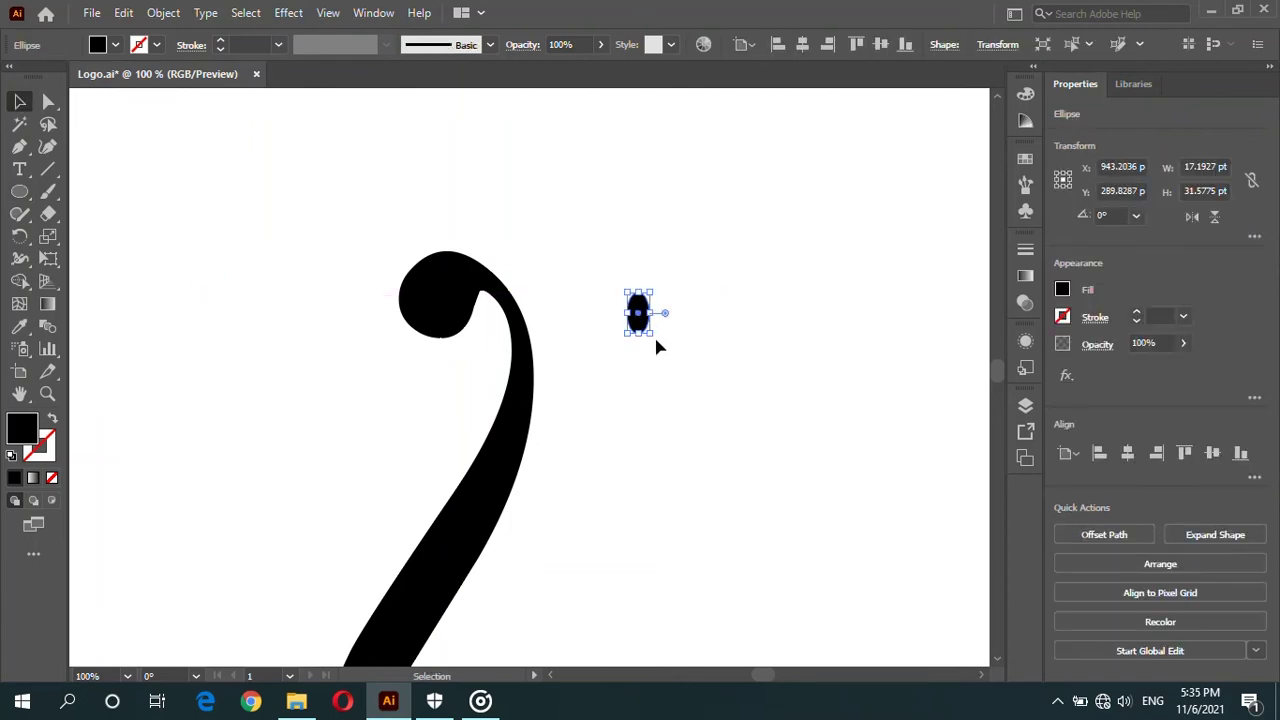
{"action": "scroll", "coordinate": [651, 330], "scroll_direction": "up", "scroll_amount": 3}
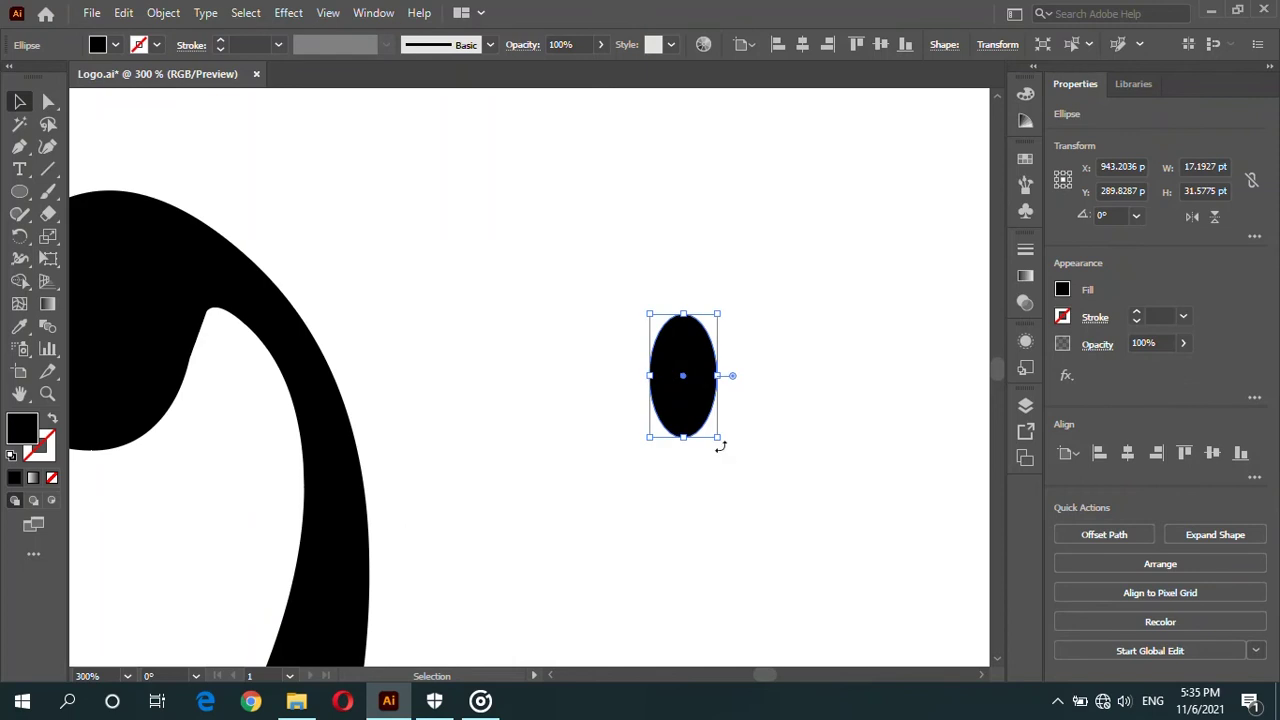
{"action": "left_click_drag", "start_coordinate": [720, 447], "coordinate": [747, 425]}
Step: Position the ellipse on the curl's stem, then select it together with the curl
{"action": "mouse_move", "coordinate": [683, 400]}
{"action": "left_mouse_down"}
{"action": "mouse_move", "coordinate": [337, 429]}
{"action": "mouse_move", "coordinate": [398, 438]}
{"action": "left_mouse_up"}
{"action": "scroll", "coordinate": [337, 429], "scroll_direction": "down", "scroll_amount": 2}
{"action": "scroll", "coordinate": [385, 400], "scroll_direction": "up", "scroll_amount": 2}
{"action": "mouse_move", "coordinate": [391, 378]}
{"action": "left_mouse_down"}
{"action": "mouse_move", "coordinate": [399, 451]}
{"action": "mouse_move", "coordinate": [457, 424]}
{"action": "mouse_move", "coordinate": [514, 457]}
{"action": "left_mouse_up"}
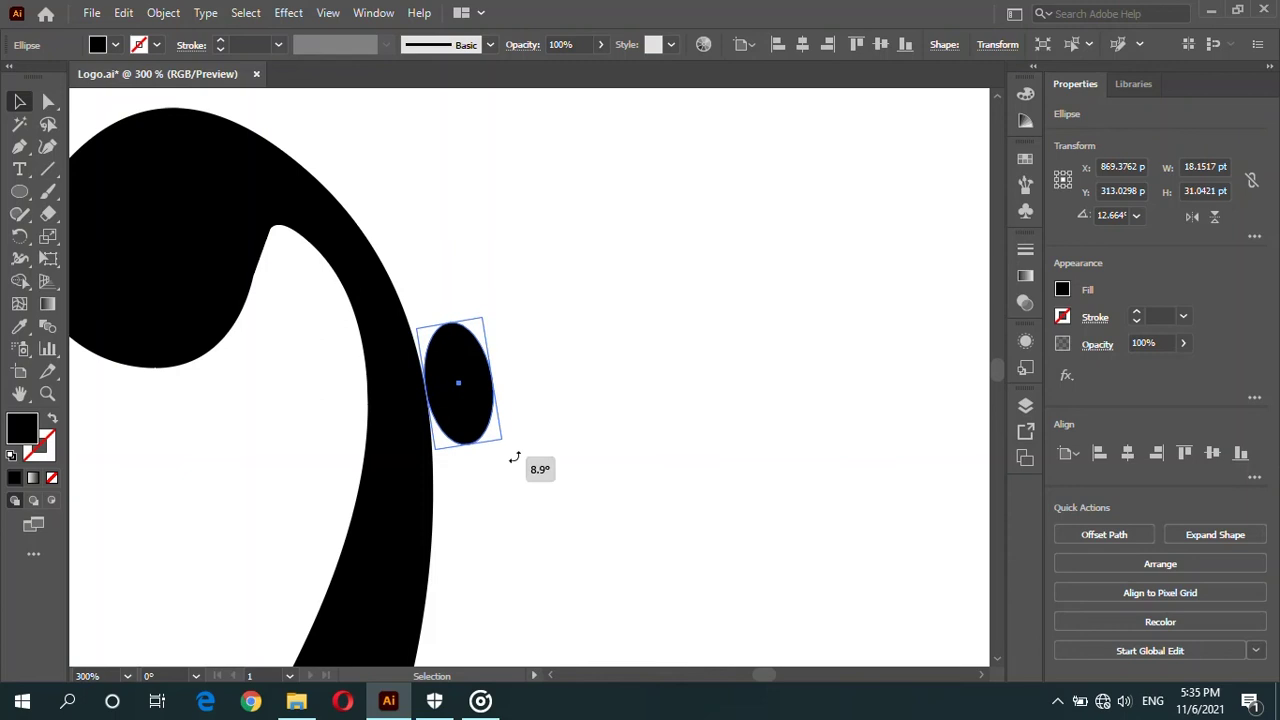
{"action": "mouse_move", "coordinate": [482, 416]}
{"action": "left_mouse_down"}
{"action": "mouse_move", "coordinate": [416, 416]}
{"action": "mouse_move", "coordinate": [522, 398]}
{"action": "mouse_move", "coordinate": [405, 400]}
{"action": "left_mouse_up"}
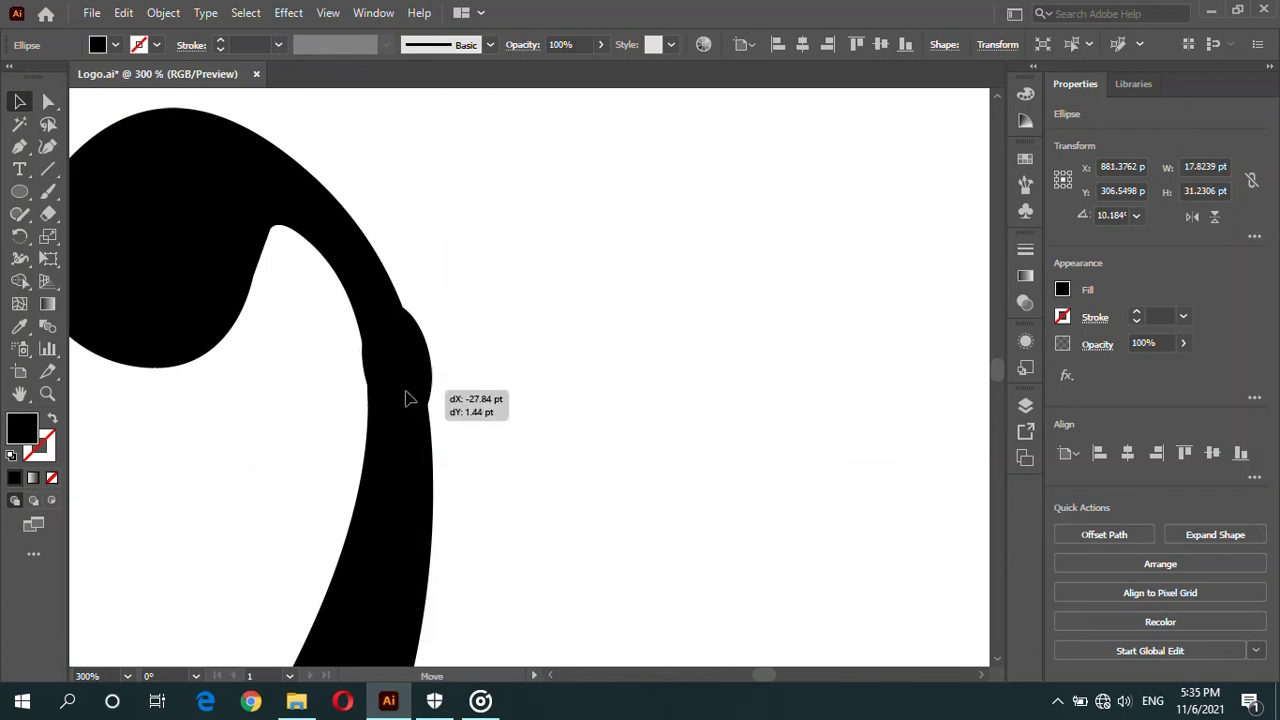
{"action": "key", "text": "ctrl+a"}
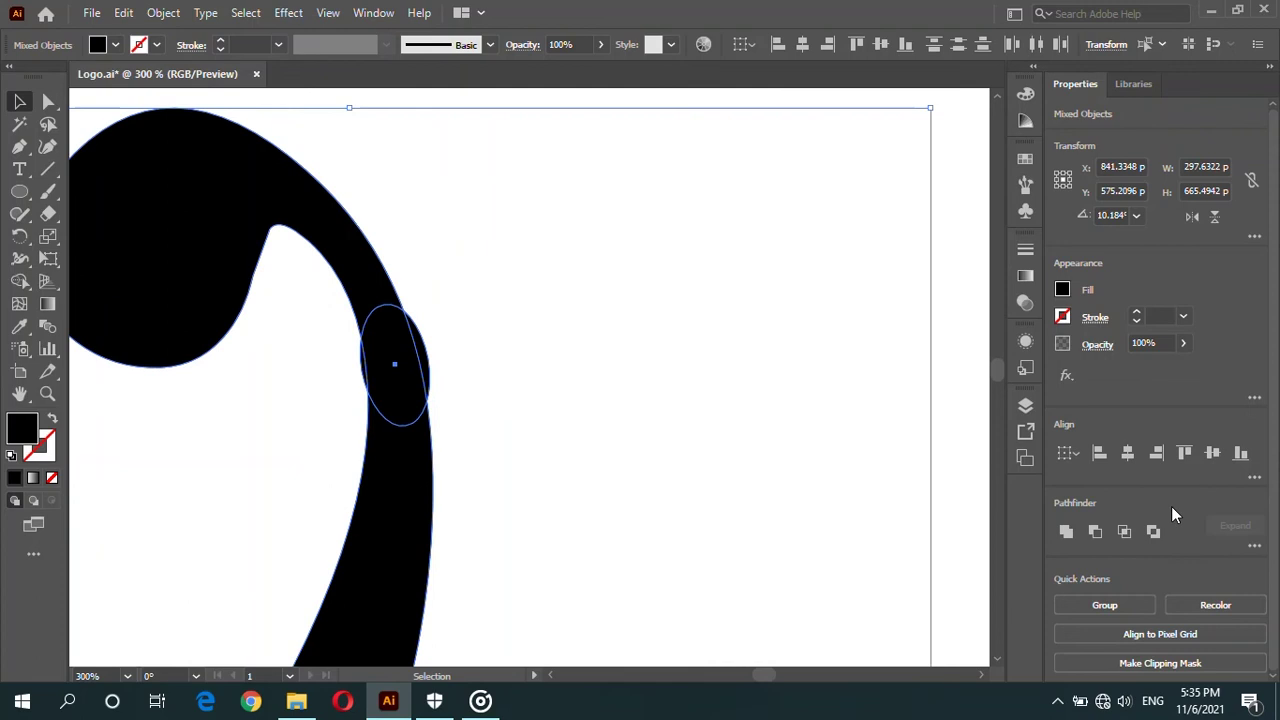
Step: Try Pathfinder Intersect, undo it, then combine the ellipse into the curl with a Pathfinder option
{"action": "left_click", "coordinate": [1123, 531]}
{"action": "scroll", "coordinate": [734, 364], "scroll_direction": "down", "scroll_amount": 2}
{"action": "key", "text": "ctrl+z"}
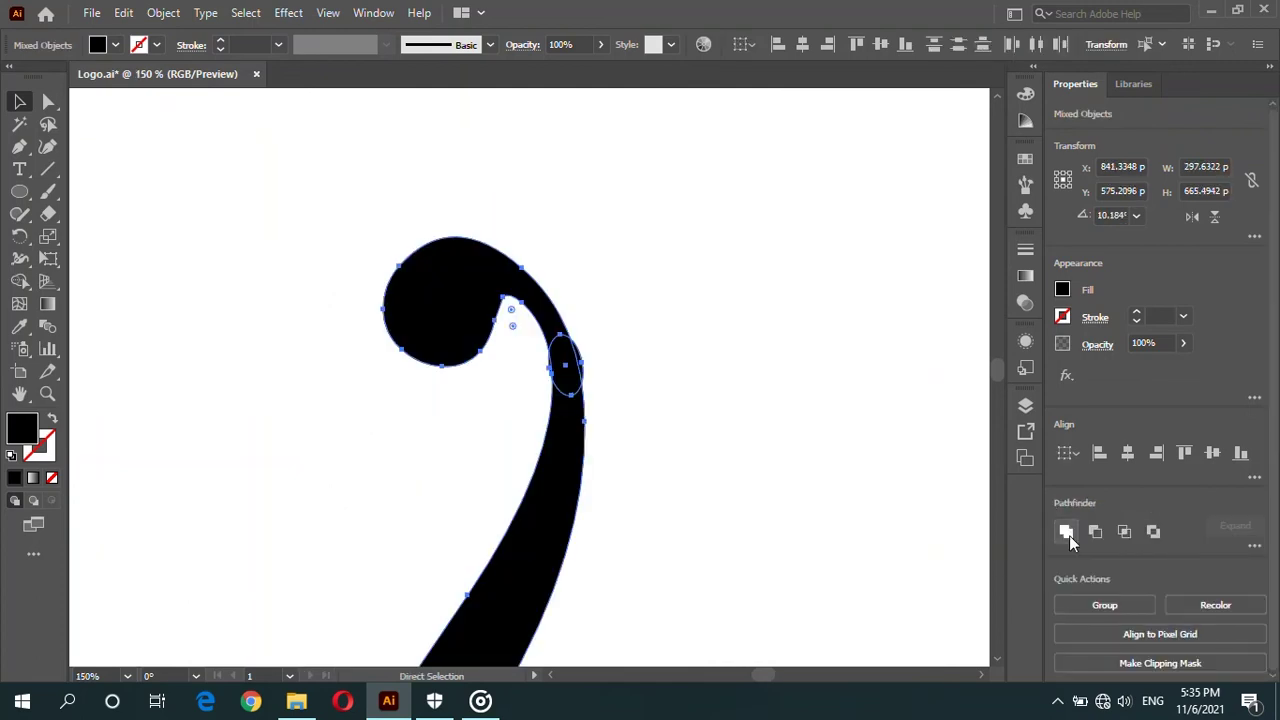
{"action": "left_click", "coordinate": [1254, 545]}
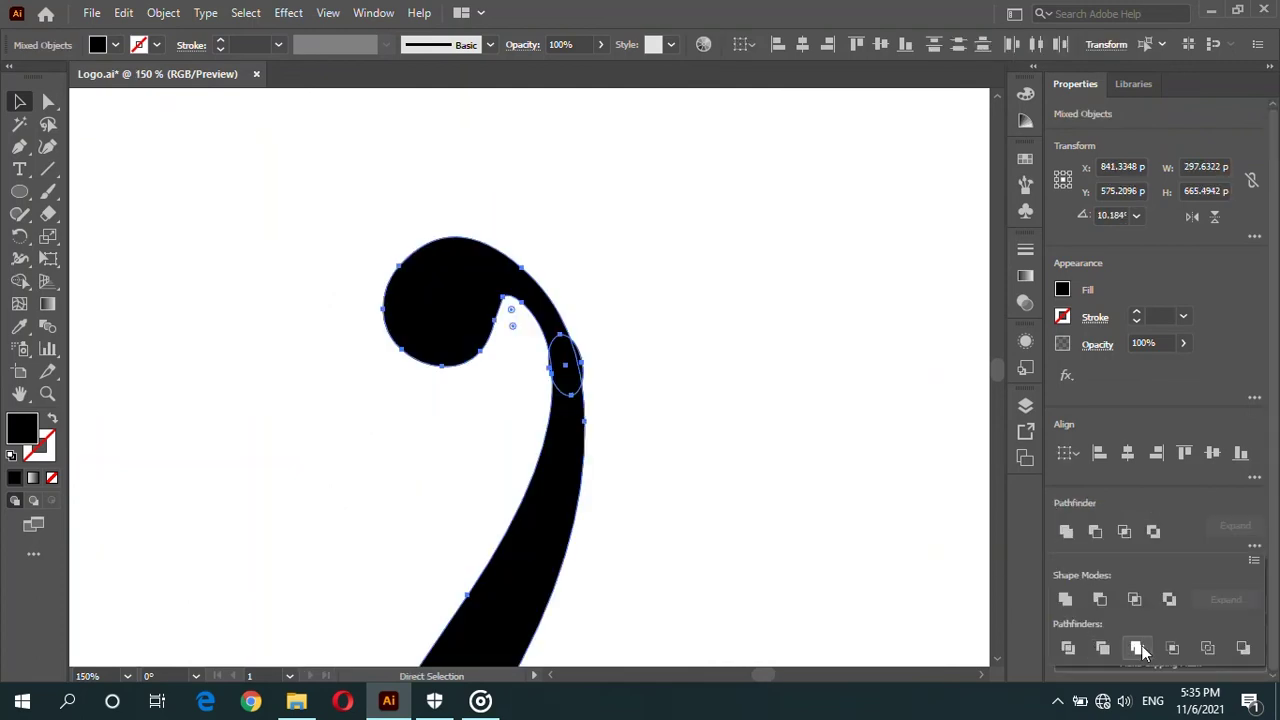
{"action": "left_click", "coordinate": [1140, 651]}
Step: Use Direct Selection to reselect the small ellipse inside the curl group
{"action": "left_click", "coordinate": [92, 198]}
{"action": "left_click", "coordinate": [48, 101]}
{"action": "mouse_move", "coordinate": [230, 173]}
{"action": "left_mouse_down"}
{"action": "mouse_move", "coordinate": [603, 352]}
{"action": "mouse_move", "coordinate": [557, 364]}
{"action": "left_mouse_up"}
{"action": "left_click", "coordinate": [314, 197]}
{"action": "left_click", "coordinate": [563, 371]}
{"action": "left_click", "coordinate": [680, 300]}
{"action": "left_click", "coordinate": [565, 365]}
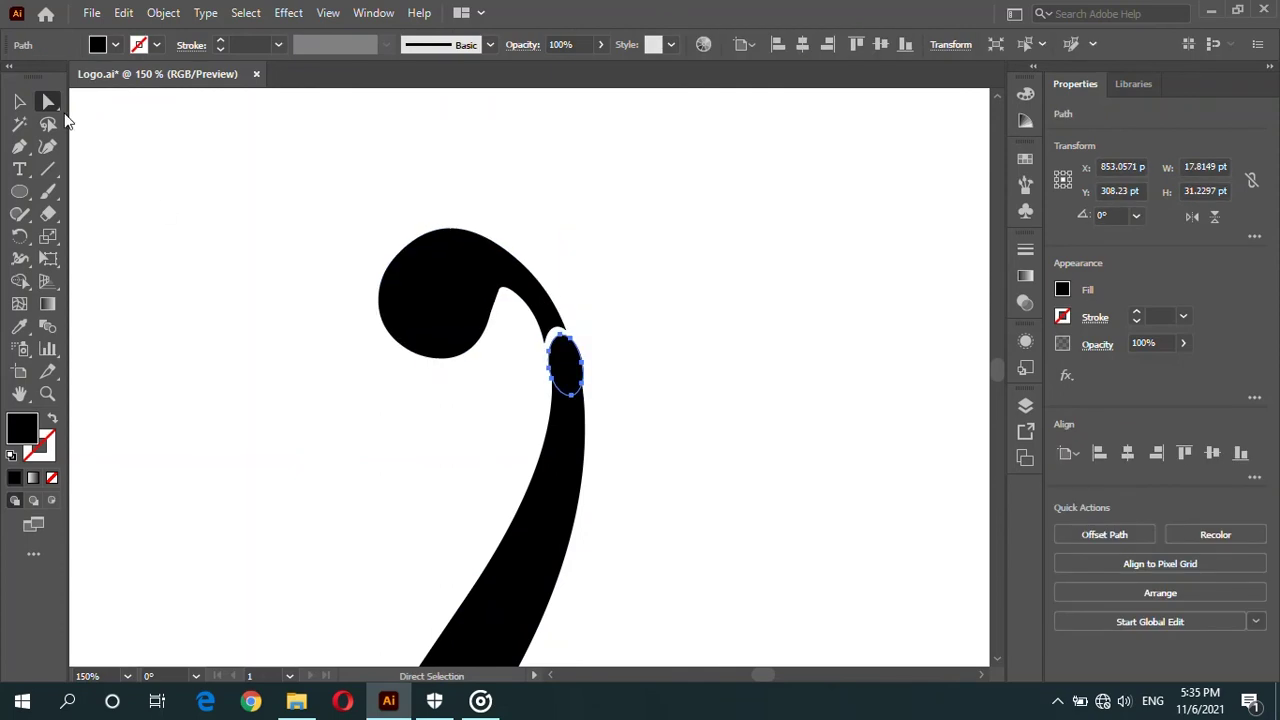
{"action": "left_click", "coordinate": [242, 333]}
{"action": "left_click", "coordinate": [568, 363]}
{"action": "key", "text": "ctrl+plus"}
Step: Enter the group and nudge the oval slightly into place on the stem
{"action": "left_click", "coordinate": [651, 243]}
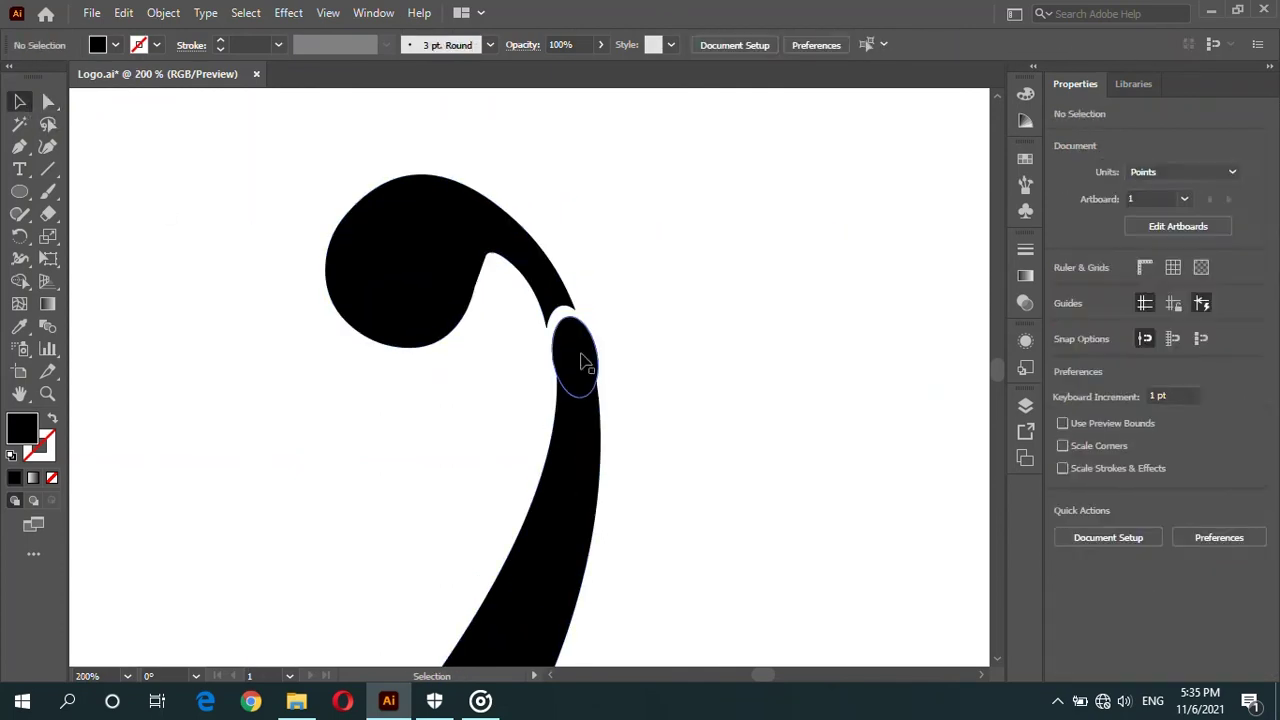
{"action": "double_click", "coordinate": [583, 360]}
{"action": "left_click_drag", "start_coordinate": [581, 362], "coordinate": [586, 366]}
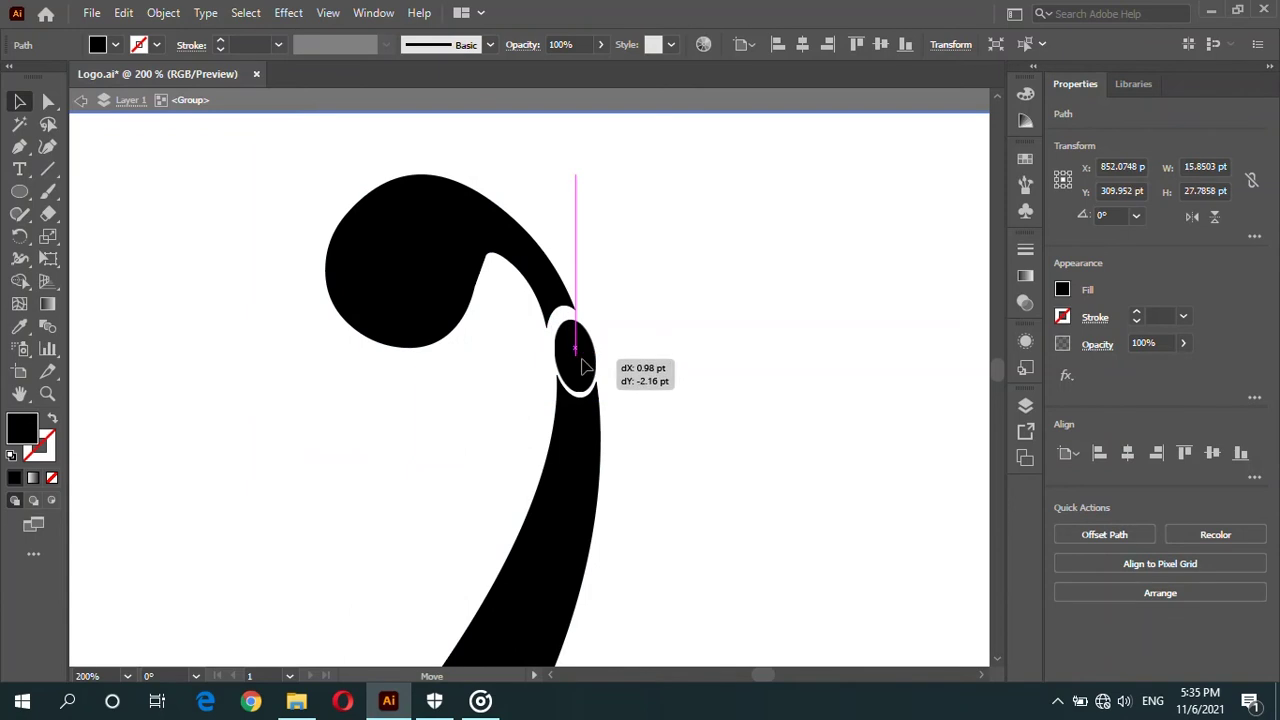
{"action": "left_click", "coordinate": [637, 333]}
{"action": "scroll", "coordinate": [637, 333], "scroll_direction": "down", "scroll_amount": 2}
{"action": "scroll", "coordinate": [640, 335], "scroll_direction": "down", "scroll_amount": 2}
{"action": "scroll", "coordinate": [697, 384], "scroll_direction": "up", "scroll_amount": 4}
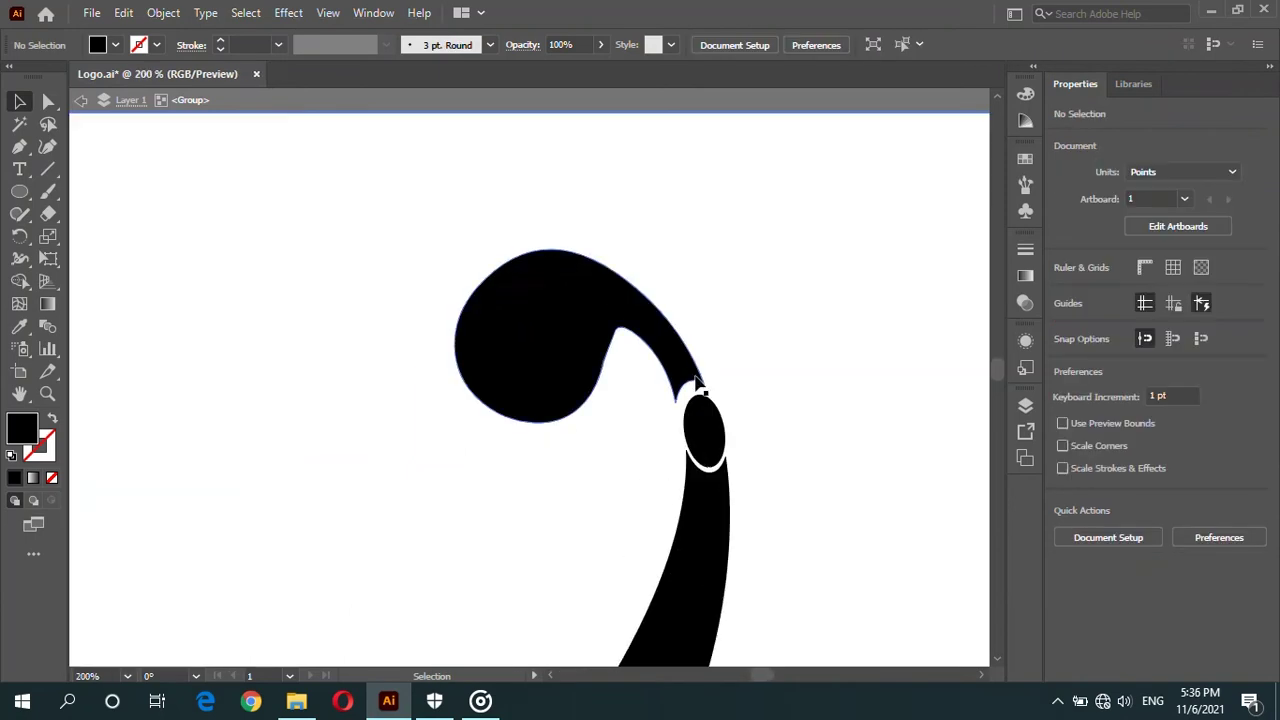
{"action": "scroll", "coordinate": [674, 374], "scroll_direction": "up", "scroll_amount": 2}
{"action": "scroll", "coordinate": [674, 374], "scroll_direction": "up", "scroll_amount": 1}
Step: Duplicate the oval, shrink the copy, and place it over the larger oval
{"action": "left_click", "coordinate": [663, 374]}
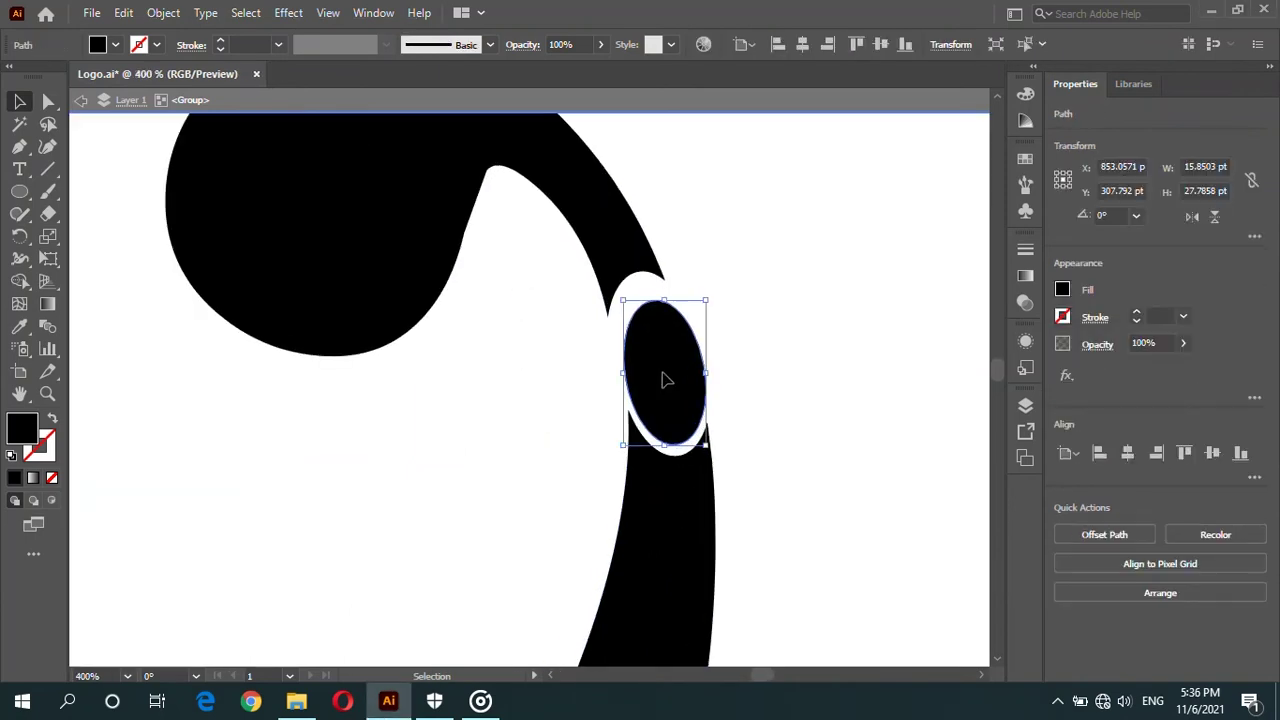
{"action": "left_click_drag", "start_coordinate": [663, 374], "coordinate": [767, 355]}
{"action": "left_click_drag", "start_coordinate": [808, 276], "coordinate": [794, 300]}
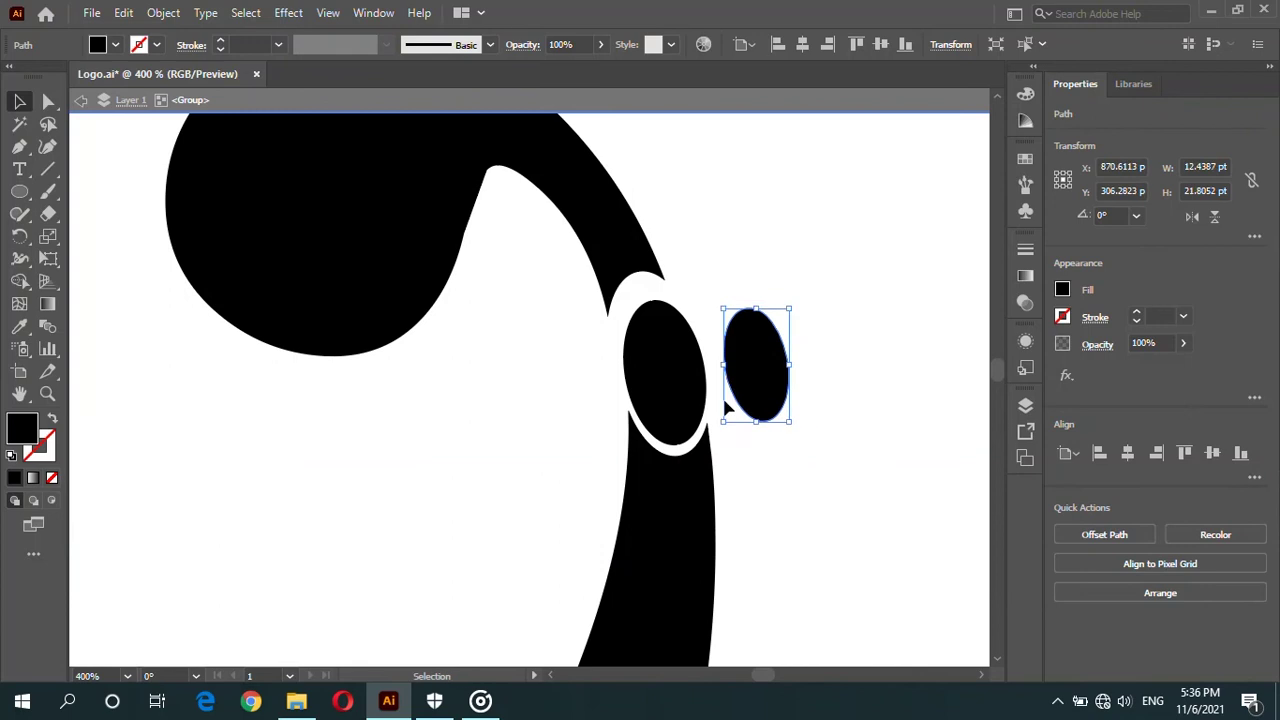
{"action": "left_click_drag", "start_coordinate": [741, 370], "coordinate": [662, 362]}
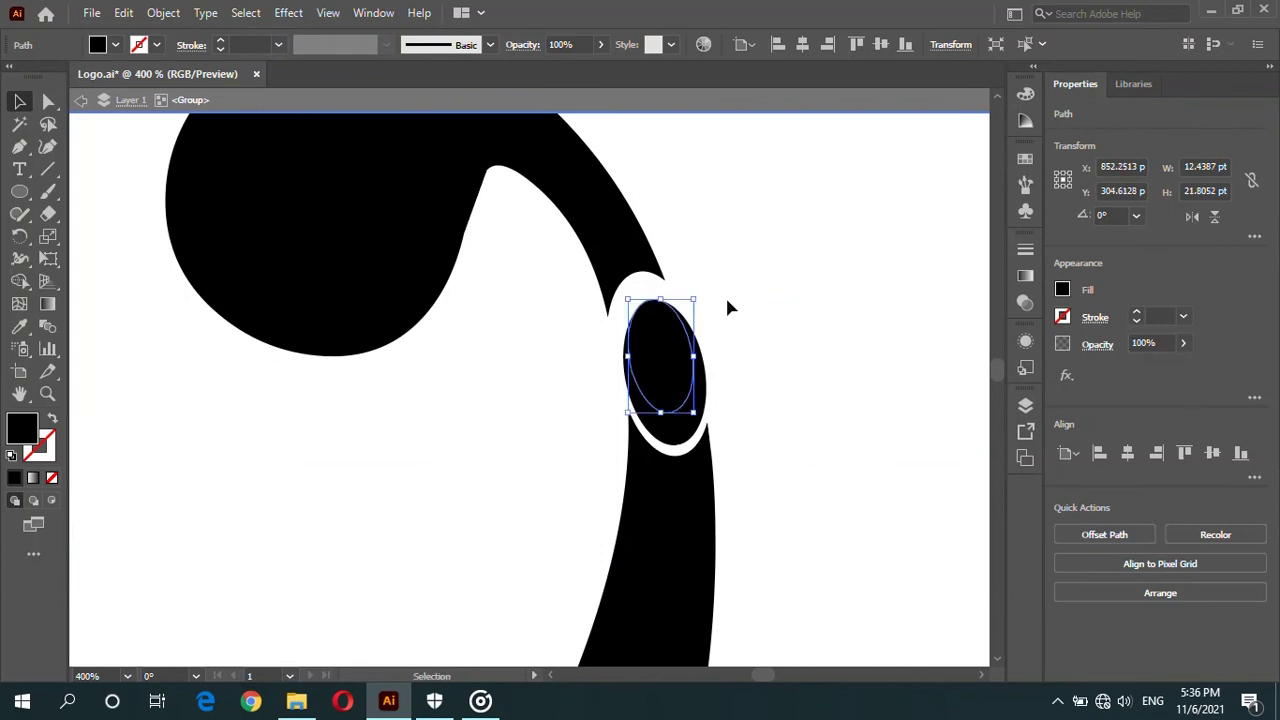
{"action": "left_click", "coordinate": [685, 370], "text": "shift"}
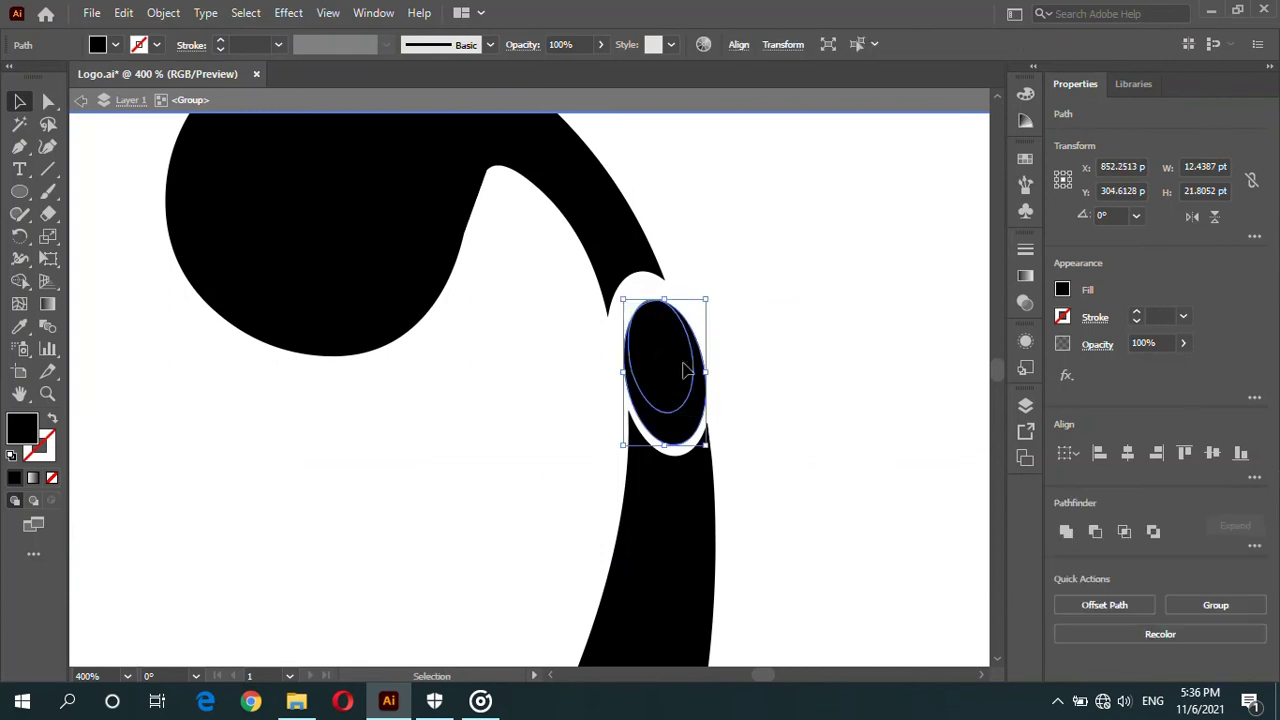
{"action": "left_click", "coordinate": [790, 343]}
{"action": "left_click", "coordinate": [666, 366]}
{"action": "left_click", "coordinate": [795, 320]}
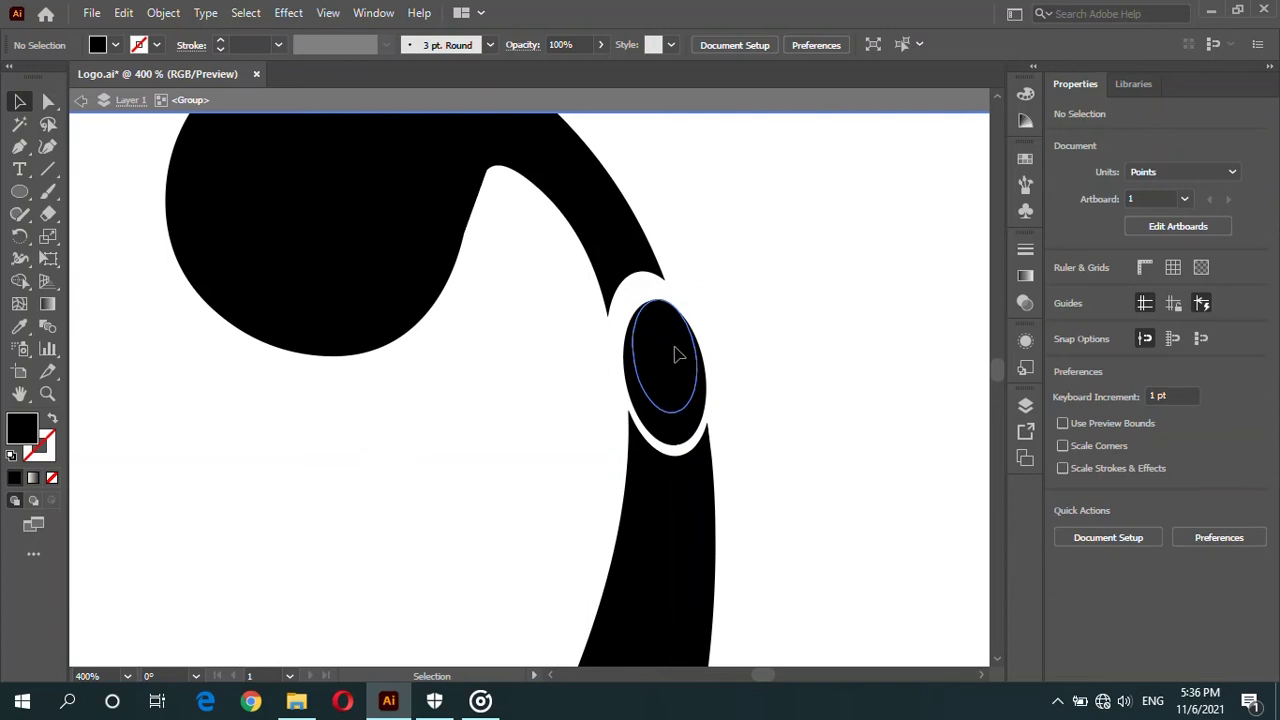
{"action": "left_click_drag", "start_coordinate": [674, 351], "coordinate": [712, 366]}
{"action": "scroll", "coordinate": [645, 360], "scroll_direction": "up", "scroll_amount": 2, "text": "alt"}
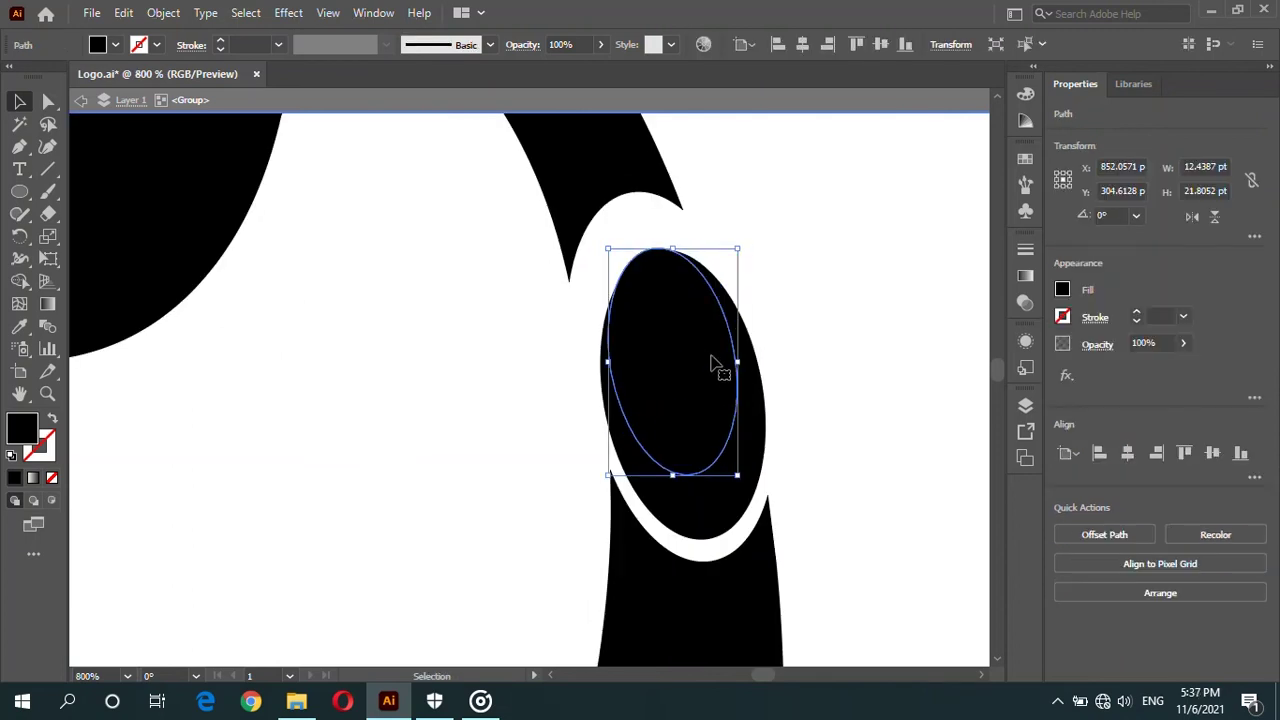
Step: Select both ellipses, apply Pathfinder Divide, and dismiss the warning
{"action": "key", "text": "ctrl+a"}
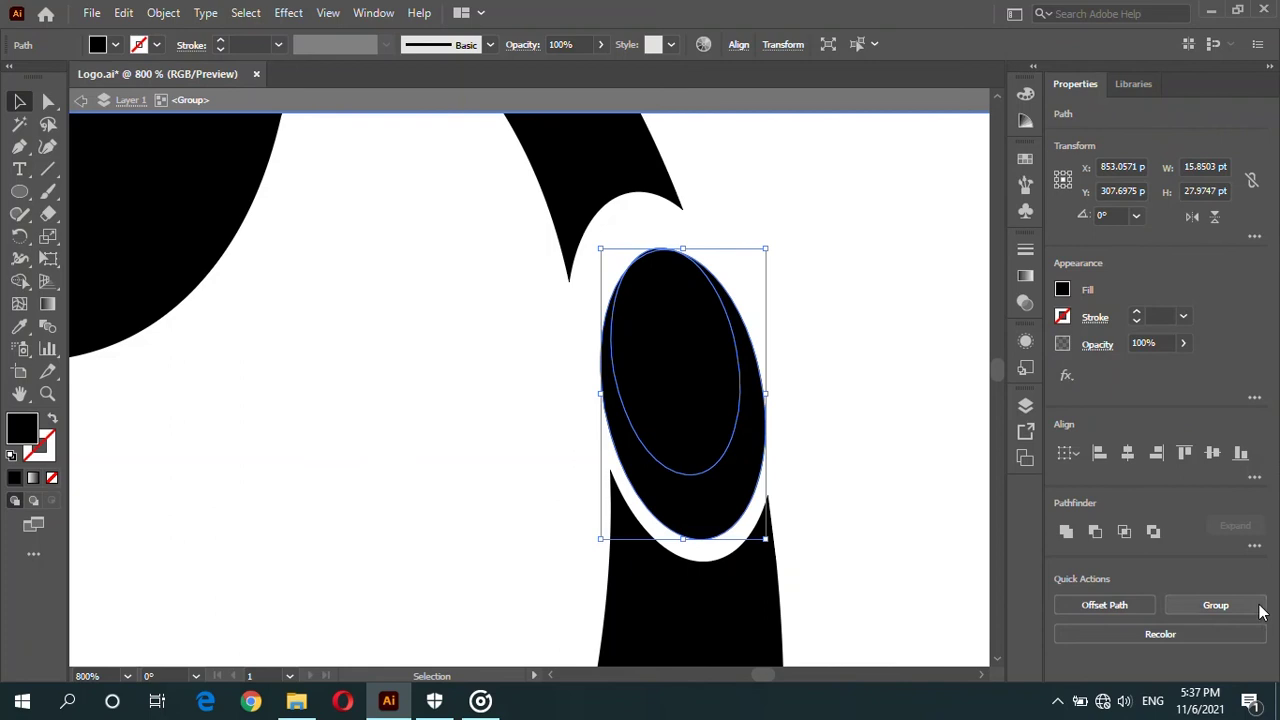
{"action": "left_click", "coordinate": [1254, 545]}
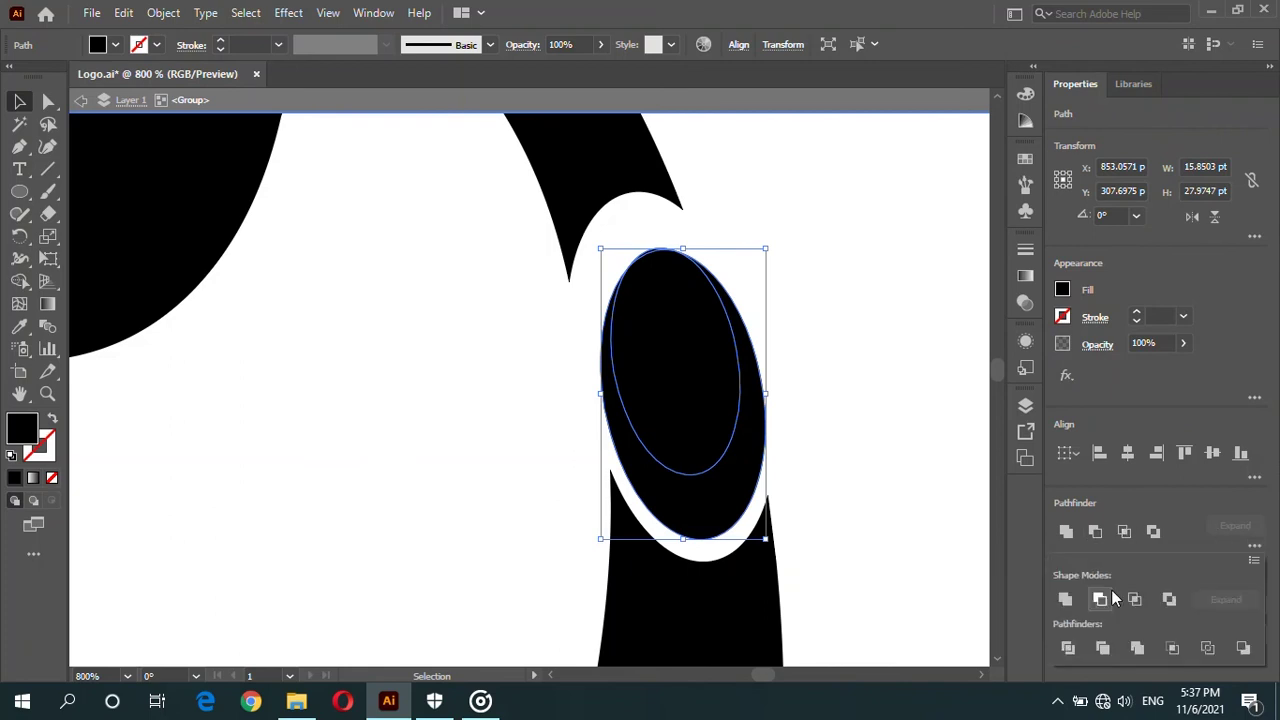
{"action": "left_click", "coordinate": [1068, 648]}
{"action": "left_click", "coordinate": [815, 375]}
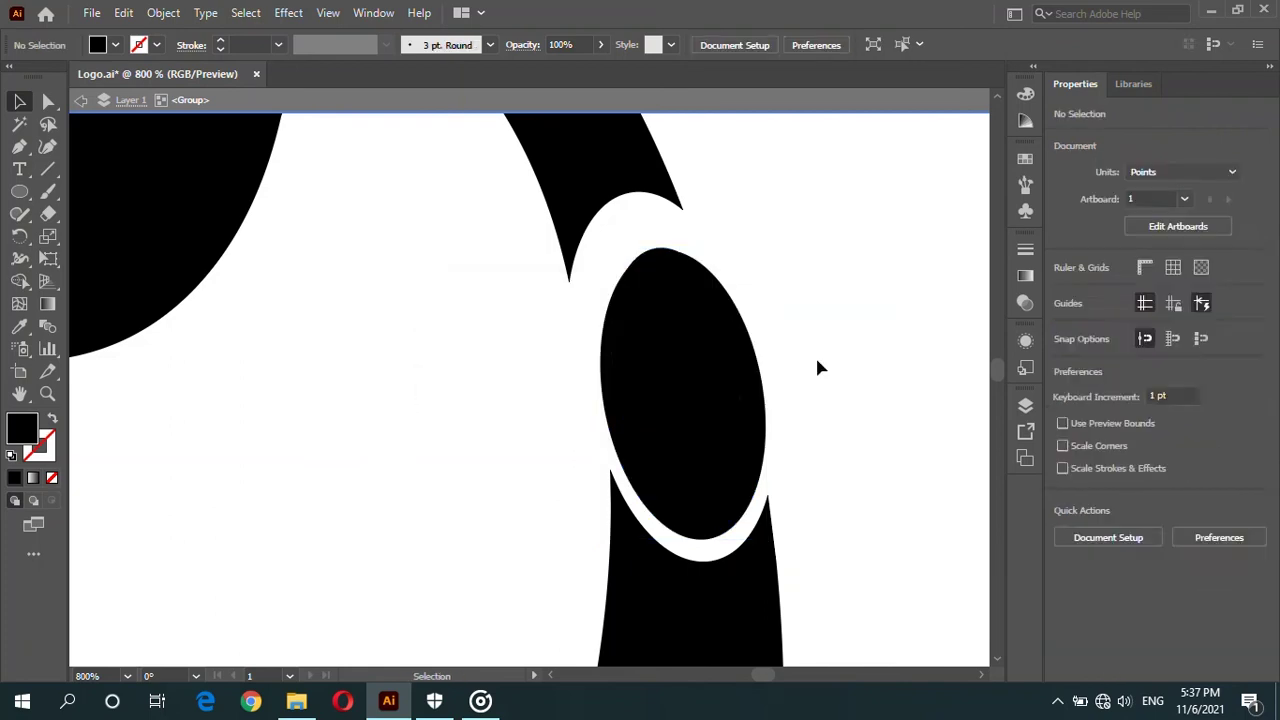
{"action": "left_click", "coordinate": [1254, 547]}
Step: Retry and undo the divide, then delete the inner oval piece to leave a ring
{"action": "left_click", "coordinate": [1100, 650]}
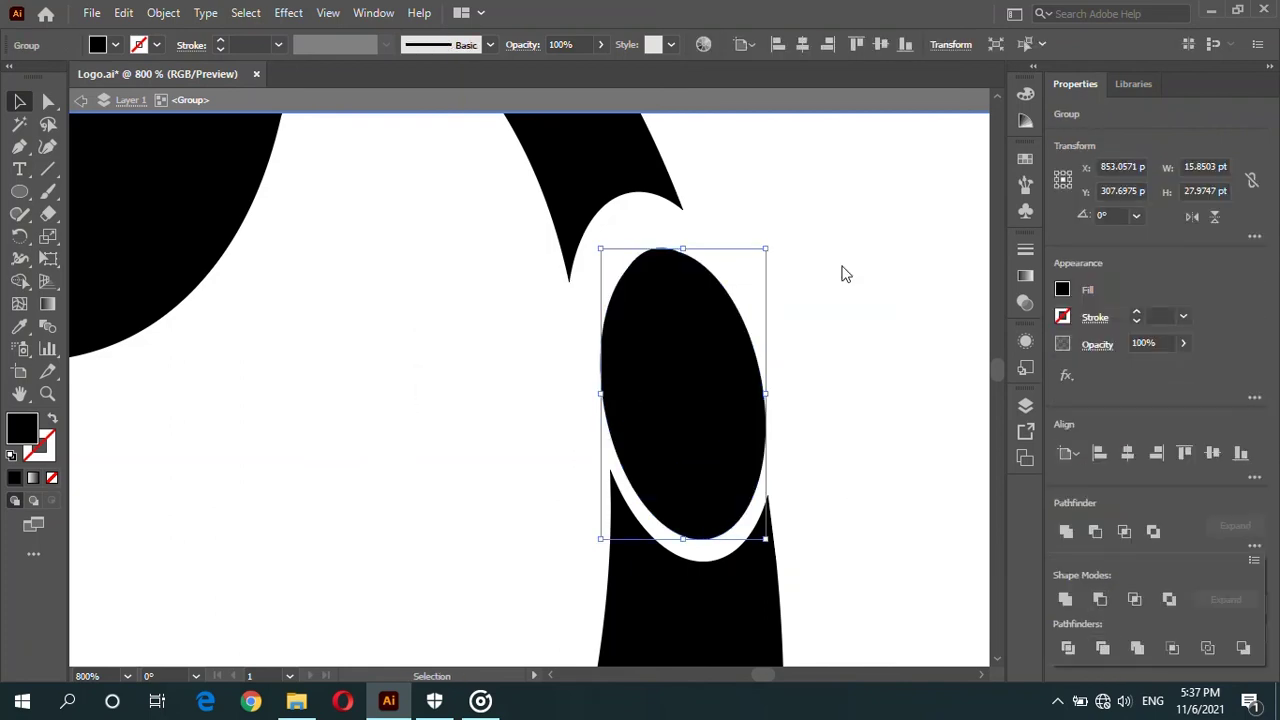
{"action": "key", "text": "ctrl+z"}
{"action": "left_click", "coordinate": [48, 102]}
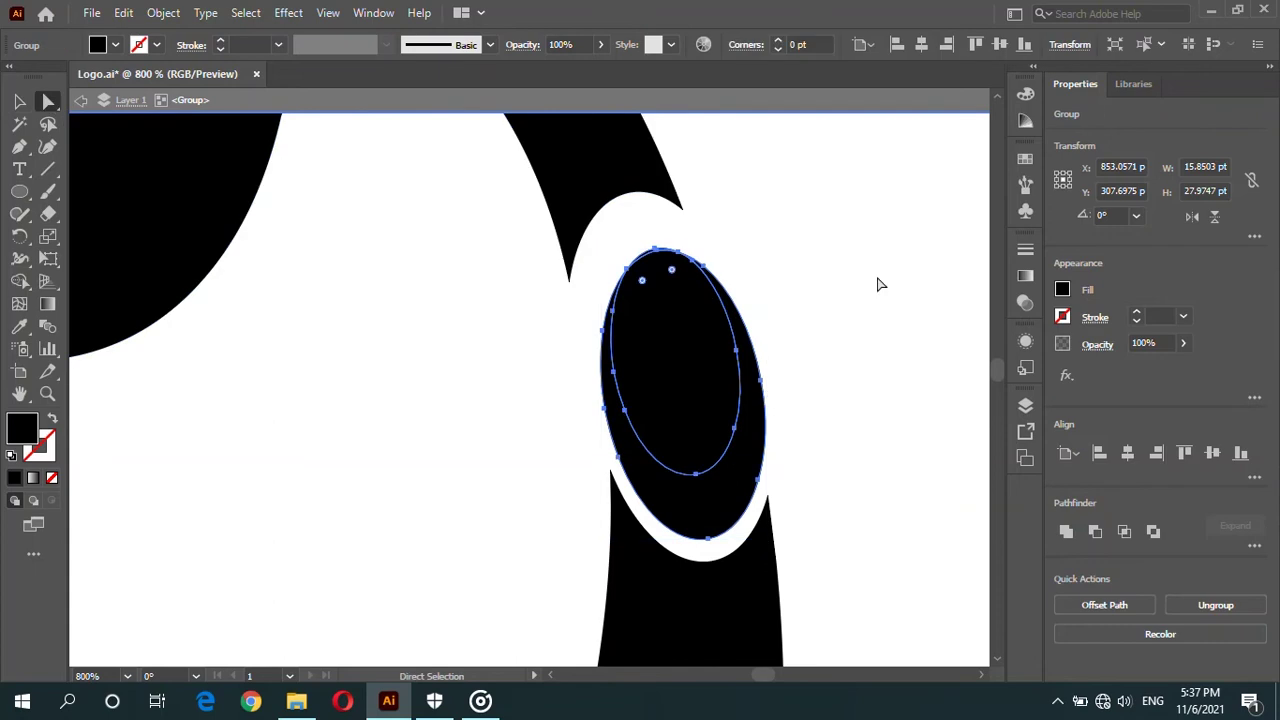
{"action": "left_click", "coordinate": [663, 340]}
{"action": "key", "text": "Delete"}
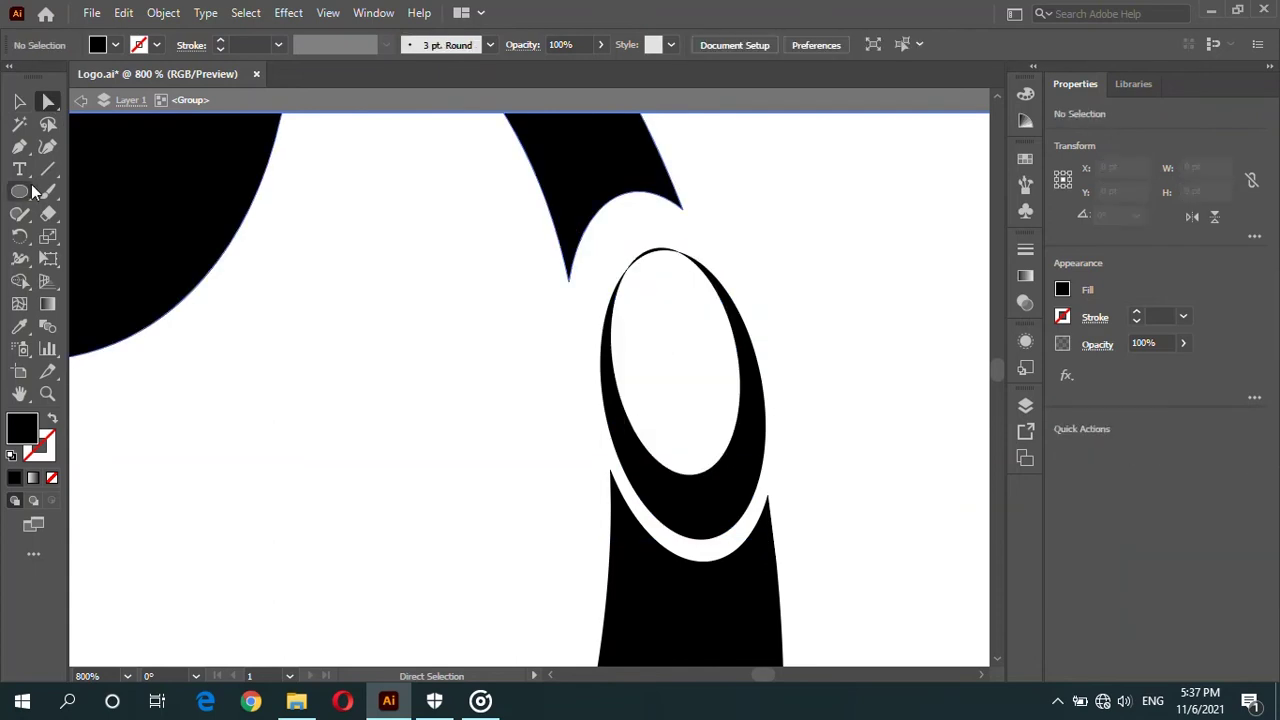
Step: Erase the top of the ring to open it into a crescent
{"action": "left_click", "coordinate": [47, 214]}
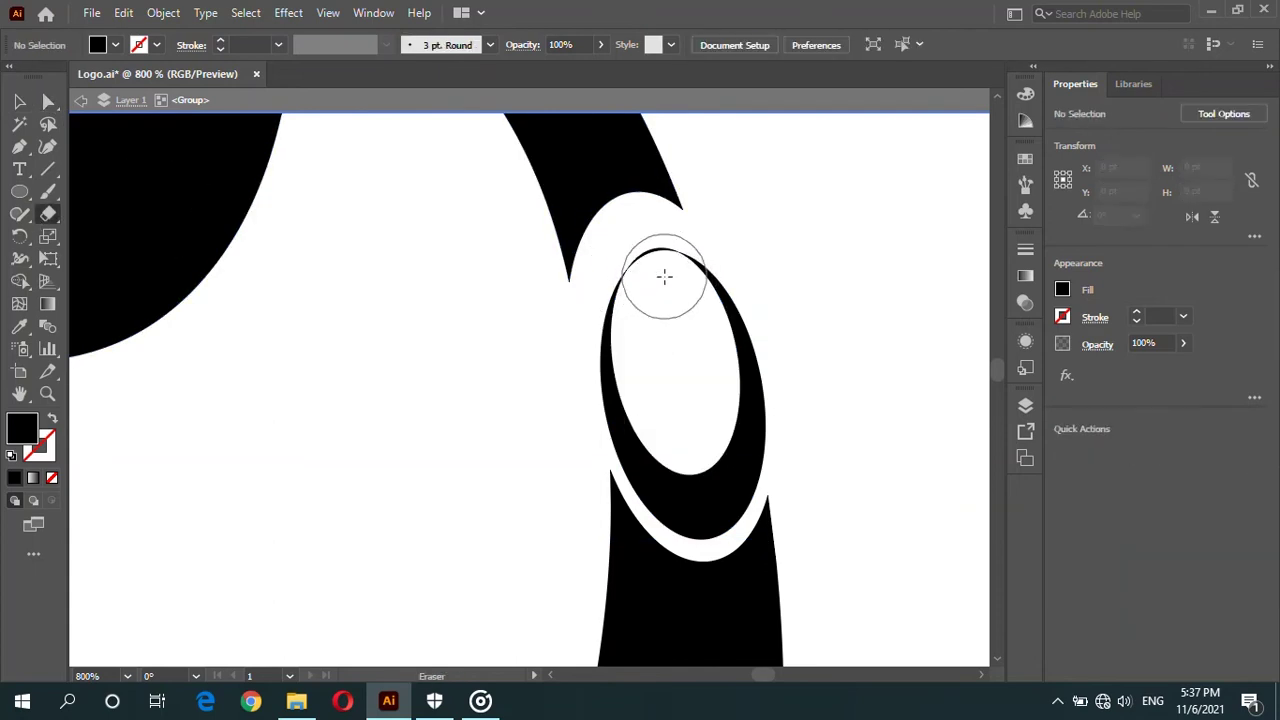
{"action": "left_click_drag", "start_coordinate": [664, 276], "coordinate": [652, 265]}
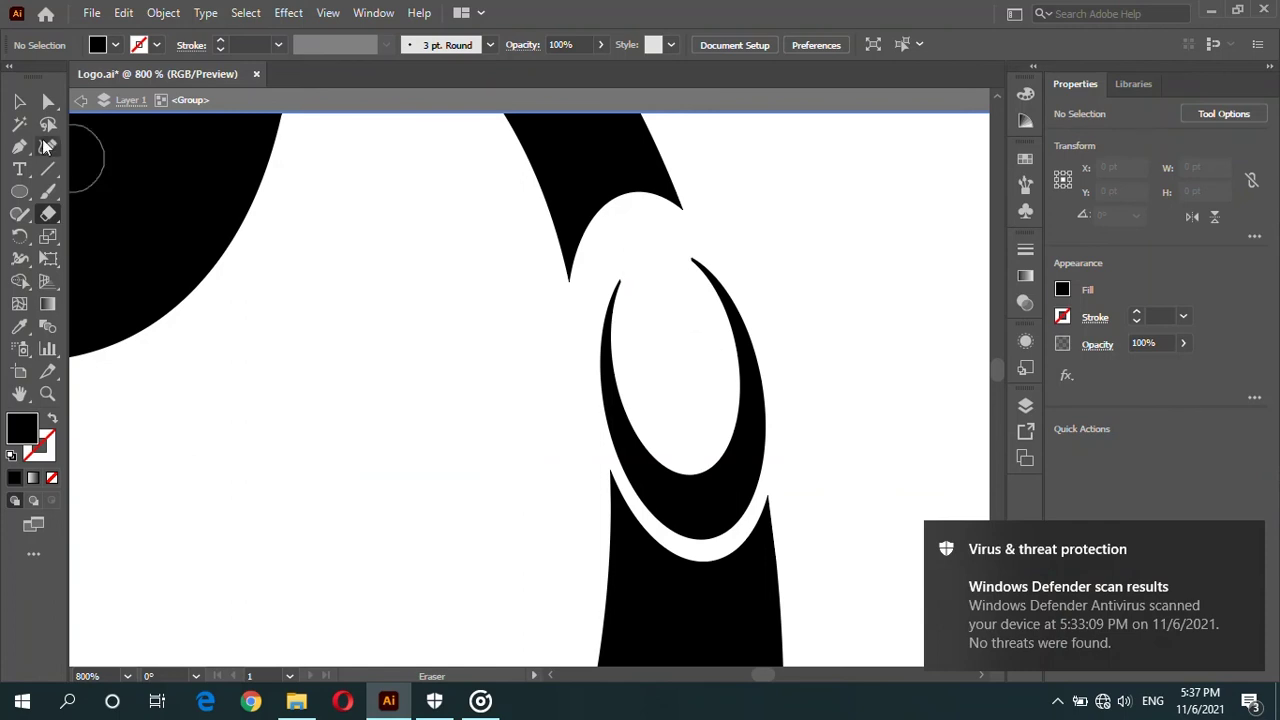
{"action": "key", "text": "v"}
{"action": "scroll", "coordinate": [505, 435], "scroll_direction": "down", "scroll_amount": 2}
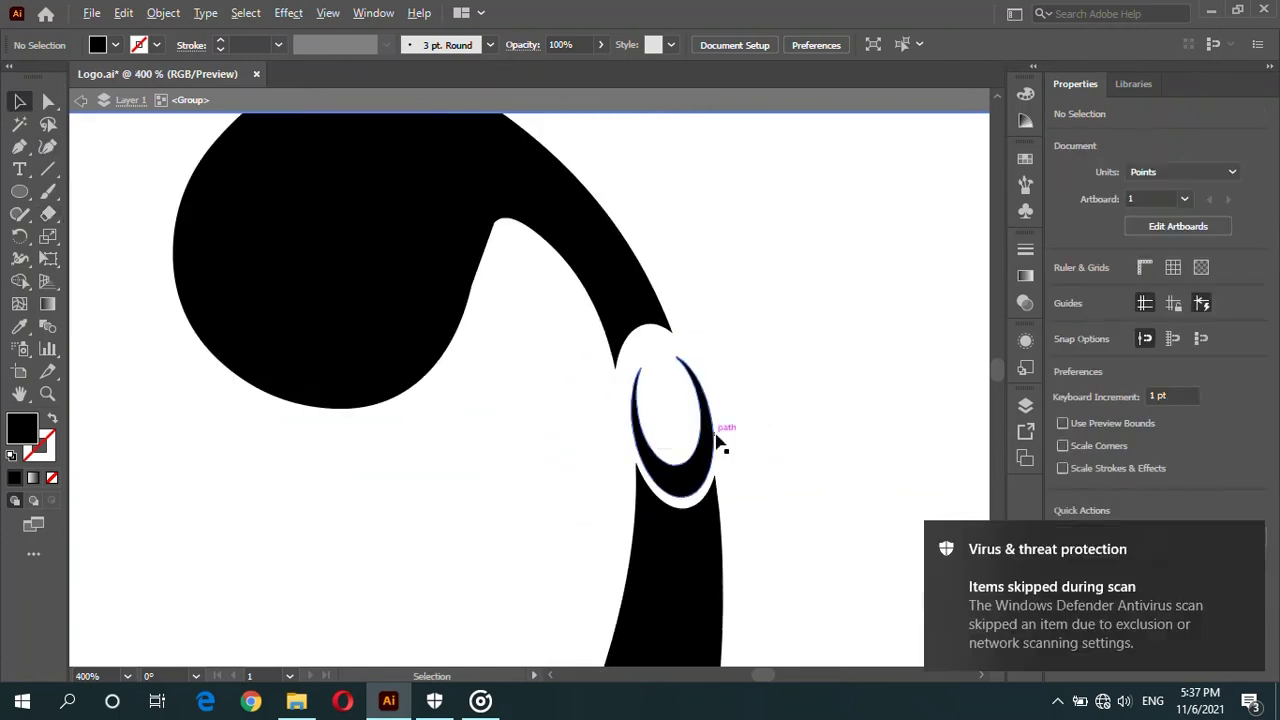
{"action": "left_click", "coordinate": [47, 170]}
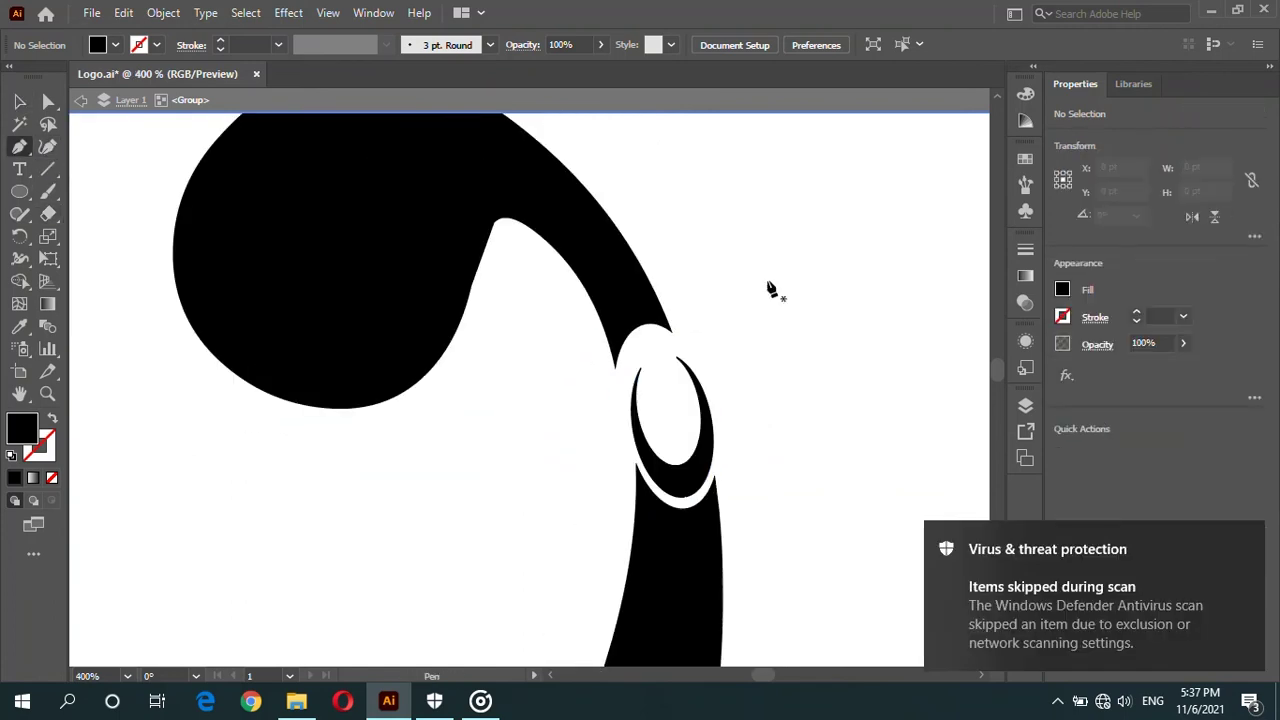
Step: Draw a small curved path right of the crescent, then delete it again
{"action": "mouse_move", "coordinate": [806, 266]}
{"action": "left_mouse_down"}
{"action": "mouse_move", "coordinate": [886, 252]}
{"action": "mouse_move", "coordinate": [939, 285]}
{"action": "left_mouse_up"}
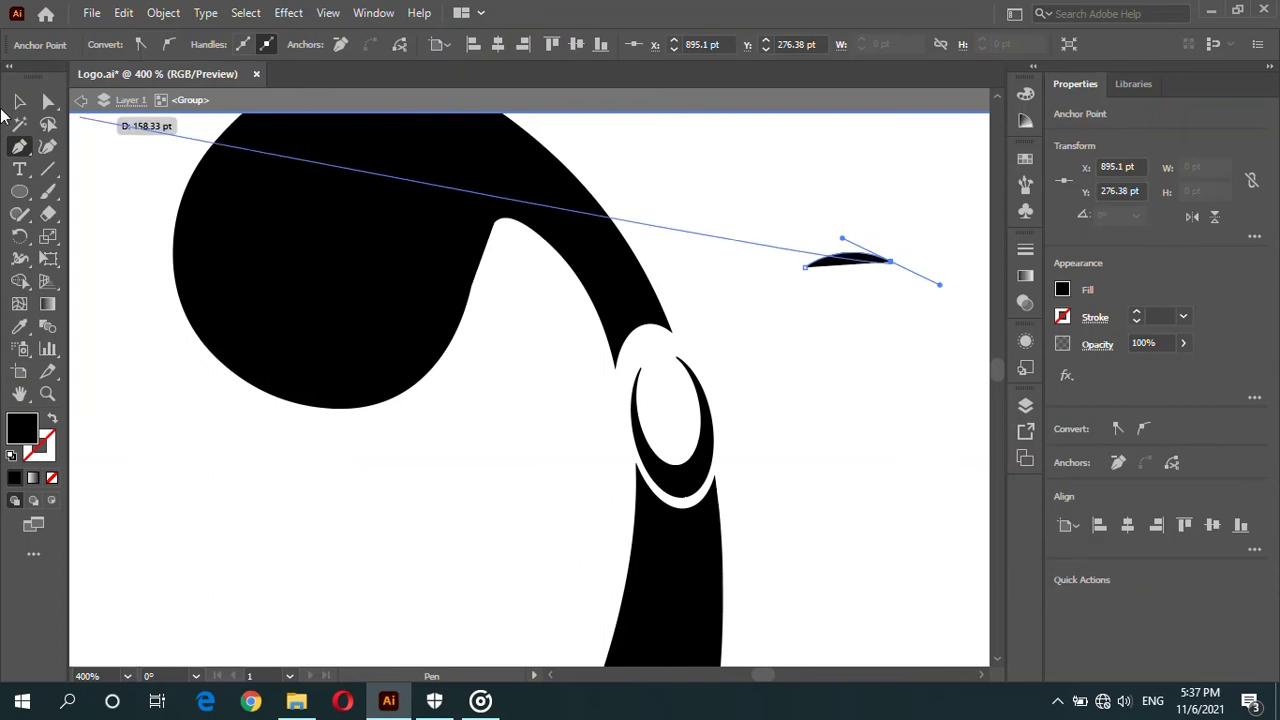
{"action": "left_click", "coordinate": [19, 101]}
{"action": "left_click", "coordinate": [81, 100]}
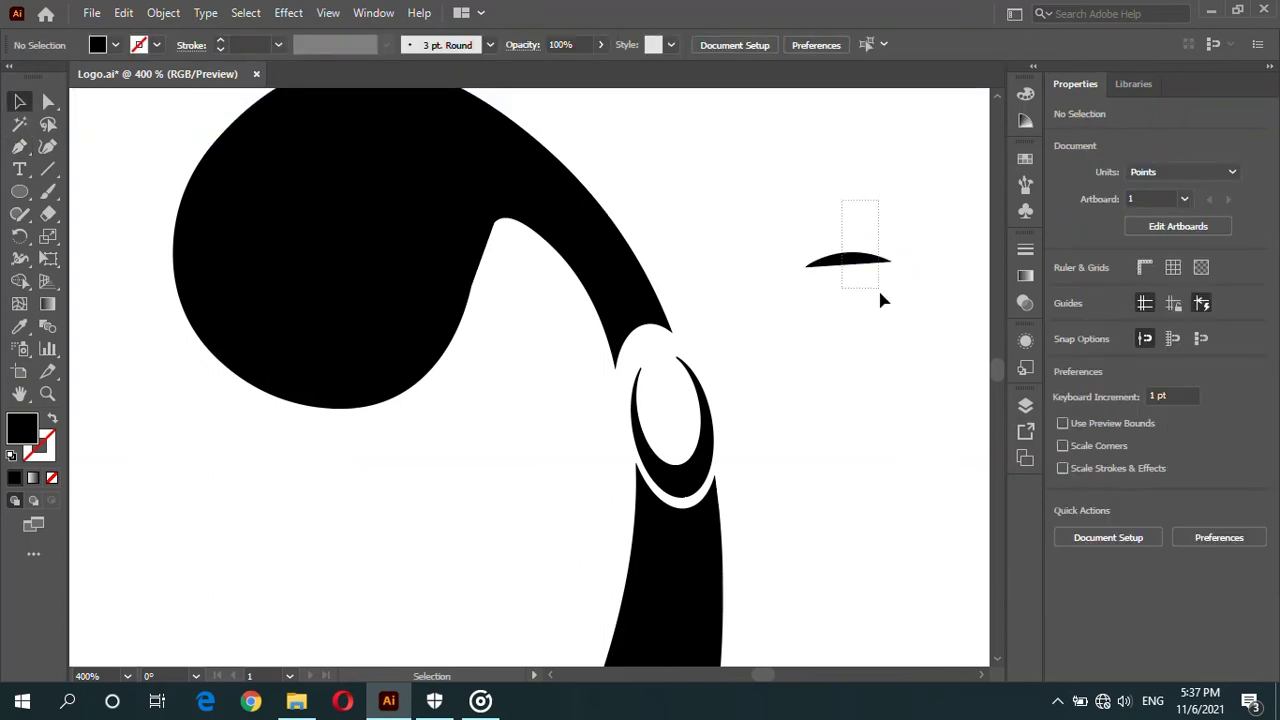
{"action": "left_click_drag", "start_coordinate": [841, 200], "coordinate": [880, 293]}
{"action": "left_click", "coordinate": [52, 478]}
{"action": "left_click", "coordinate": [243, 536]}
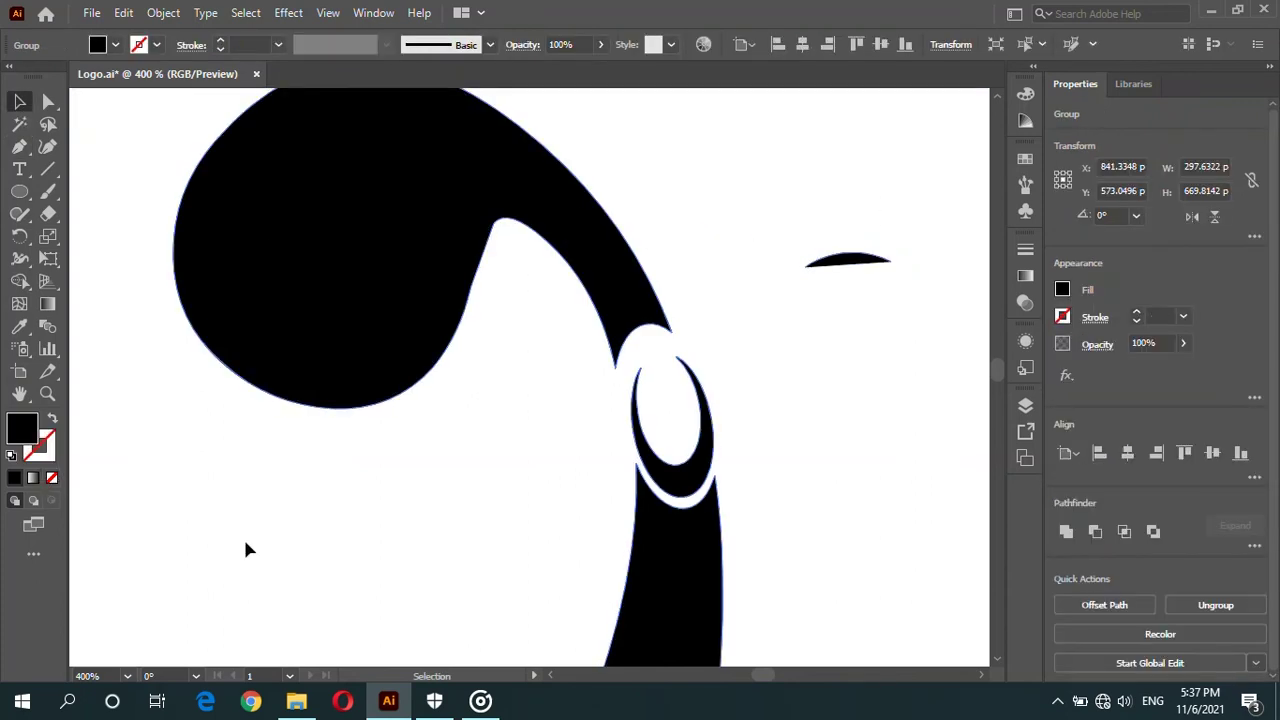
{"action": "left_click", "coordinate": [857, 262]}
{"action": "double_click", "coordinate": [857, 262]}
{"action": "key", "text": "Delete"}
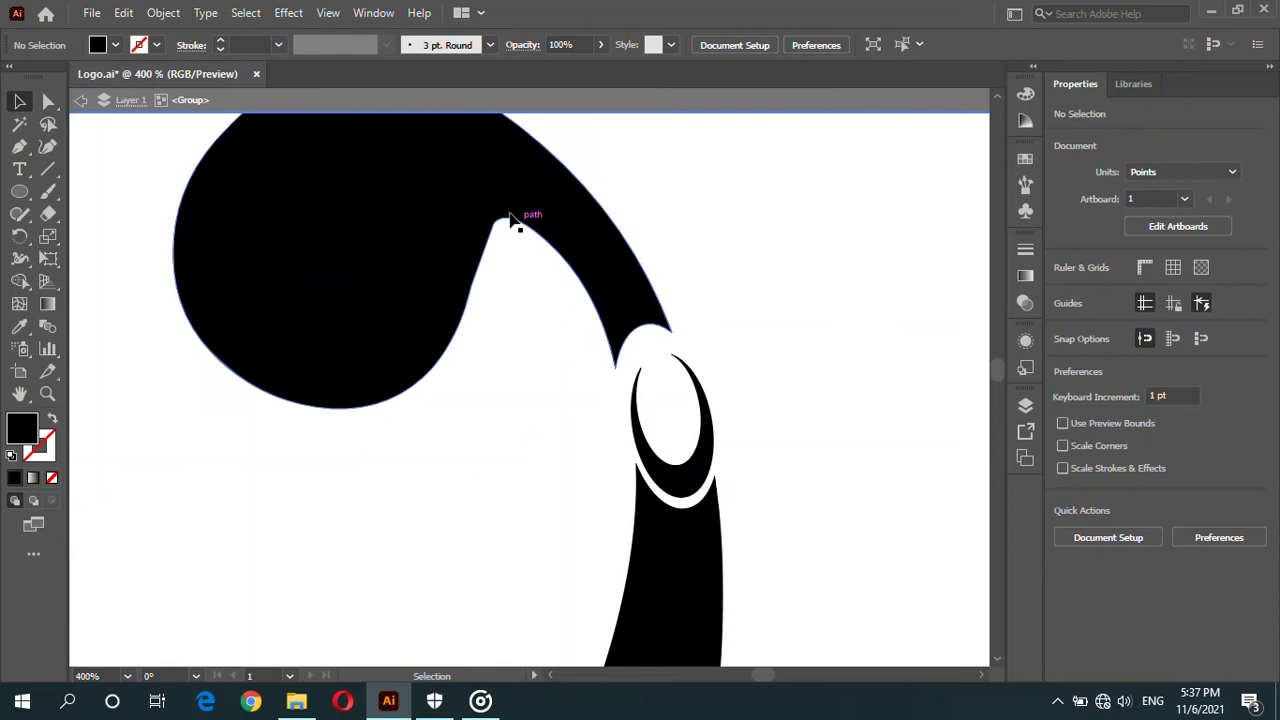
{"action": "left_click", "coordinate": [81, 100]}
Step: Draw an arc above the crescent, swap its fill and stroke, and give it a tapered width profile
{"action": "left_click", "coordinate": [19, 146]}
{"action": "left_click", "coordinate": [757, 235]}
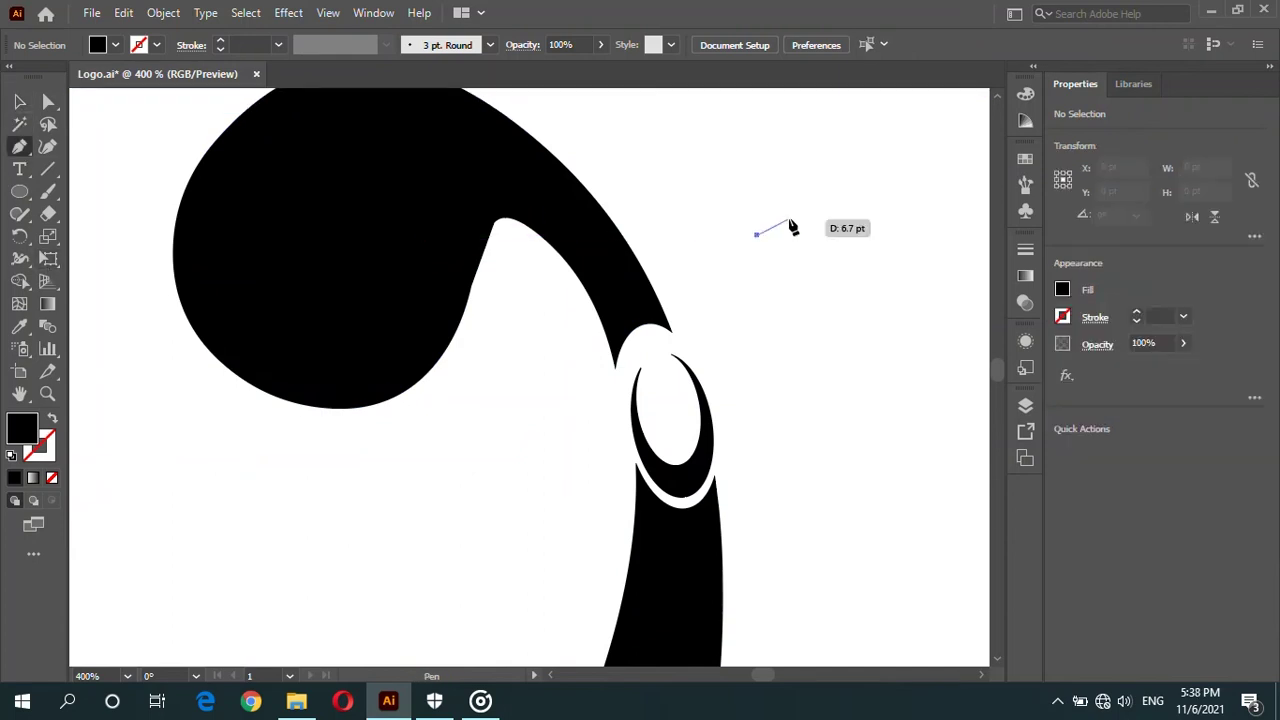
{"action": "left_click_drag", "start_coordinate": [857, 235], "coordinate": [908, 261]}
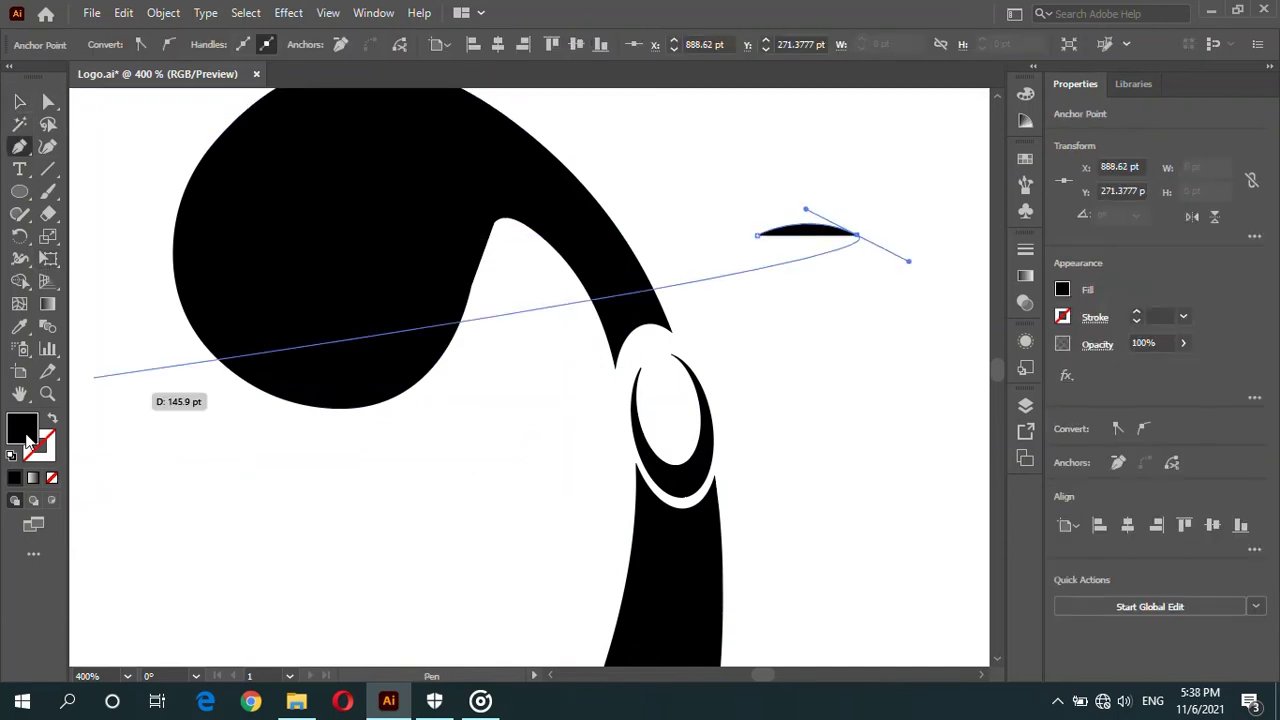
{"action": "left_click", "coordinate": [52, 419]}
{"action": "left_click", "coordinate": [19, 101]}
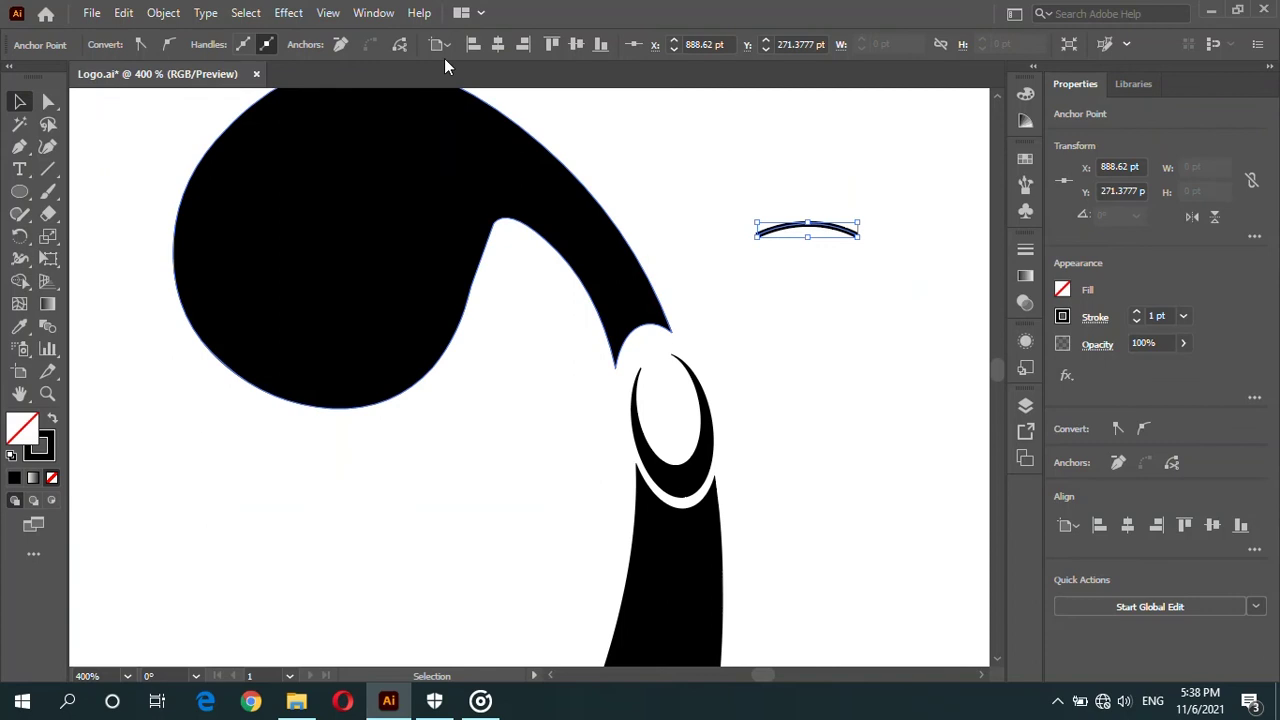
{"action": "left_click", "coordinate": [807, 229]}
{"action": "left_click", "coordinate": [320, 50]}
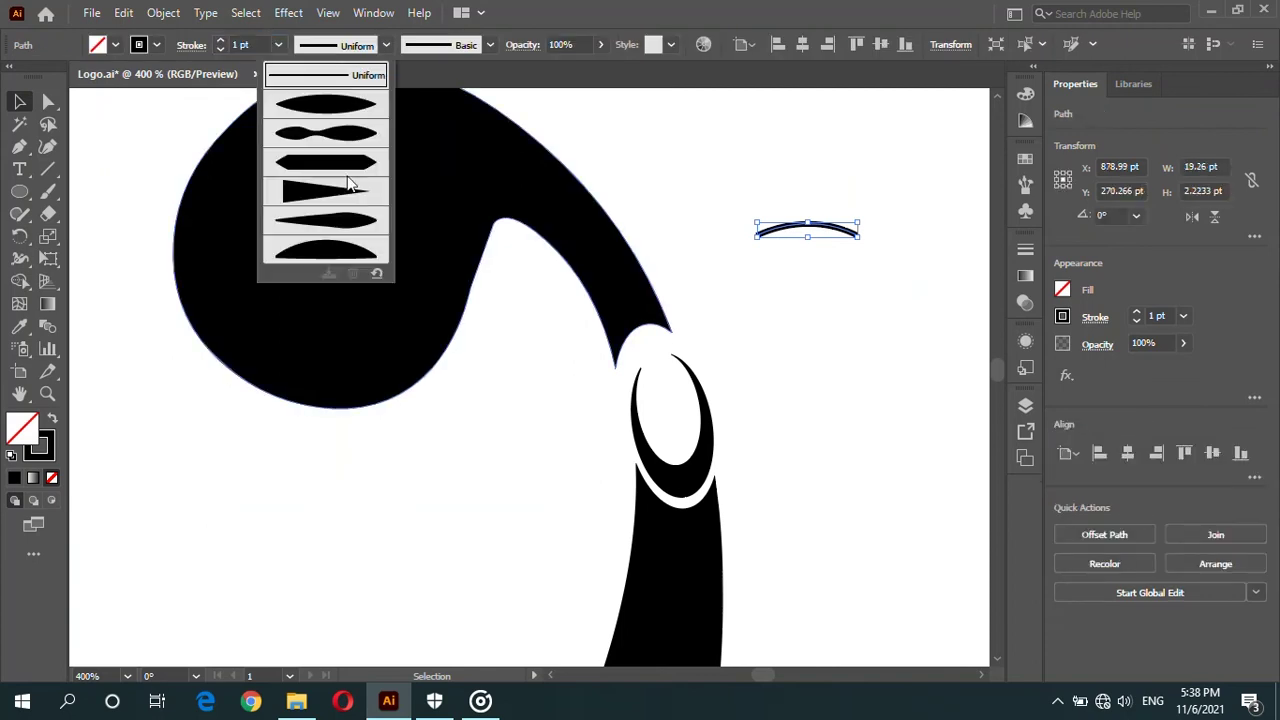
{"action": "left_click", "coordinate": [346, 100]}
Step: Enter the figure group and move the round head shape off to the left
{"action": "key", "text": "ctrl+shift+a"}
{"action": "left_click", "coordinate": [830, 232]}
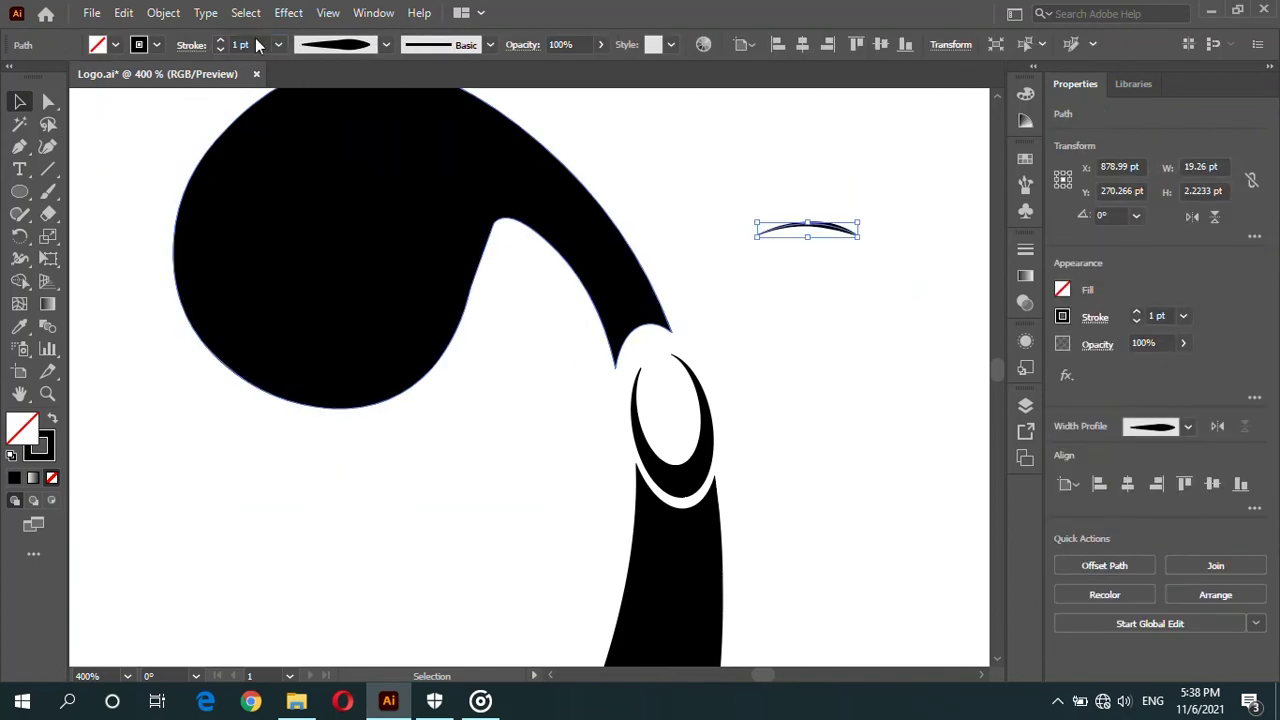
{"action": "left_click", "coordinate": [739, 148]}
{"action": "scroll", "coordinate": [494, 194], "scroll_direction": "down", "scroll_amount": 3}
{"action": "left_click", "coordinate": [783, 247]}
{"action": "left_click", "coordinate": [466, 193]}
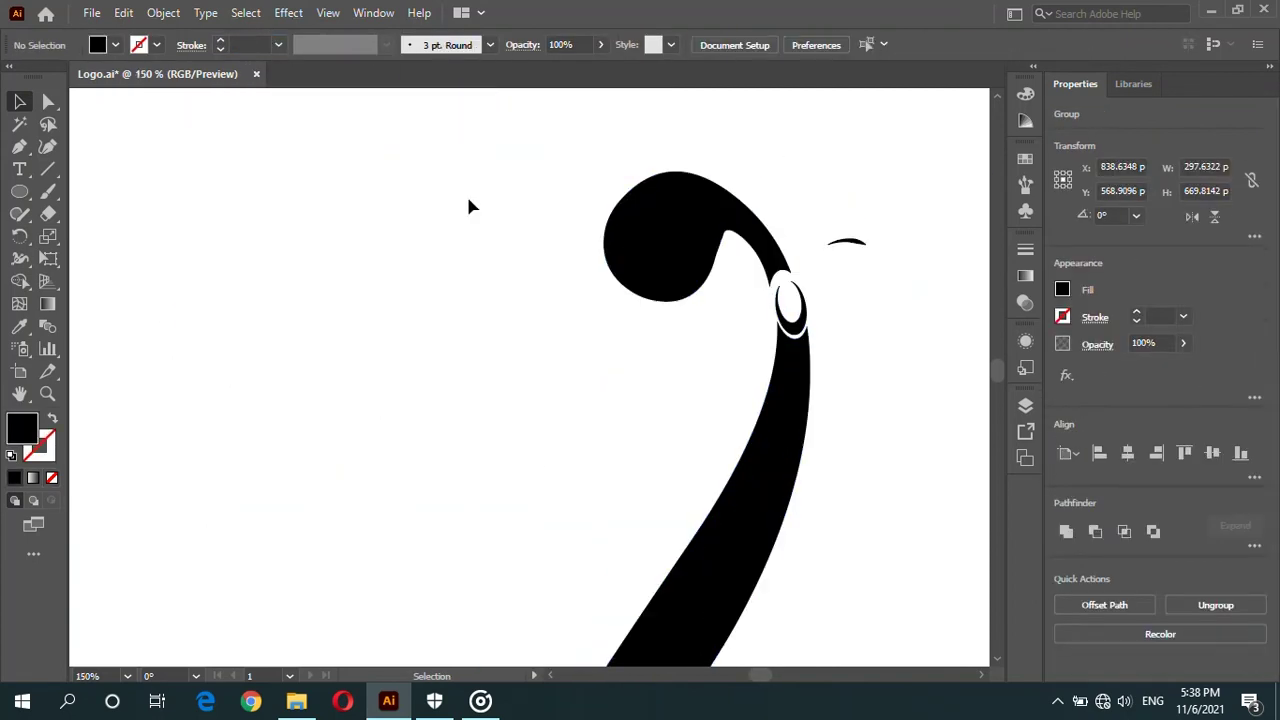
{"action": "double_click", "coordinate": [692, 222]}
{"action": "left_click_drag", "start_coordinate": [692, 222], "coordinate": [429, 229]}
Step: Open the head group and delete the round head shape
{"action": "left_click", "coordinate": [847, 242]}
{"action": "scroll", "coordinate": [907, 236], "scroll_direction": "up", "scroll_amount": 3}
{"action": "left_click", "coordinate": [150, 137]}
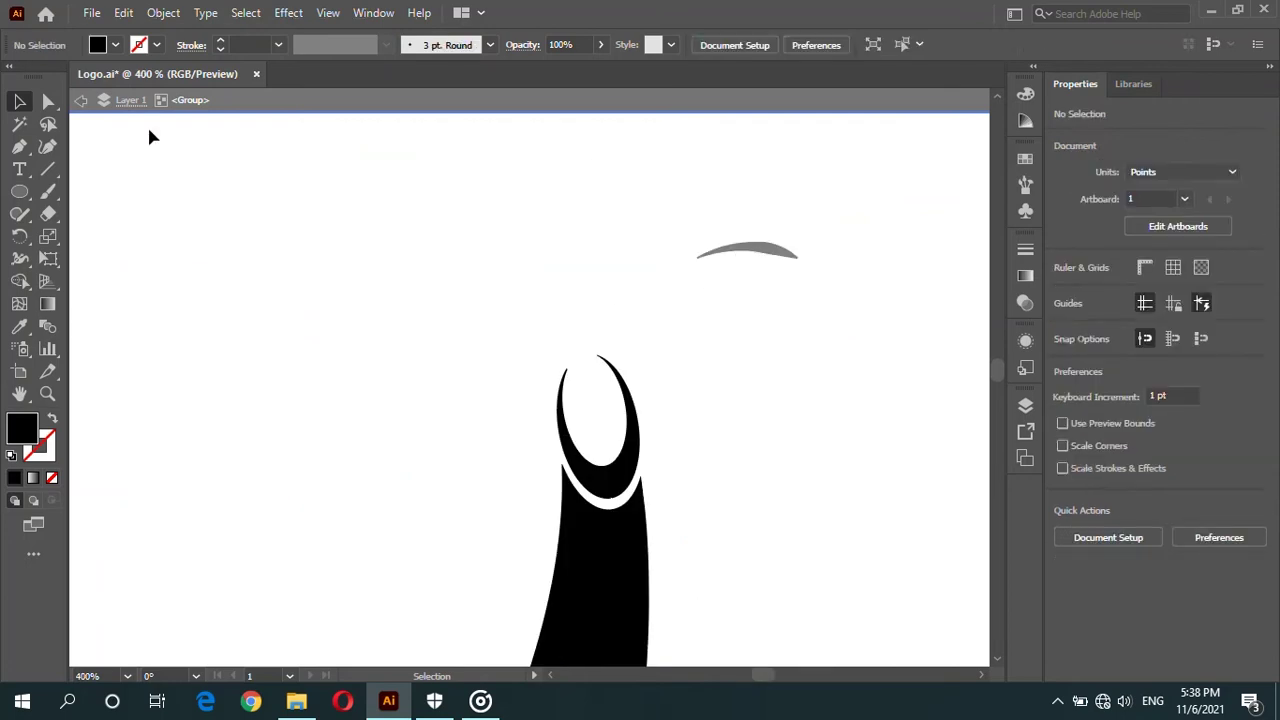
{"action": "left_click", "coordinate": [82, 104]}
{"action": "scroll", "coordinate": [680, 190], "scroll_direction": "down", "scroll_amount": 3}
{"action": "left_click", "coordinate": [274, 214]}
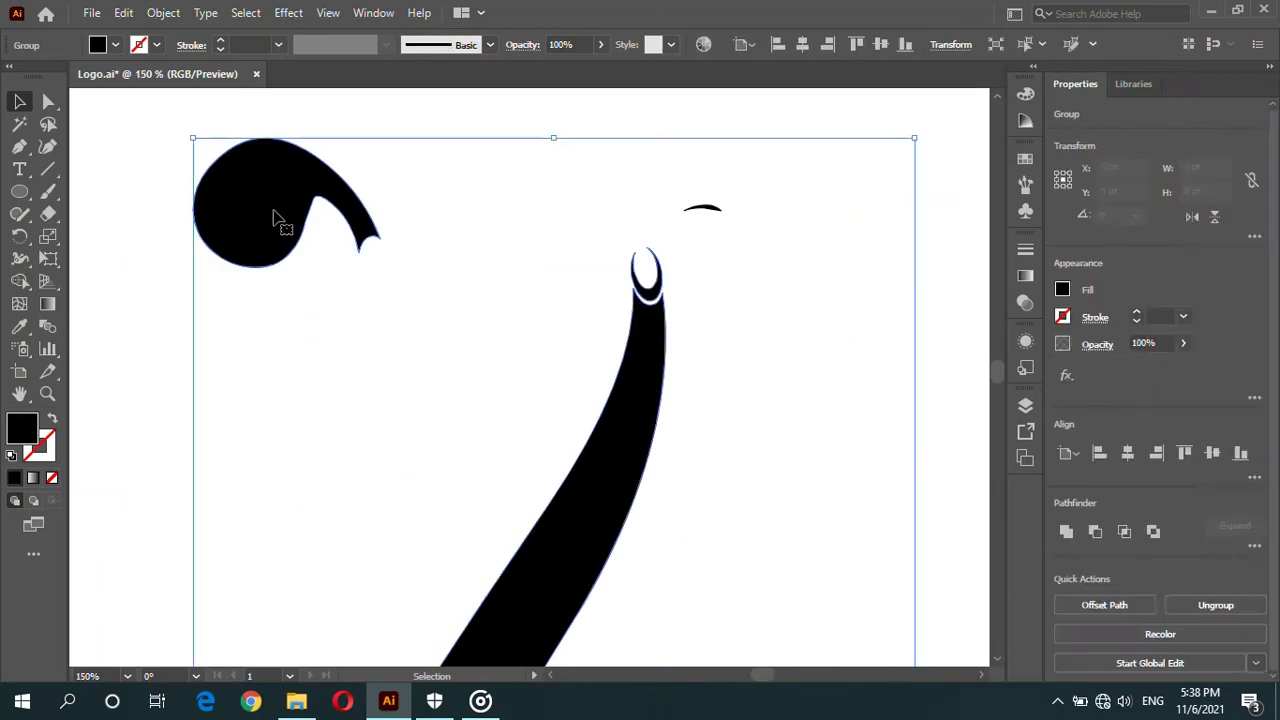
{"action": "double_click", "coordinate": [274, 214]}
{"action": "left_click", "coordinate": [277, 217]}
{"action": "key", "text": "Delete"}
{"action": "left_click", "coordinate": [79, 102]}
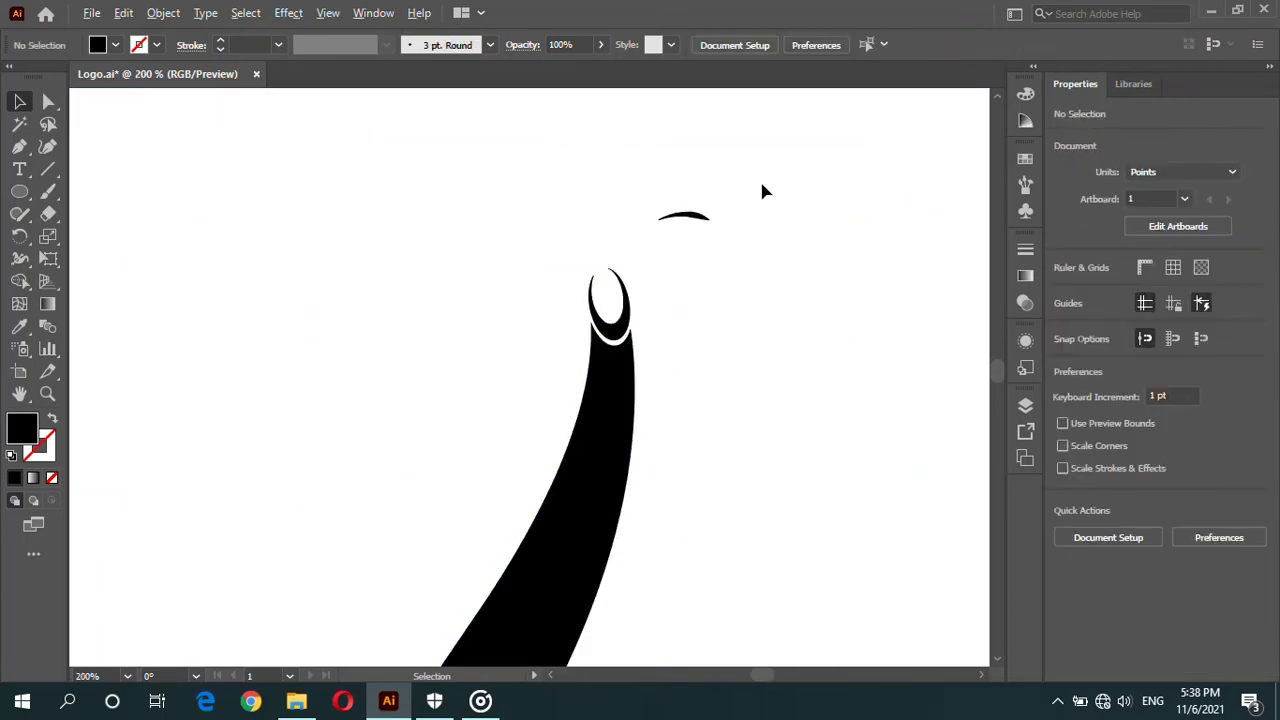
{"action": "scroll", "coordinate": [759, 180], "scroll_direction": "up", "scroll_amount": 2}
Step: Tilt the arc about 28° and select both arcs together
{"action": "left_click", "coordinate": [540, 287]}
{"action": "mouse_move", "coordinate": [555, 293]}
{"action": "left_mouse_down"}
{"action": "mouse_move", "coordinate": [560, 272]}
{"action": "mouse_move", "coordinate": [521, 262]}
{"action": "left_mouse_up"}
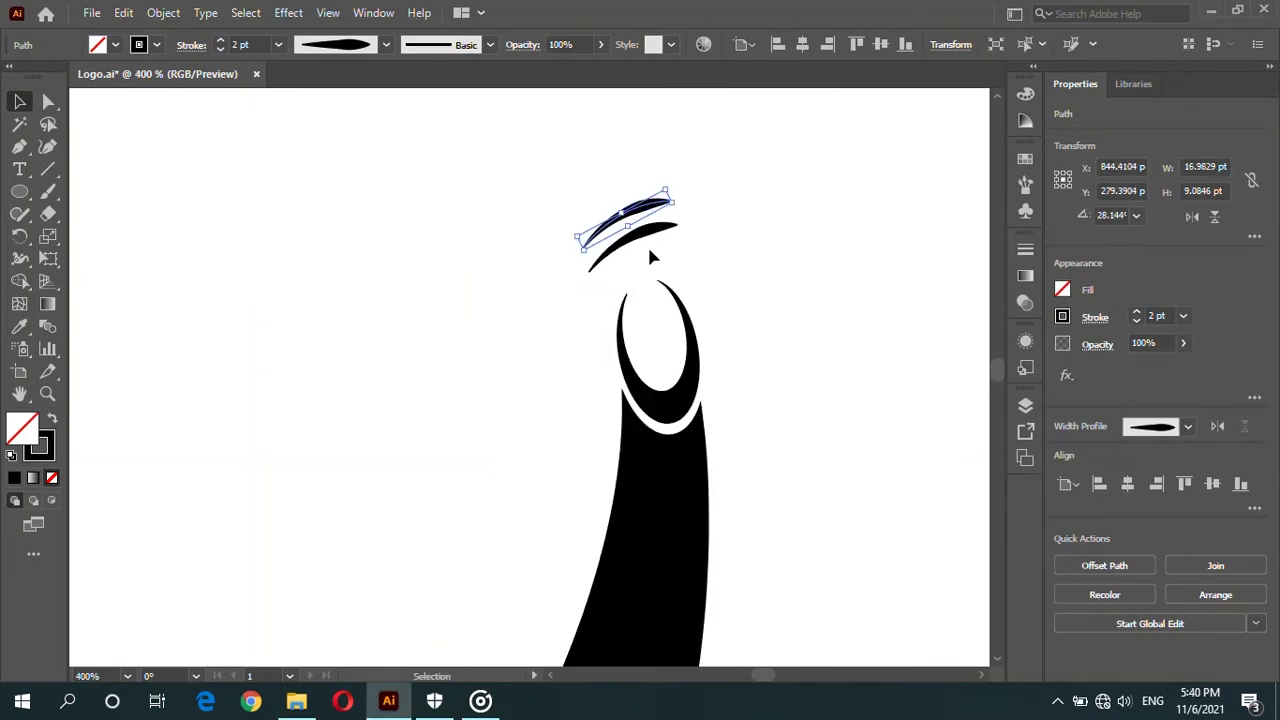
{"action": "left_click_drag", "start_coordinate": [650, 257], "coordinate": [616, 228]}
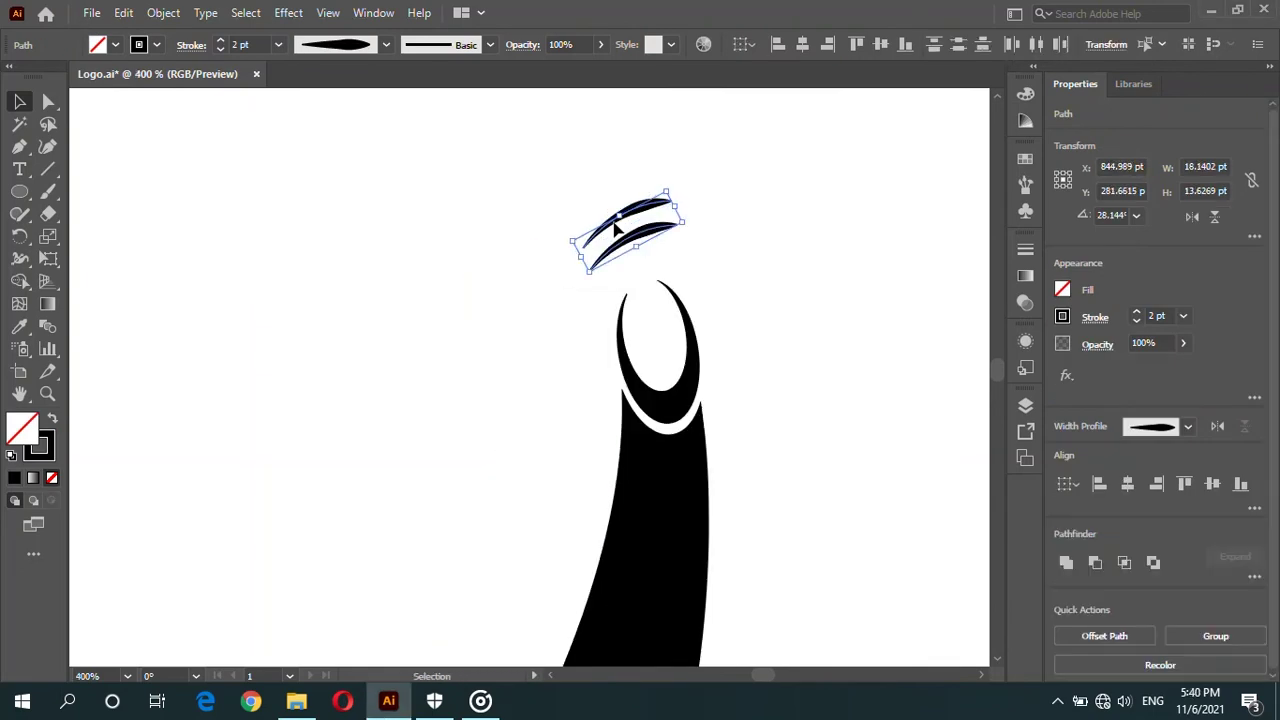
{"action": "left_click", "coordinate": [549, 221]}
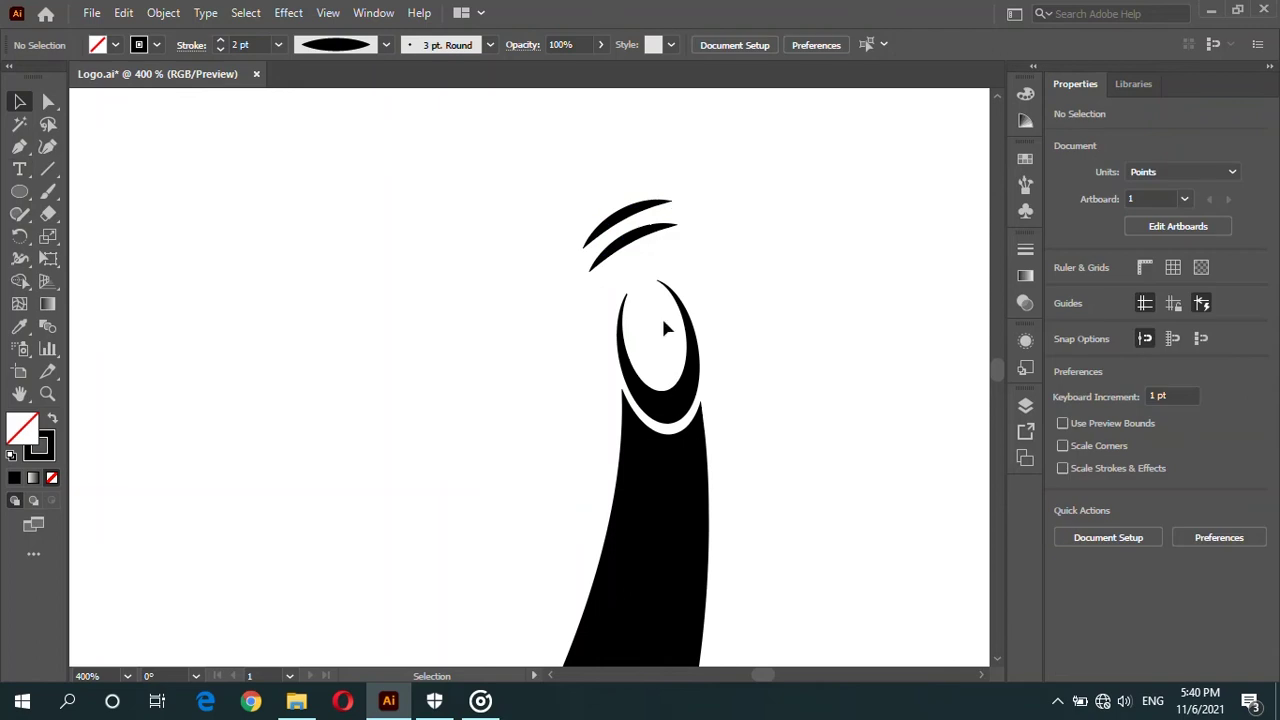
Step: Draw a black circle about 9.52 pt wide and move it inside the crescent
{"action": "left_click", "coordinate": [20, 191]}
{"action": "mouse_move", "coordinate": [289, 324]}
{"action": "left_mouse_down"}
{"action": "mouse_move", "coordinate": [319, 354]}
{"action": "mouse_move", "coordinate": [659, 356]}
{"action": "mouse_move", "coordinate": [694, 309]}
{"action": "left_mouse_up"}
{"action": "left_click", "coordinate": [14, 478]}
{"action": "key", "text": "v"}
{"action": "left_click", "coordinate": [200, 208]}
{"action": "left_click_drag", "start_coordinate": [660, 348], "coordinate": [666, 337]}
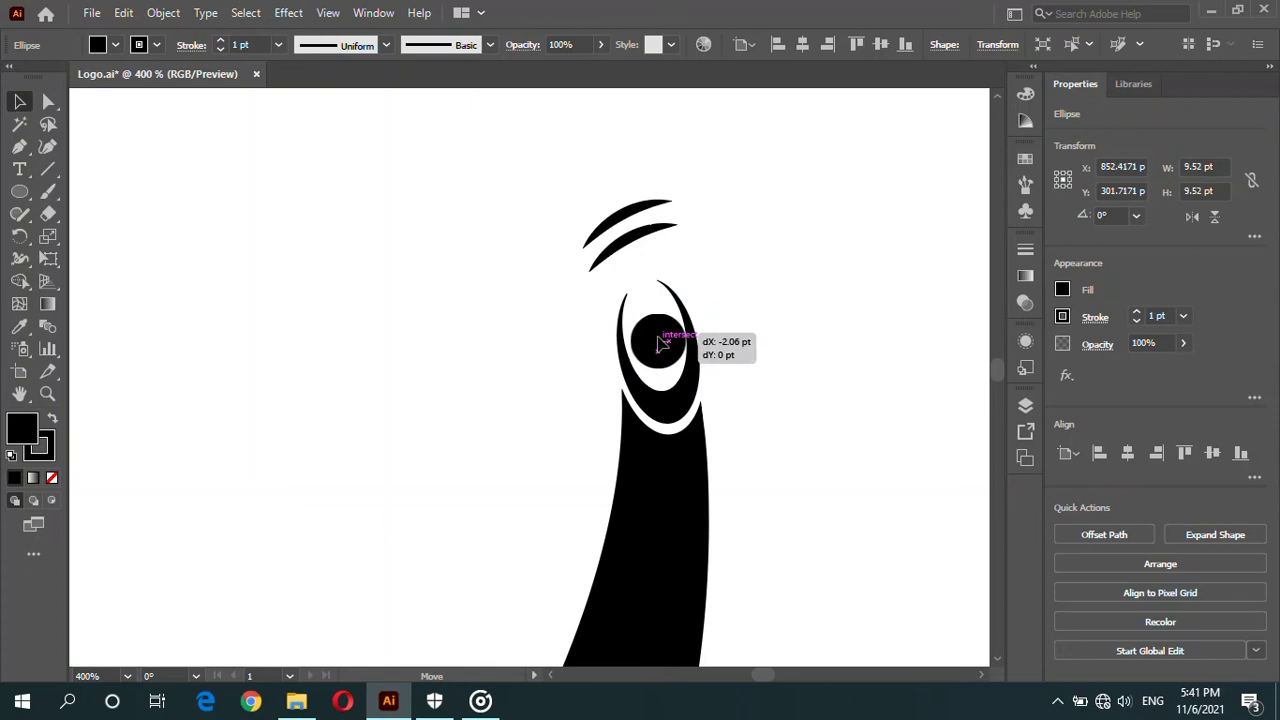
{"action": "left_click", "coordinate": [835, 311]}
{"action": "scroll", "coordinate": [830, 300], "scroll_direction": "down", "scroll_amount": 1}
{"action": "scroll", "coordinate": [828, 300], "scroll_direction": "down", "scroll_amount": 2}
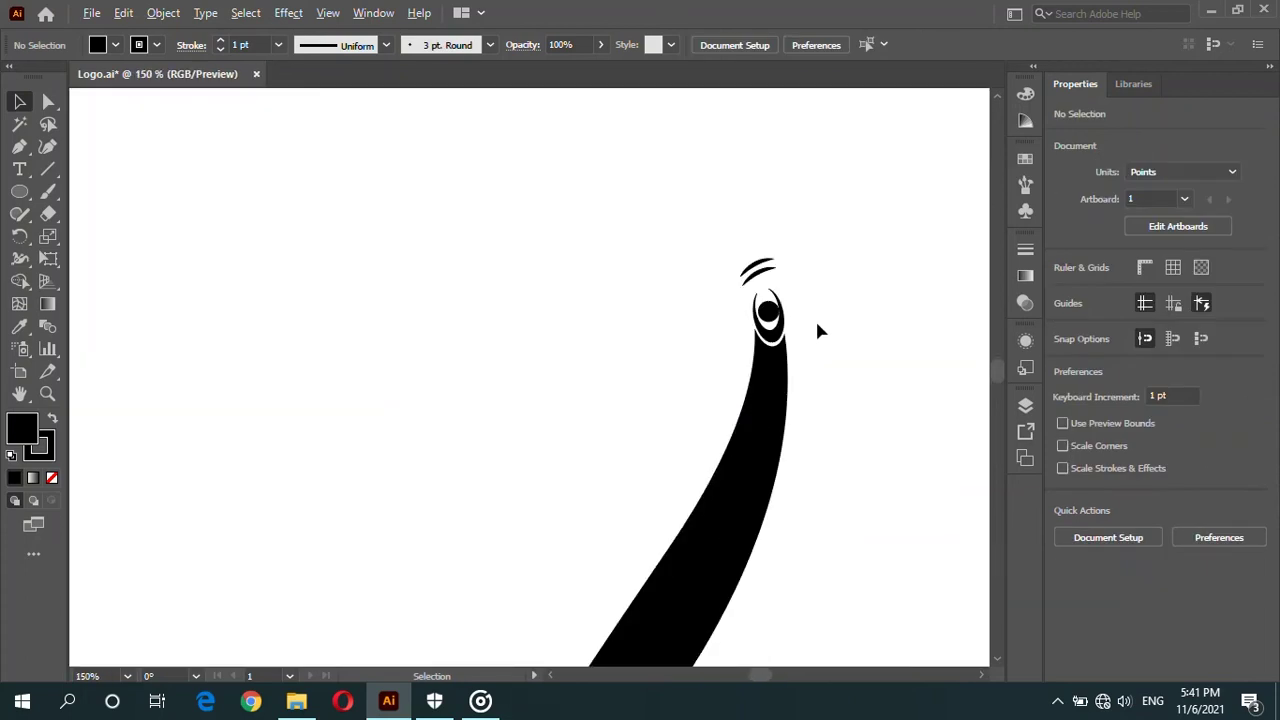
Step: Draw a short line above the arcs and give it a tapered width profile
{"action": "left_click", "coordinate": [47, 172]}
{"action": "left_click", "coordinate": [723, 226]}
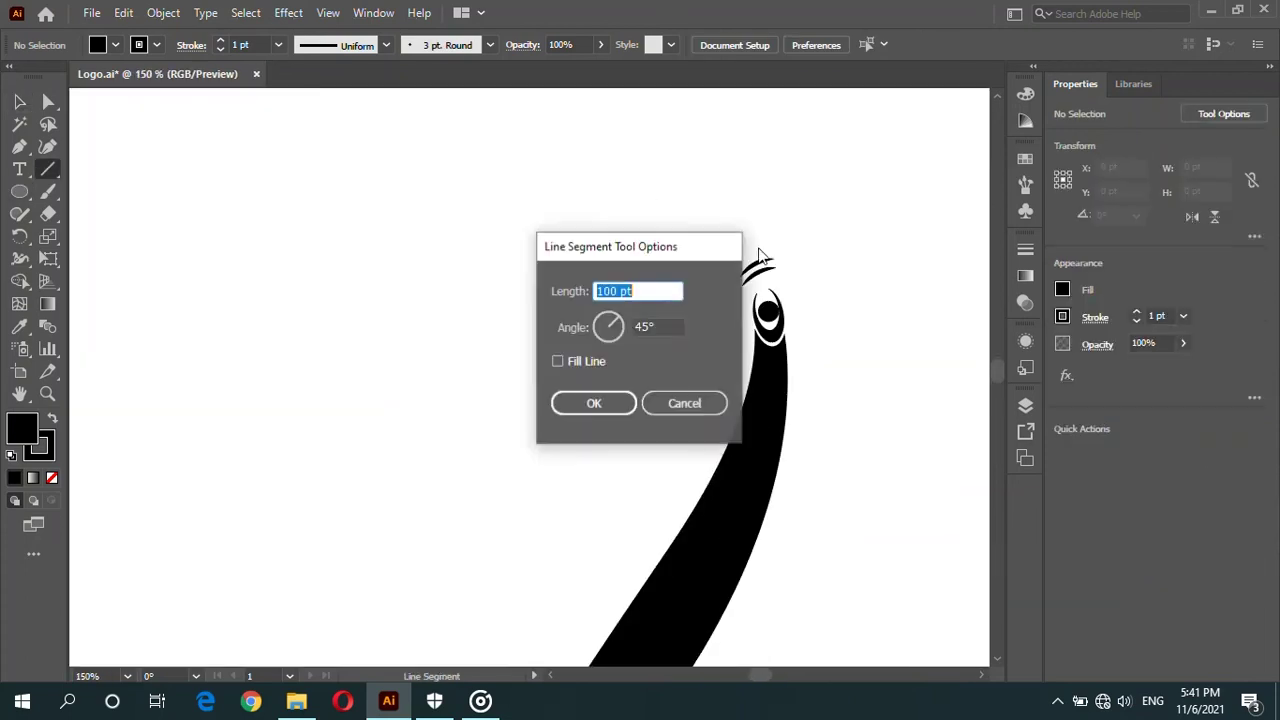
{"action": "left_click", "coordinate": [680, 402]}
{"action": "left_click_drag", "start_coordinate": [739, 248], "coordinate": [718, 216]}
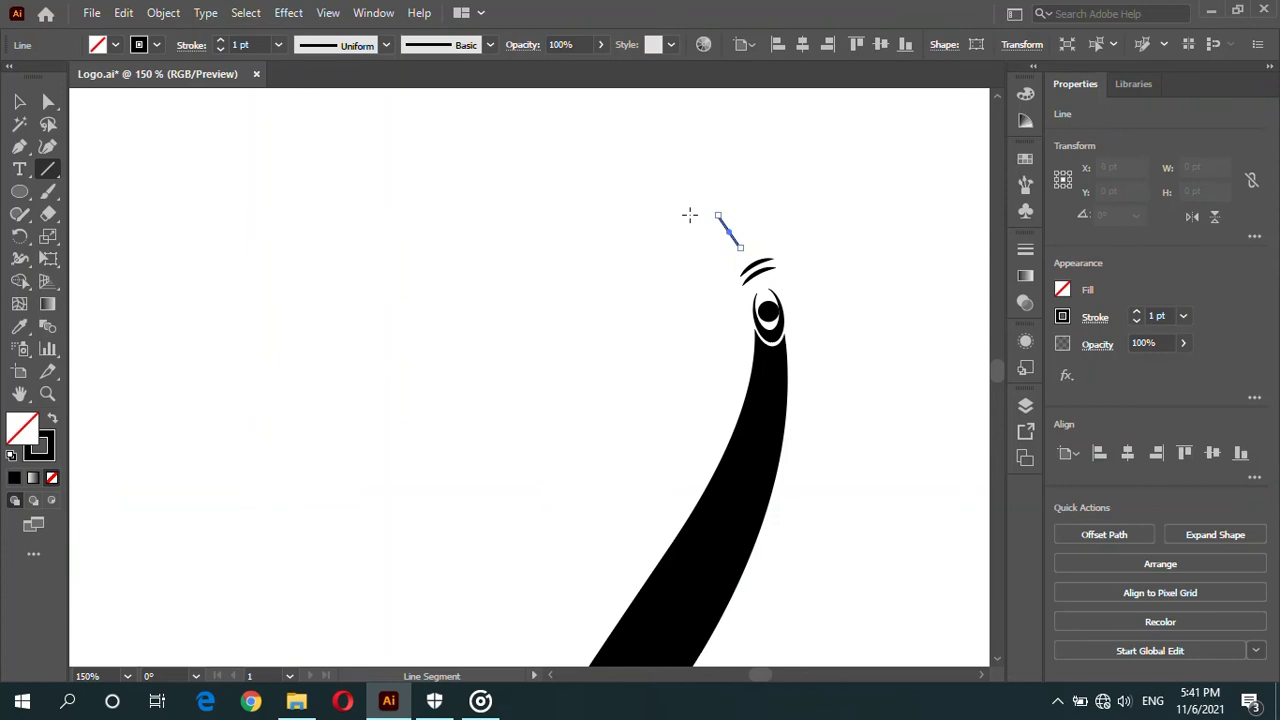
{"action": "left_click", "coordinate": [311, 47]}
{"action": "left_click", "coordinate": [343, 218]}
{"action": "left_click", "coordinate": [391, 168]}
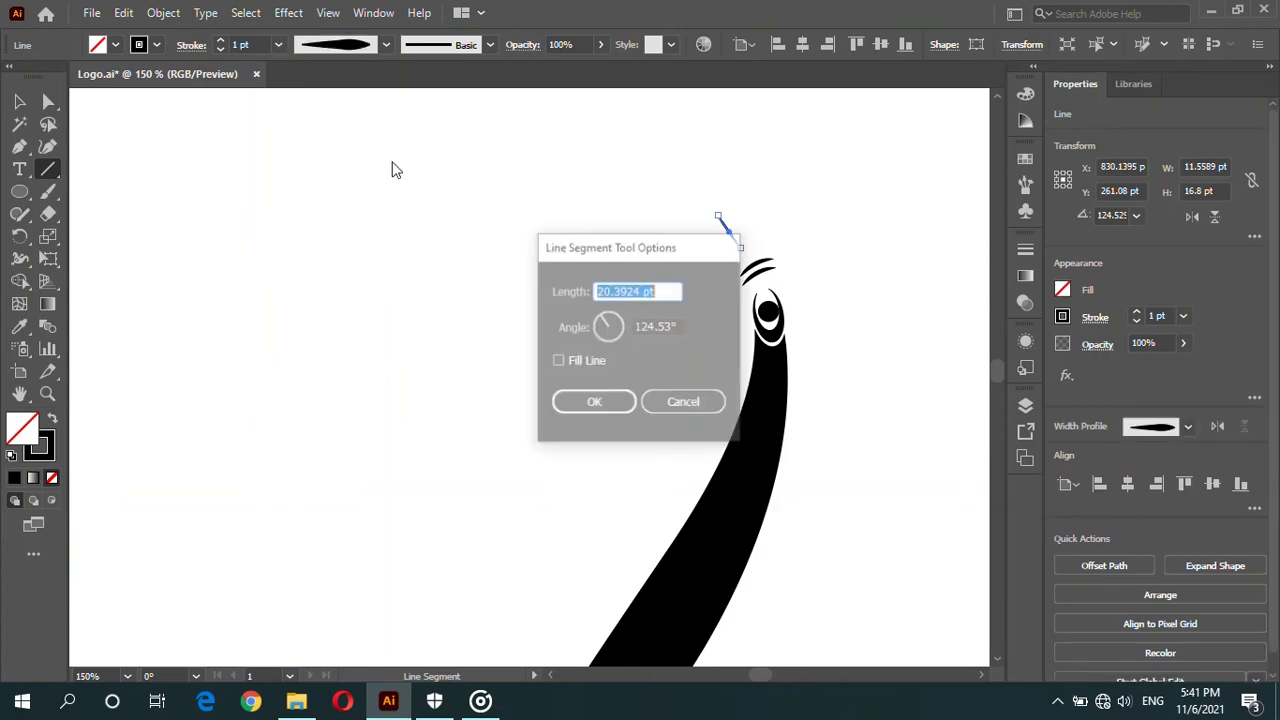
{"action": "left_click", "coordinate": [688, 406]}
Step: Rotate the tapered line 180° and set its stroke weight to 7 pt
{"action": "key", "text": "v"}
{"action": "scroll", "coordinate": [703, 240], "scroll_direction": "up", "scroll_amount": 3}
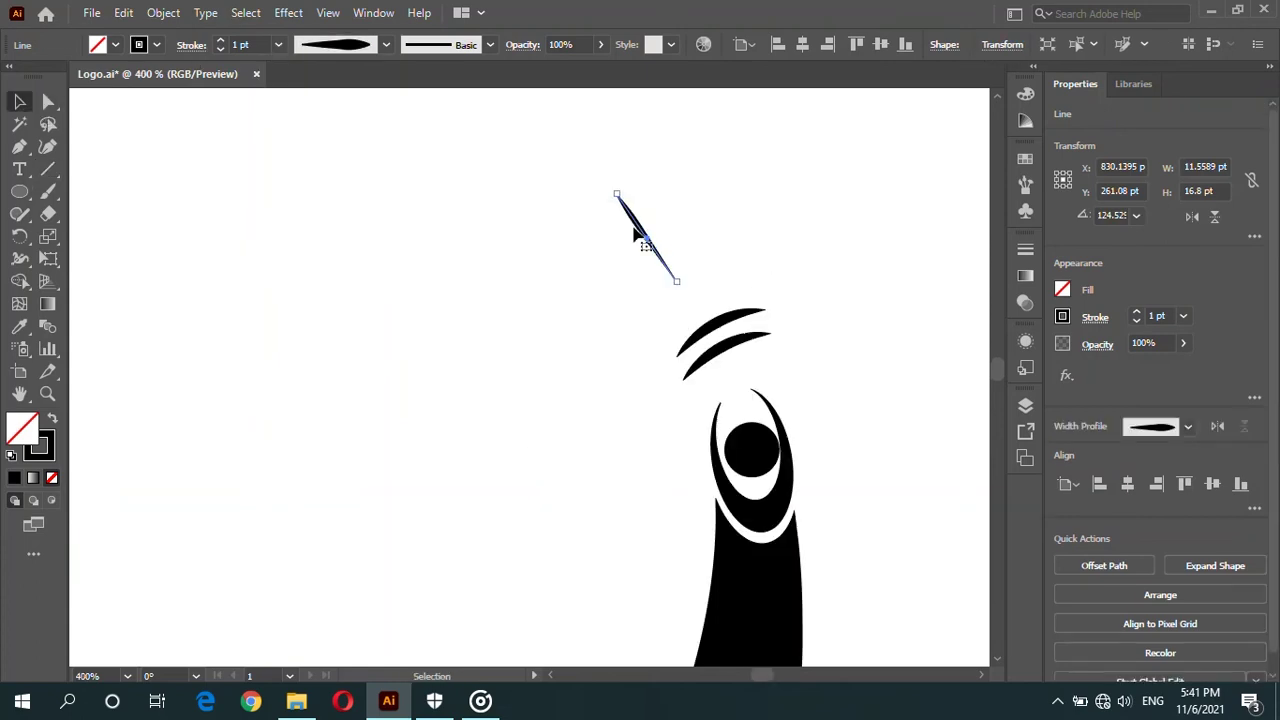
{"action": "left_click_drag", "start_coordinate": [683, 283], "coordinate": [530, 145]}
{"action": "double_click", "coordinate": [220, 40]}
{"action": "left_click", "coordinate": [370, 200]}
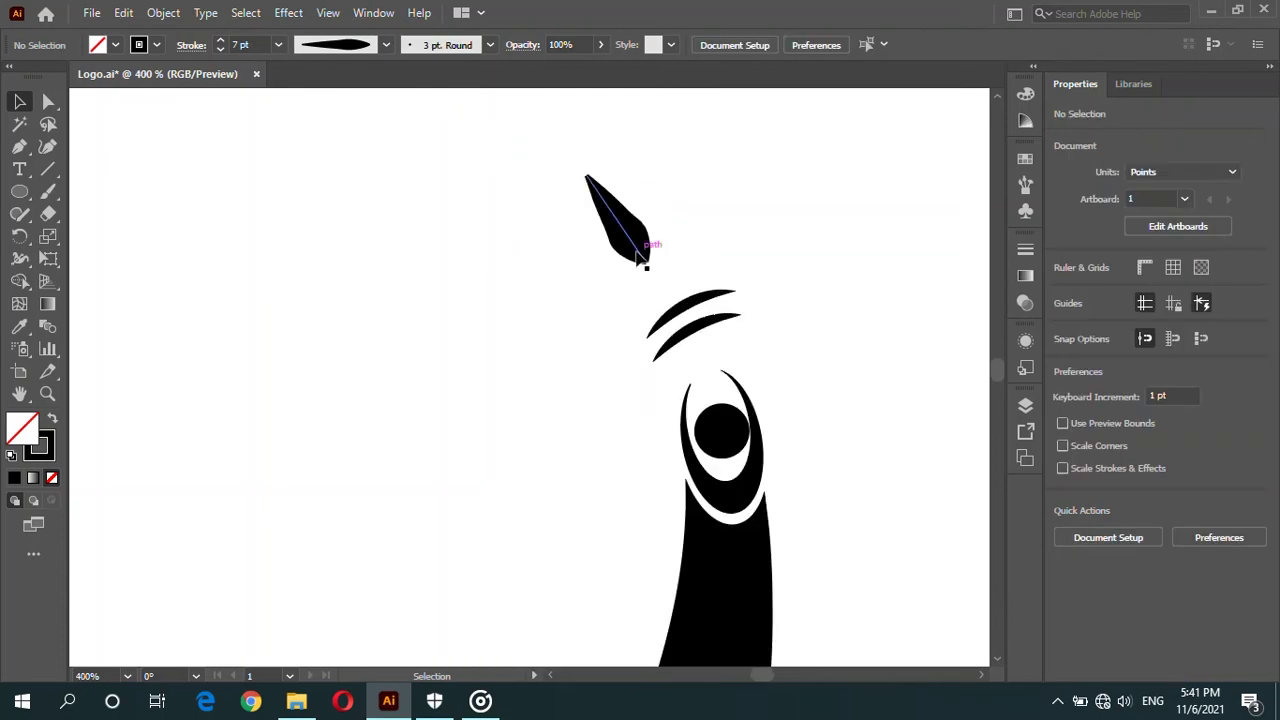
Step: Position the double arcs and rotate the leaf tip into place above the figure's head
{"action": "left_click_drag", "start_coordinate": [644, 260], "coordinate": [660, 275]}
{"action": "left_click_drag", "start_coordinate": [690, 330], "coordinate": [760, 343]}
{"action": "left_click", "coordinate": [770, 274]}
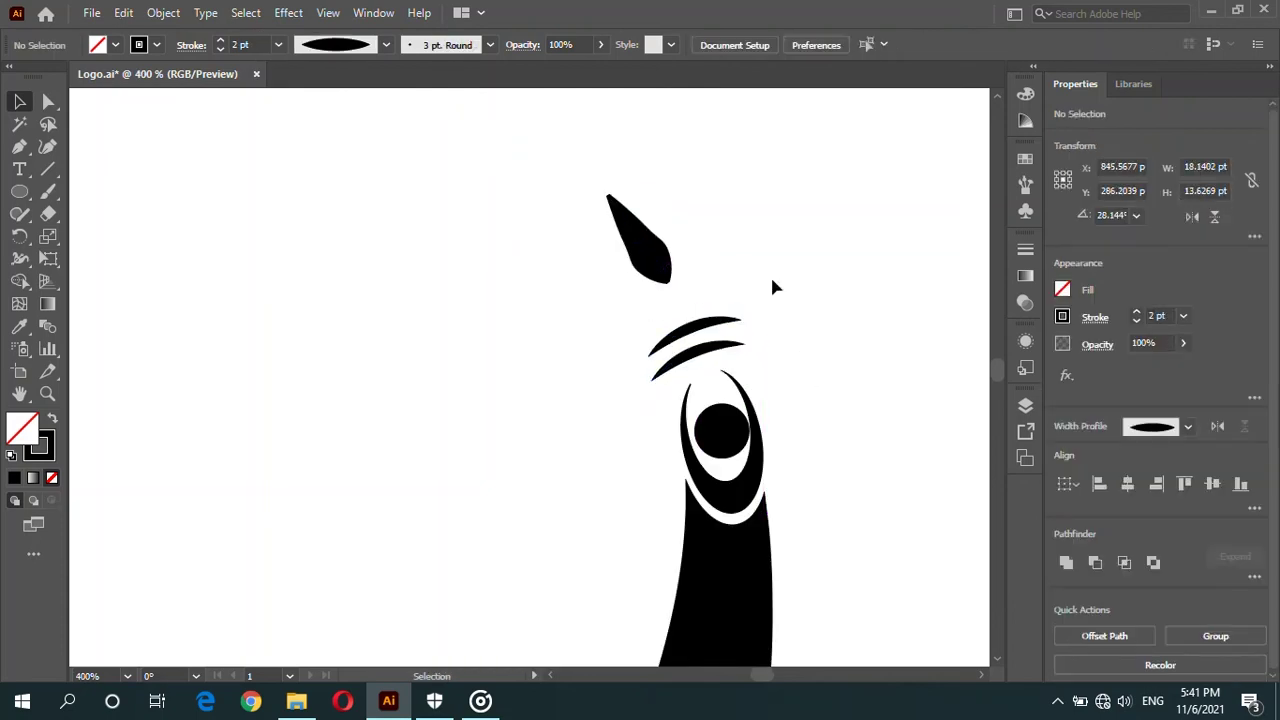
{"action": "left_click", "coordinate": [672, 284]}
{"action": "left_click_drag", "start_coordinate": [675, 290], "coordinate": [686, 290]}
{"action": "key", "text": "ctrl+0"}
{"action": "scroll", "coordinate": [793, 195], "scroll_direction": "up", "scroll_amount": 1}
Step: Erase the curl's inner spiral end with the Eraser, leaving a short upturned hook on the stem
{"action": "scroll", "coordinate": [794, 210], "scroll_direction": "down", "scroll_amount": 2}
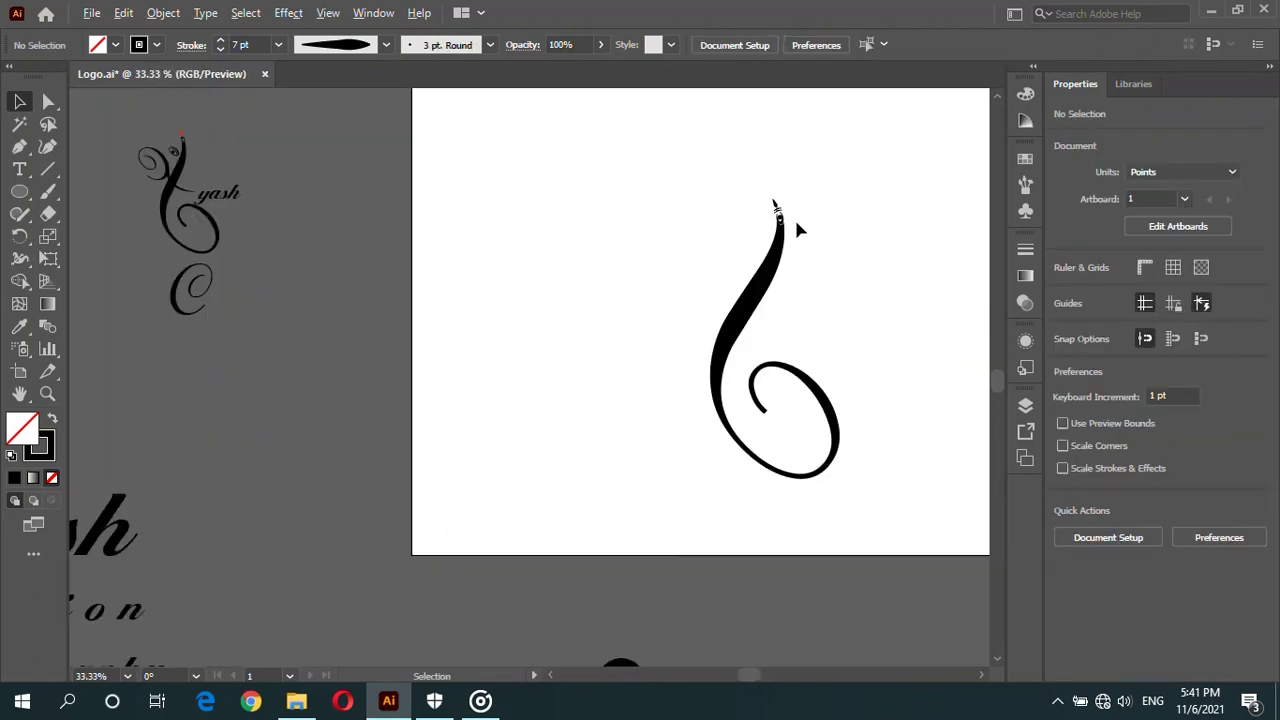
{"action": "scroll", "coordinate": [829, 345], "scroll_direction": "up", "scroll_amount": 1}
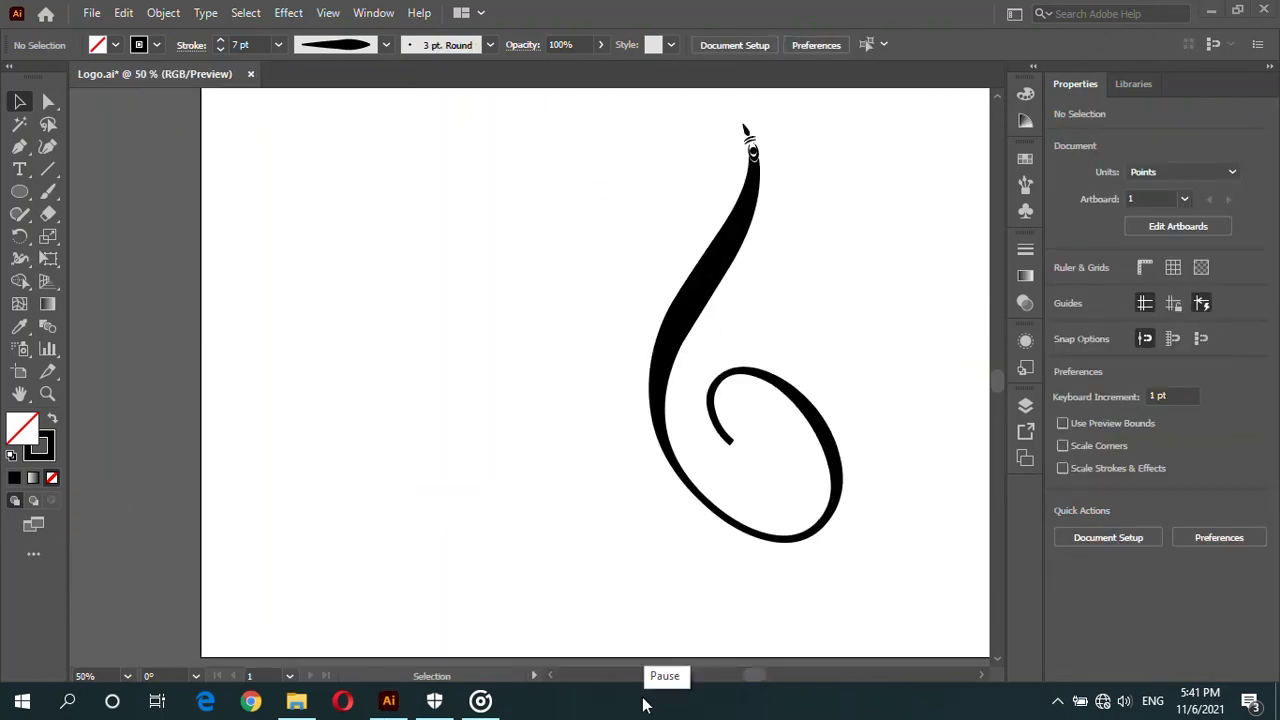
{"action": "left_click", "coordinate": [49, 215]}
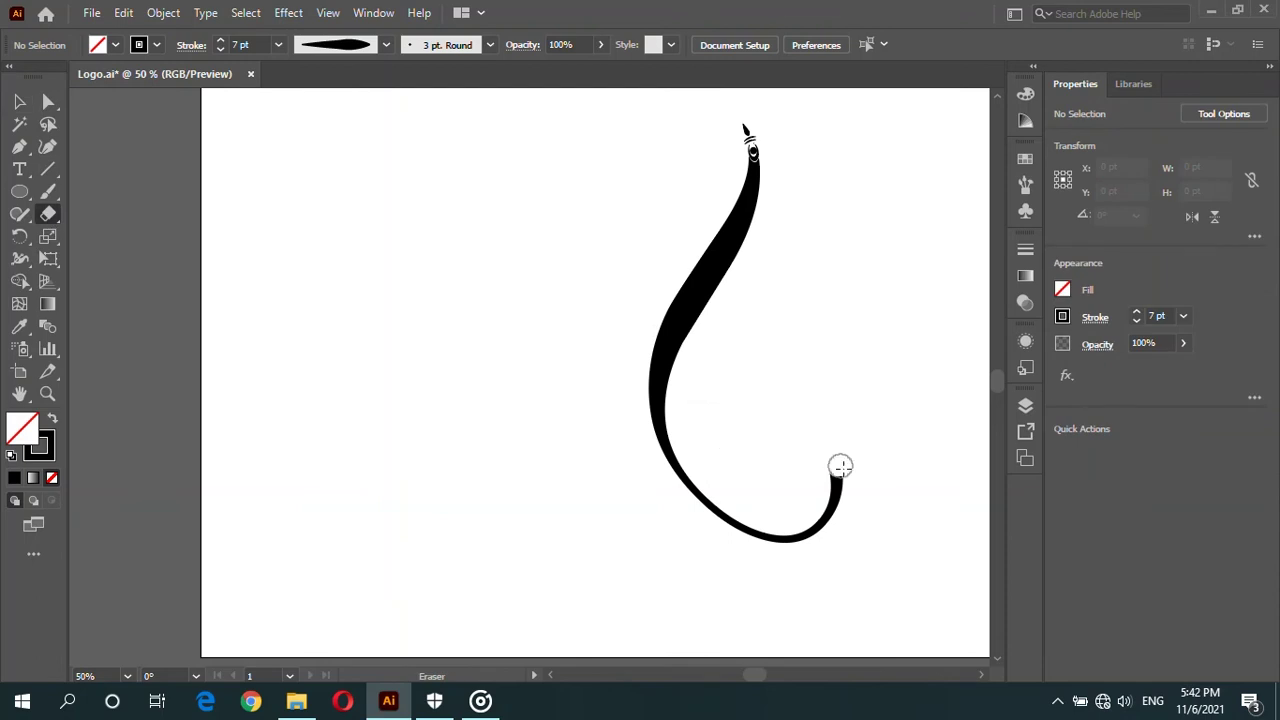
{"action": "scroll", "coordinate": [850, 526], "scroll_direction": "up", "scroll_amount": 5}
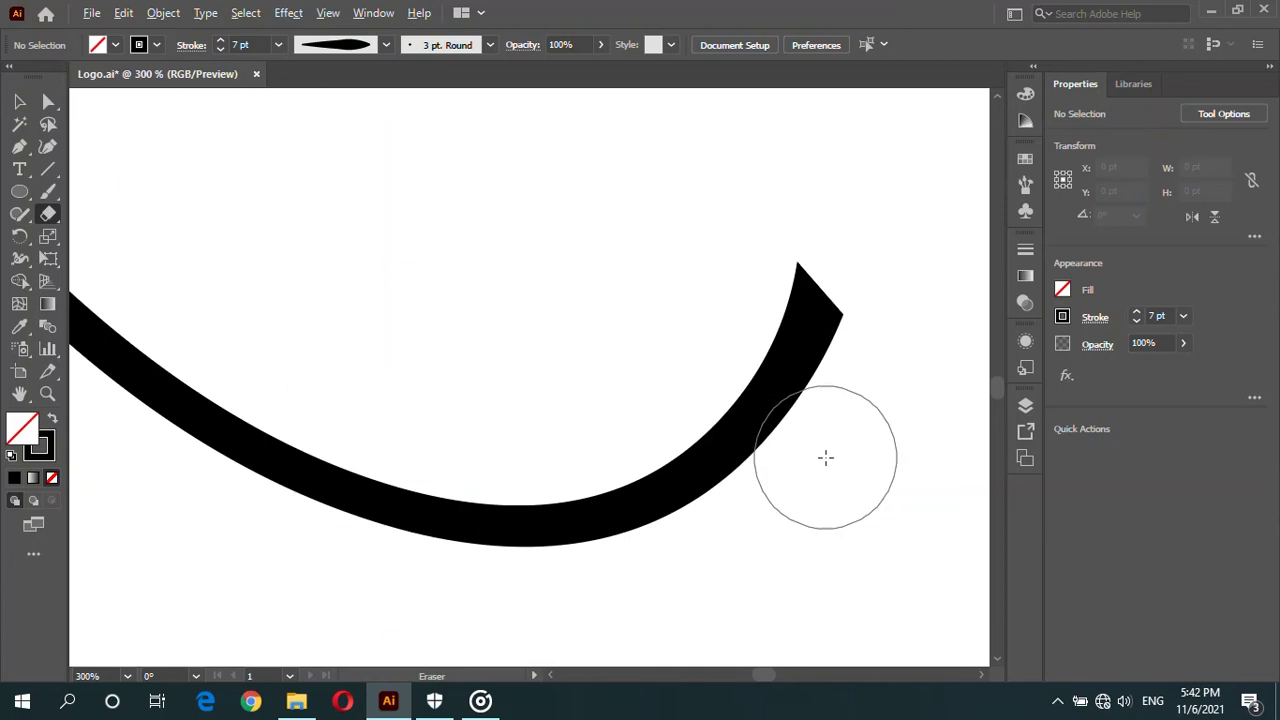
{"action": "scroll", "coordinate": [858, 316], "scroll_direction": "down", "scroll_amount": 2}
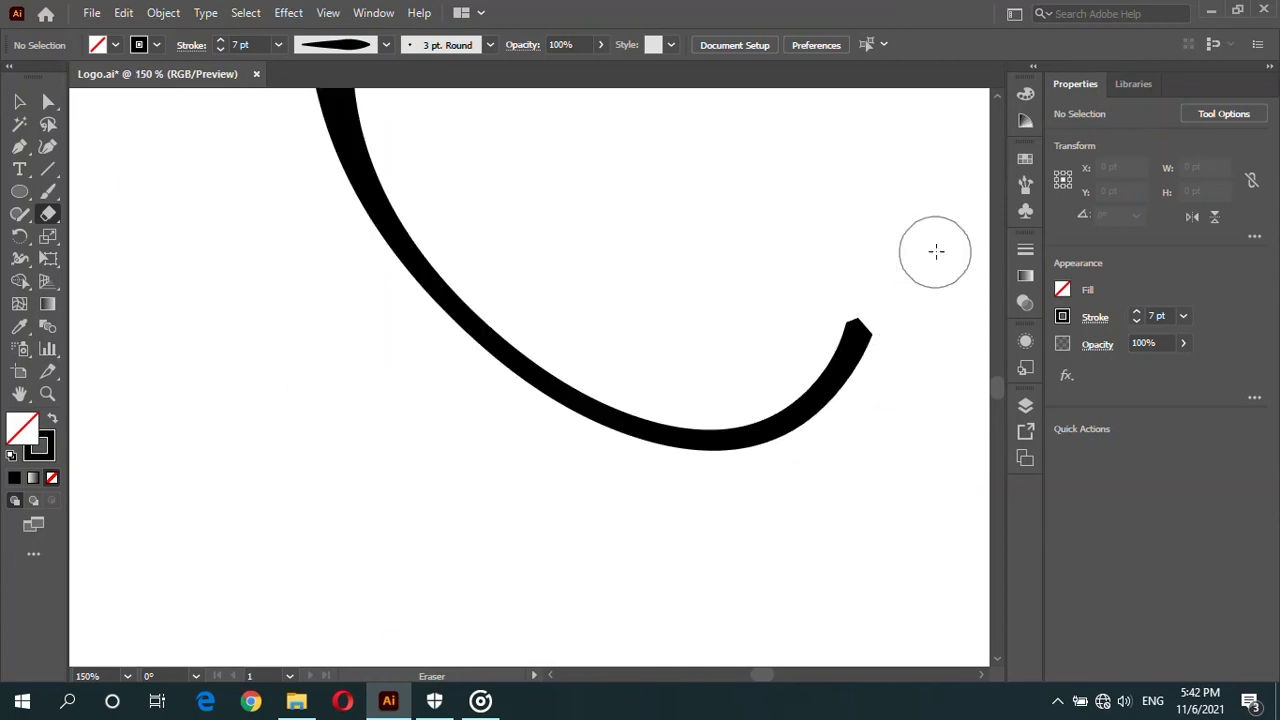
{"action": "scroll", "coordinate": [905, 288], "scroll_direction": "down", "scroll_amount": 5}
{"action": "scroll", "coordinate": [791, 380], "scroll_direction": "up", "scroll_amount": 3}
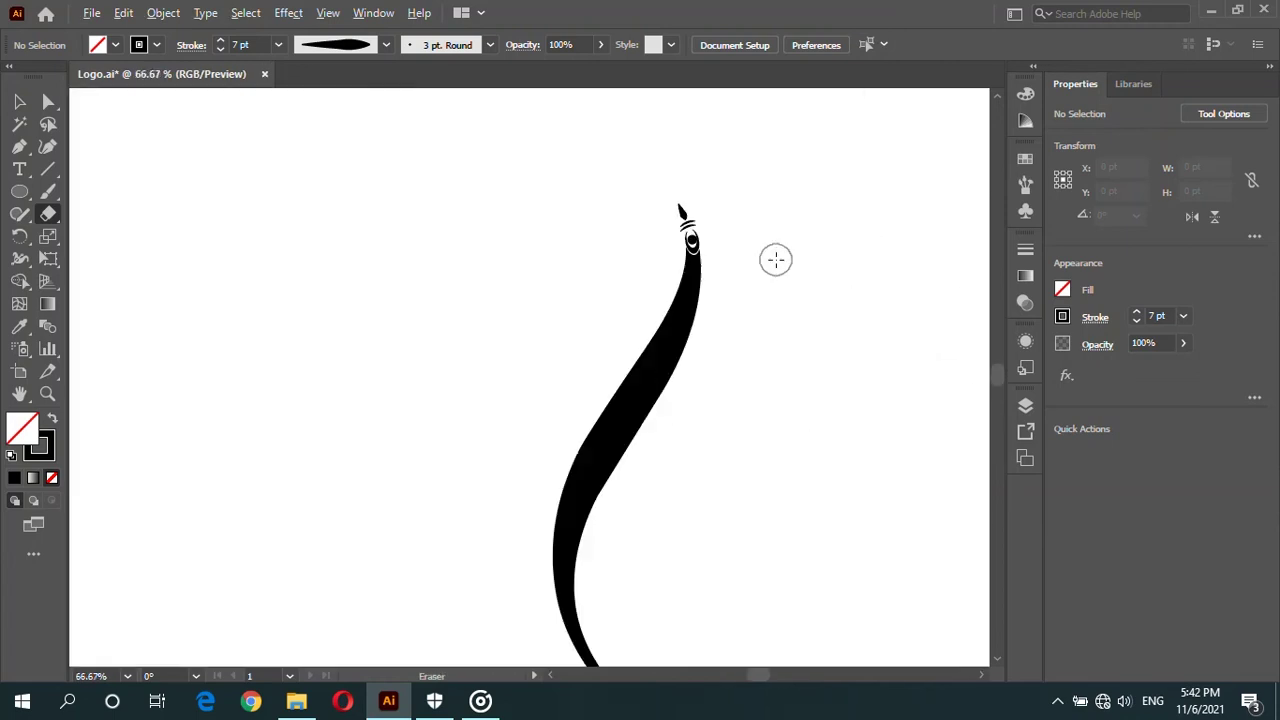
{"action": "scroll", "coordinate": [771, 260], "scroll_direction": "down", "scroll_amount": 1}
{"action": "left_click", "coordinate": [18, 102]}
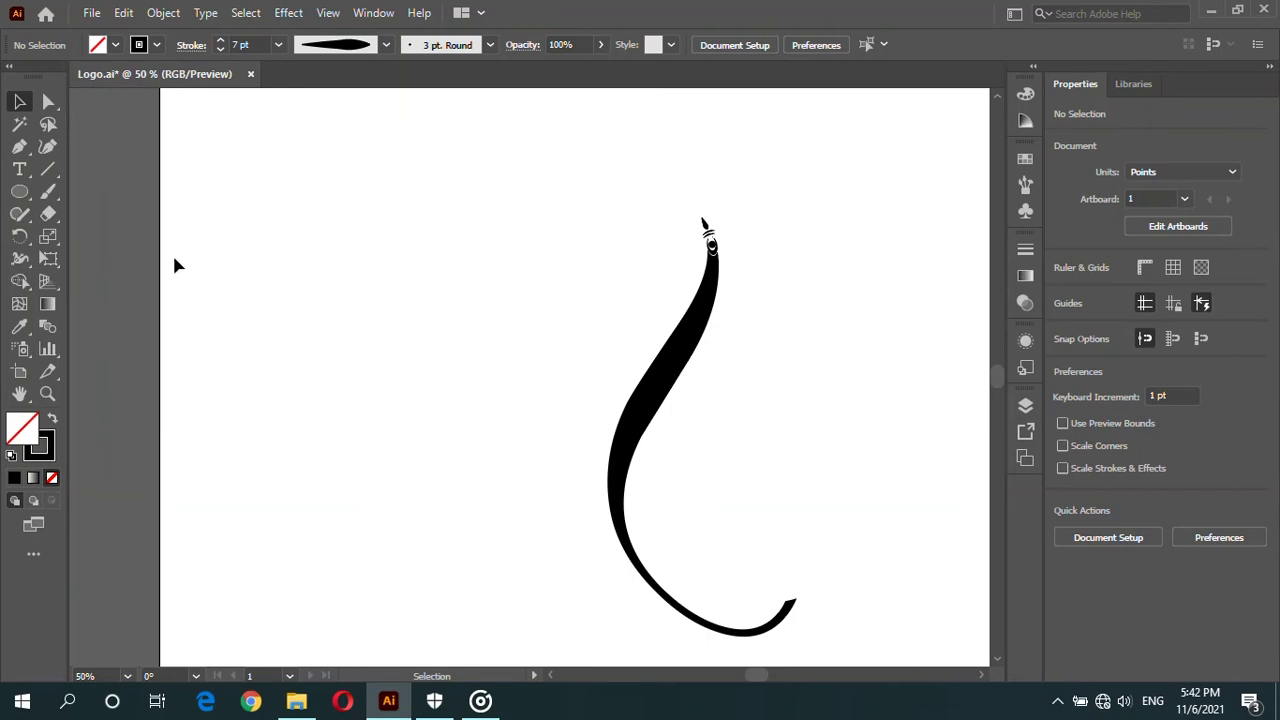
Step: Type a large BernhardScript-Bold 'C' at about 179 pt in the upper left
{"action": "left_click", "coordinate": [19, 169]}
{"action": "left_click", "coordinate": [286, 236]}
{"action": "type", "text": "E"}
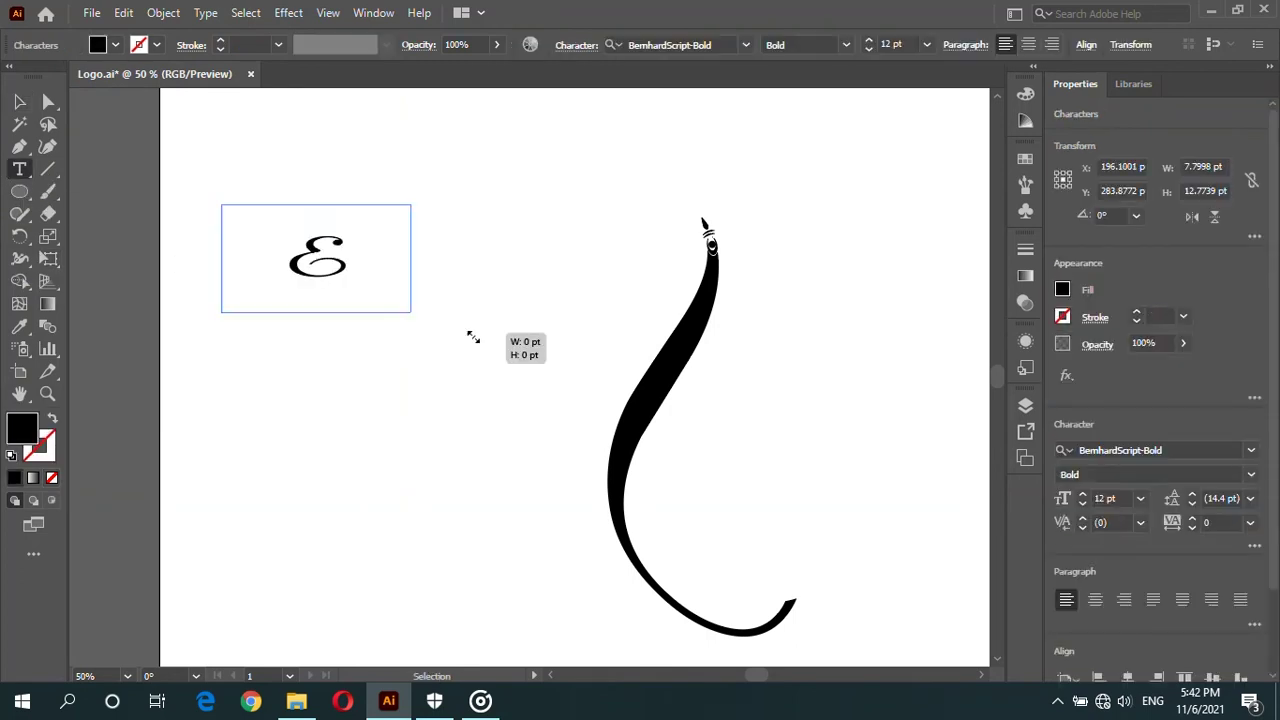
{"action": "left_click_drag", "start_coordinate": [473, 337], "coordinate": [583, 449]}
{"action": "left_click_drag", "start_coordinate": [362, 300], "coordinate": [277, 298]}
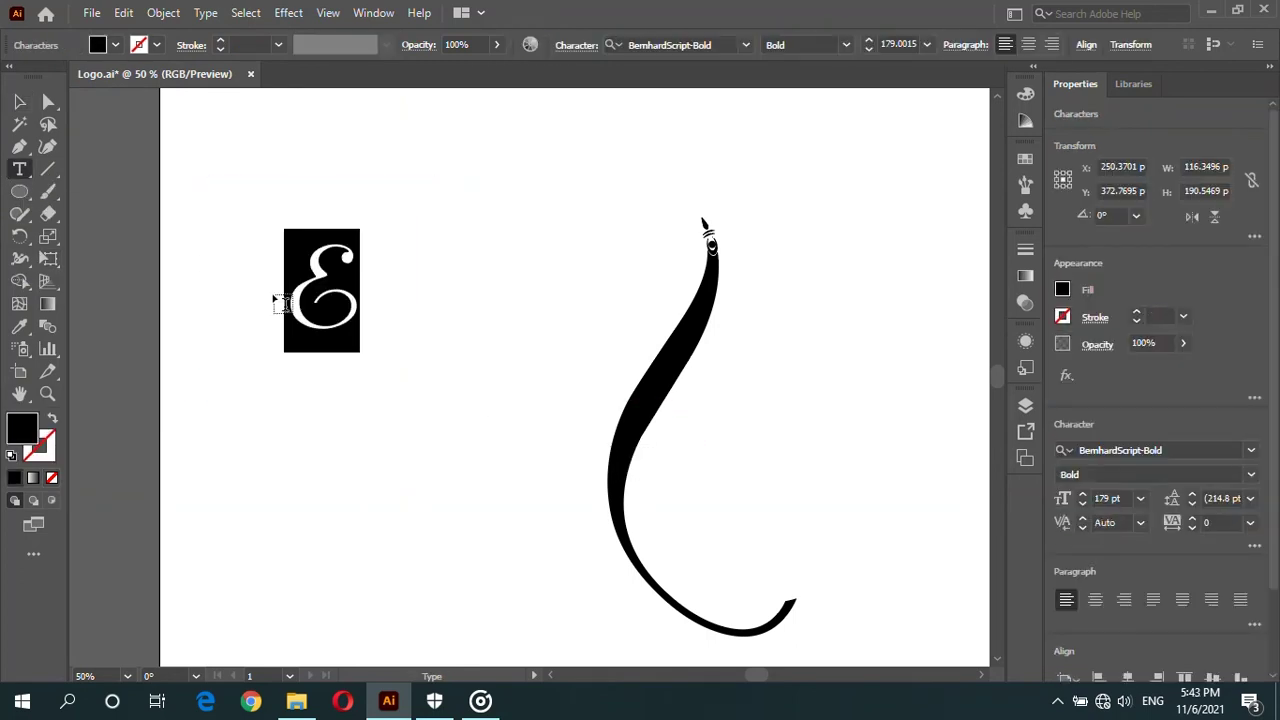
{"action": "type", "text": "e"}
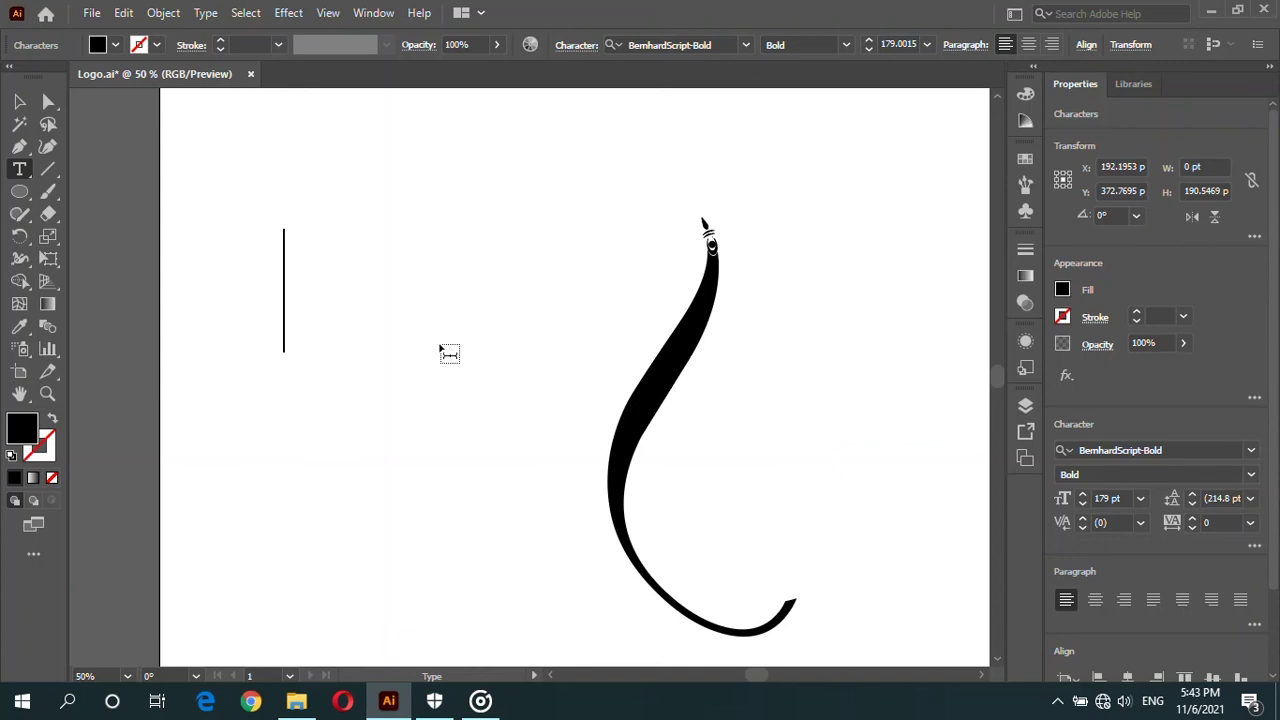
{"action": "type", "text": "C"}
Step: Tilt the script C about 15° and move it beside the stroke
{"action": "left_click", "coordinate": [20, 104]}
{"action": "left_click_drag", "start_coordinate": [366, 217], "coordinate": [337, 186]}
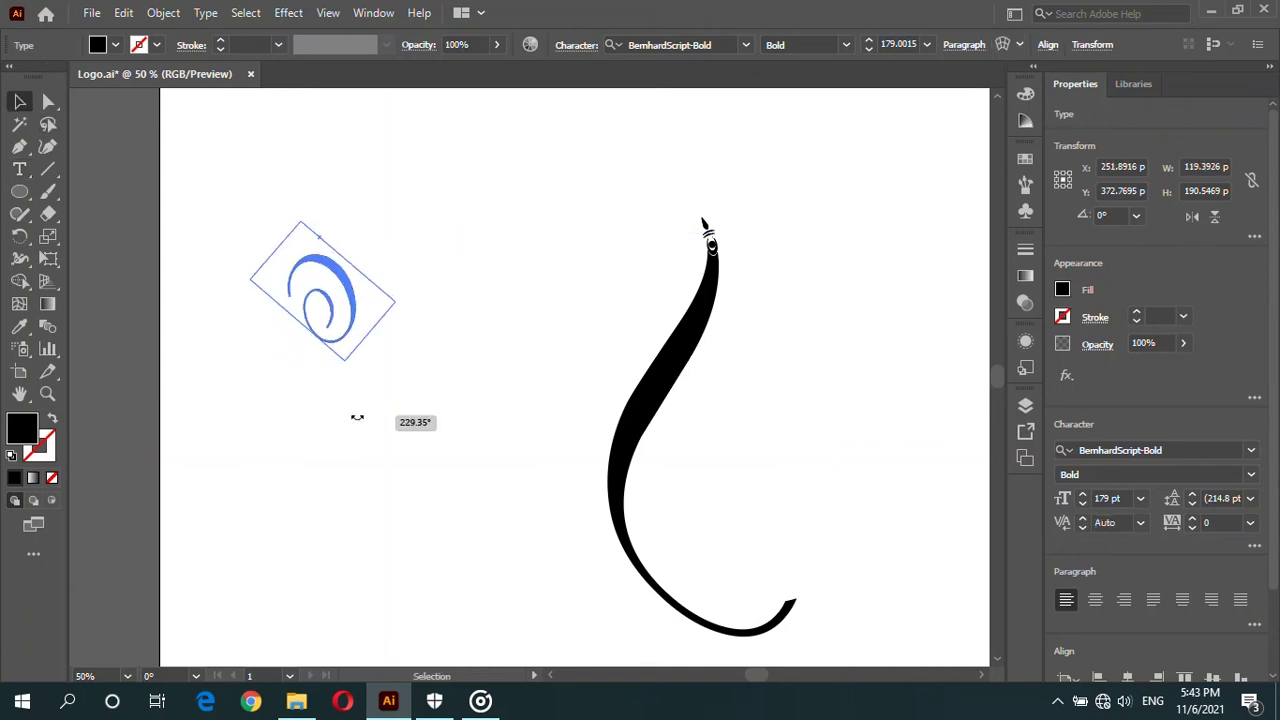
{"action": "left_click_drag", "start_coordinate": [334, 306], "coordinate": [639, 336]}
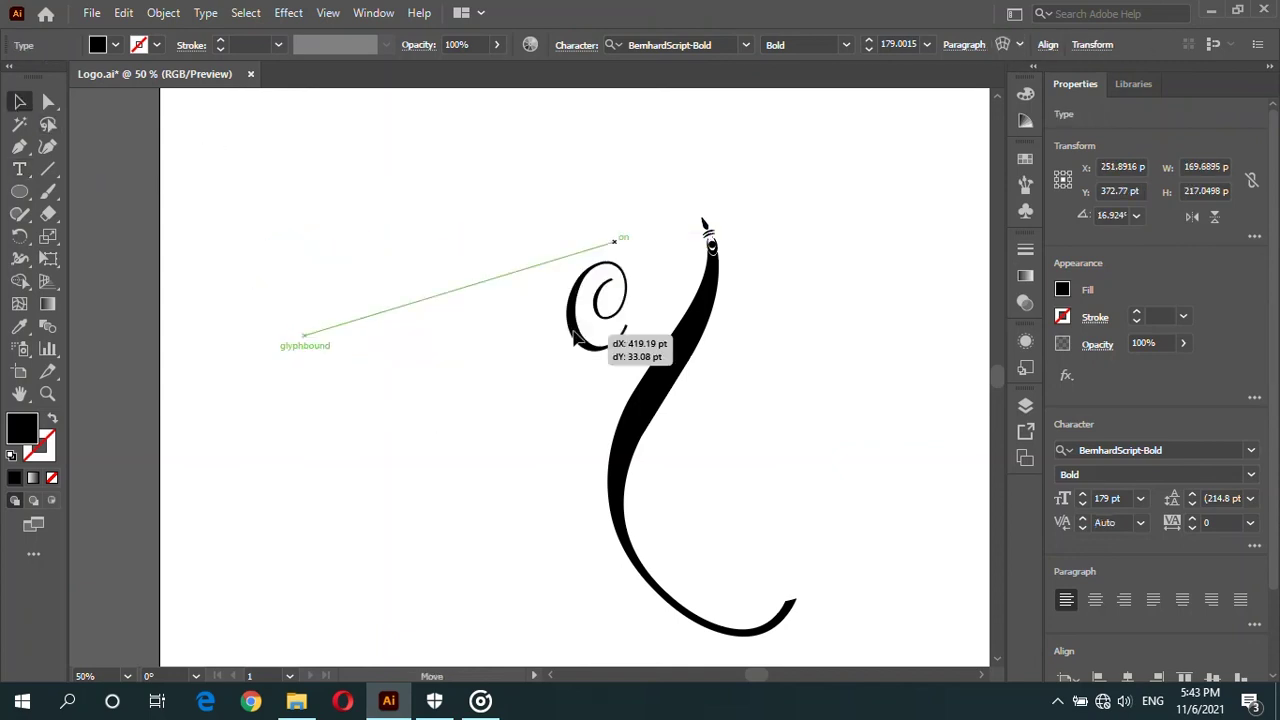
{"action": "left_click", "coordinate": [718, 384]}
{"action": "scroll", "coordinate": [690, 383], "scroll_direction": "up", "scroll_amount": 1, "text": "alt"}
{"action": "scroll", "coordinate": [650, 330], "scroll_direction": "up", "scroll_amount": 1, "text": "alt"}
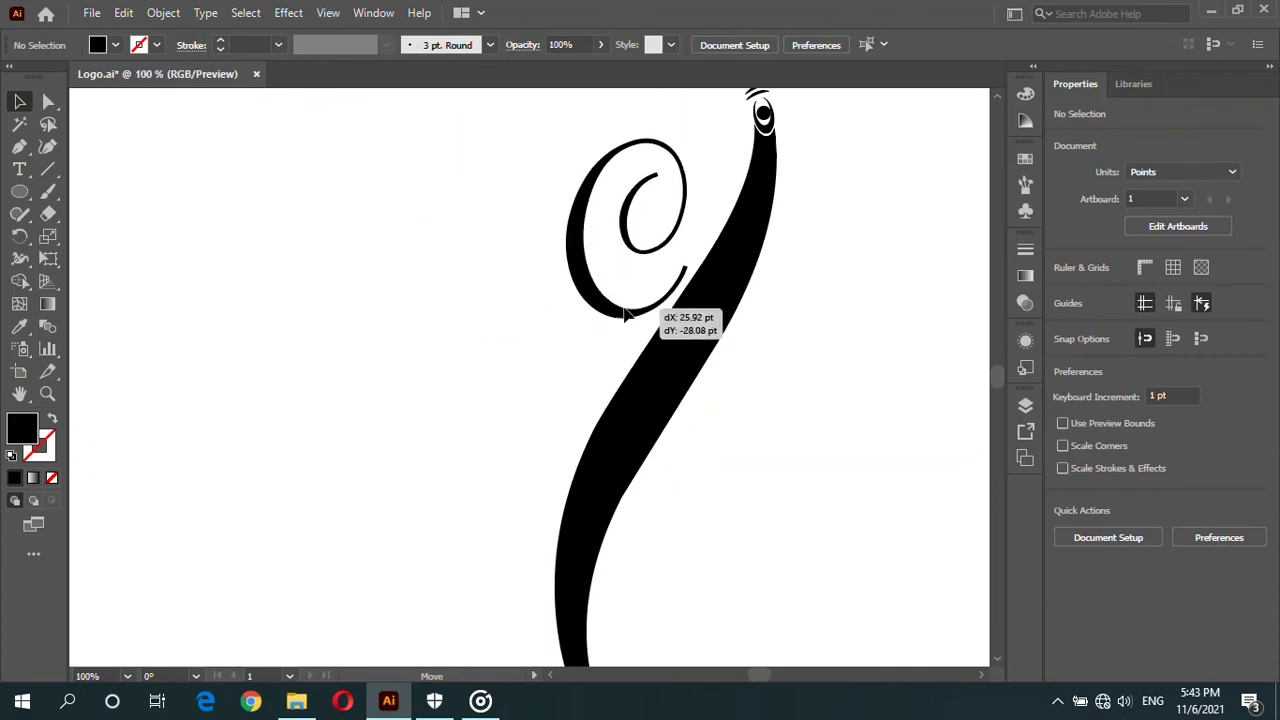
{"action": "scroll", "coordinate": [790, 328], "scroll_direction": "down", "scroll_amount": 4, "text": "alt"}
{"action": "scroll", "coordinate": [790, 328], "scroll_direction": "up", "scroll_amount": 3, "text": "alt"}
Step: Reflect the C vertically via Transform, then rotate it to curl against the stroke
{"action": "left_click", "coordinate": [818, 312]}
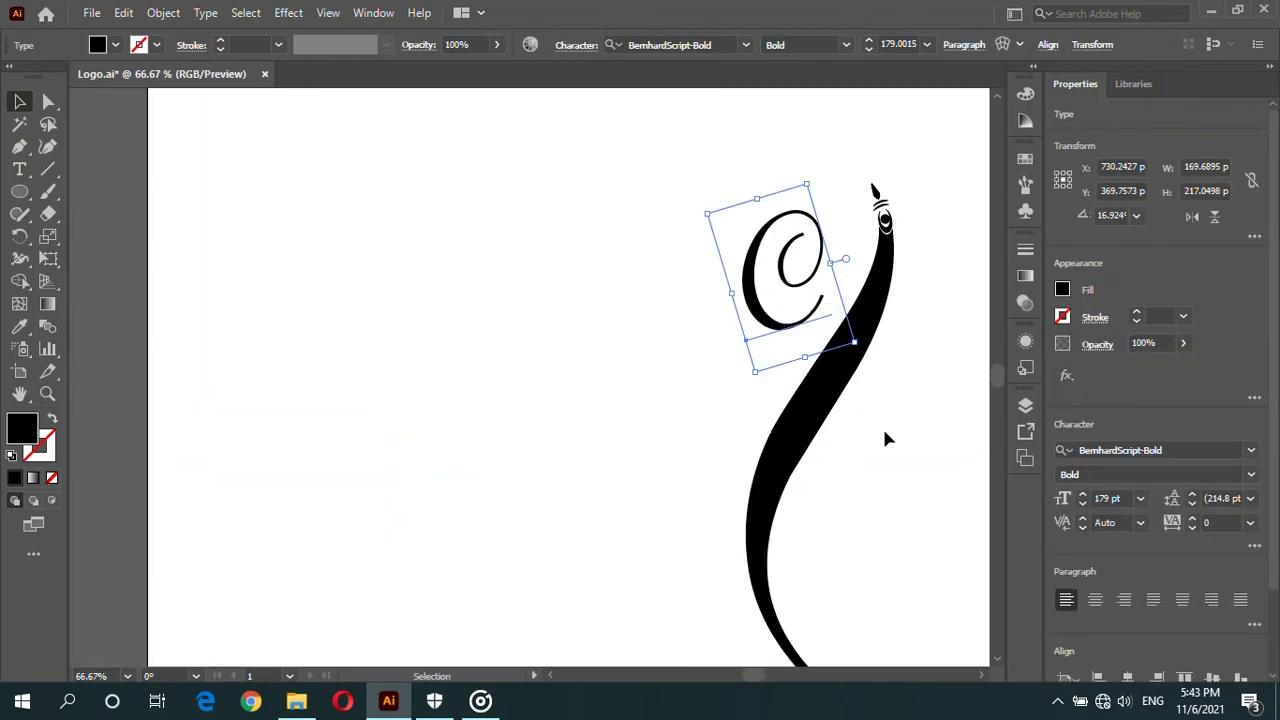
{"action": "right_click", "coordinate": [773, 328]}
{"action": "mouse_move", "coordinate": [819, 566]}
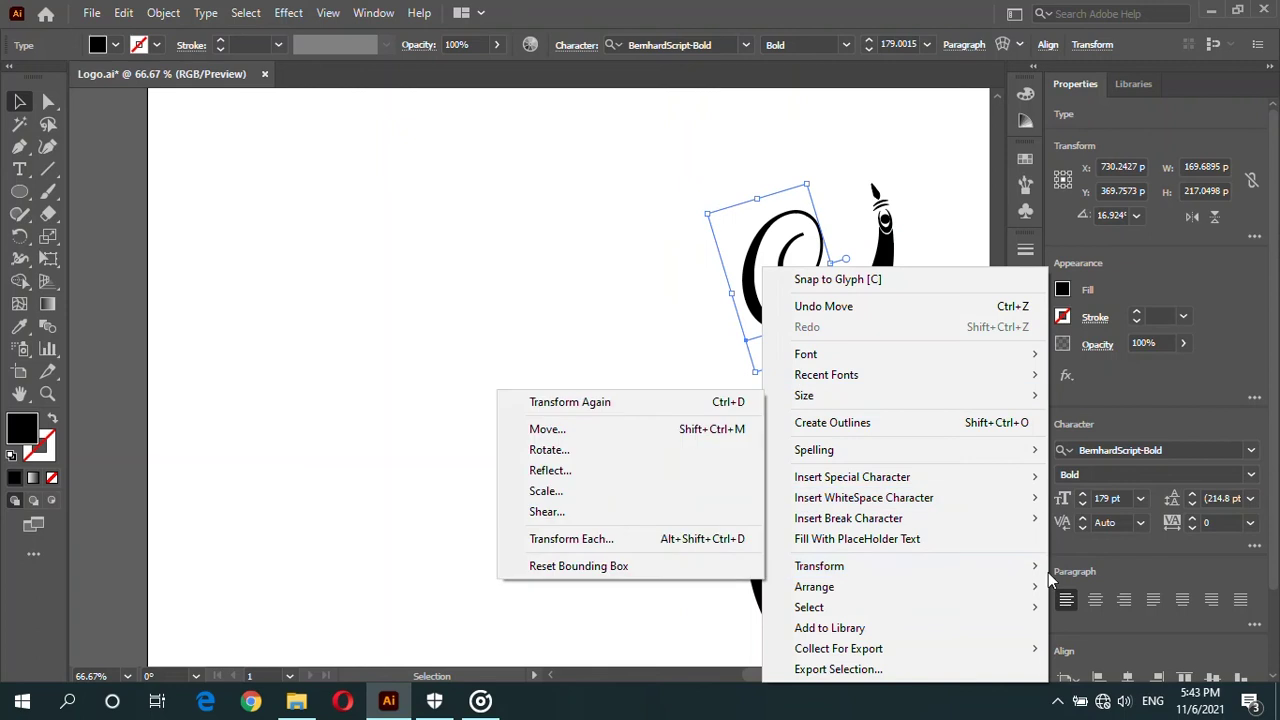
{"action": "left_click", "coordinate": [527, 475]}
{"action": "left_click", "coordinate": [790, 492]}
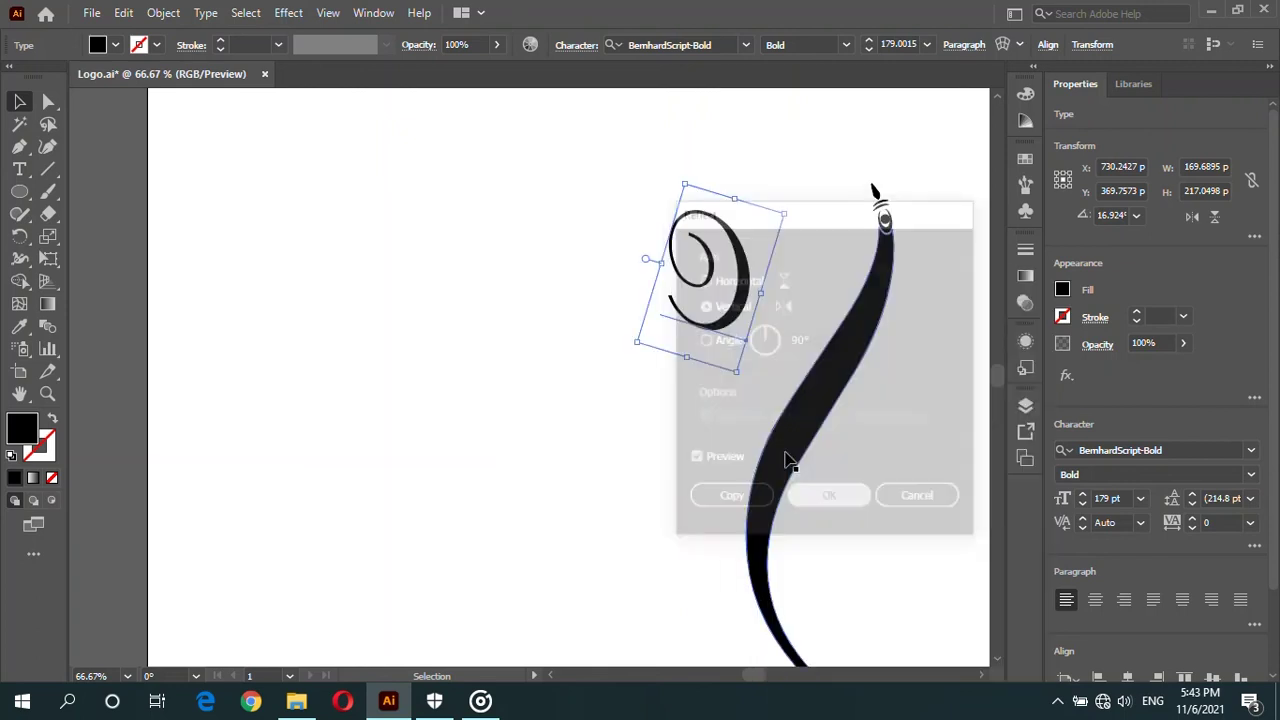
{"action": "mouse_move", "coordinate": [760, 318]}
{"action": "left_mouse_down"}
{"action": "mouse_move", "coordinate": [830, 325]}
{"action": "mouse_move", "coordinate": [885, 364]}
{"action": "left_mouse_up"}
{"action": "left_click", "coordinate": [450, 270]}
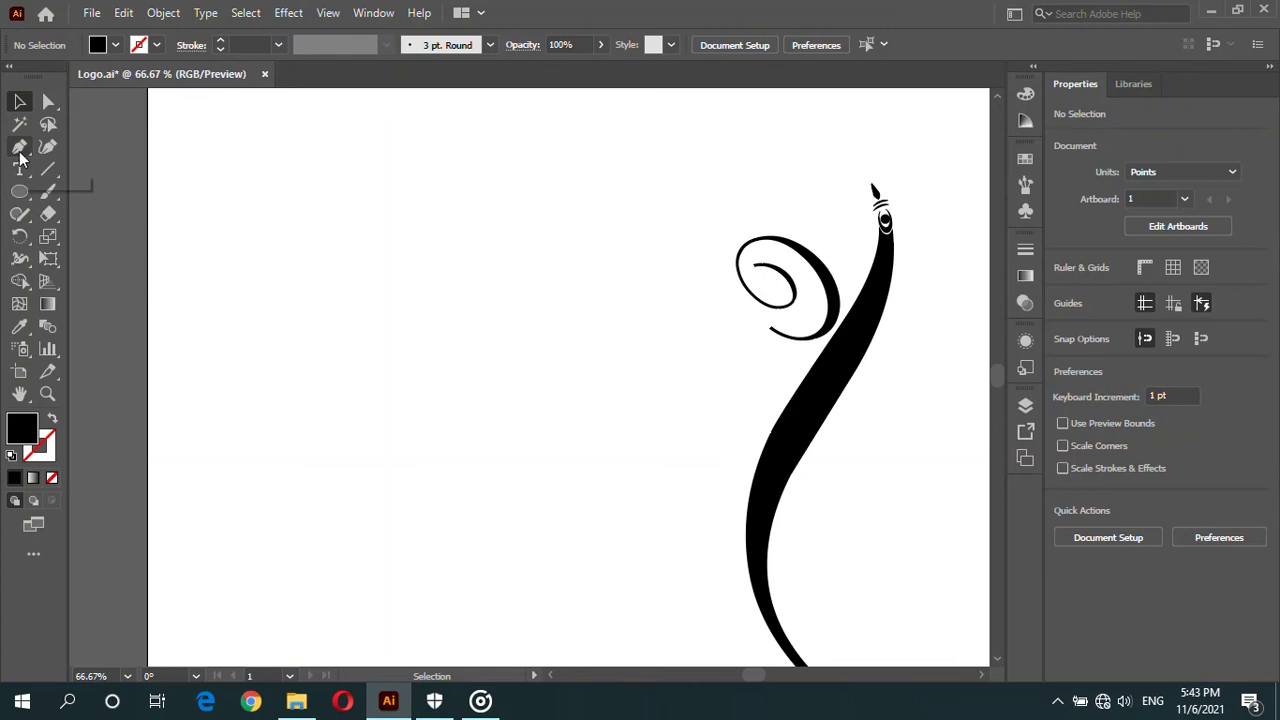
Step: Draw an unfilled Pen arc curving down from the stroke across the body
{"action": "left_click", "coordinate": [19, 148]}
{"action": "left_click", "coordinate": [836, 300]}
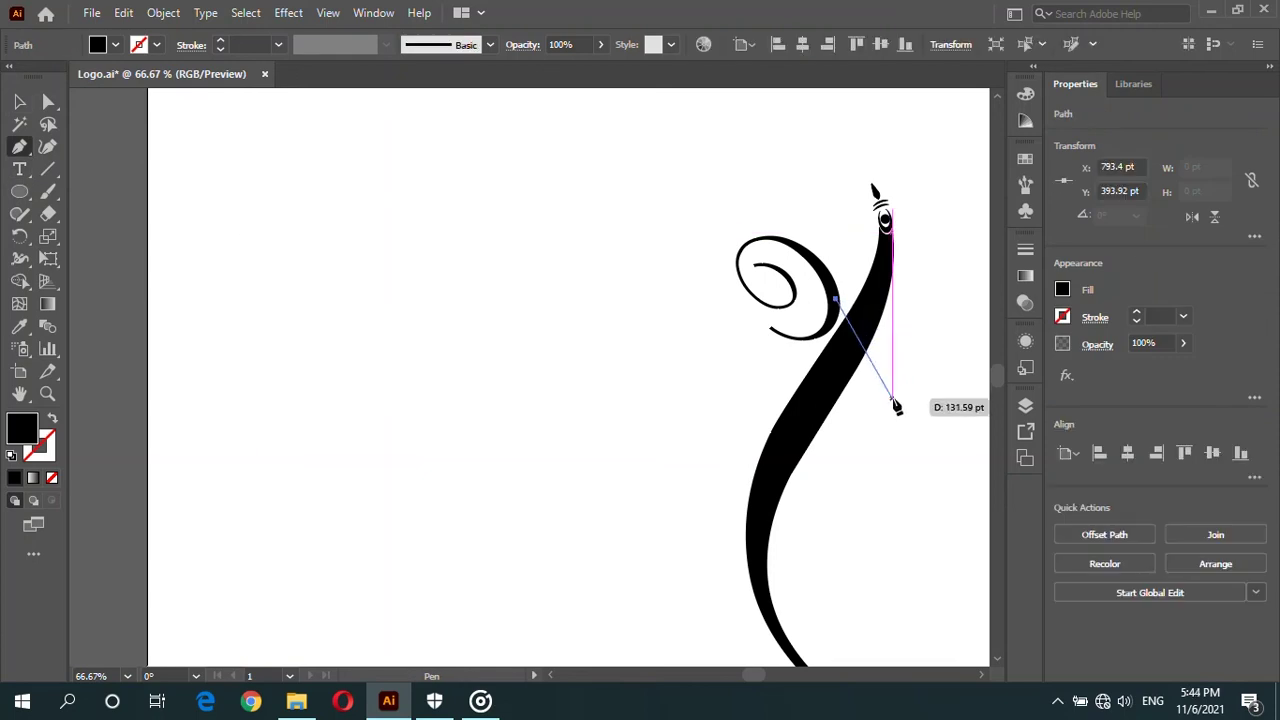
{"action": "left_click_drag", "start_coordinate": [893, 405], "coordinate": [898, 503]}
{"action": "left_click", "coordinate": [19, 101]}
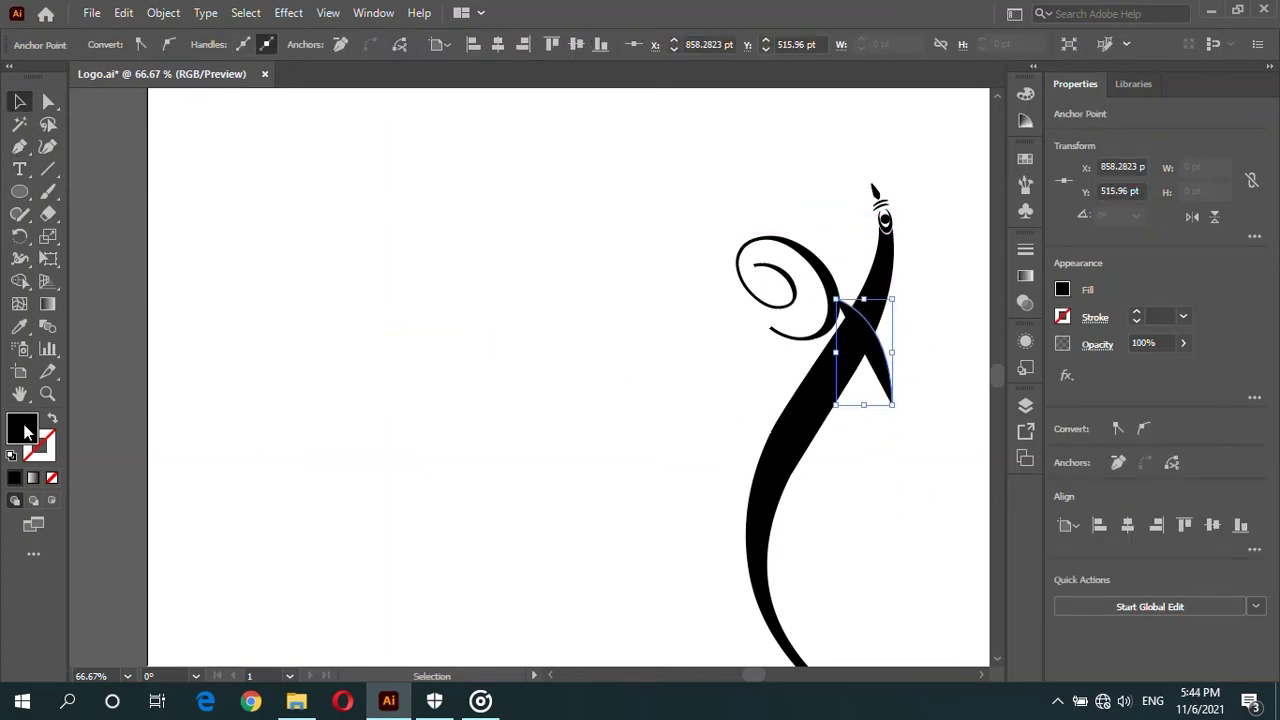
{"action": "left_click", "coordinate": [11, 455]}
{"action": "left_click", "coordinate": [52, 477]}
{"action": "left_click", "coordinate": [600, 280]}
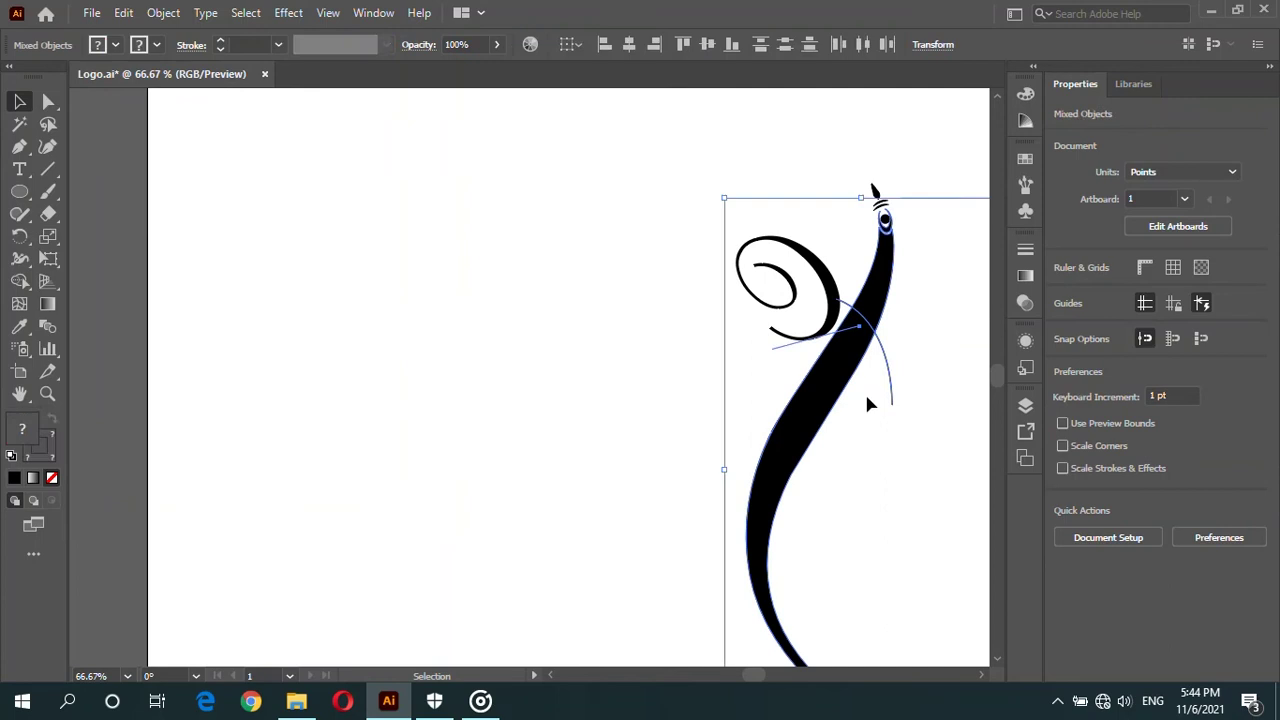
{"action": "left_click", "coordinate": [891, 385]}
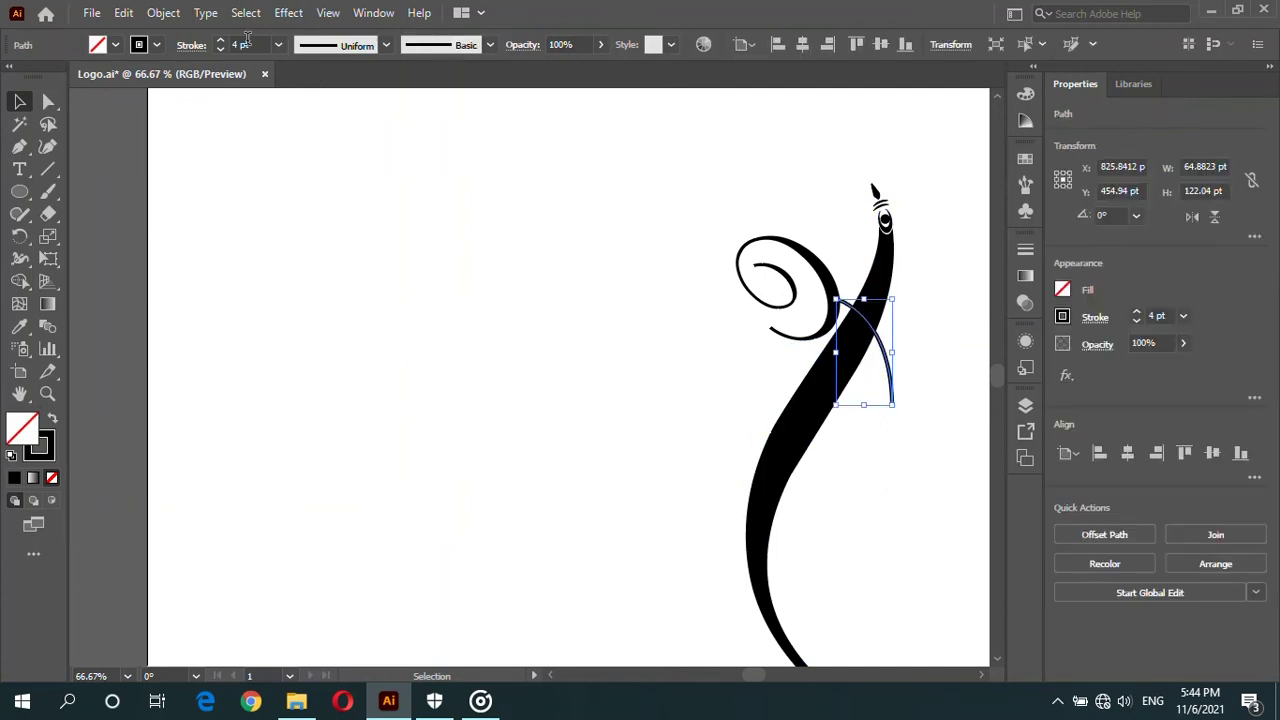
Step: Give the arc a 4 pt stroke with a tapered width profile
{"action": "left_click", "coordinate": [386, 45]}
{"action": "left_click", "coordinate": [330, 190]}
{"action": "left_click", "coordinate": [514, 260]}
{"action": "scroll", "coordinate": [700, 338], "scroll_direction": "down", "scroll_amount": 2}
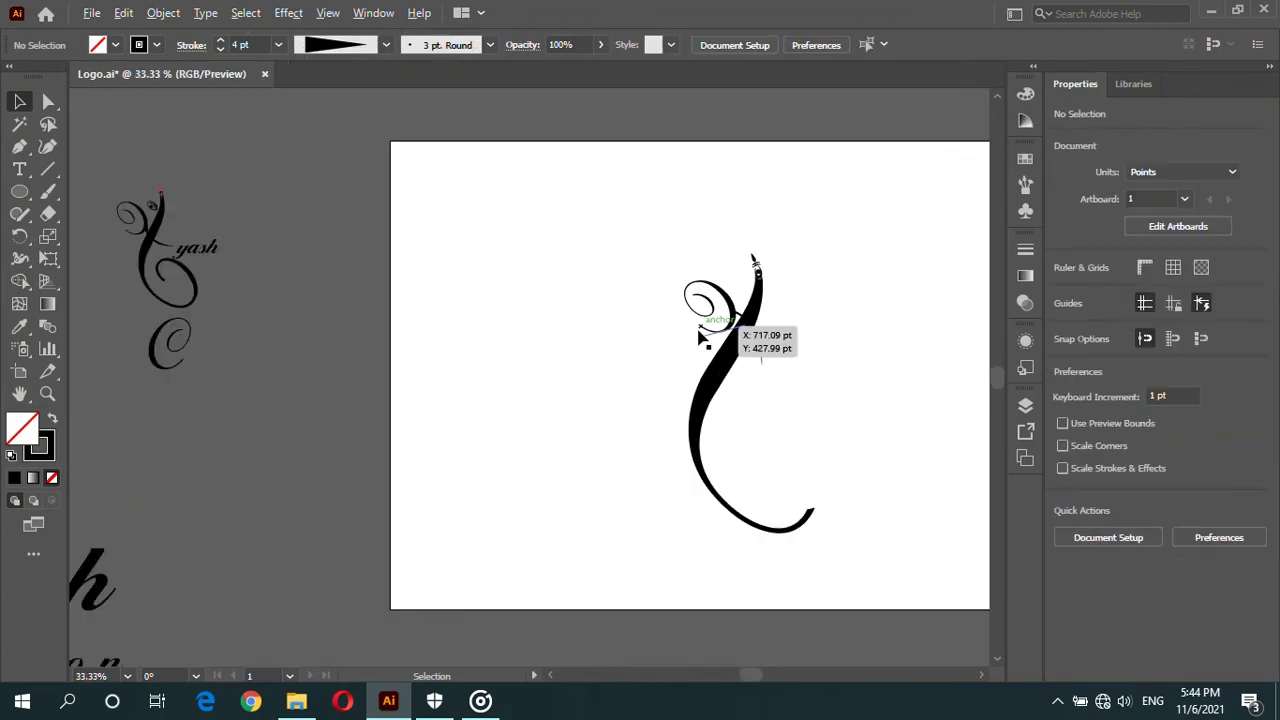
{"action": "scroll", "coordinate": [730, 330], "scroll_direction": "up", "scroll_amount": 2}
{"action": "scroll", "coordinate": [796, 333], "scroll_direction": "up", "scroll_amount": 1}
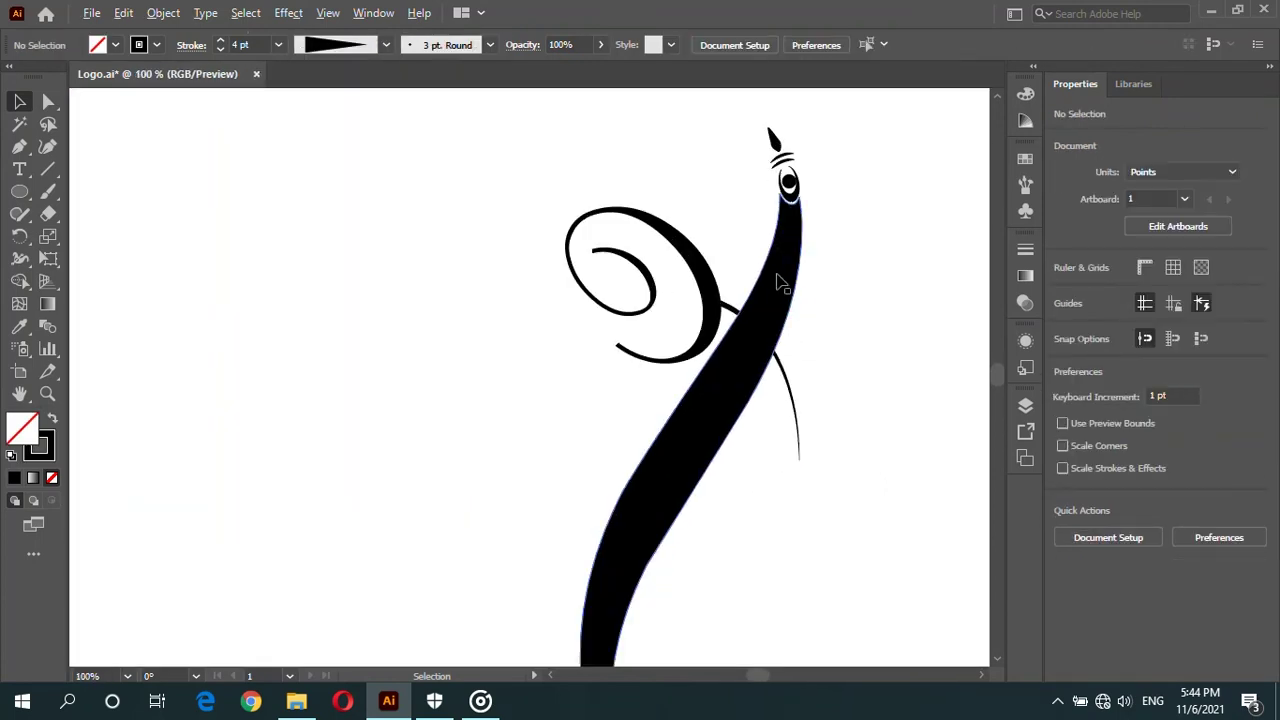
{"action": "scroll", "coordinate": [796, 333], "scroll_direction": "up", "scroll_amount": 1}
Step: Draw a small 27.36 pt circle left of the figure, overlapping its copy
{"action": "key", "text": "l"}
{"action": "mouse_move", "coordinate": [151, 227]}
{"action": "left_mouse_down"}
{"action": "mouse_move", "coordinate": [195, 272]}
{"action": "mouse_move", "coordinate": [265, 247]}
{"action": "left_mouse_up"}
{"action": "key", "text": "v"}
{"action": "scroll", "coordinate": [100, 249], "scroll_direction": "up", "scroll_amount": 1}
{"action": "scroll", "coordinate": [97, 248], "scroll_direction": "up", "scroll_amount": 1}
Step: Shape Builder away both outer crescents to leave a lens, then rotate it horizontal
{"action": "left_click", "coordinate": [186, 250], "text": "shift"}
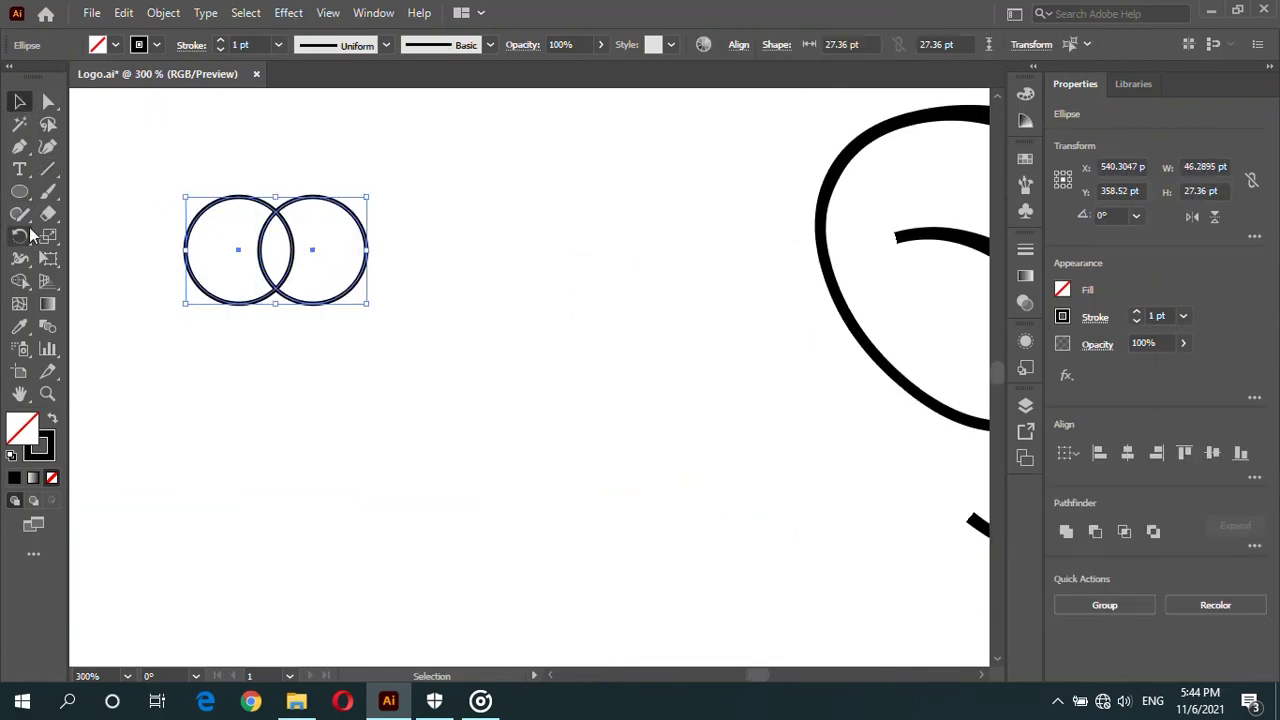
{"action": "left_click", "coordinate": [20, 281]}
{"action": "left_click", "coordinate": [212, 250], "text": "alt"}
{"action": "left_click", "coordinate": [338, 250], "text": "alt"}
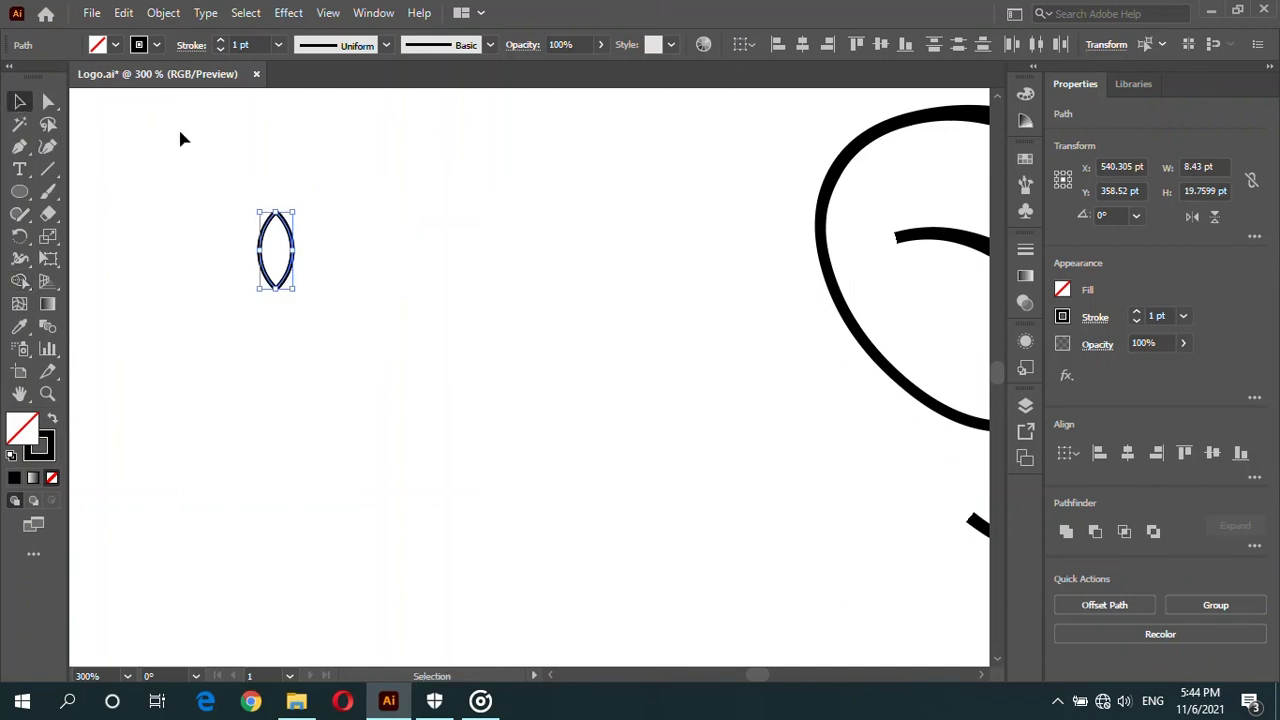
{"action": "left_click_drag", "start_coordinate": [297, 203], "coordinate": [351, 301]}
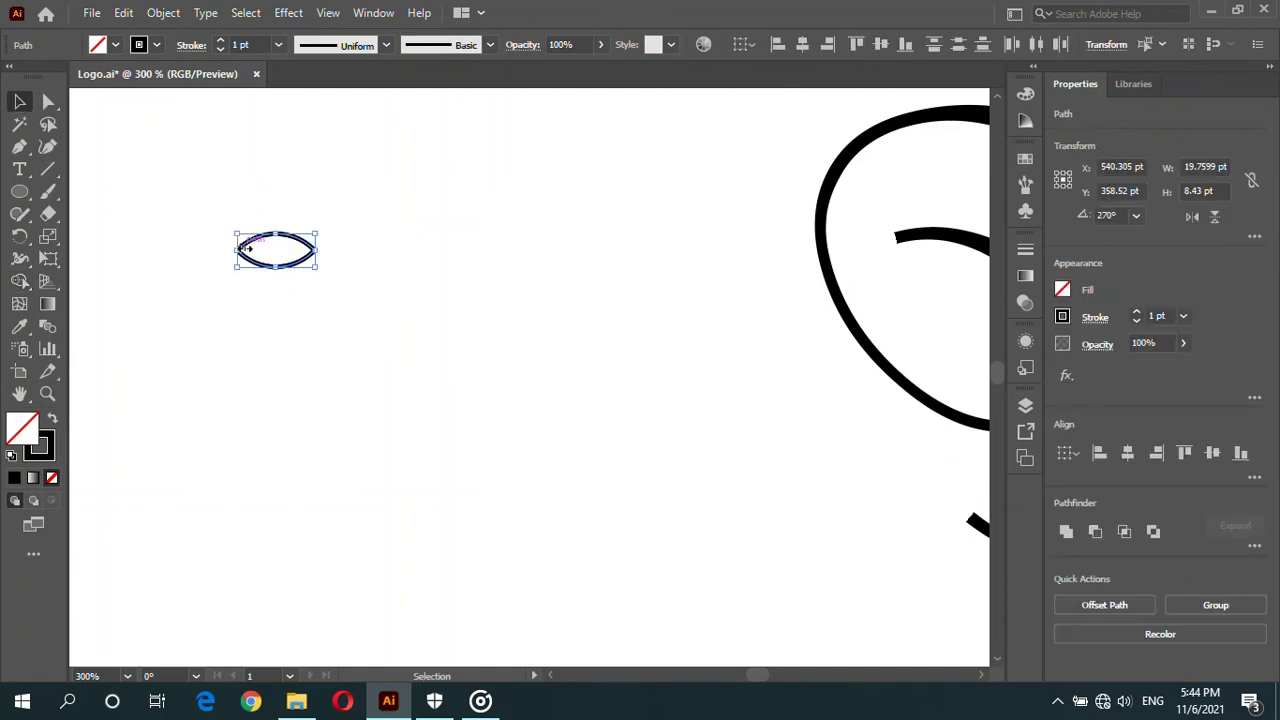
{"action": "key", "text": "ctrl+plus"}
{"action": "key", "text": "ctrl+plus"}
{"action": "key", "text": "ctrl+plus"}
Step: Draw a curved brow arc over the lens and taper it at both ends with a width profile
{"action": "left_click", "coordinate": [20, 146]}
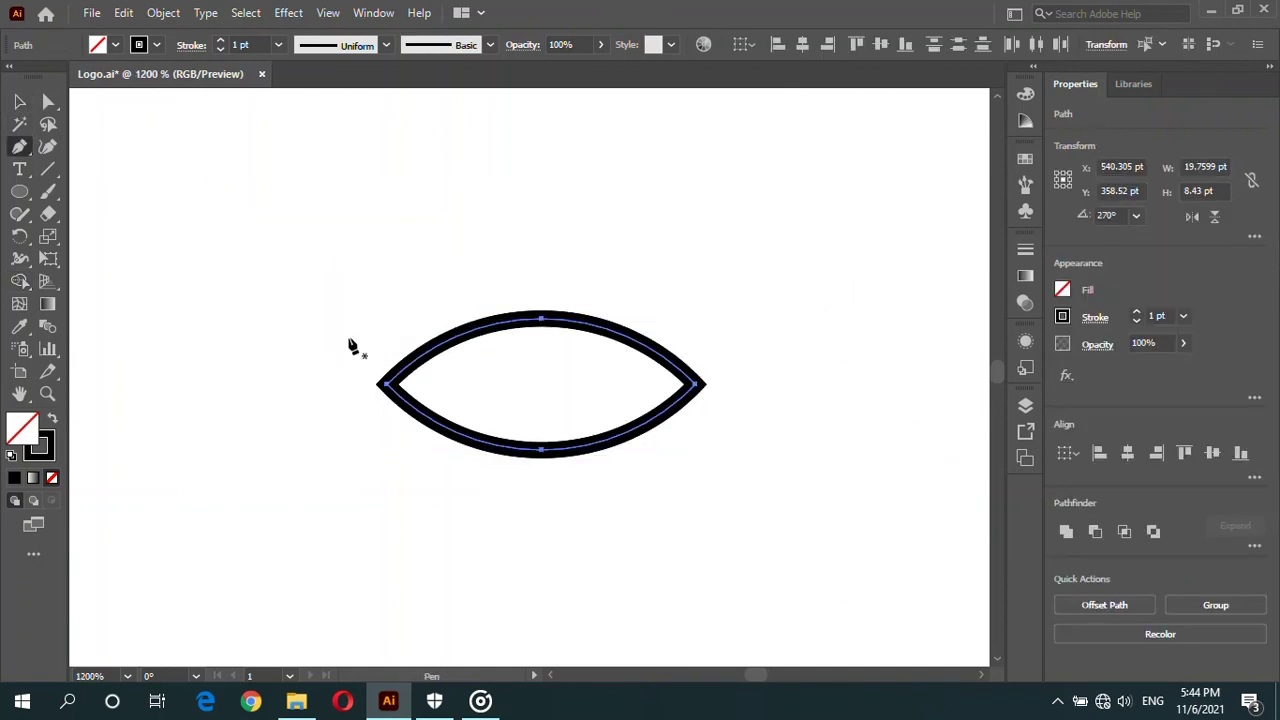
{"action": "left_click", "coordinate": [357, 328]}
{"action": "left_click_drag", "start_coordinate": [740, 342], "coordinate": [958, 512]}
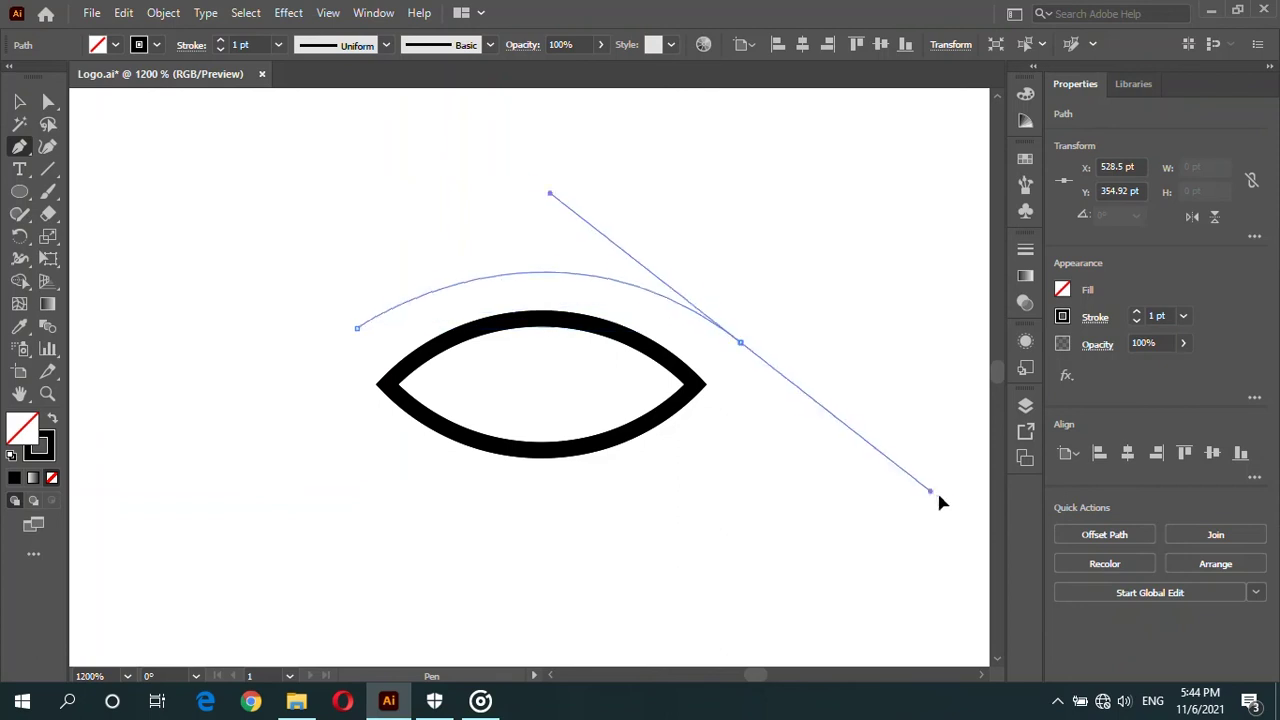
{"action": "key", "text": "v"}
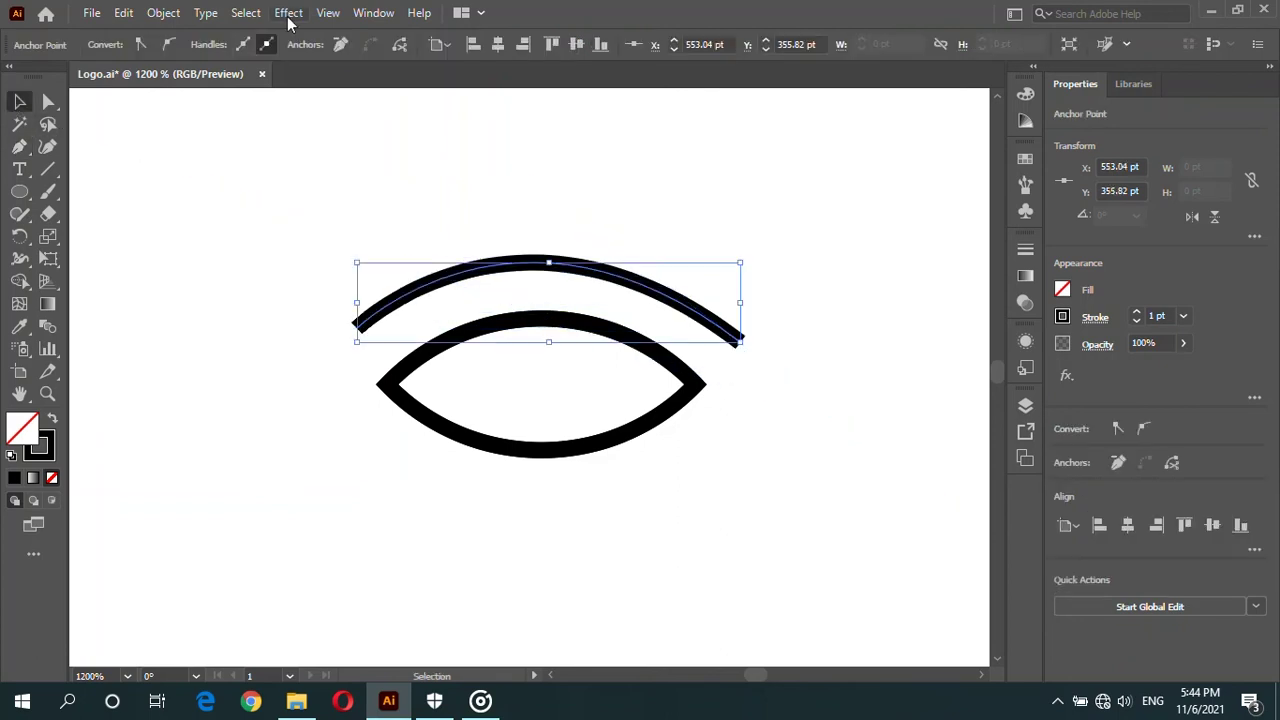
{"action": "left_click", "coordinate": [231, 149]}
{"action": "left_click", "coordinate": [326, 48]}
{"action": "left_click", "coordinate": [349, 112]}
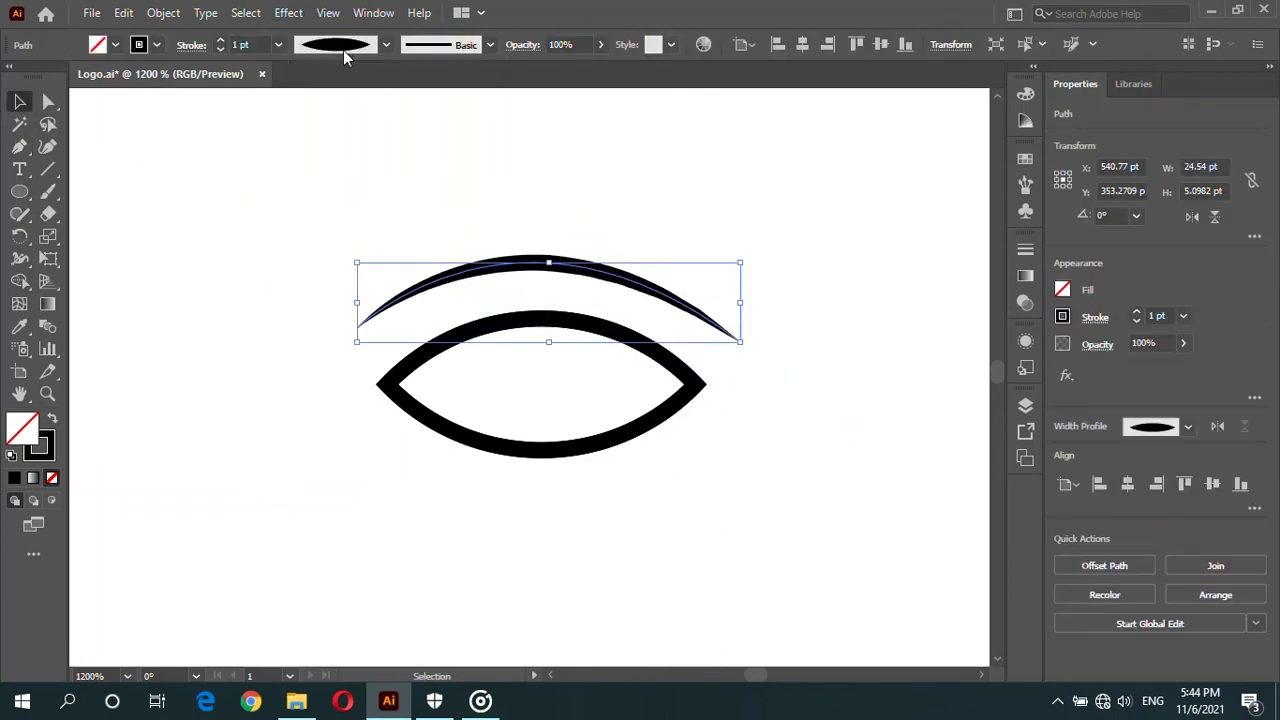
{"action": "left_click", "coordinate": [349, 48]}
{"action": "left_click", "coordinate": [378, 192]}
Step: Set the brow arc's stroke weight to 2 pt
{"action": "scroll", "coordinate": [405, 220], "scroll_direction": "down", "scroll_amount": 2}
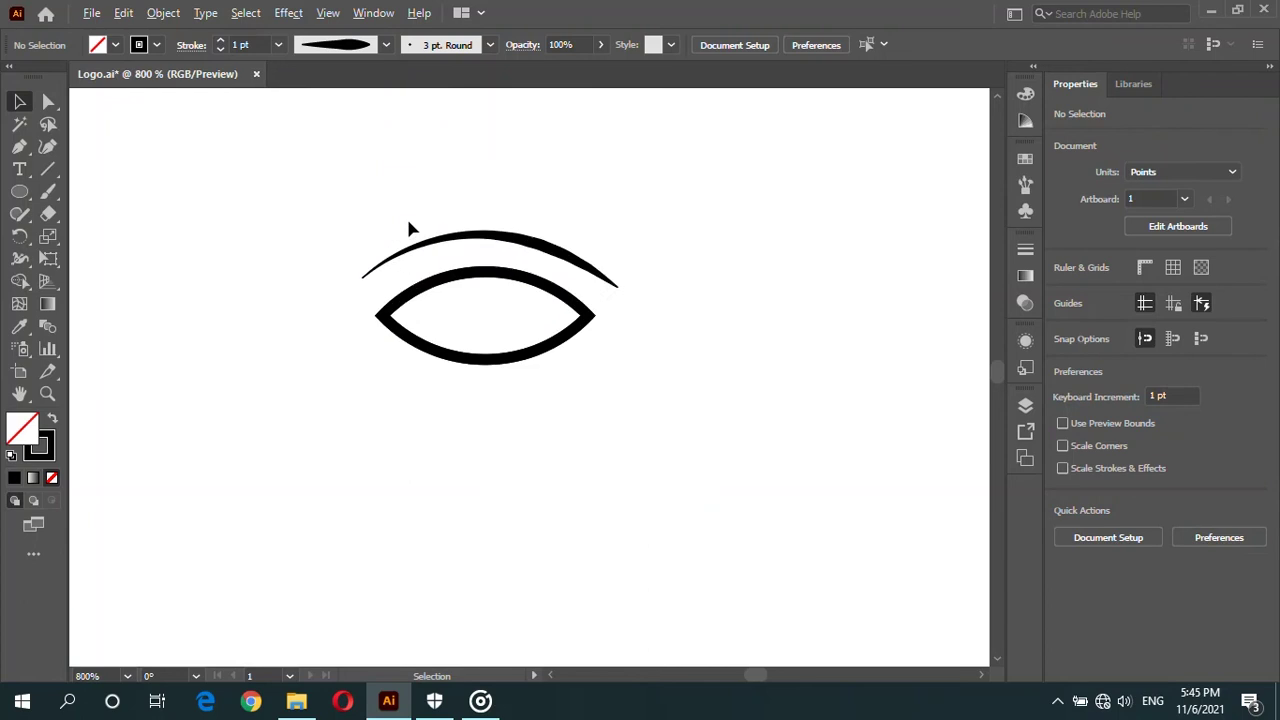
{"action": "scroll", "coordinate": [440, 238], "scroll_direction": "up", "scroll_amount": 2}
{"action": "scroll", "coordinate": [500, 290], "scroll_direction": "down", "scroll_amount": 3}
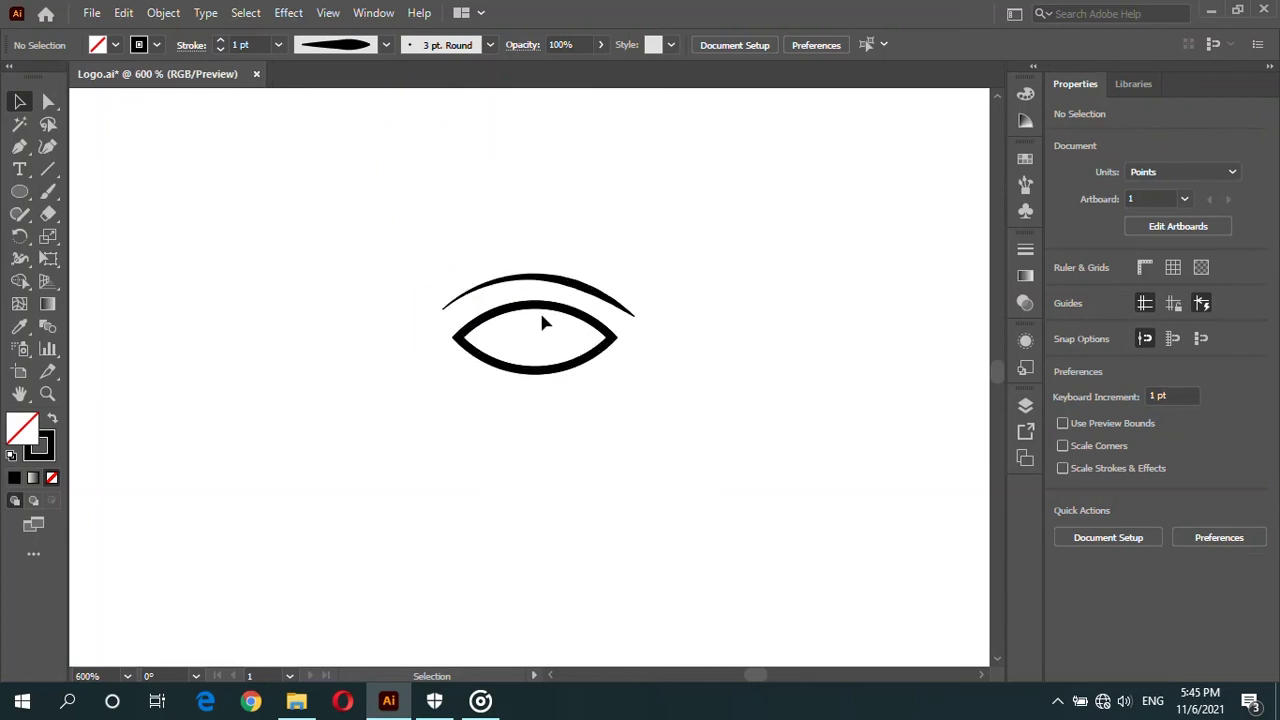
{"action": "scroll", "coordinate": [565, 310], "scroll_direction": "down", "scroll_amount": 5}
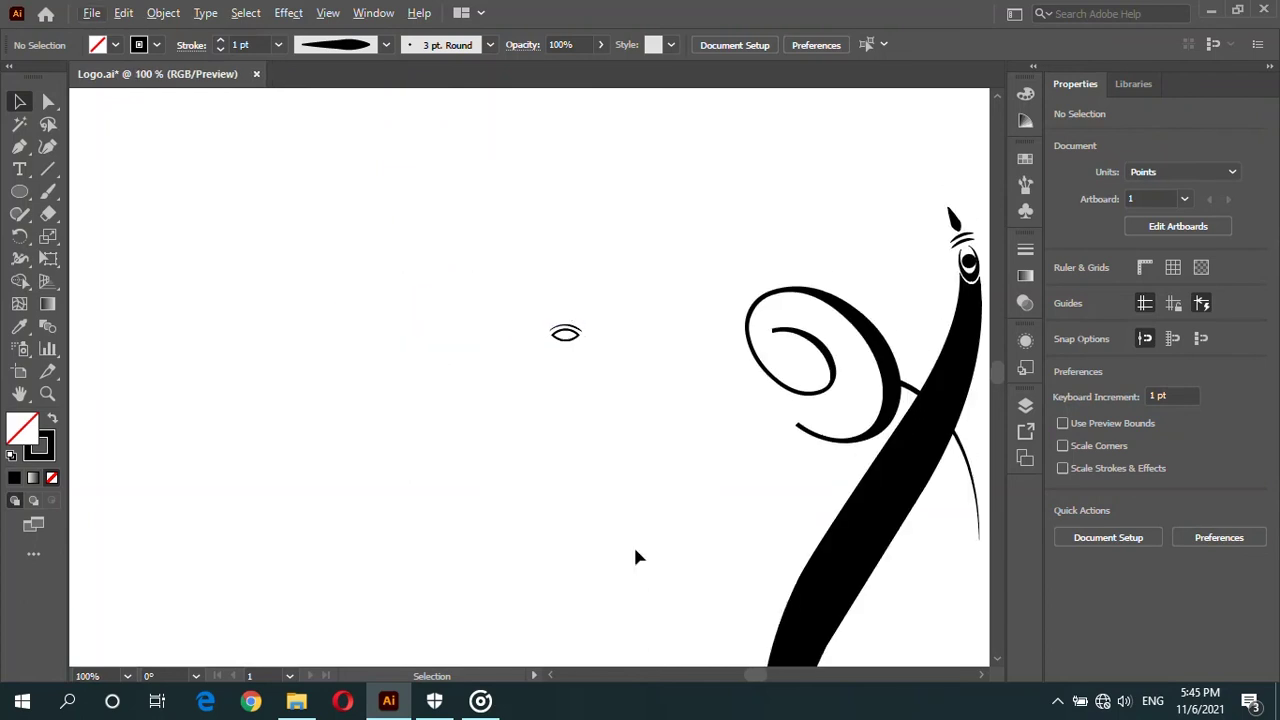
{"action": "scroll", "coordinate": [617, 526], "scroll_direction": "up", "scroll_amount": 2}
{"action": "scroll", "coordinate": [574, 280], "scroll_direction": "up", "scroll_amount": 1}
{"action": "scroll", "coordinate": [637, 446], "scroll_direction": "up", "scroll_amount": 1}
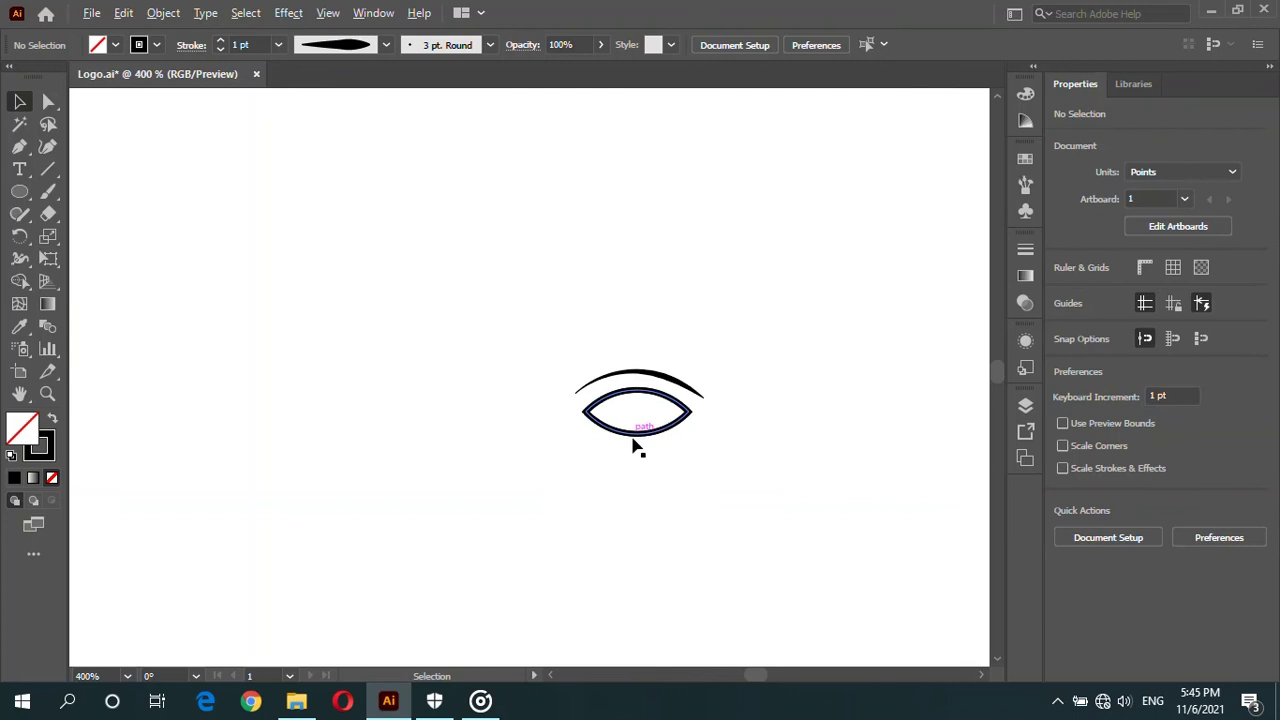
{"action": "scroll", "coordinate": [668, 350], "scroll_direction": "up", "scroll_amount": 2}
{"action": "left_click", "coordinate": [668, 350]}
{"action": "left_click", "coordinate": [220, 40]}
{"action": "left_click", "coordinate": [440, 215]}
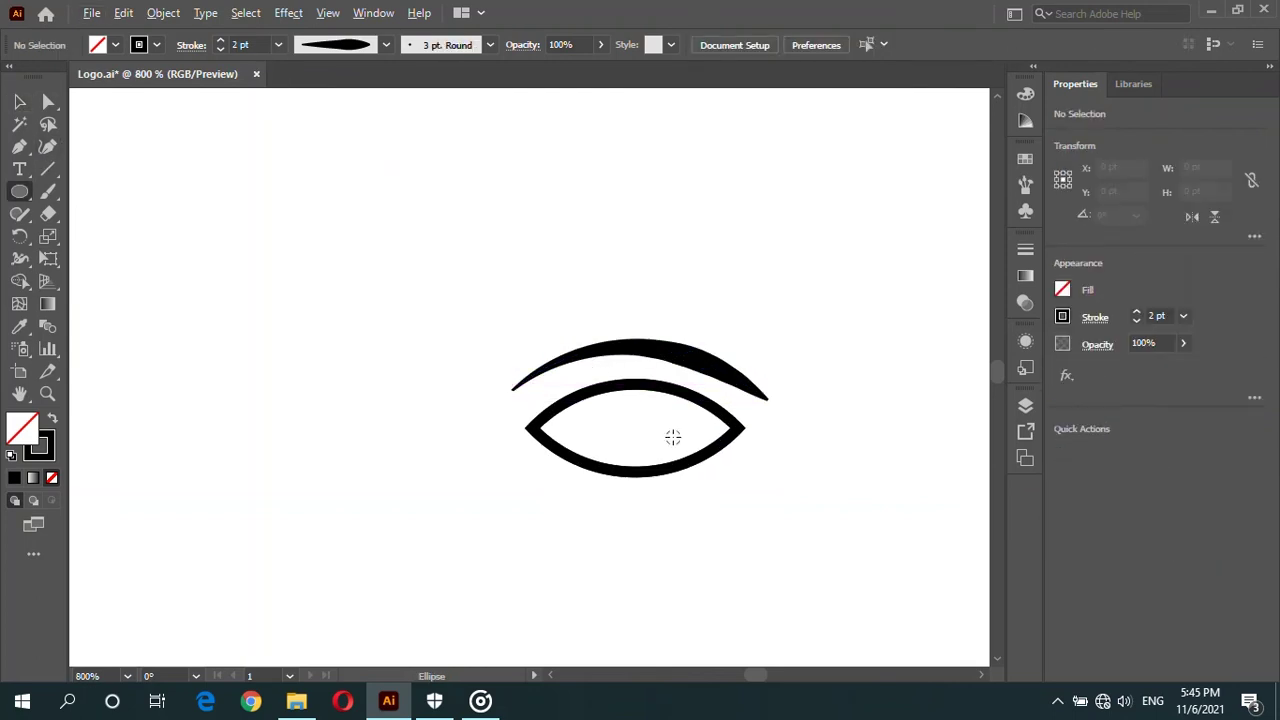
Step: Add a small iris circle centred in the eye and group all the eye pieces together
{"action": "scroll", "coordinate": [665, 448], "scroll_direction": "up", "scroll_amount": 2}
{"action": "left_click_drag", "start_coordinate": [616, 382], "coordinate": [704, 468]}
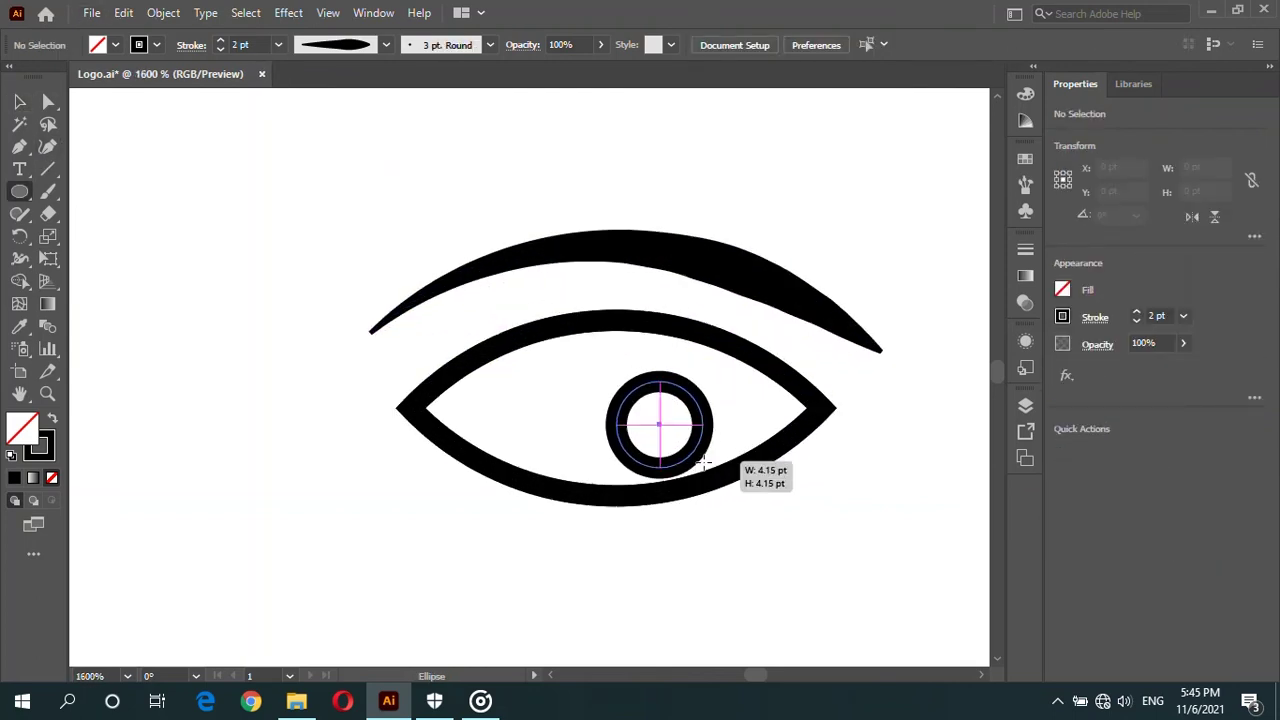
{"action": "left_click", "coordinate": [19, 101]}
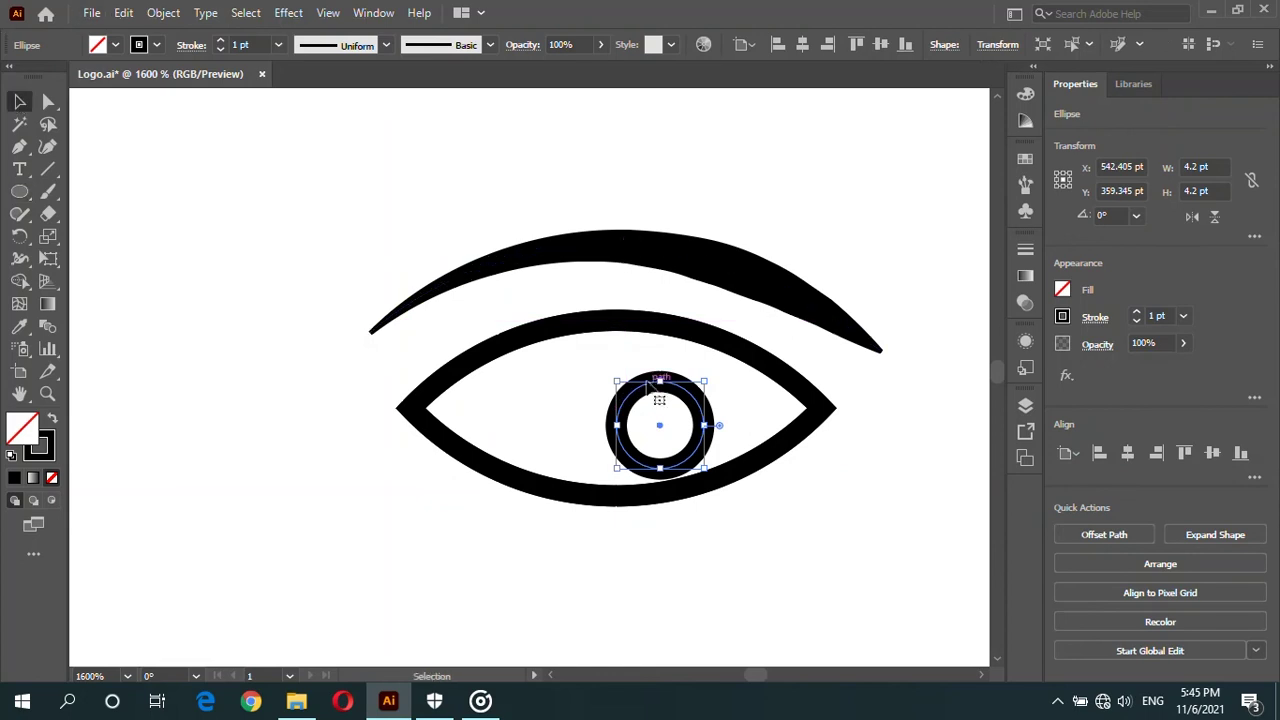
{"action": "mouse_move", "coordinate": [654, 390]}
{"action": "left_mouse_down"}
{"action": "mouse_move", "coordinate": [620, 380]}
{"action": "mouse_move", "coordinate": [691, 351]}
{"action": "left_mouse_up"}
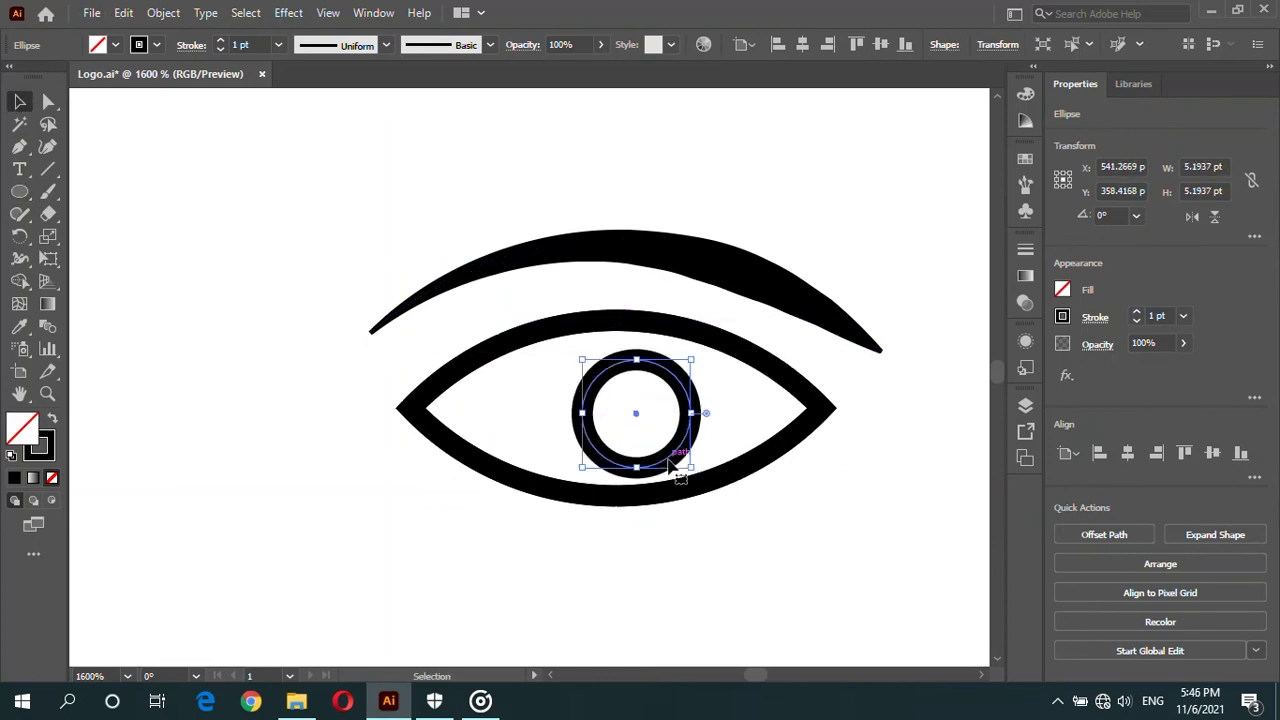
{"action": "left_click", "coordinate": [680, 470]}
{"action": "scroll", "coordinate": [682, 455], "scroll_direction": "down", "scroll_amount": 2}
{"action": "key", "text": "super"}
{"action": "key", "text": "super"}
{"action": "key", "text": "ctrl+a"}
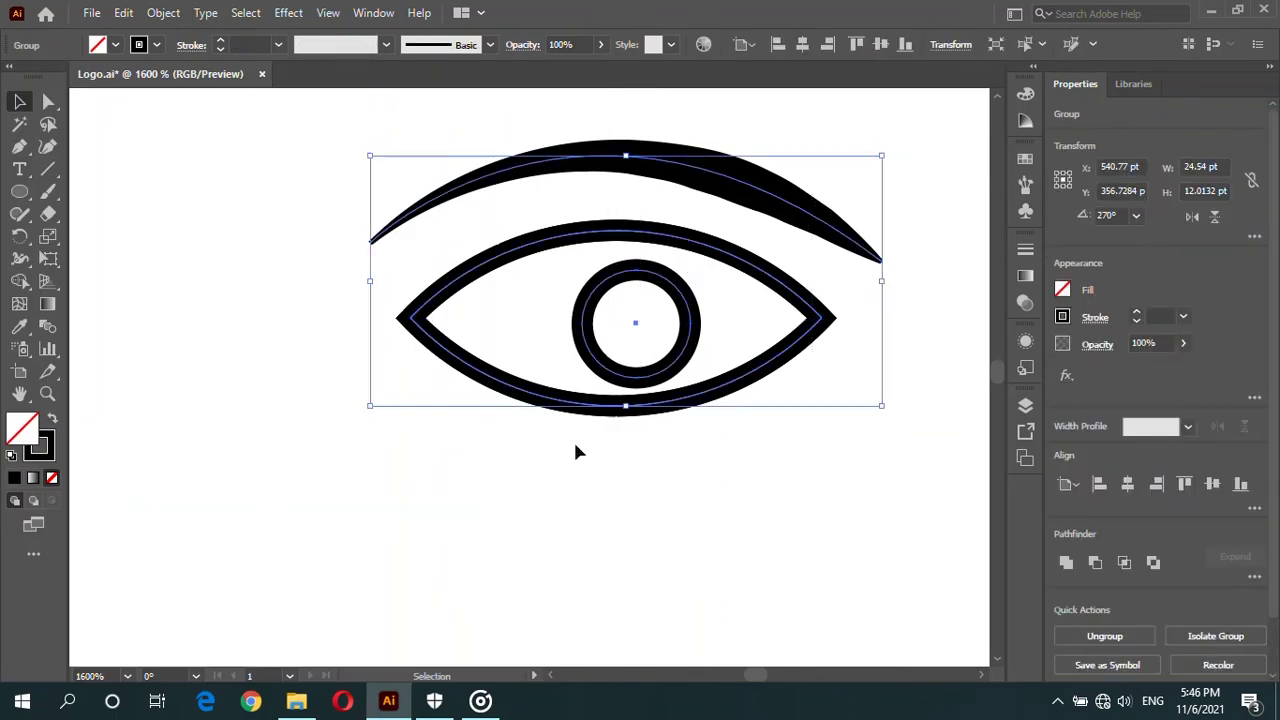
{"action": "scroll", "coordinate": [577, 449], "scroll_direction": "down", "scroll_amount": 5}
Step: Alt-drag a copy of the eye group beside the figure's head
{"action": "scroll", "coordinate": [594, 471], "scroll_direction": "down", "scroll_amount": 5}
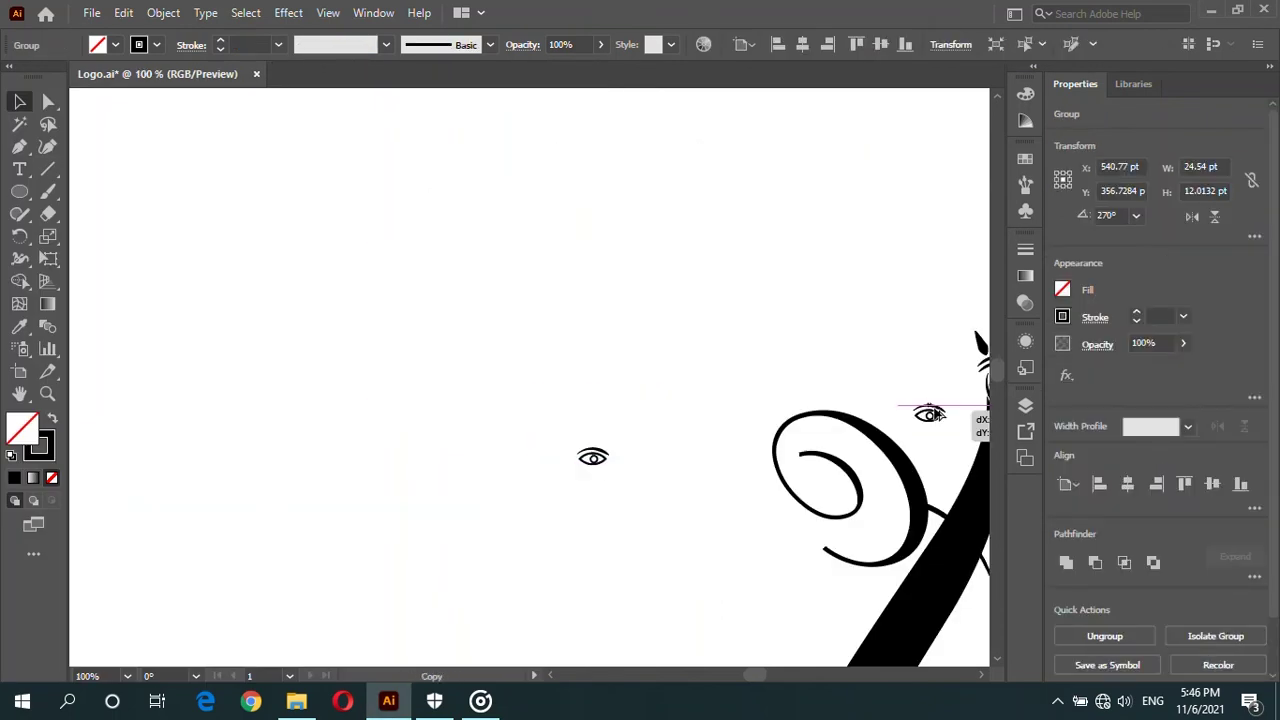
{"action": "scroll", "coordinate": [950, 410], "scroll_direction": "up", "scroll_amount": 2}
{"action": "left_click_drag", "start_coordinate": [935, 413], "coordinate": [772, 393]}
{"action": "left_click", "coordinate": [775, 414]}
{"action": "scroll", "coordinate": [775, 414], "scroll_direction": "down", "scroll_amount": 2}
{"action": "scroll", "coordinate": [800, 450], "scroll_direction": "down", "scroll_amount": 2}
{"action": "scroll", "coordinate": [840, 495], "scroll_direction": "down", "scroll_amount": 1}
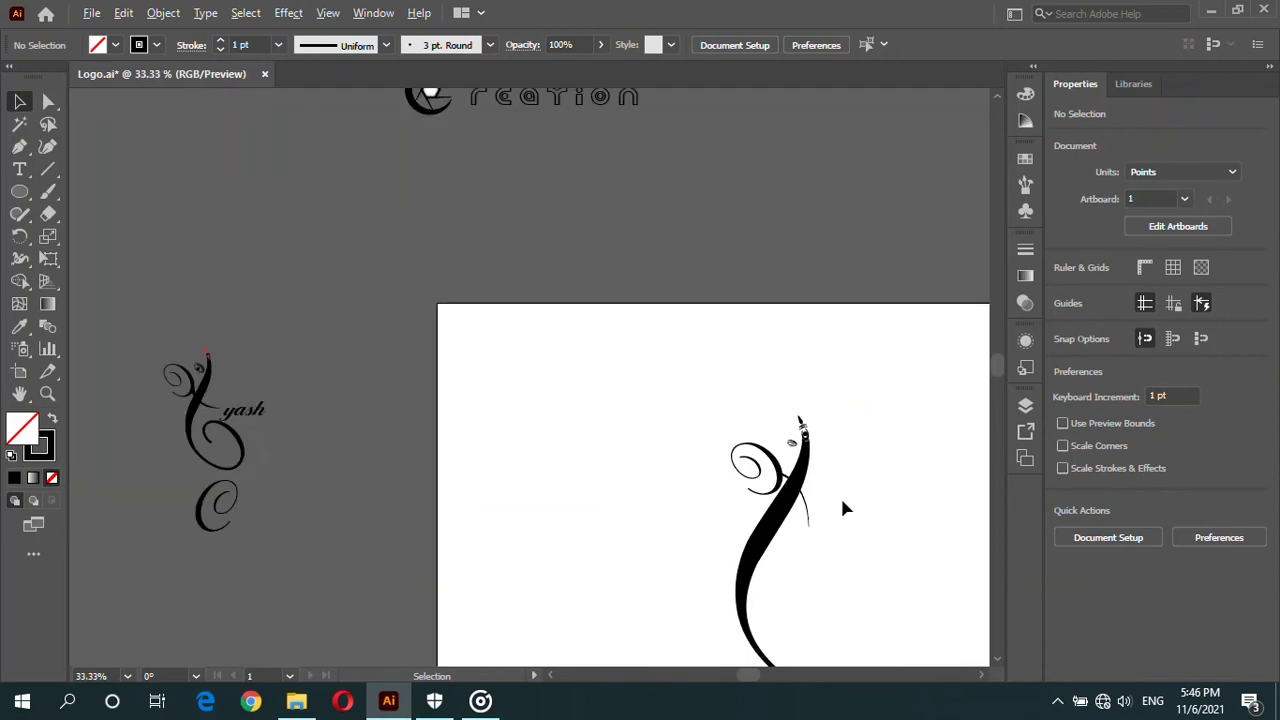
{"action": "scroll", "coordinate": [843, 508], "scroll_direction": "up", "scroll_amount": 4}
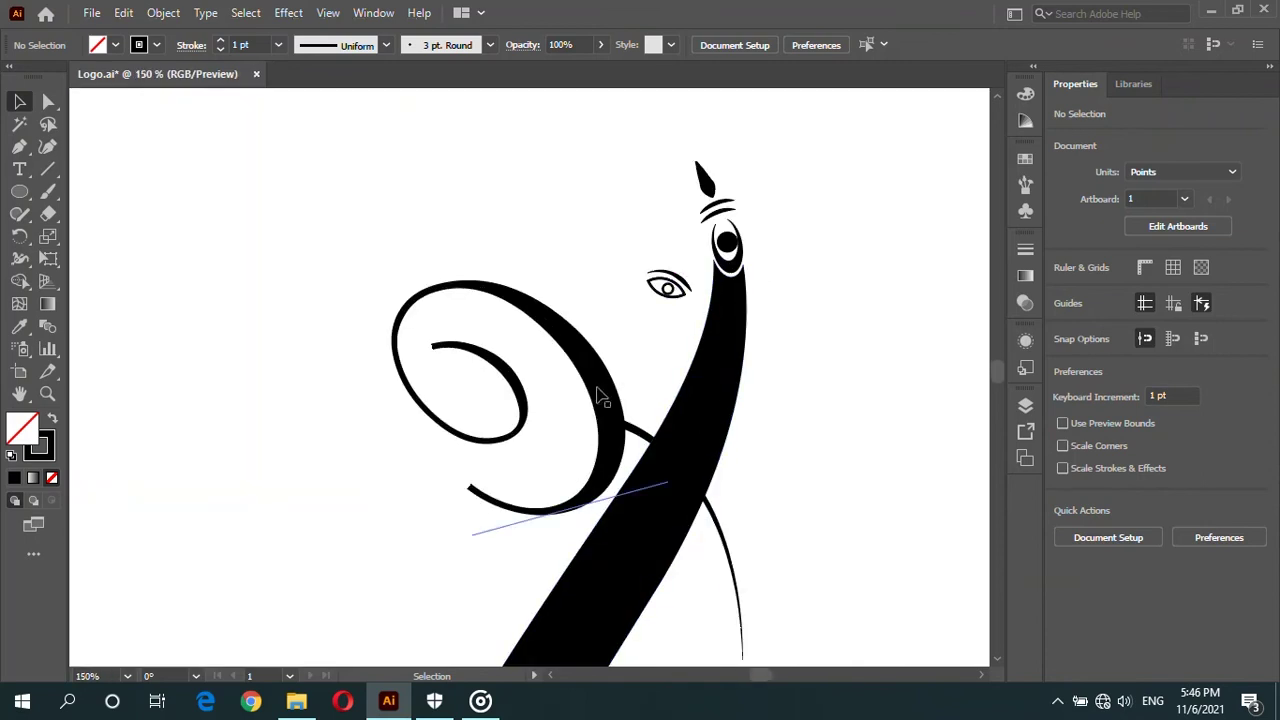
Step: Nudge the spiral upward on the figure and resize it from its corner
{"action": "left_click_drag", "start_coordinate": [600, 397], "coordinate": [600, 352]}
{"action": "scroll", "coordinate": [761, 382], "scroll_direction": "down", "scroll_amount": 3}
{"action": "scroll", "coordinate": [761, 382], "scroll_direction": "up", "scroll_amount": 2}
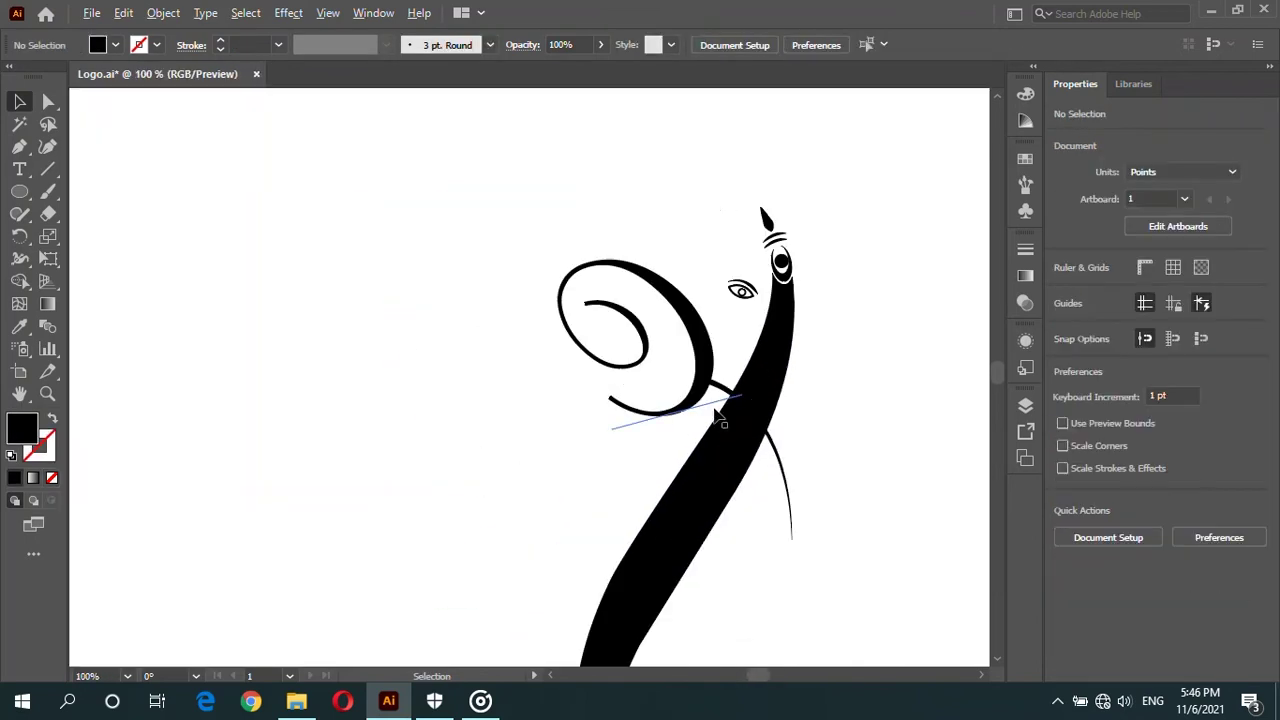
{"action": "left_click", "coordinate": [716, 412]}
{"action": "left_click_drag", "start_coordinate": [690, 220], "coordinate": [745, 245]}
{"action": "left_click", "coordinate": [863, 331]}
{"action": "scroll", "coordinate": [863, 331], "scroll_direction": "down", "scroll_amount": 3}
{"action": "scroll", "coordinate": [735, 465], "scroll_direction": "up", "scroll_amount": 2}
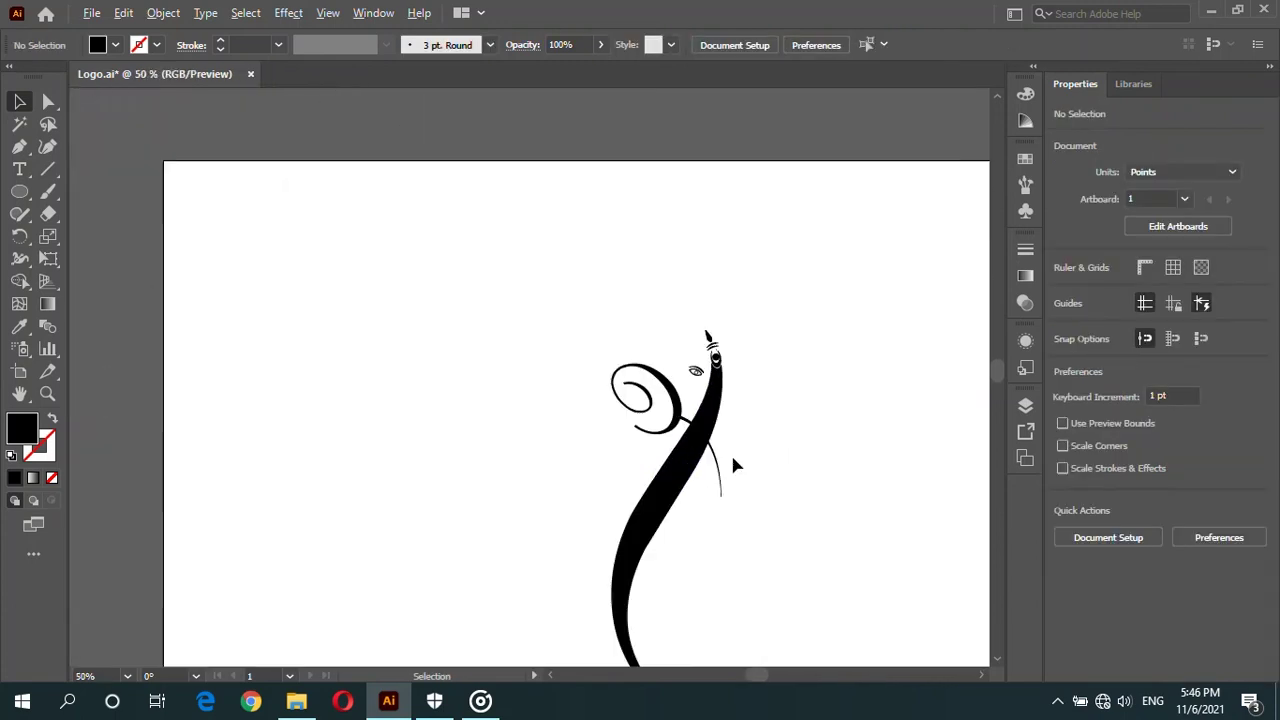
Step: Fill the round dot at the figure's top with red
{"action": "left_click", "coordinate": [715, 357]}
{"action": "scroll", "coordinate": [715, 357], "scroll_direction": "up", "scroll_amount": 4}
{"action": "scroll", "coordinate": [715, 357], "scroll_direction": "up", "scroll_amount": 1}
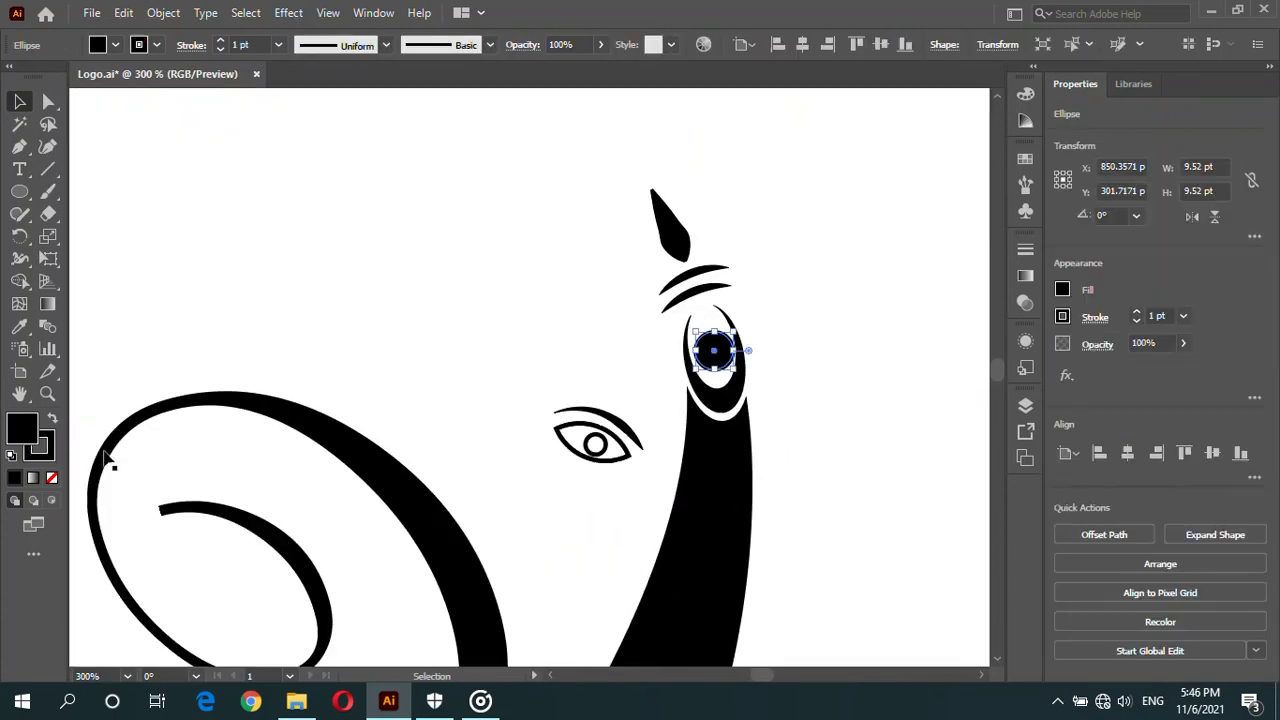
{"action": "double_click", "coordinate": [23, 432]}
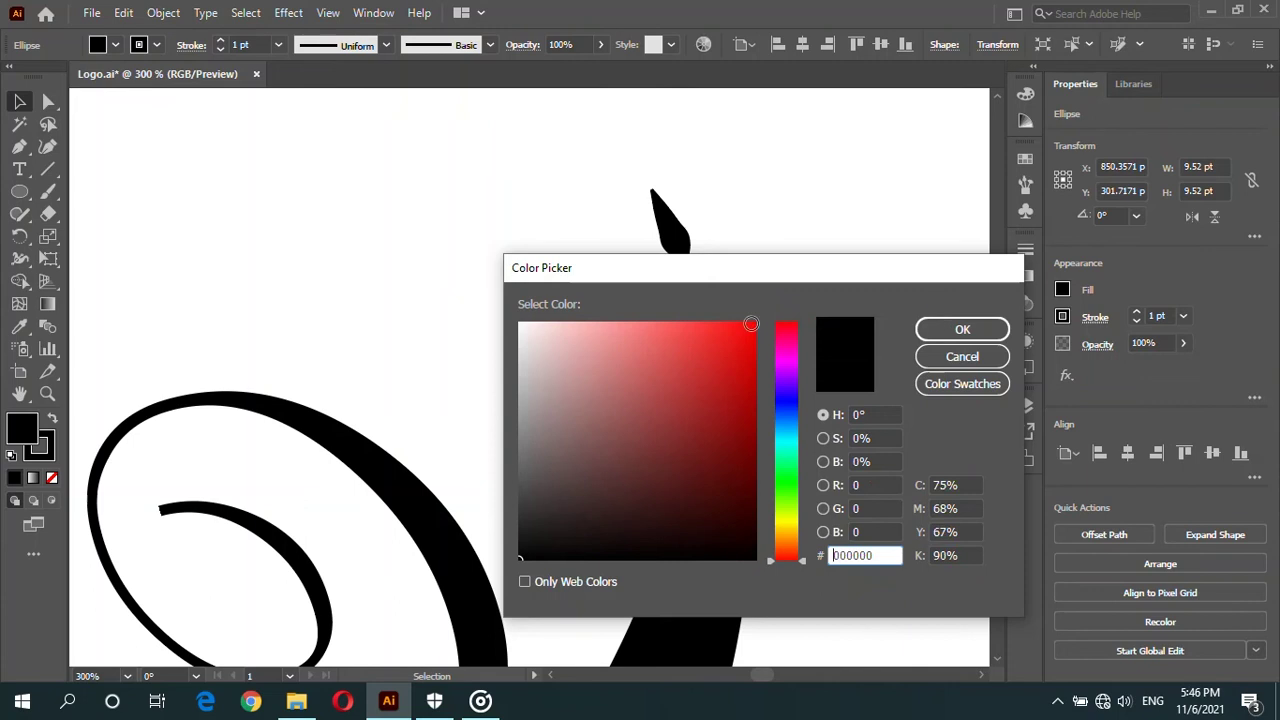
{"action": "left_click", "coordinate": [756, 328]}
{"action": "left_click", "coordinate": [990, 328]}
{"action": "left_click", "coordinate": [855, 249]}
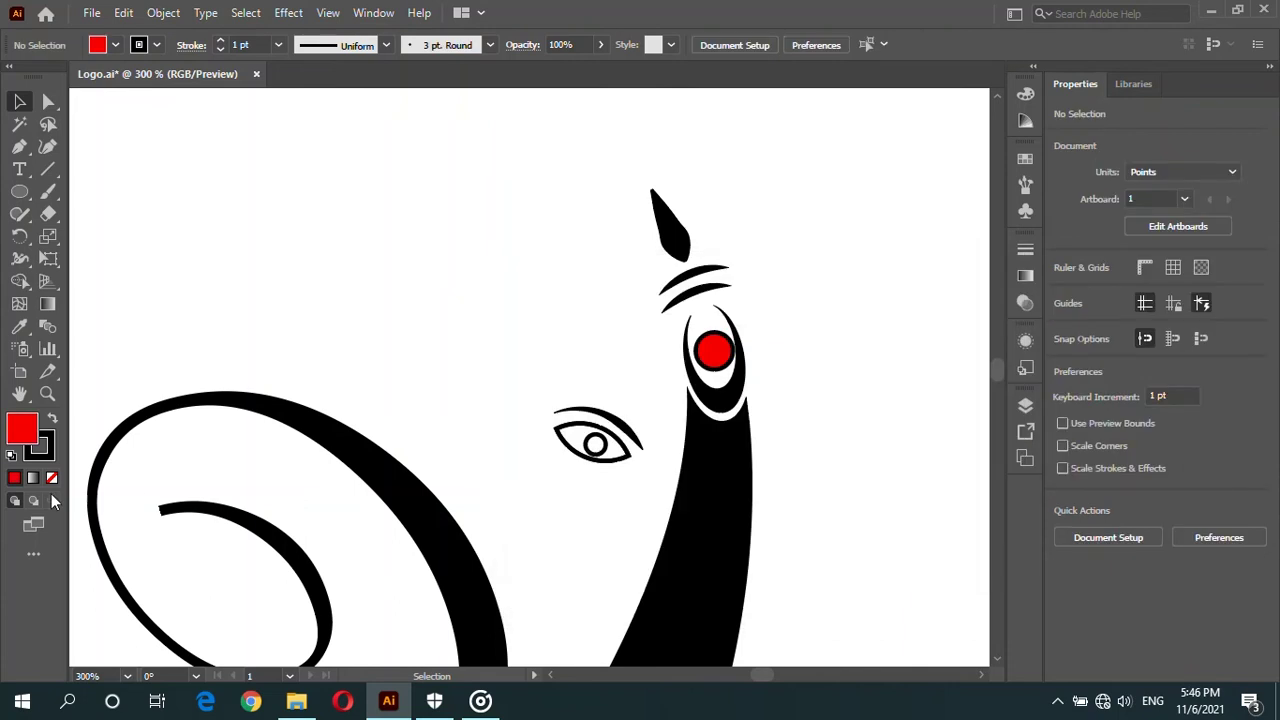
Step: Set the pointed leaf tip's stroke colour to red F40000
{"action": "left_click", "coordinate": [714, 350]}
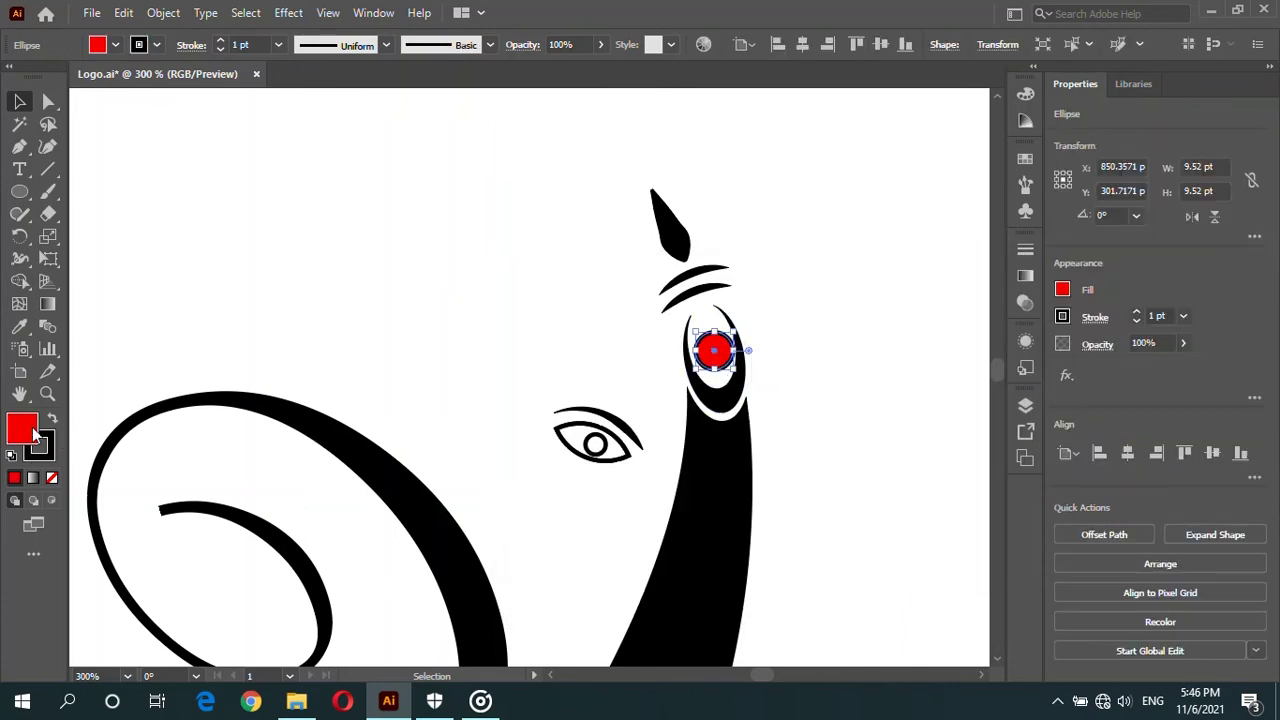
{"action": "left_click", "coordinate": [728, 395]}
{"action": "left_click", "coordinate": [676, 232]}
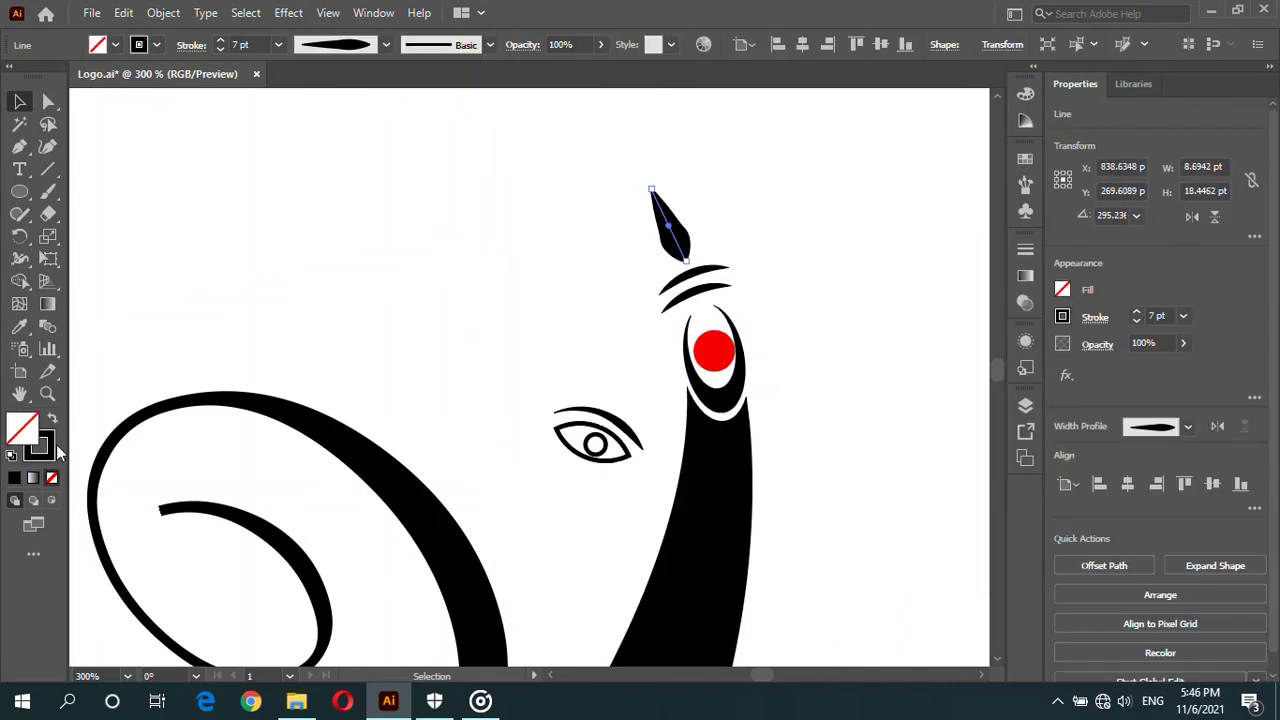
{"action": "double_click", "coordinate": [40, 446]}
{"action": "left_click", "coordinate": [760, 330]}
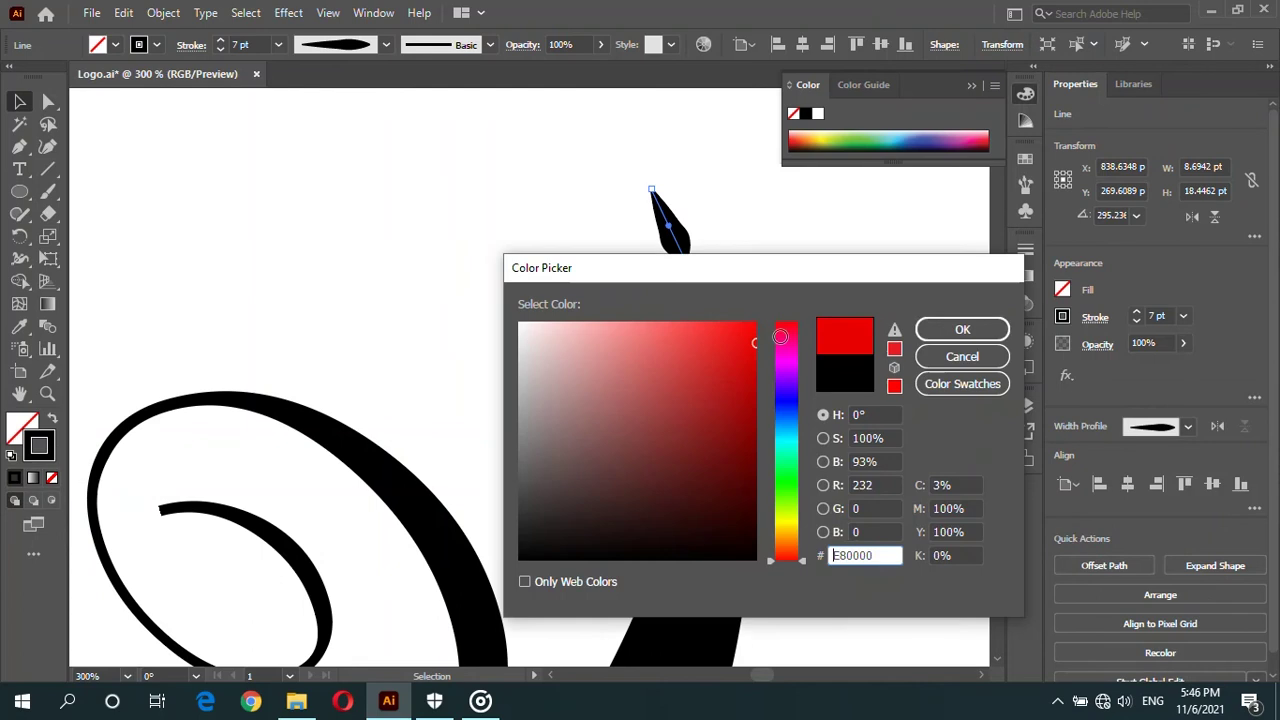
{"action": "left_click", "coordinate": [943, 338]}
{"action": "left_click", "coordinate": [867, 345]}
{"action": "key", "text": "ctrl+minus"}
{"action": "key", "text": "ctrl+minus"}
{"action": "key", "text": "ctrl+minus"}
{"action": "scroll", "coordinate": [737, 428], "scroll_direction": "down", "scroll_amount": 2}
{"action": "key", "text": "ctrl+minus"}
{"action": "key", "text": "ctrl+minus"}
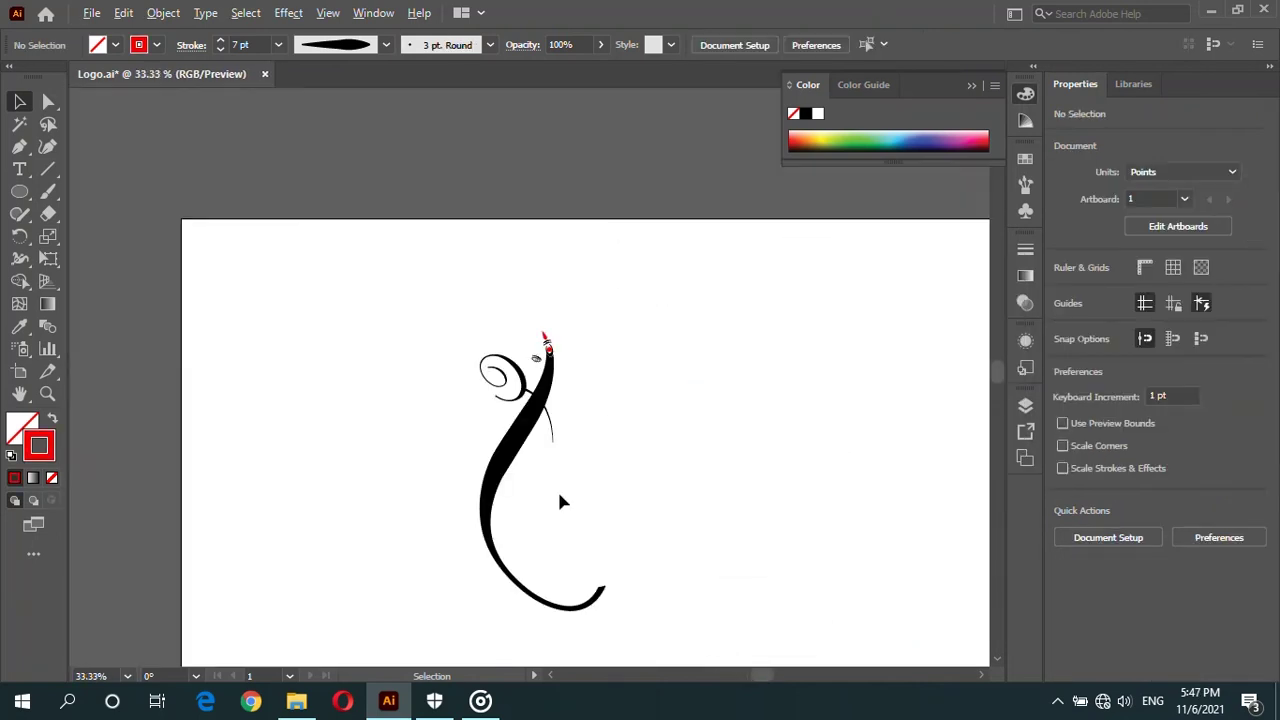
{"action": "key", "text": "ctrl+plus"}
Step: Draw a large circle beside the figure and give it a black outline
{"action": "left_click_drag", "start_coordinate": [600, 332], "coordinate": [710, 442]}
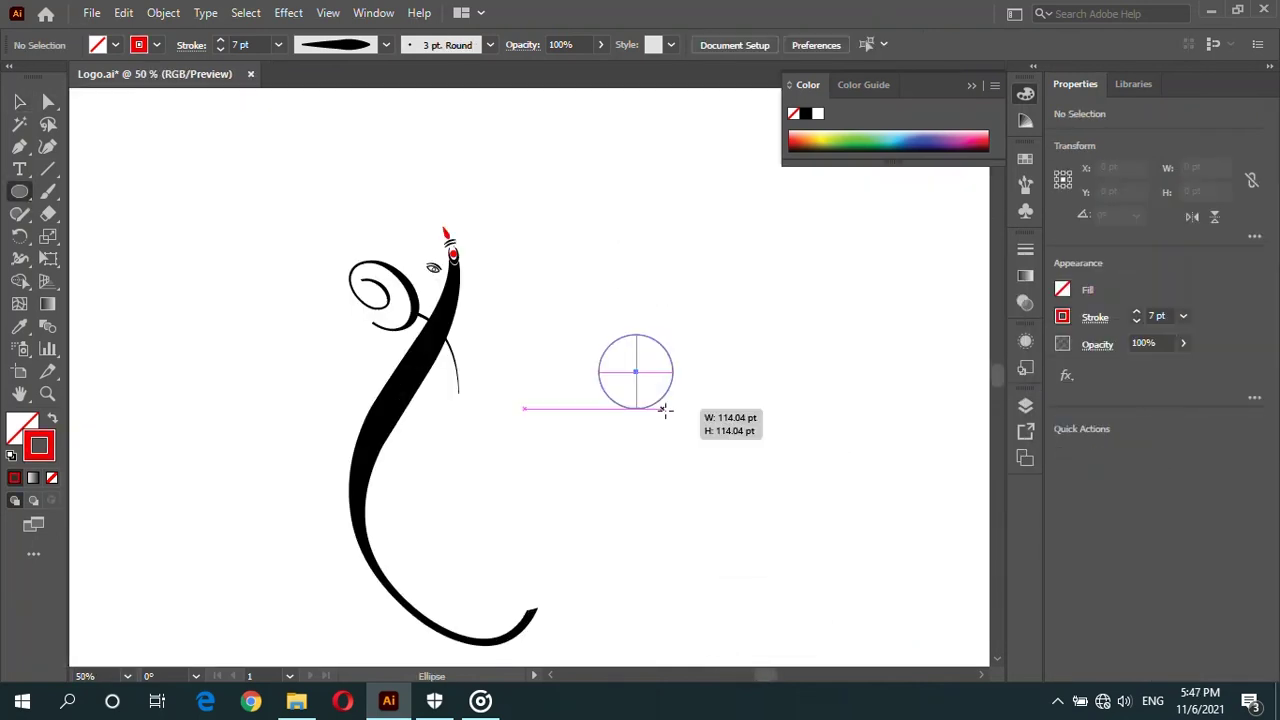
{"action": "key", "text": "ctrl+plus"}
{"action": "key", "text": "ctrl+plus"}
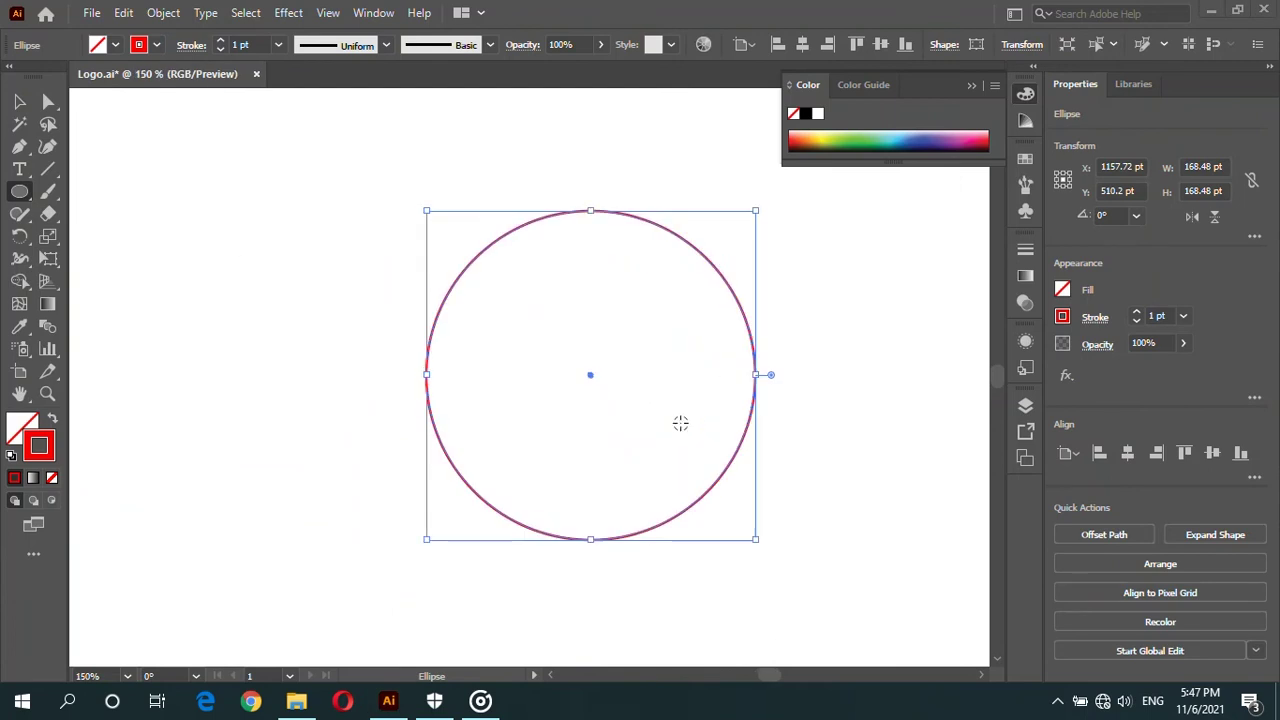
{"action": "left_click", "coordinate": [806, 114]}
{"action": "left_click", "coordinate": [569, 200]}
{"action": "left_click", "coordinate": [712, 392]}
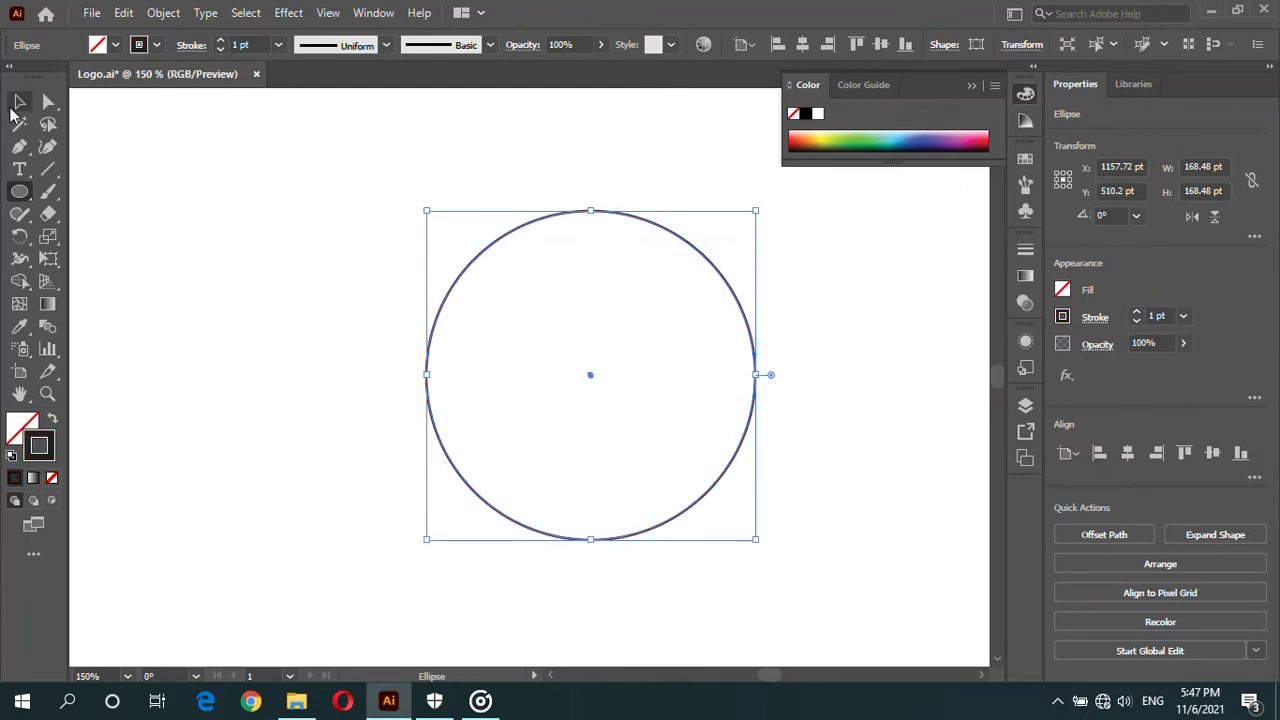
Step: Draw a hexagon inside the circle and centre the two horizontally and vertically
{"action": "left_click", "coordinate": [19, 191]}
{"action": "left_click", "coordinate": [135, 263]}
{"action": "mouse_move", "coordinate": [590, 372]}
{"action": "left_mouse_down"}
{"action": "mouse_move", "coordinate": [623, 409]}
{"action": "mouse_move", "coordinate": [618, 400]}
{"action": "left_mouse_up"}
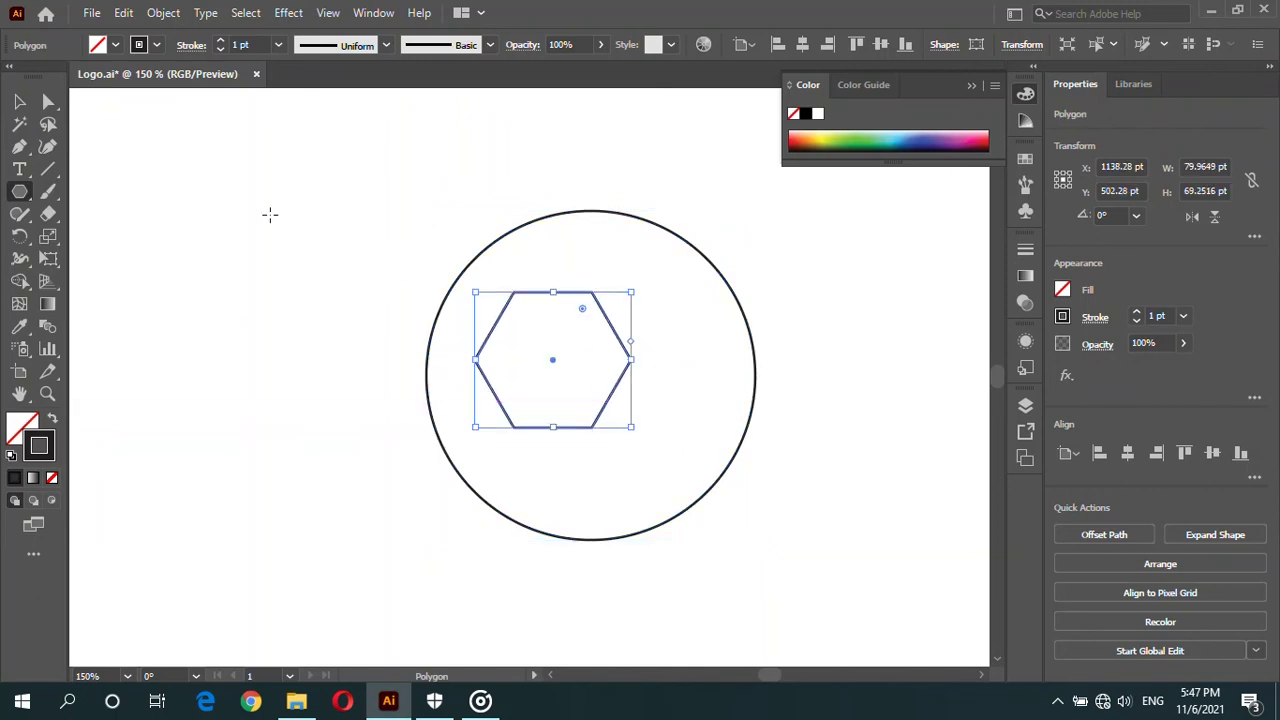
{"action": "left_click", "coordinate": [19, 101]}
{"action": "left_click", "coordinate": [741, 305]}
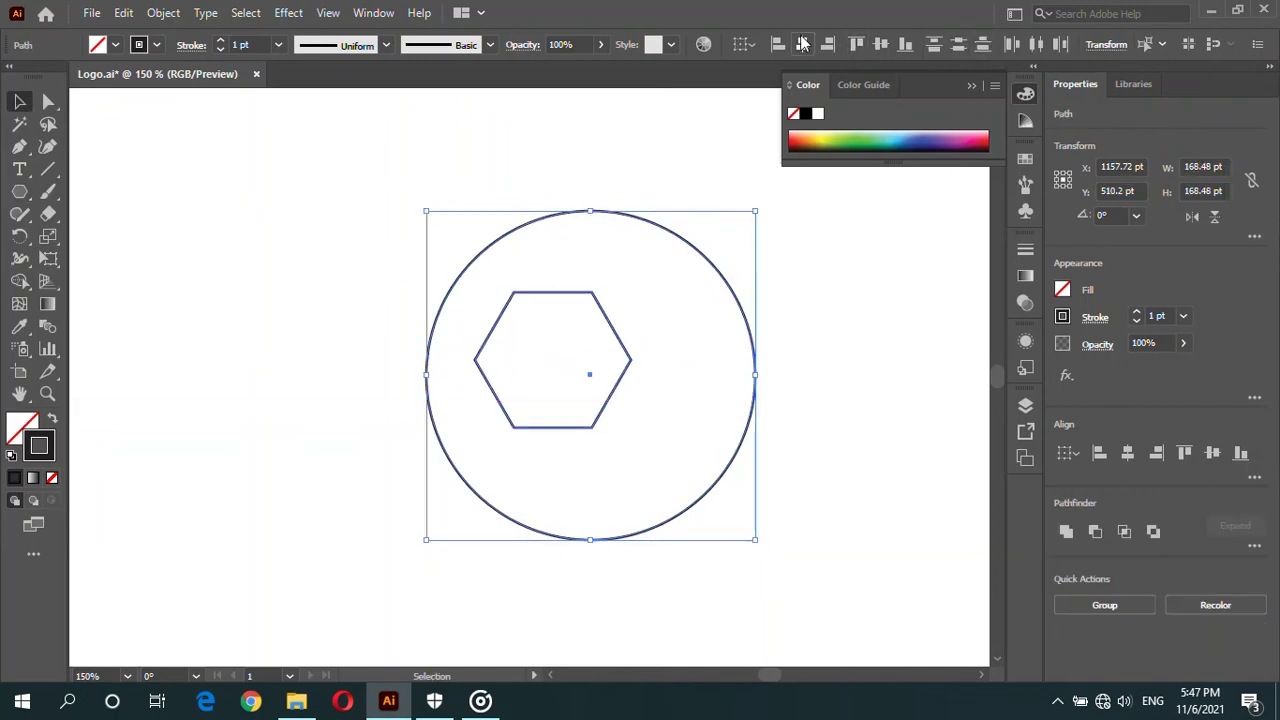
{"action": "left_click", "coordinate": [803, 43]}
{"action": "left_click", "coordinate": [880, 43]}
{"action": "left_click", "coordinate": [591, 330]}
Step: Scale the hexagon down and re-centre it exactly inside the 168.48 pt circle
{"action": "left_click", "coordinate": [505, 322]}
{"action": "key", "text": "z"}
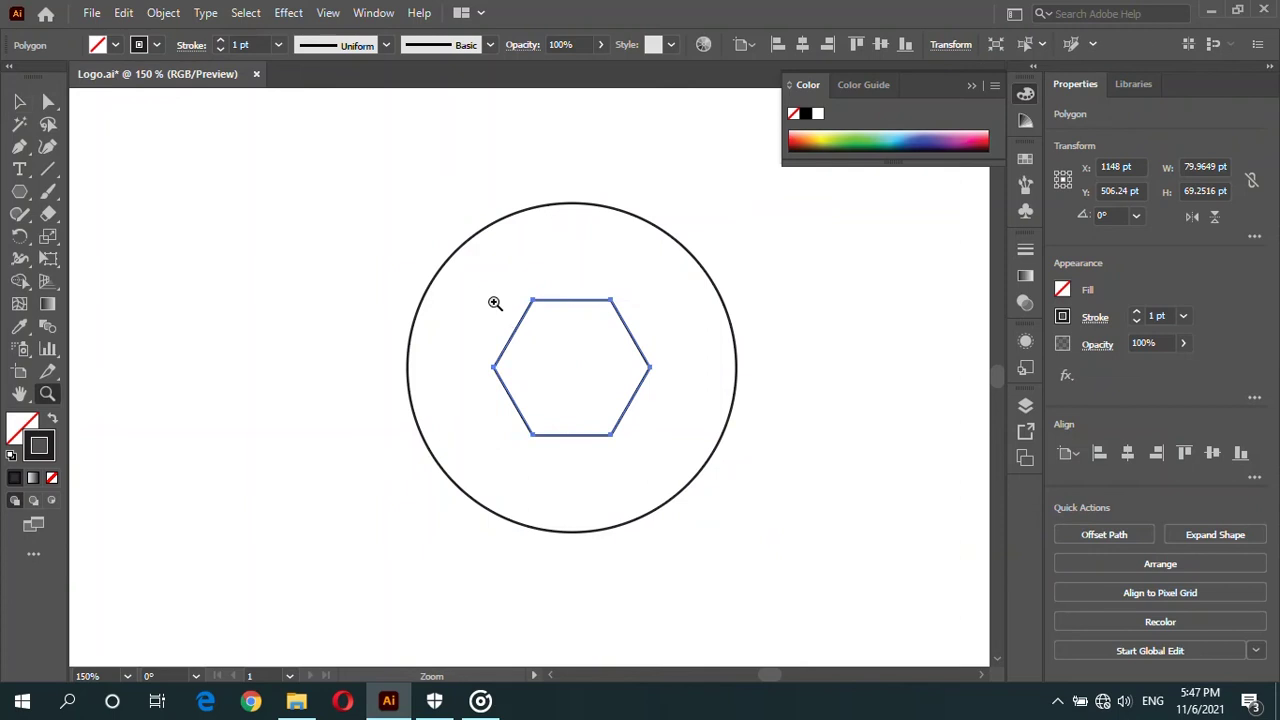
{"action": "left_click", "coordinate": [494, 302]}
{"action": "key", "text": "v"}
{"action": "left_click", "coordinate": [583, 373]}
{"action": "key", "text": "ctrl+a"}
{"action": "left_click", "coordinate": [558, 454]}
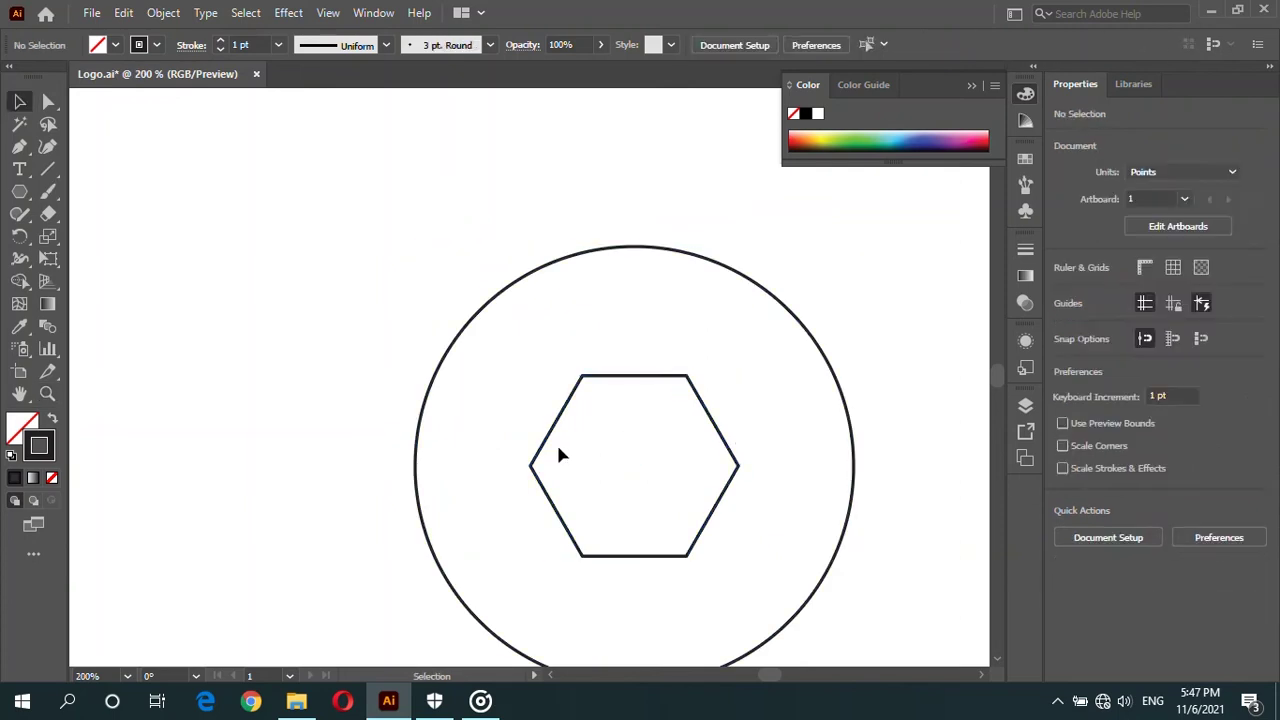
{"action": "left_click_drag", "start_coordinate": [531, 375], "coordinate": [587, 424]}
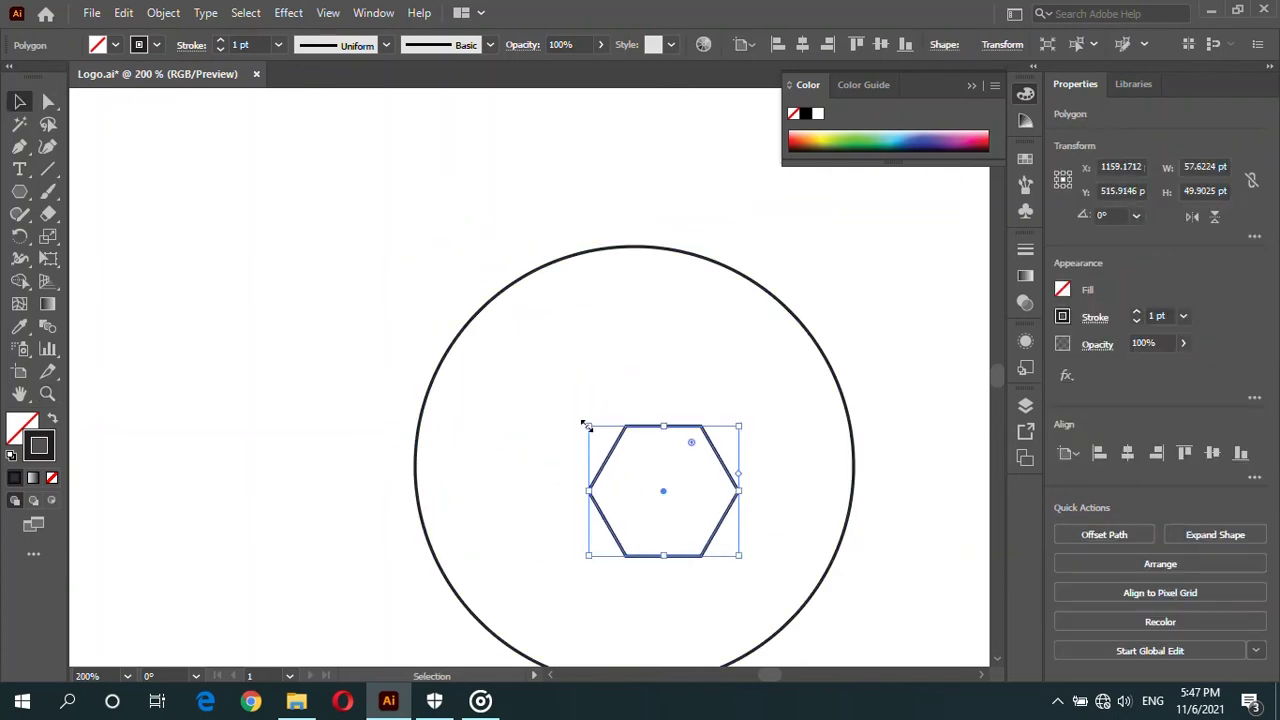
{"action": "left_click", "coordinate": [443, 355]}
{"action": "left_click", "coordinate": [811, 42]}
{"action": "left_click", "coordinate": [742, 427]}
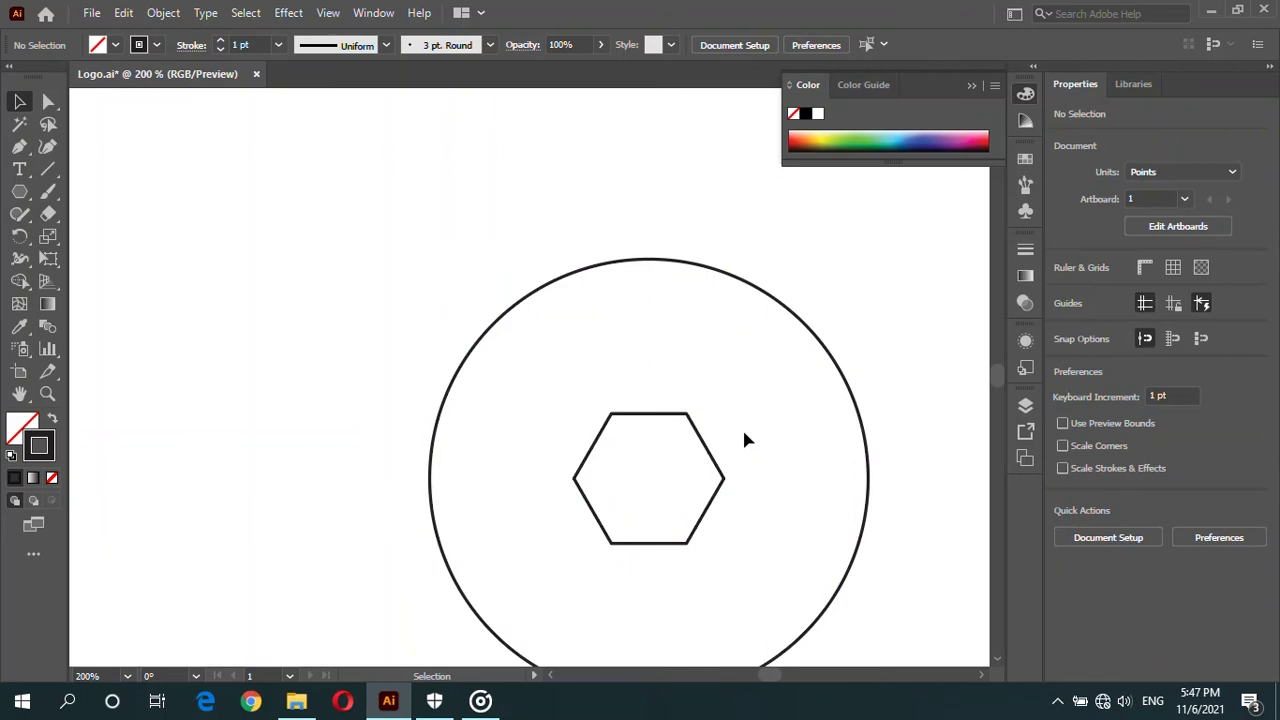
Step: Draw Pen lines from the hexagon's top-left and left corners out to the circle's edge
{"action": "left_click", "coordinate": [19, 146]}
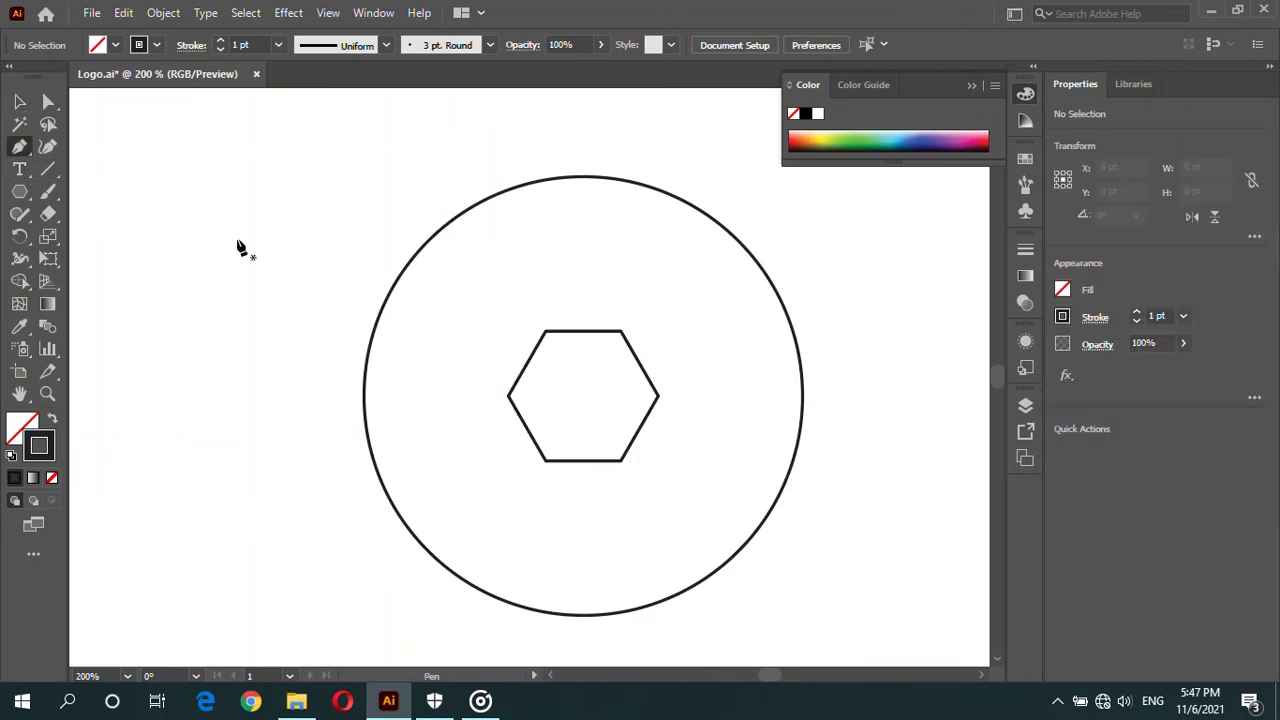
{"action": "scroll", "coordinate": [500, 458], "scroll_direction": "up", "scroll_amount": 1}
{"action": "left_click", "coordinate": [571, 265]}
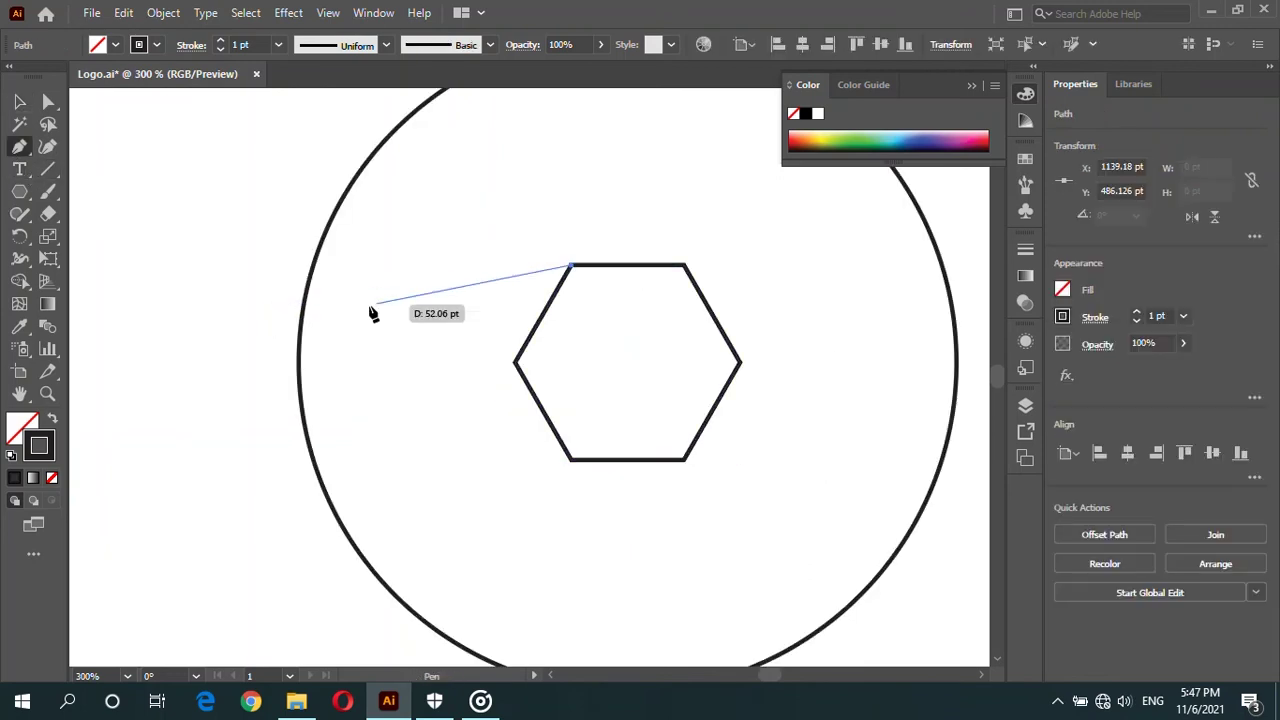
{"action": "left_click", "coordinate": [304, 311]}
{"action": "key", "text": "v"}
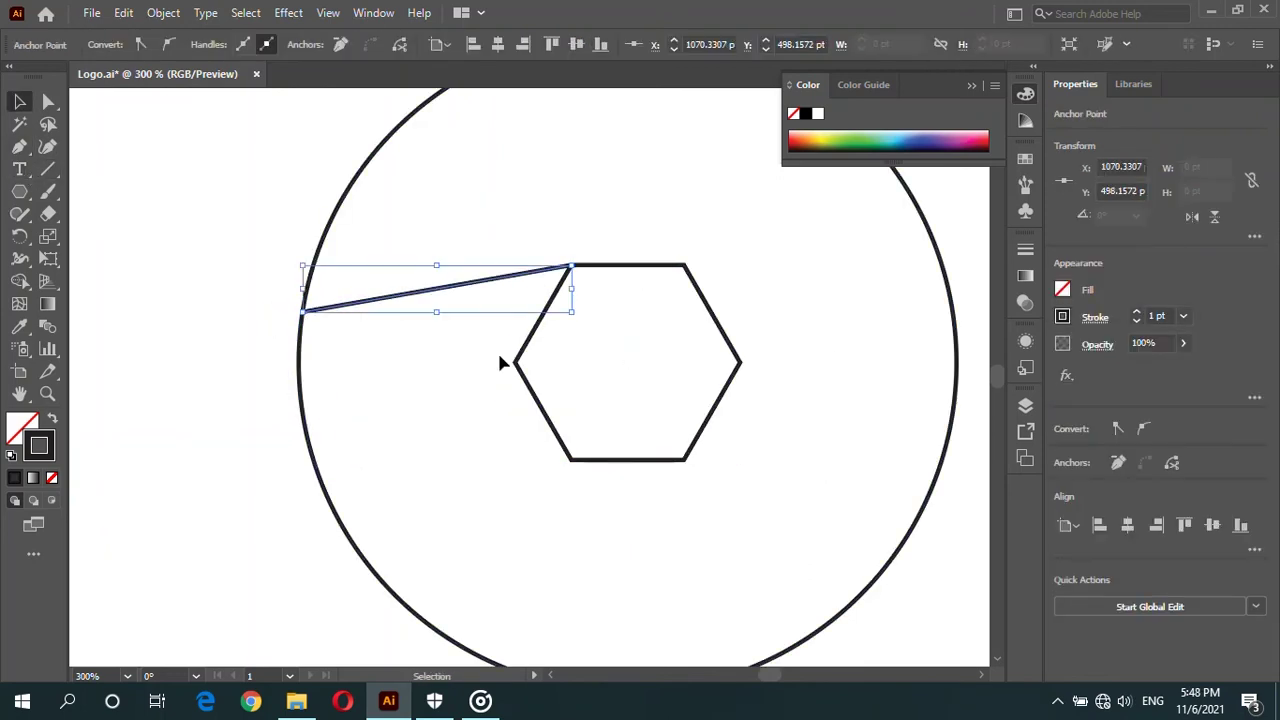
{"action": "key", "text": "p"}
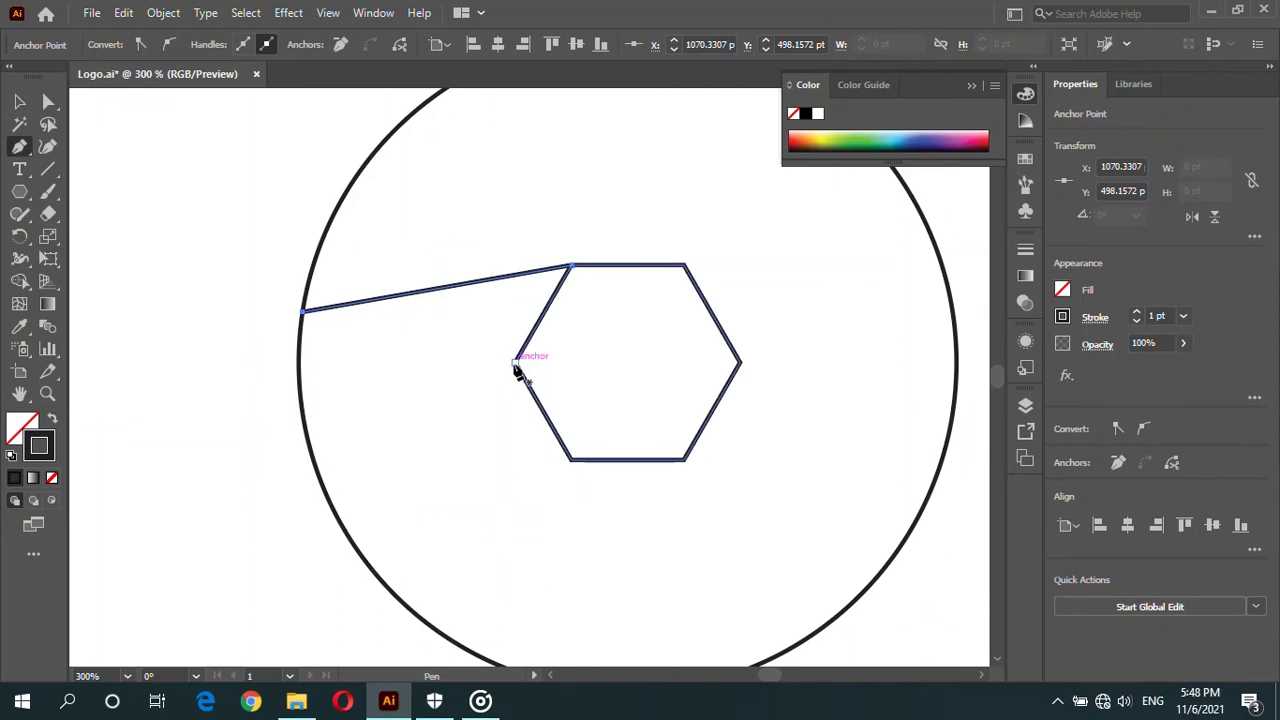
{"action": "left_click", "coordinate": [516, 362]}
{"action": "left_click", "coordinate": [516, 362]}
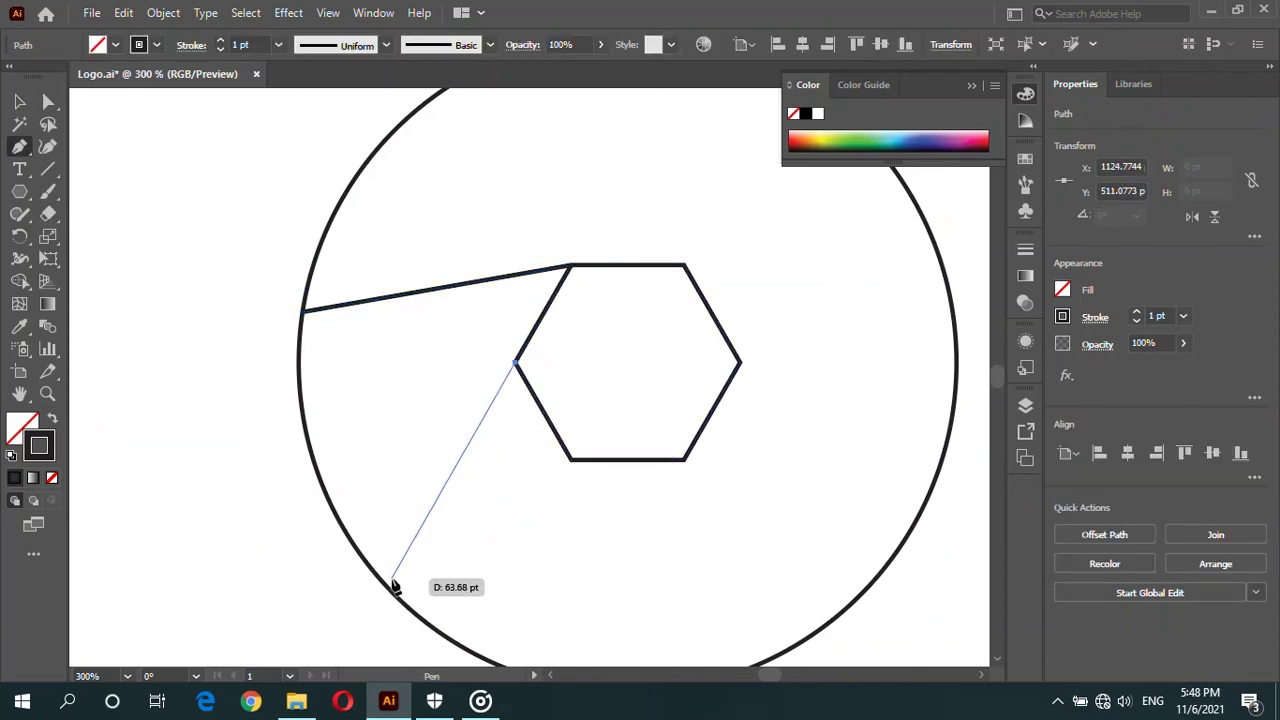
{"action": "left_click", "coordinate": [389, 583]}
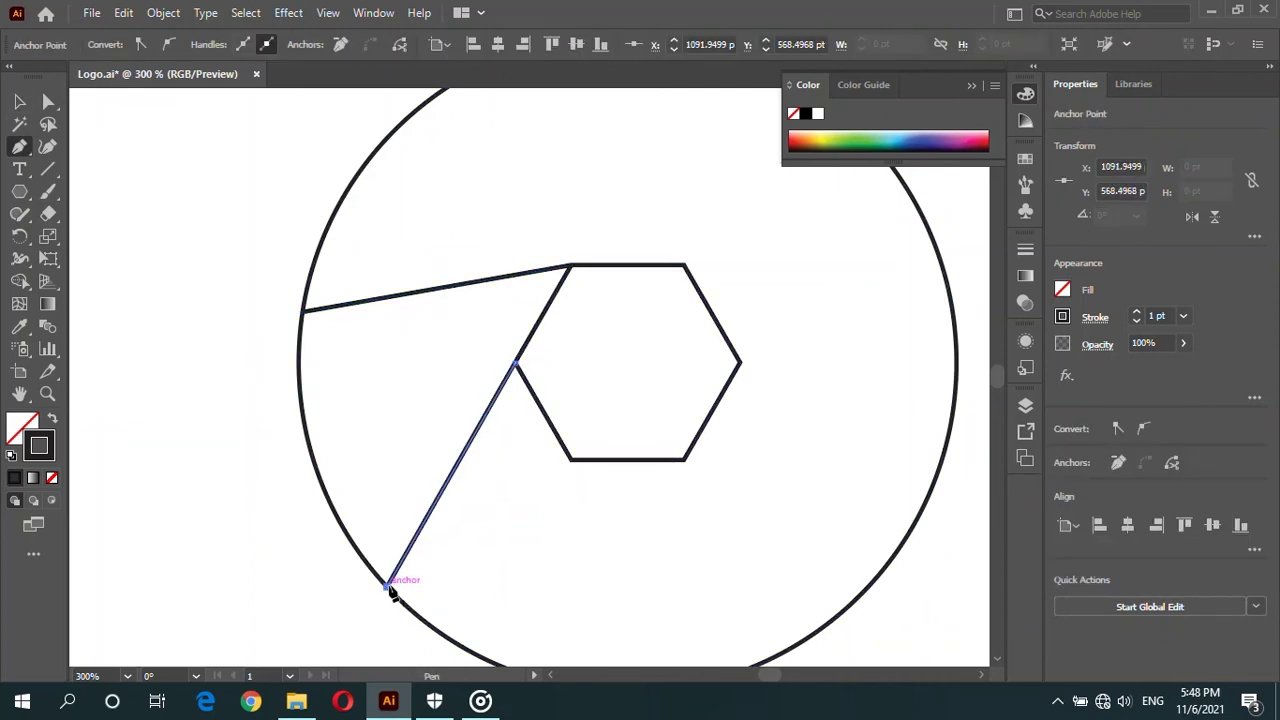
{"action": "key", "text": "v"}
Step: Draw blade lines from the hexagon's bottom-left and bottom-right corners to the circle
{"action": "scroll", "coordinate": [572, 465], "scroll_direction": "down", "scroll_amount": 1}
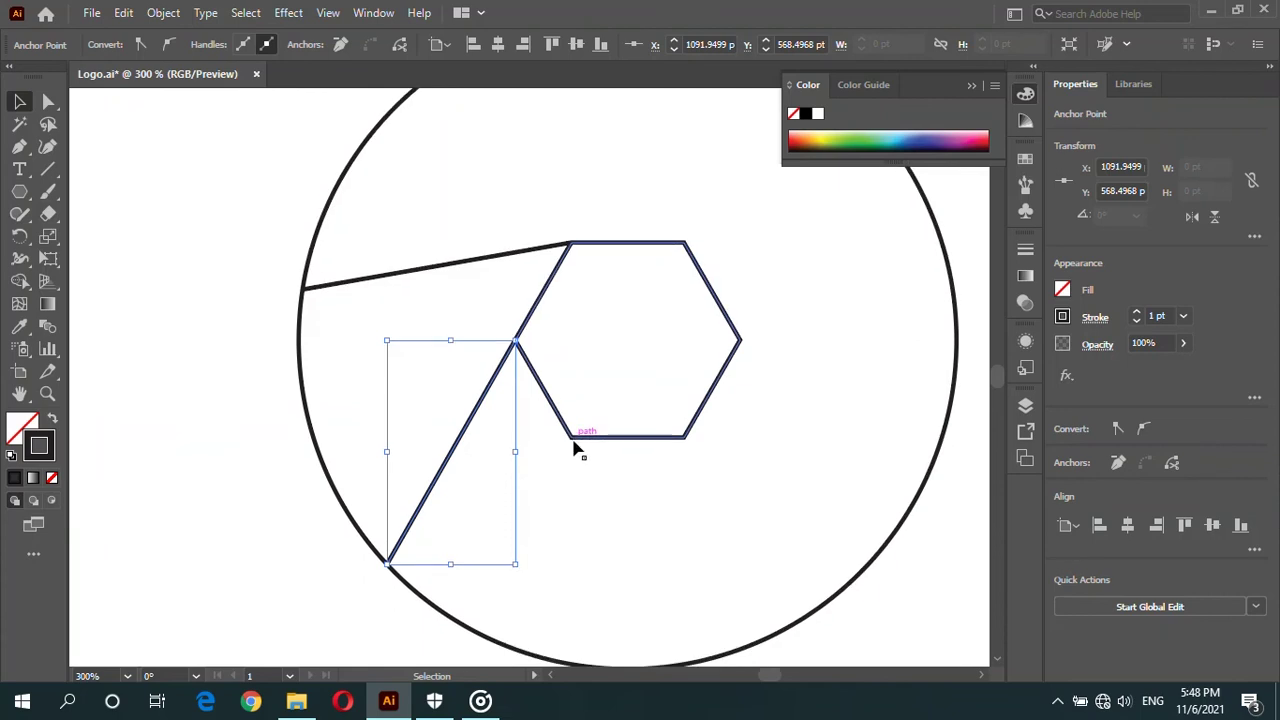
{"action": "key", "text": "p"}
{"action": "left_click", "coordinate": [570, 437]}
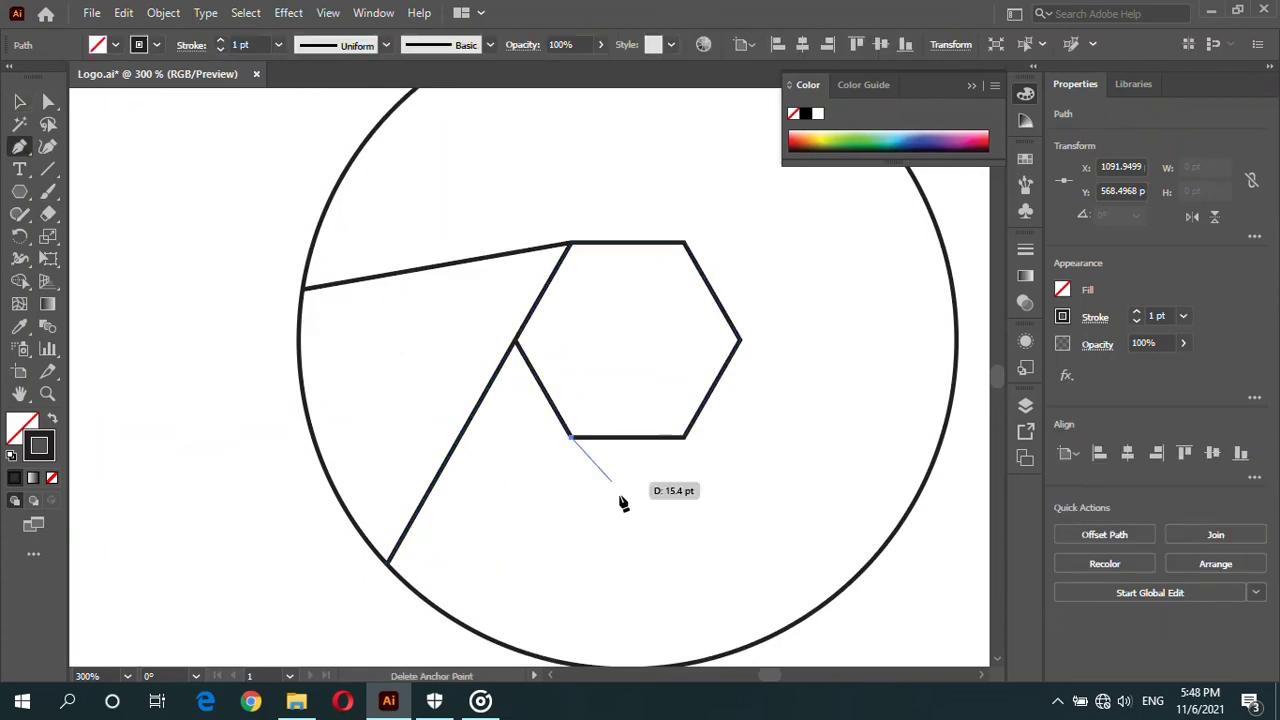
{"action": "left_click", "coordinate": [706, 659]}
{"action": "key", "text": "v"}
{"action": "key", "text": "p"}
{"action": "left_click", "coordinate": [684, 437]}
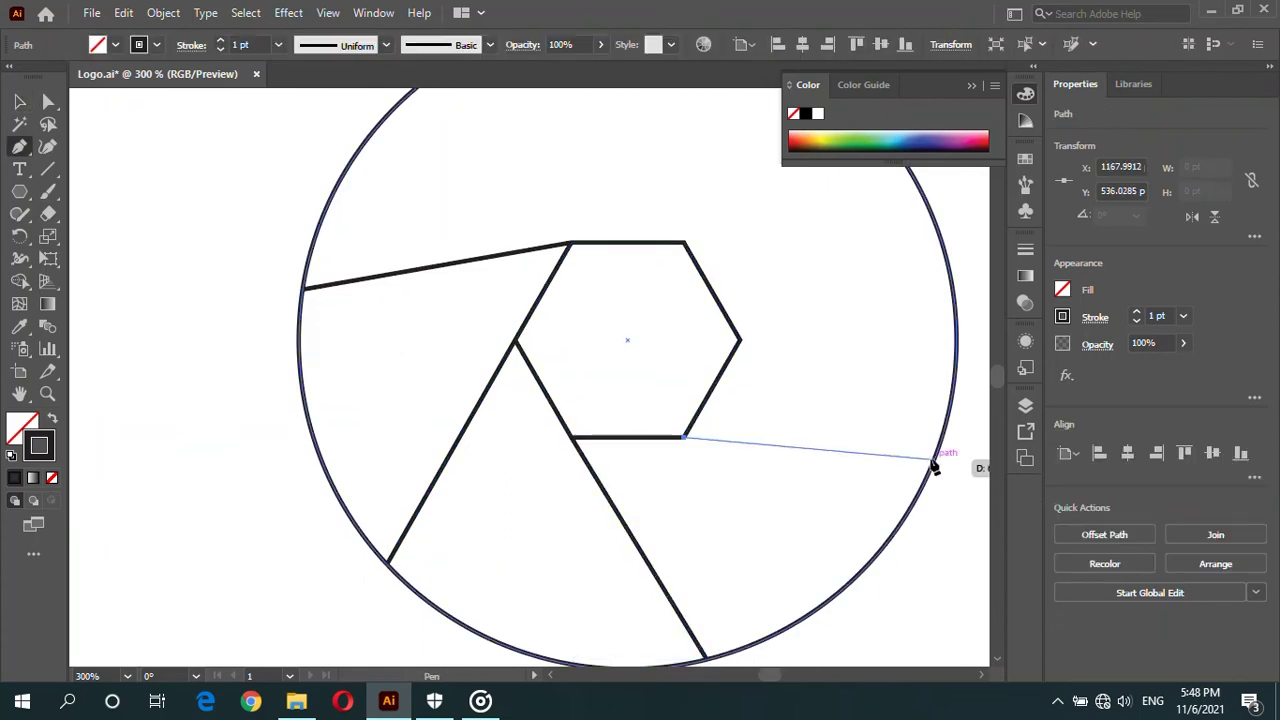
{"action": "left_click", "coordinate": [947, 431]}
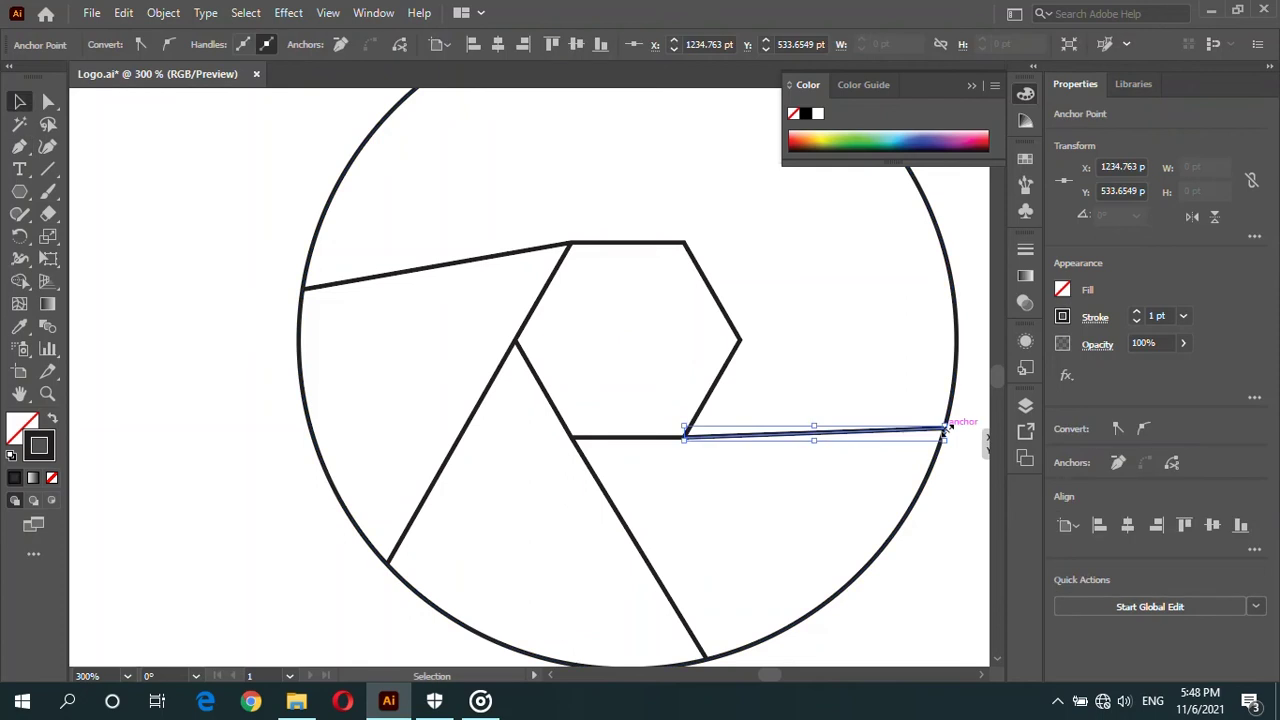
Step: Draw the last two blade lines from the hexagon's right and top-right corners to the circle
{"action": "left_click_drag", "start_coordinate": [766, 309], "coordinate": [698, 494]}
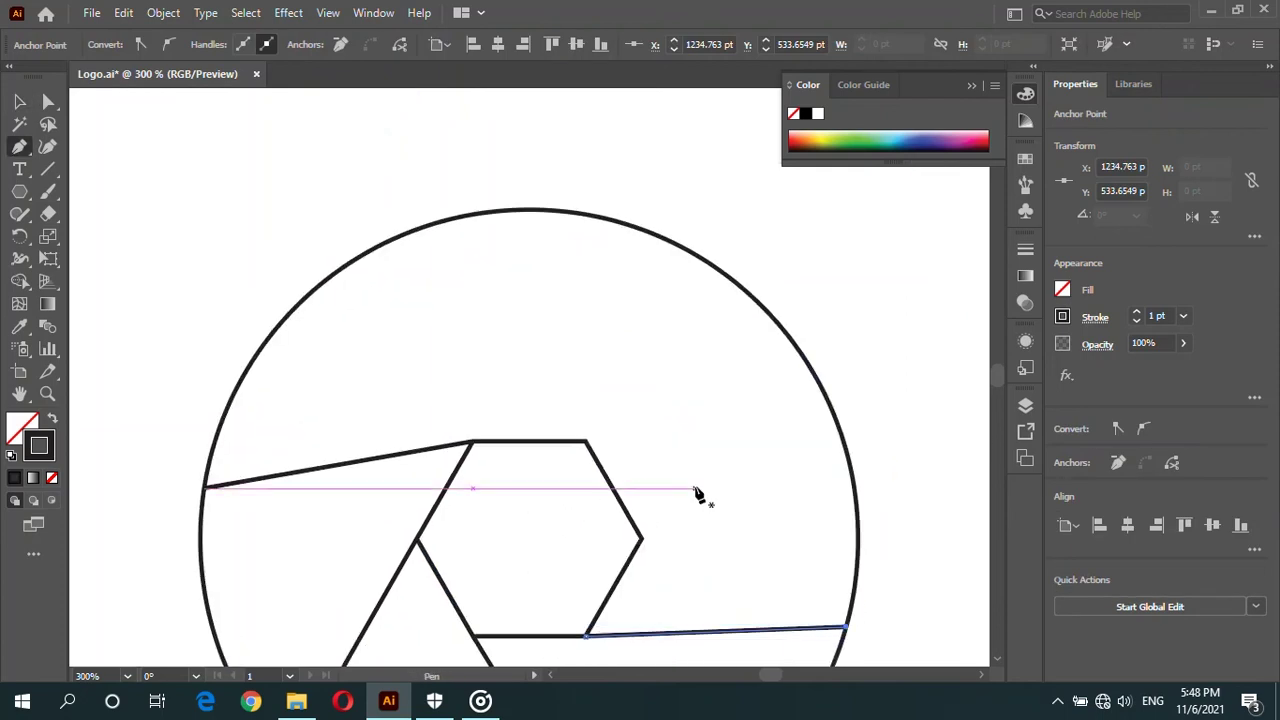
{"action": "left_click", "coordinate": [643, 538]}
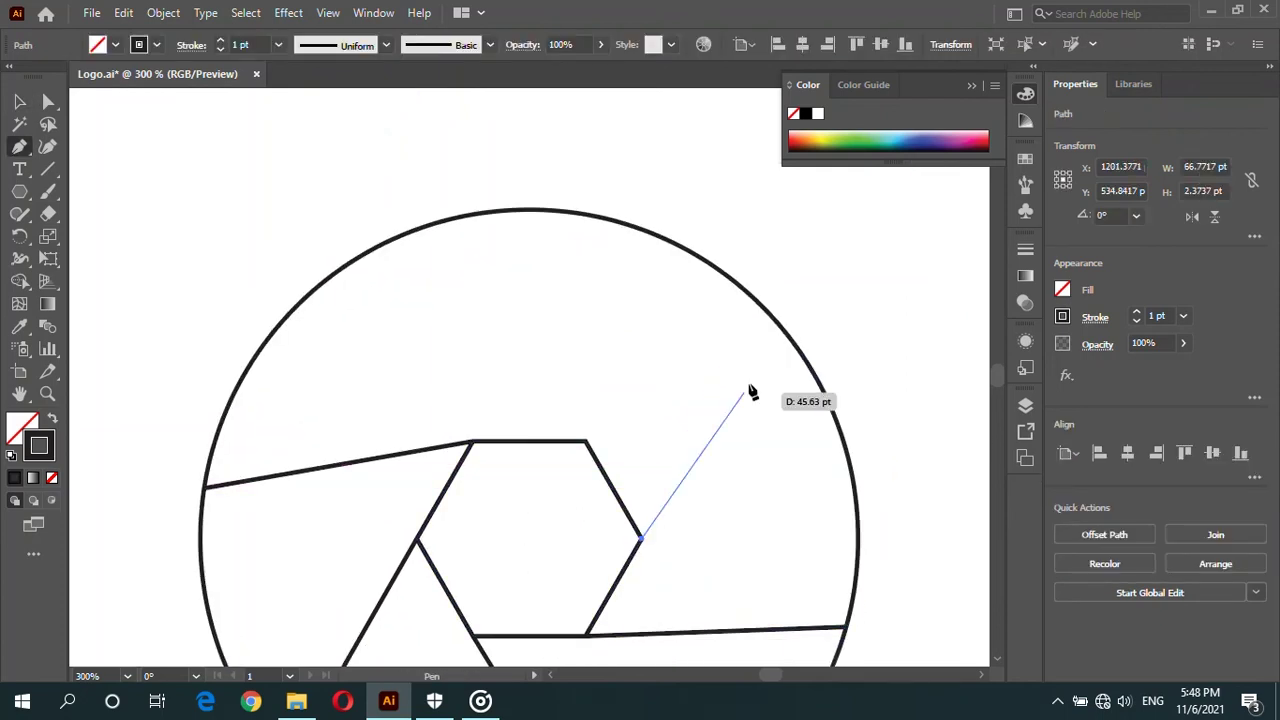
{"action": "left_click", "coordinate": [767, 311]}
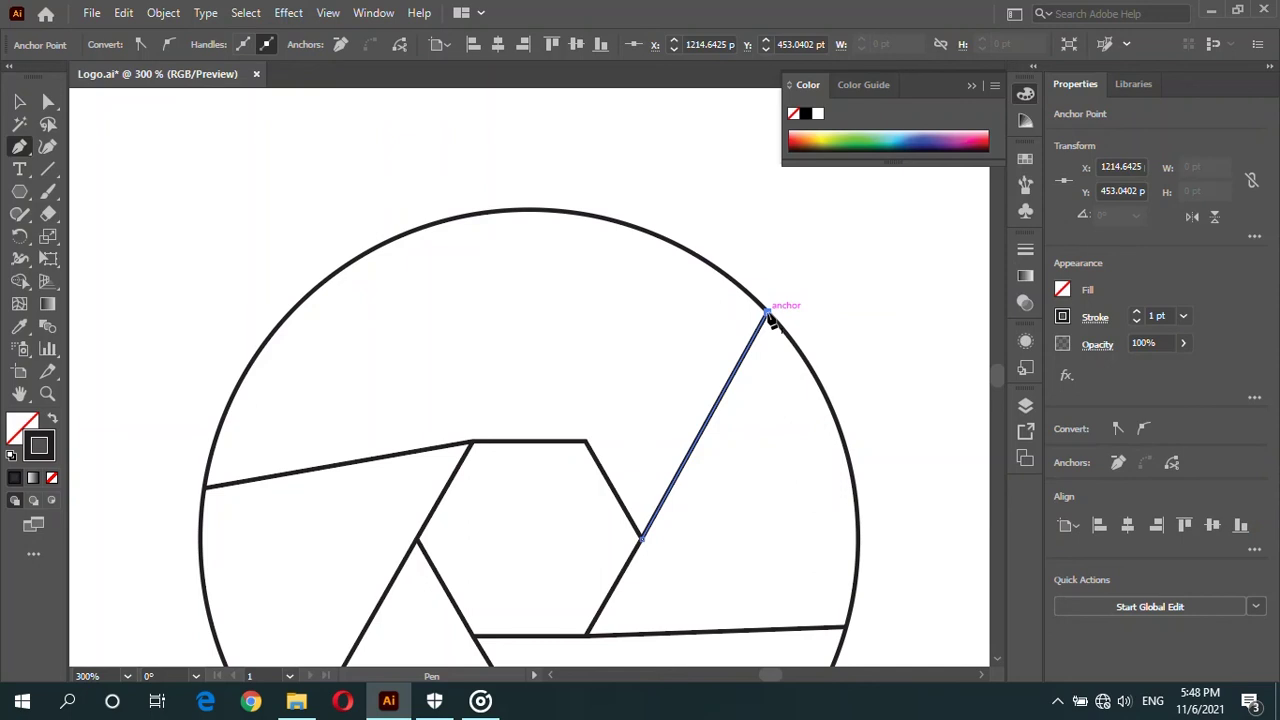
{"action": "left_click", "coordinate": [776, 312], "text": "ctrl"}
{"action": "left_click", "coordinate": [586, 440]}
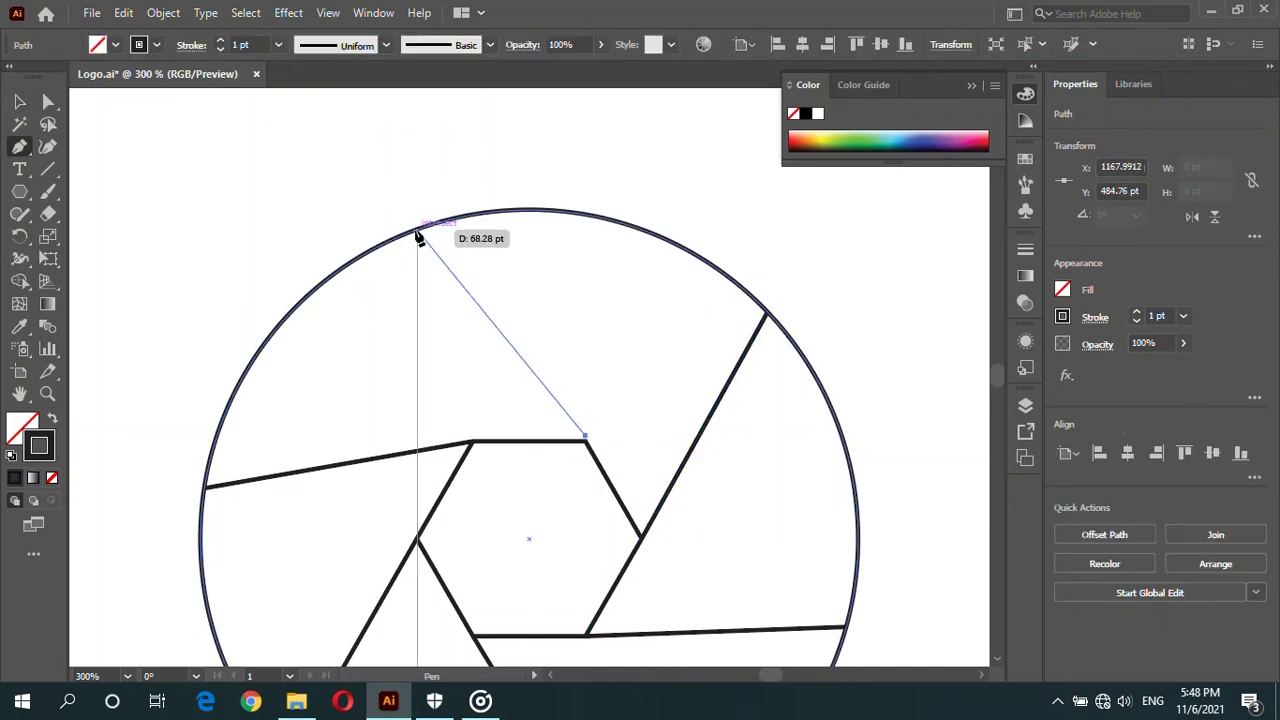
{"action": "key", "text": "ctrl+z"}
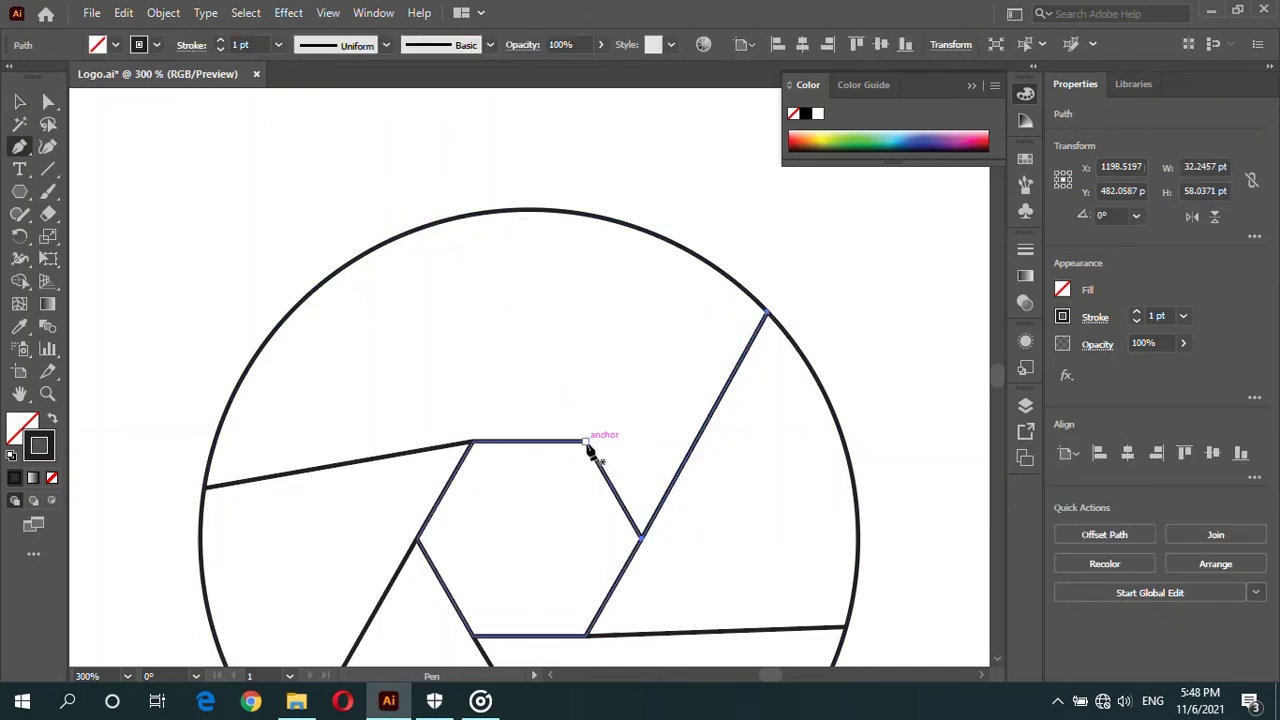
{"action": "left_click", "coordinate": [586, 440]}
{"action": "left_click", "coordinate": [455, 218]}
{"action": "key", "text": "v"}
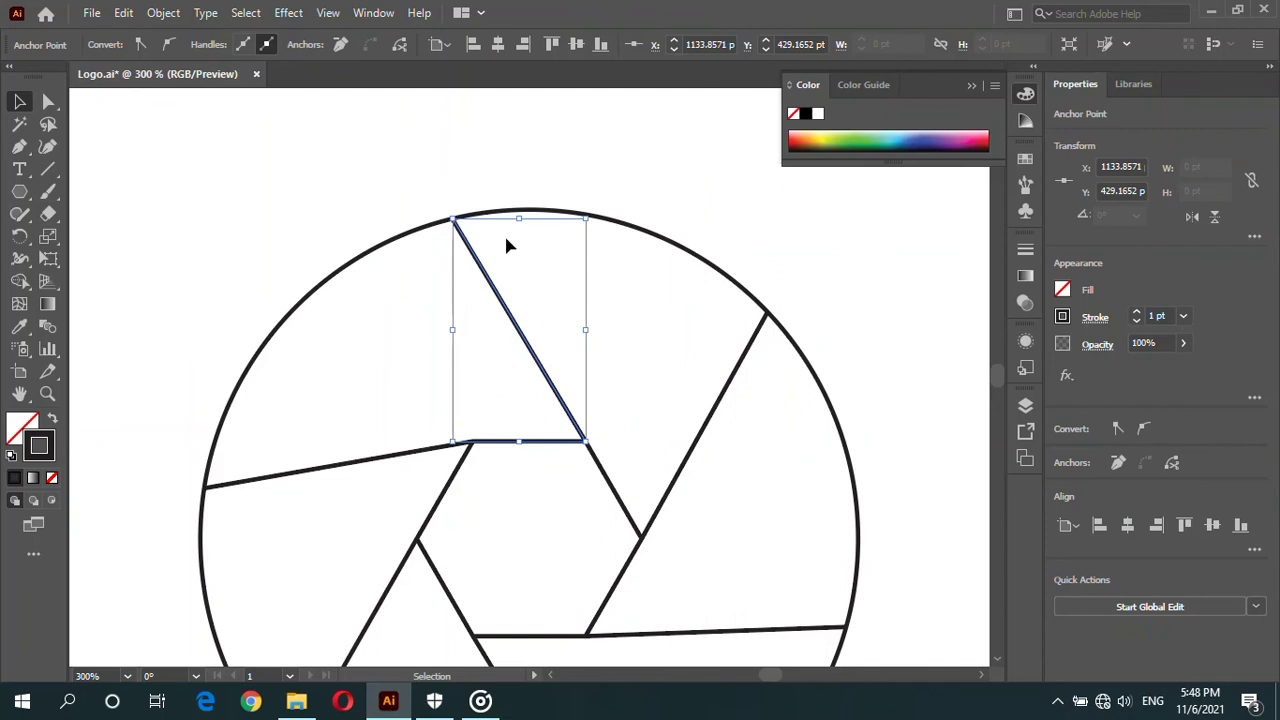
Step: Shift-select the blade lines together, then clear and reselect the left blade line
{"action": "scroll", "coordinate": [506, 245], "scroll_direction": "down", "scroll_amount": 3}
{"action": "left_click", "coordinate": [352, 384], "text": "shift"}
{"action": "left_click", "coordinate": [388, 502], "text": "shift"}
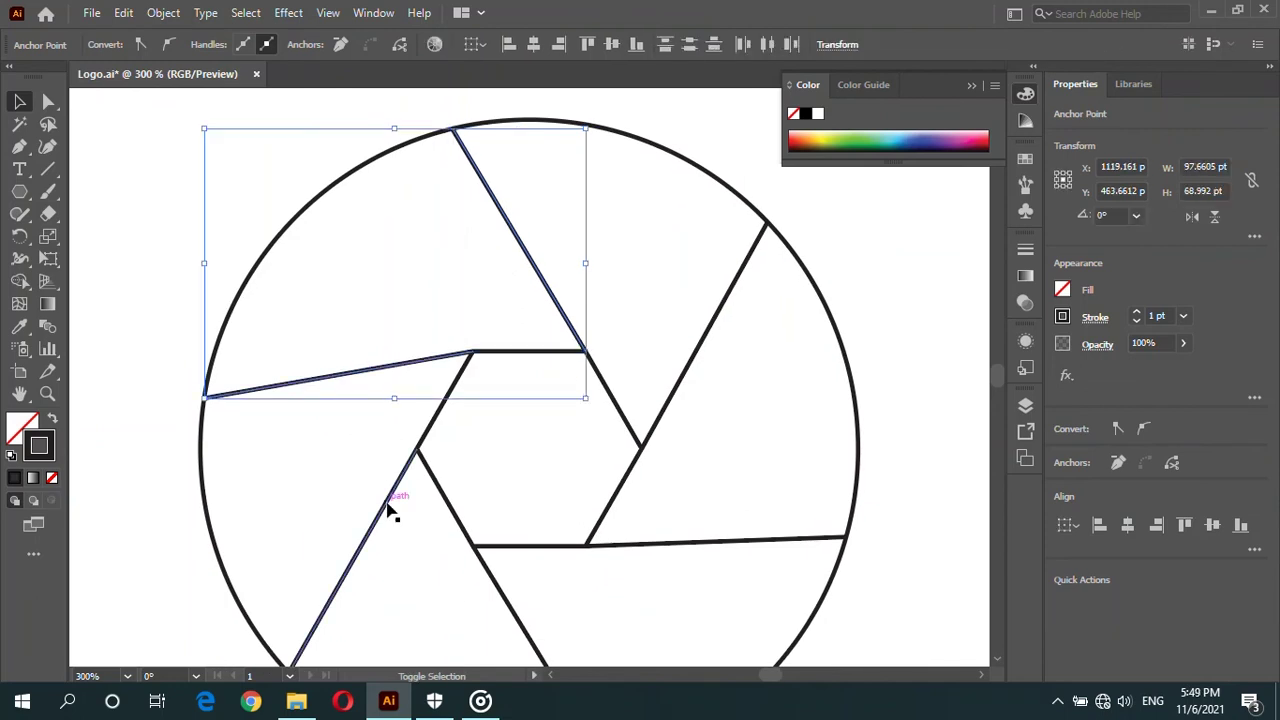
{"action": "left_click", "coordinate": [528, 603], "text": "shift"}
{"action": "left_click", "coordinate": [696, 542], "text": "shift"}
{"action": "left_click", "coordinate": [692, 362], "text": "shift"}
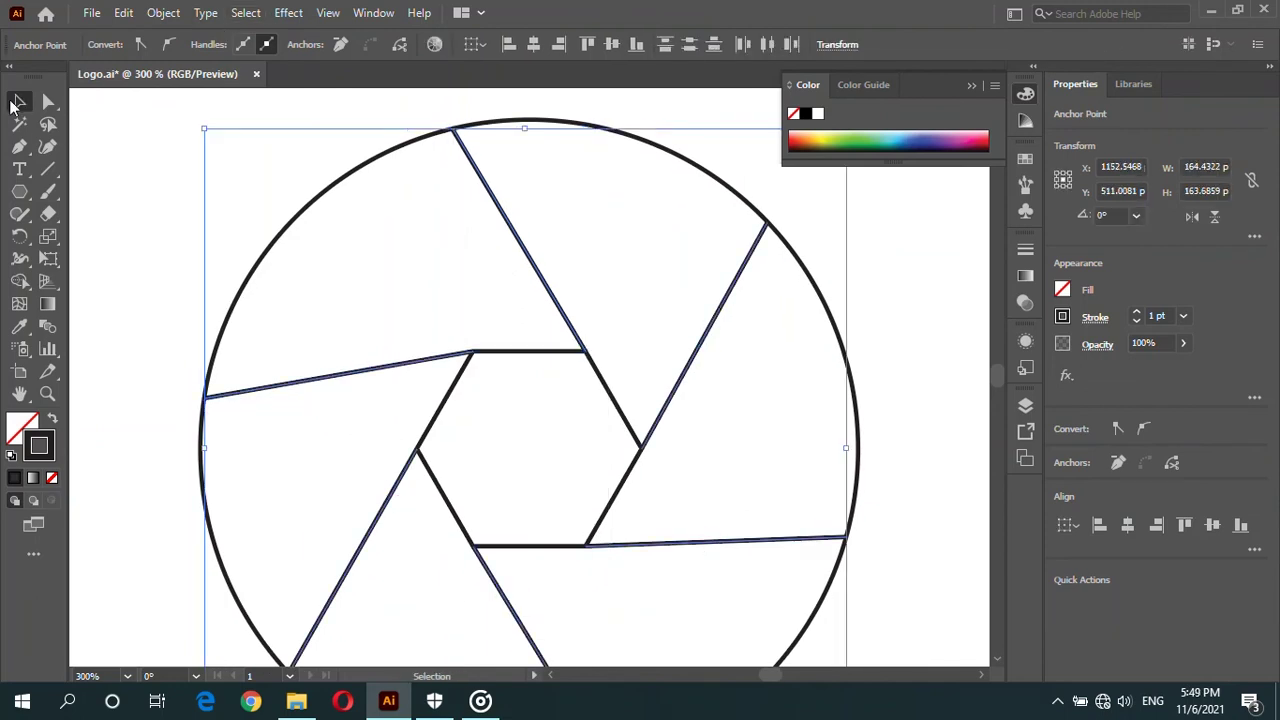
{"action": "left_click", "coordinate": [20, 101]}
{"action": "left_click", "coordinate": [367, 198]}
{"action": "left_click", "coordinate": [506, 215]}
Step: Select all six blade lines and give them 4 pt tapered strokes with Width Profile 1
{"action": "left_click", "coordinate": [306, 366]}
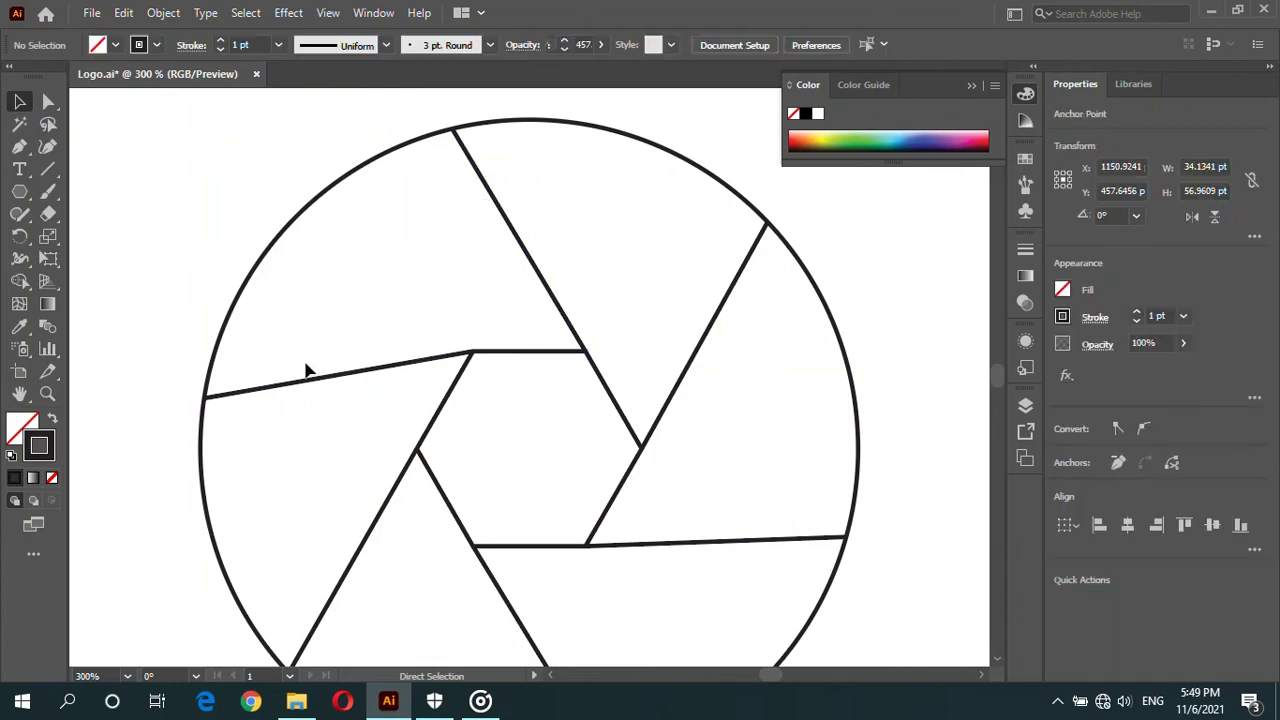
{"action": "left_click_drag", "start_coordinate": [291, 486], "coordinate": [349, 600]}
{"action": "left_click", "coordinate": [515, 614], "text": "shift"}
{"action": "left_click", "coordinate": [724, 541], "text": "shift"}
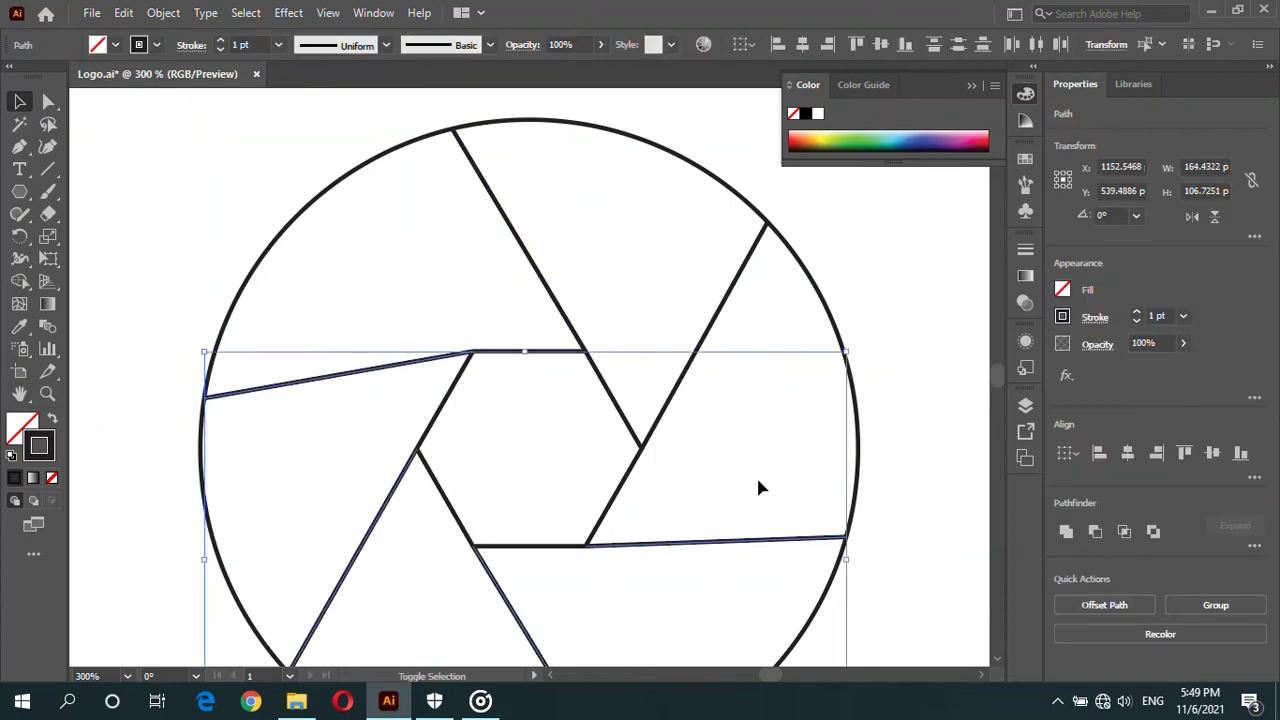
{"action": "left_click", "coordinate": [700, 343], "text": "shift"}
{"action": "left_click", "coordinate": [481, 193], "text": "shift"}
{"action": "left_click", "coordinate": [220, 40]}
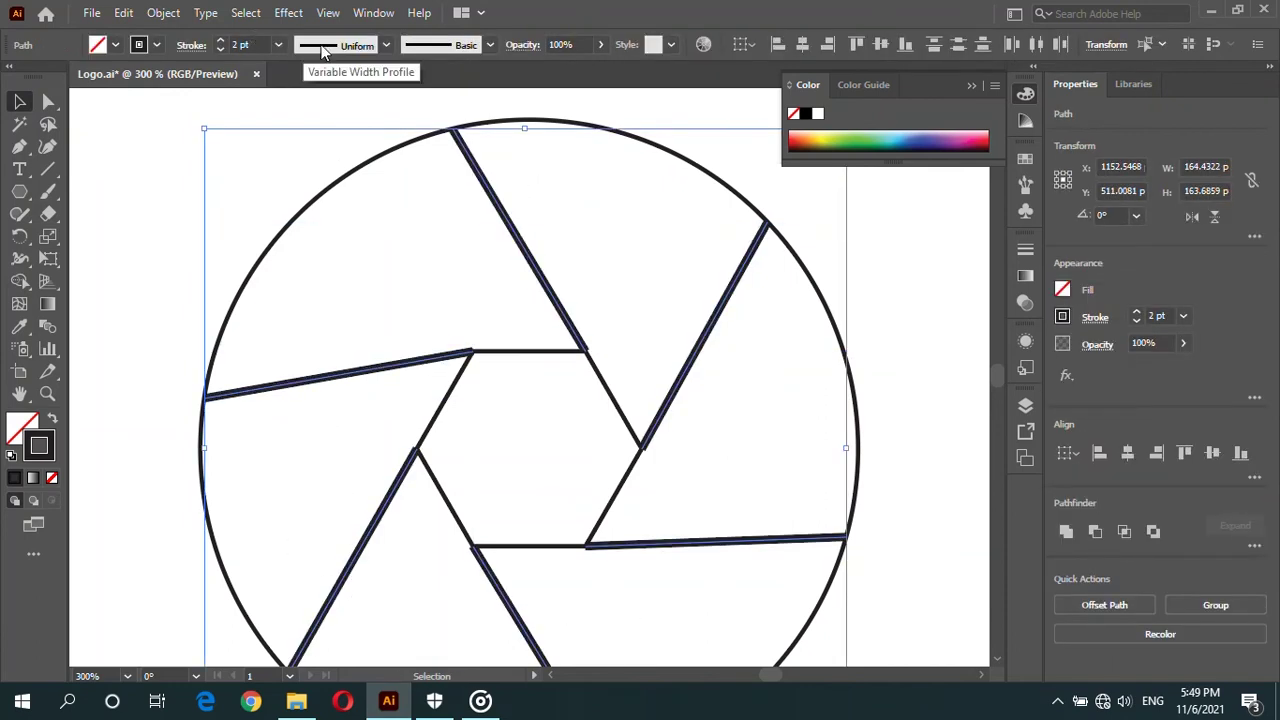
{"action": "left_click", "coordinate": [385, 44]}
{"action": "left_click", "coordinate": [347, 195]}
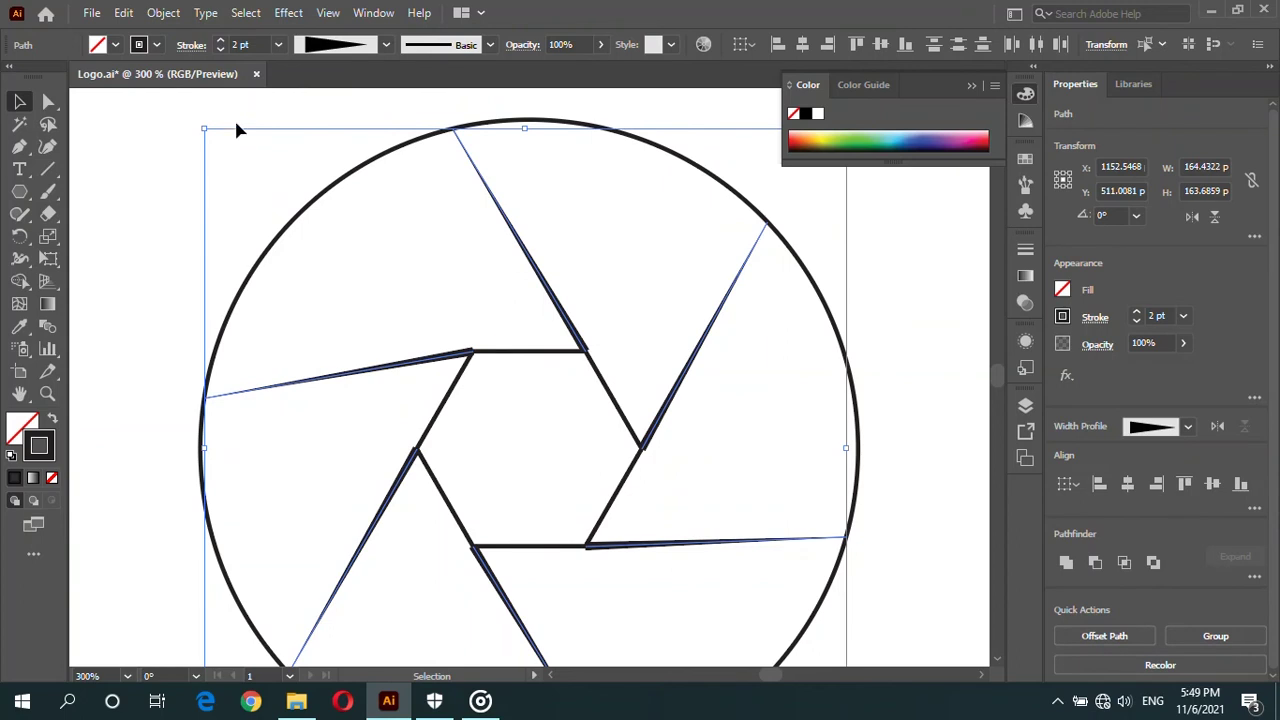
Step: Thicken the outer circle's and hexagon's outlines to 4 pt
{"action": "left_click", "coordinate": [232, 150]}
{"action": "left_click", "coordinate": [301, 210]}
{"action": "left_click", "coordinate": [220, 40]}
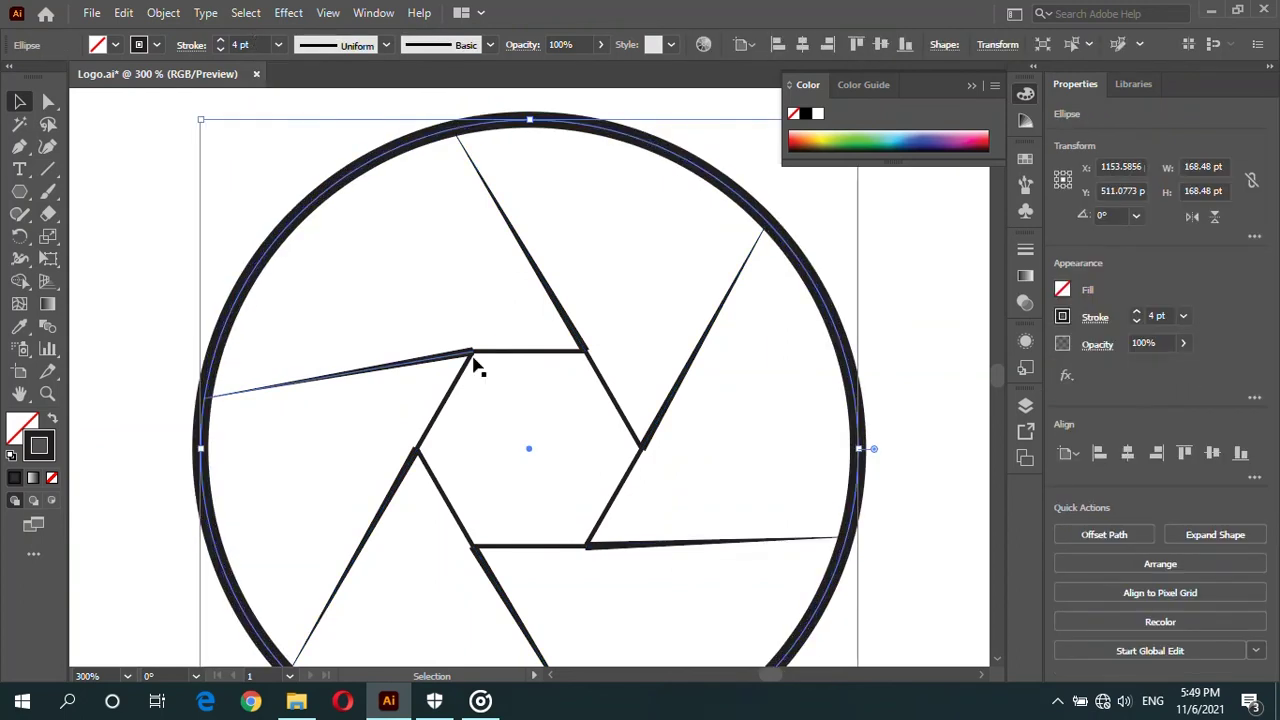
{"action": "left_click", "coordinate": [512, 352]}
{"action": "left_click", "coordinate": [220, 40]}
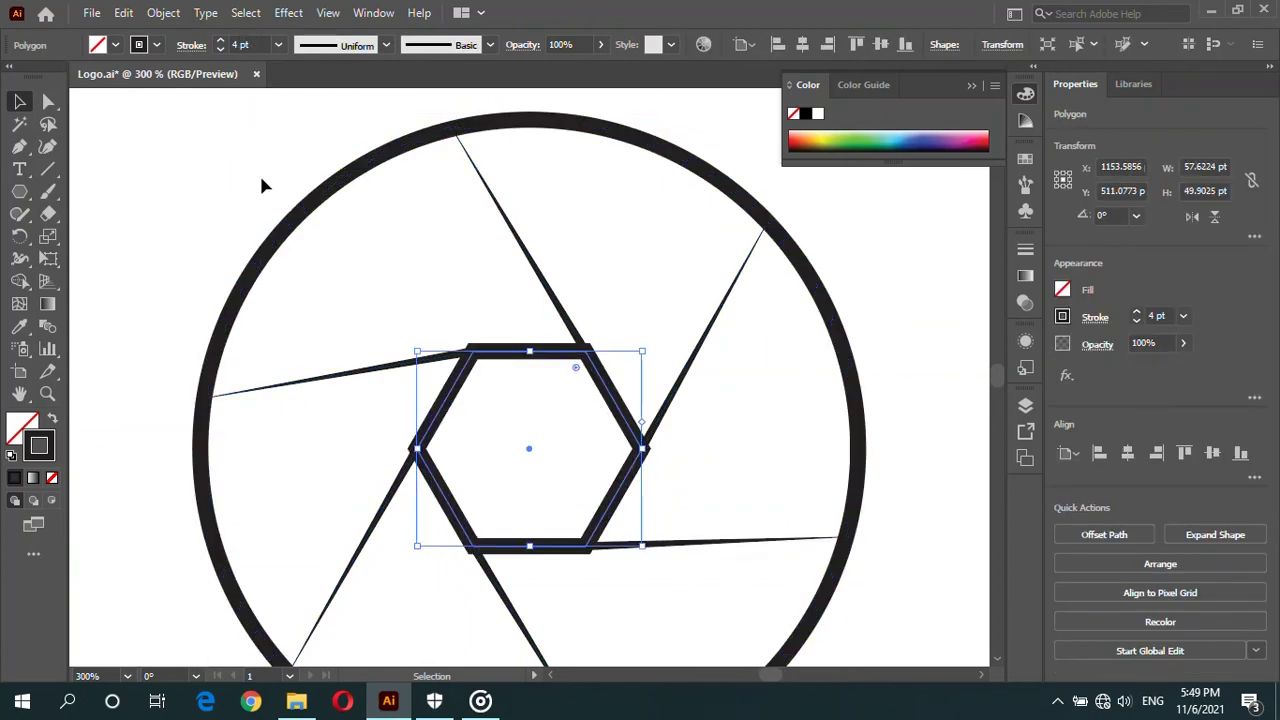
{"action": "left_click", "coordinate": [224, 168]}
Step: Reselect the blade lines, then clear the selection and select the hexagon
{"action": "left_click", "coordinate": [530, 255]}
{"action": "left_click", "coordinate": [330, 375], "text": "shift"}
{"action": "left_click", "coordinate": [352, 560], "text": "shift"}
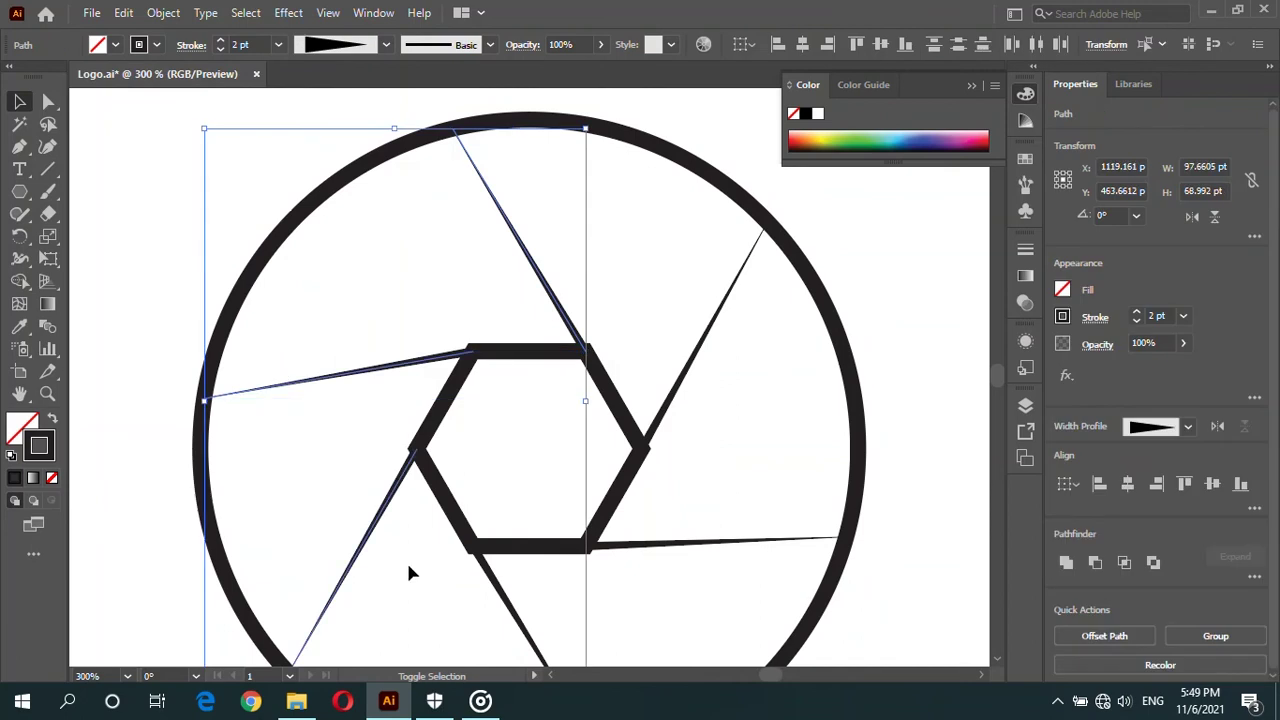
{"action": "left_click", "coordinate": [510, 605], "text": "shift"}
{"action": "left_click", "coordinate": [715, 541], "text": "shift"}
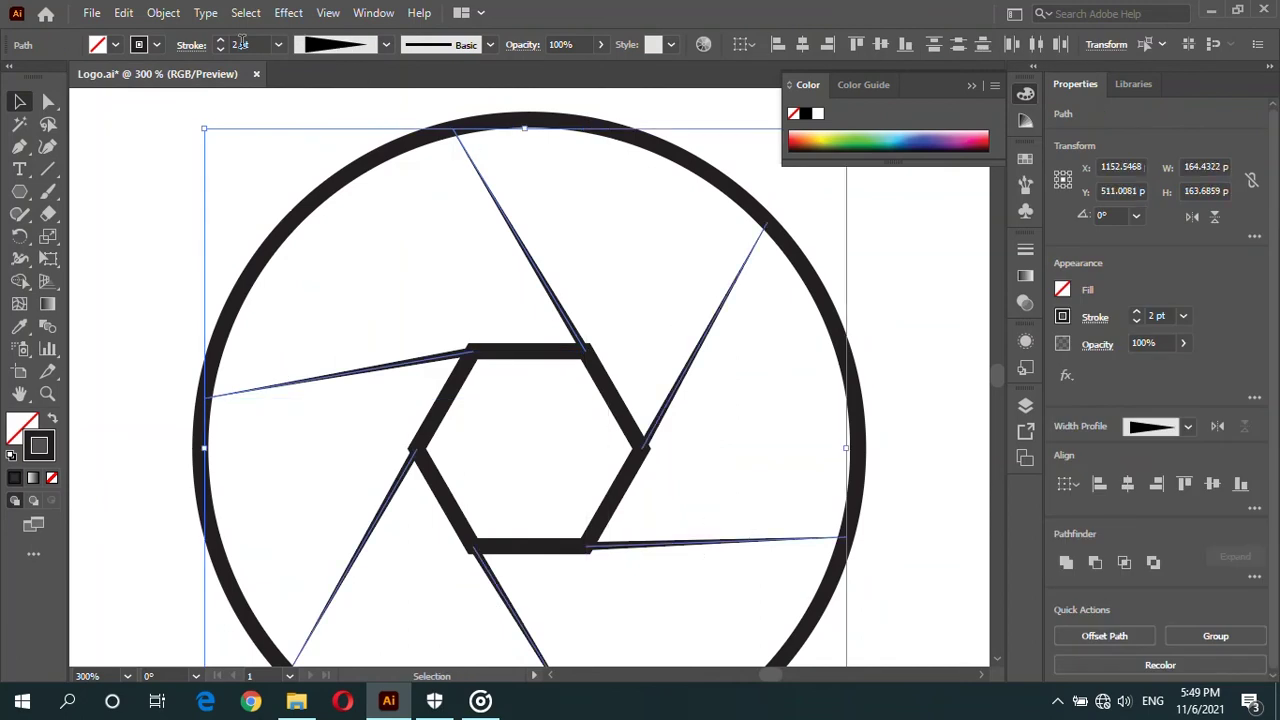
{"action": "scroll", "coordinate": [241, 42], "scroll_direction": "up", "scroll_amount": 1}
{"action": "scroll", "coordinate": [241, 42], "scroll_direction": "up", "scroll_amount": 1}
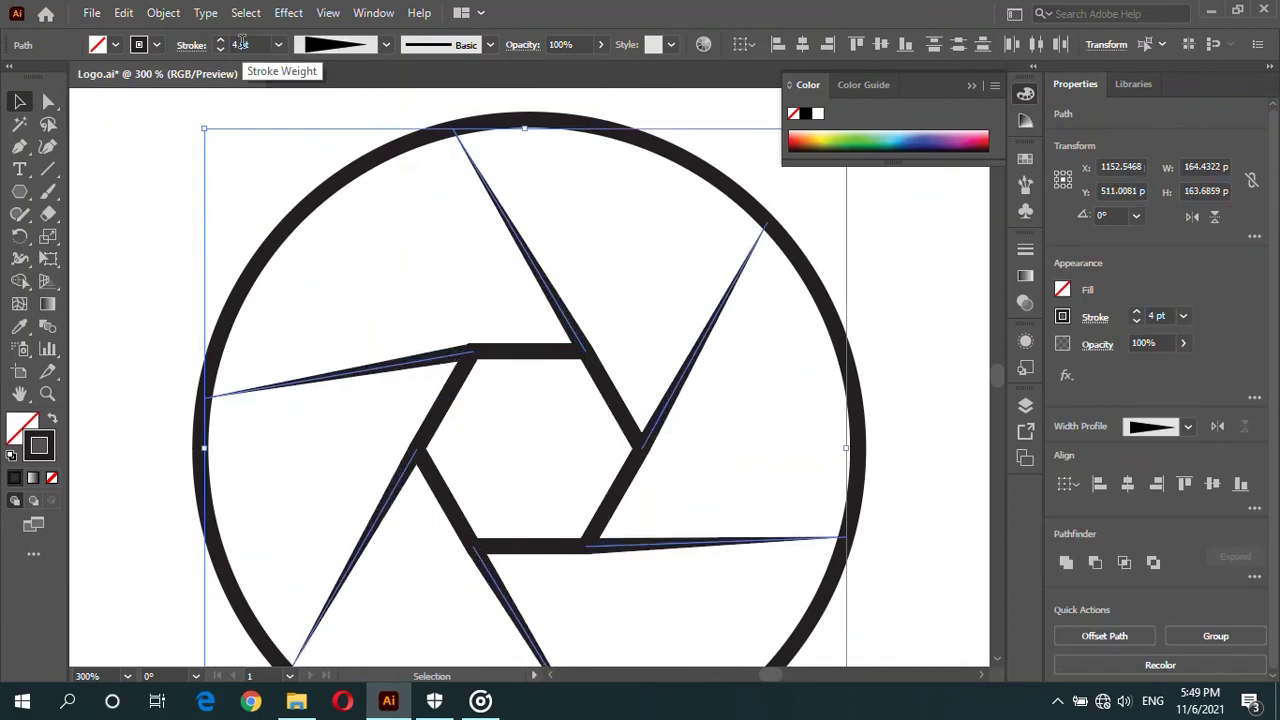
{"action": "left_click", "coordinate": [135, 189]}
{"action": "scroll", "coordinate": [651, 294], "scroll_direction": "down", "scroll_amount": 3}
{"action": "scroll", "coordinate": [700, 350], "scroll_direction": "down", "scroll_amount": 2}
{"action": "scroll", "coordinate": [744, 405], "scroll_direction": "up", "scroll_amount": 3}
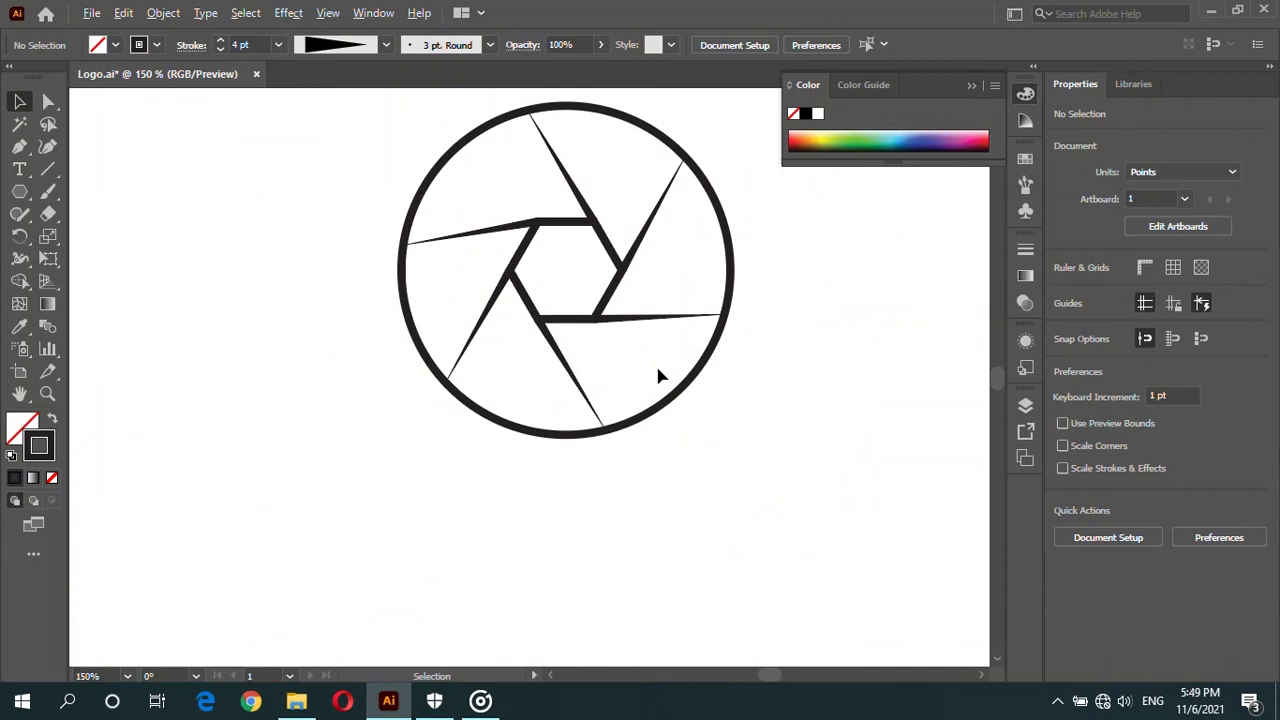
{"action": "left_click", "coordinate": [605, 306]}
Step: Try a gradient on the hexagon's outline, then set the outline back to solid black
{"action": "left_click", "coordinate": [33, 478]}
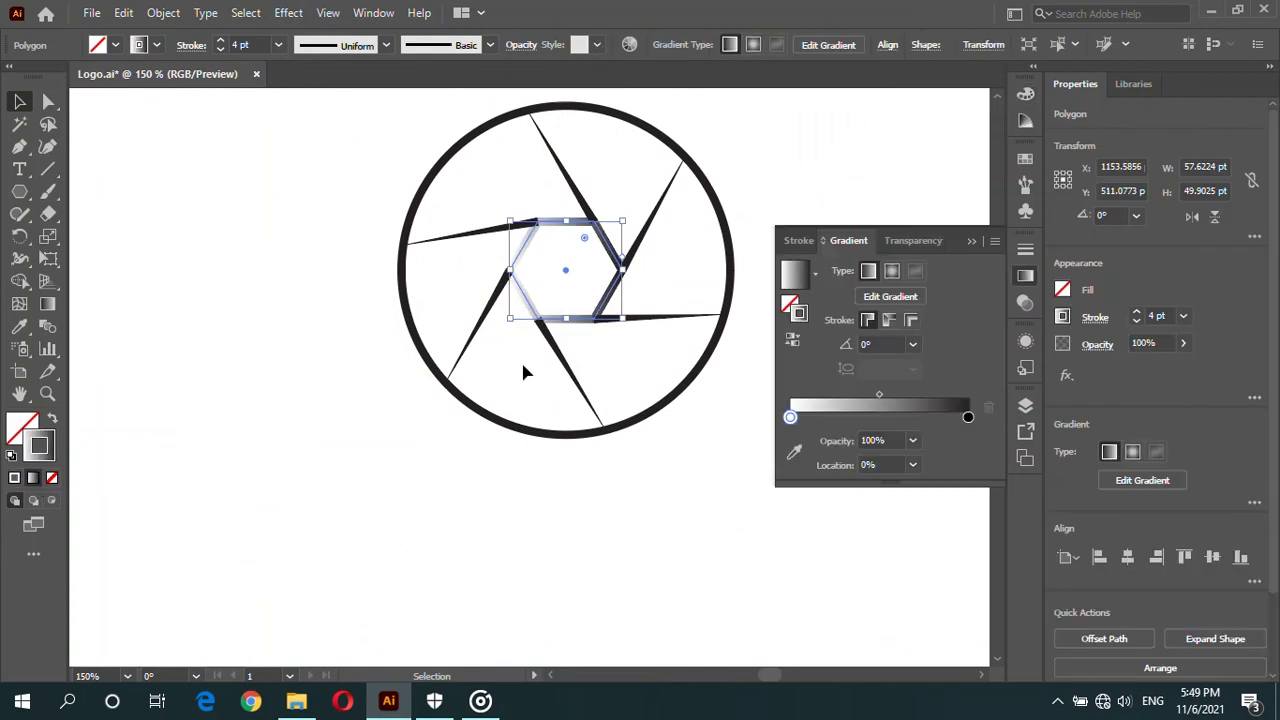
{"action": "left_click", "coordinate": [14, 478]}
{"action": "left_click", "coordinate": [808, 114]}
{"action": "left_click", "coordinate": [760, 200]}
{"action": "scroll", "coordinate": [600, 271], "scroll_direction": "up", "scroll_amount": 2}
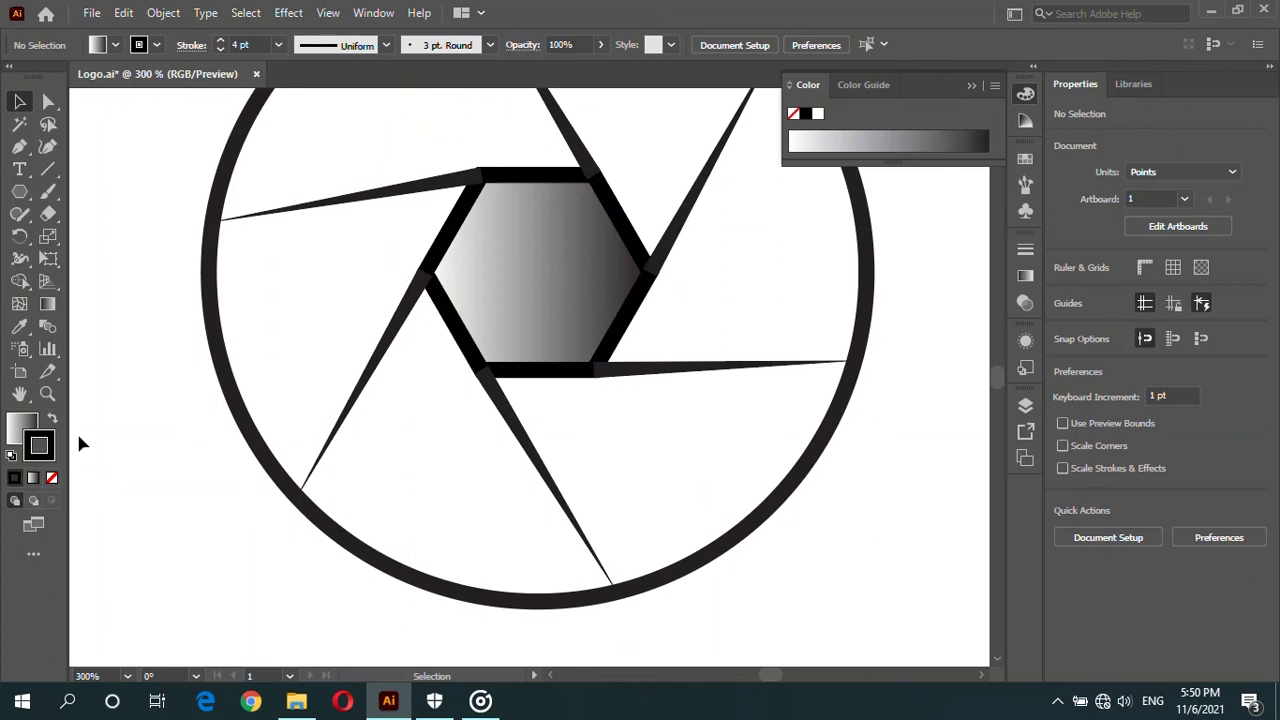
{"action": "left_click", "coordinate": [557, 237]}
Step: Fill the hexagon with a radial white-to-black gradient, midpoint about 78%, then select the whole aperture
{"action": "left_click", "coordinate": [1026, 277]}
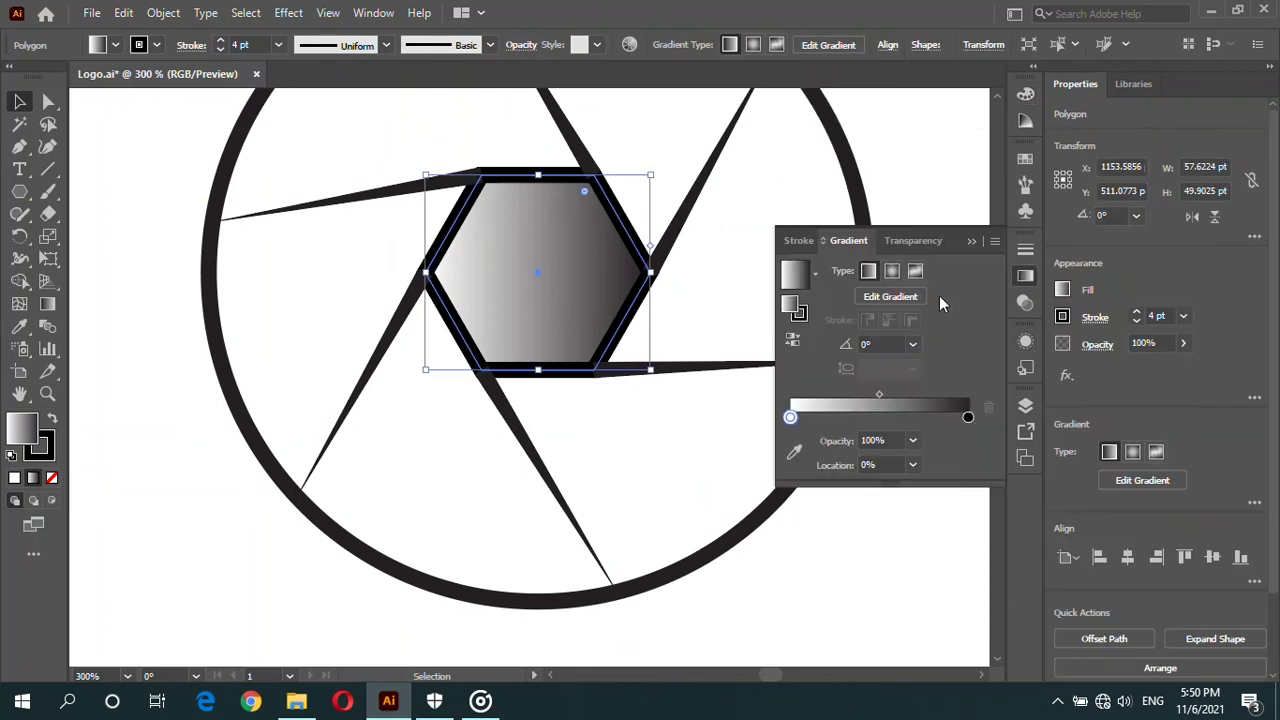
{"action": "left_click", "coordinate": [891, 271]}
{"action": "left_click_drag", "start_coordinate": [880, 400], "coordinate": [931, 389]}
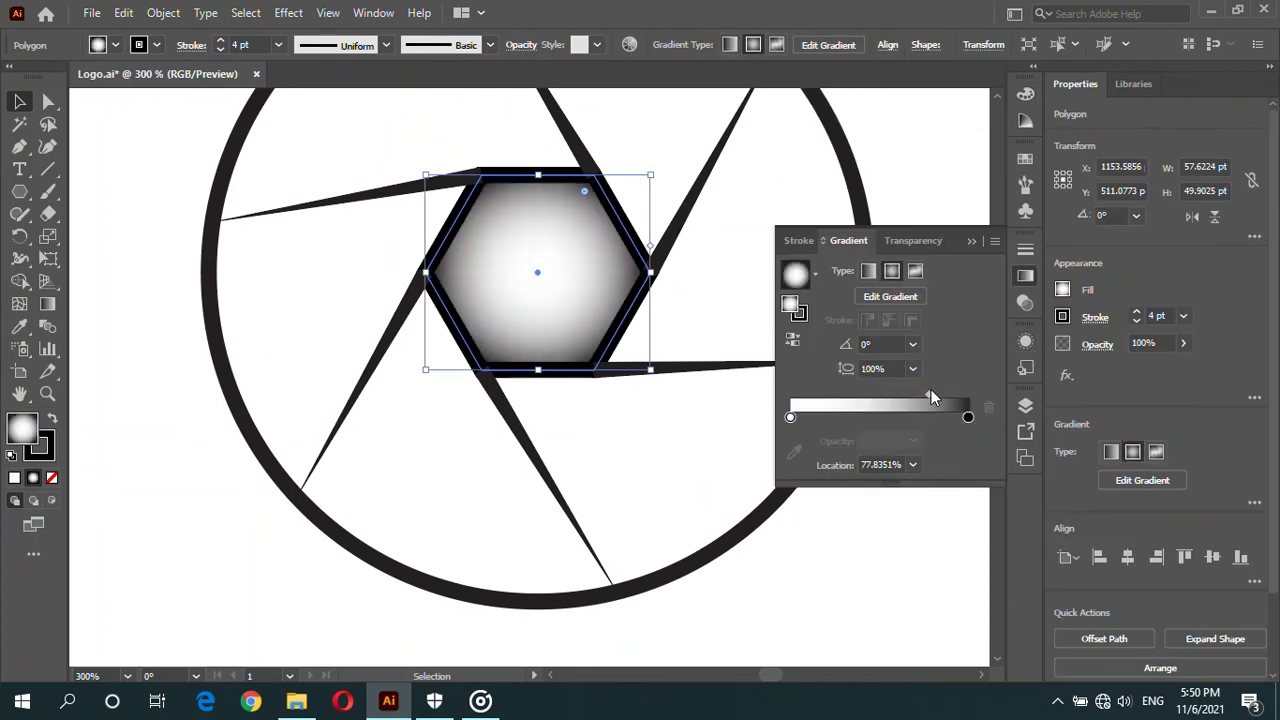
{"action": "left_click", "coordinate": [460, 403]}
{"action": "key", "text": "ctrl+1"}
{"action": "left_click", "coordinate": [458, 355]}
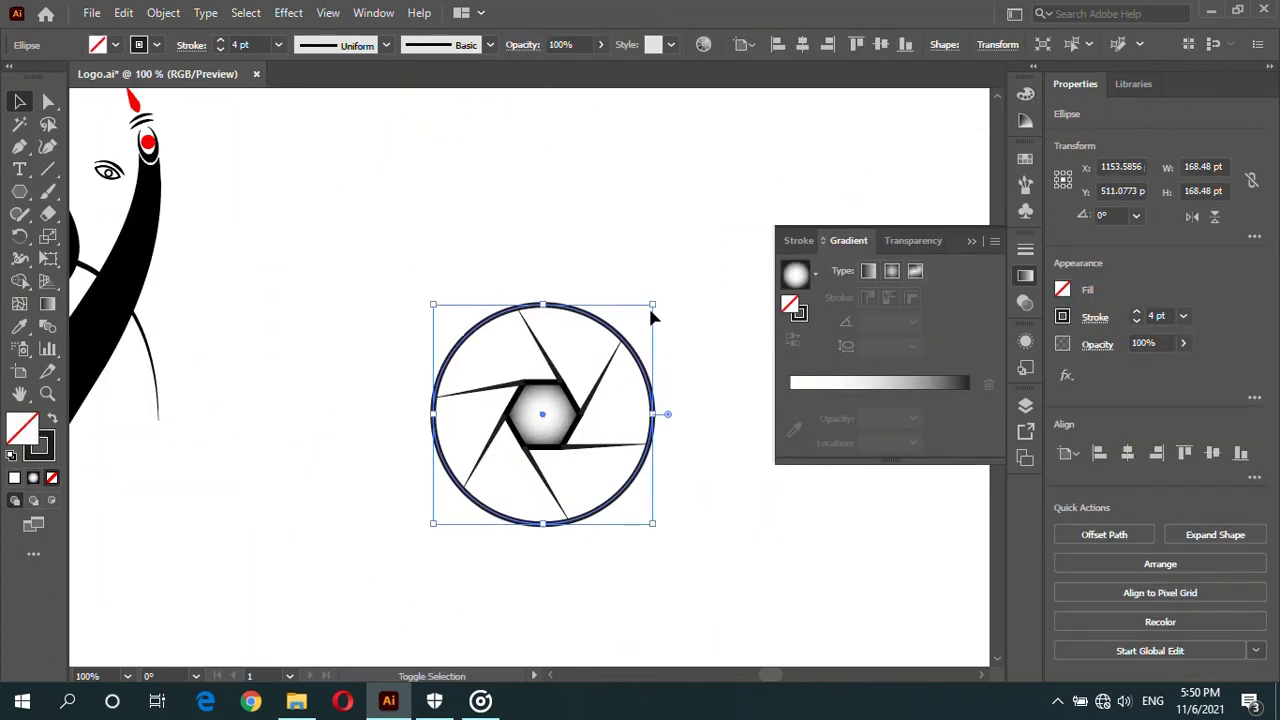
{"action": "left_click_drag", "start_coordinate": [670, 257], "coordinate": [414, 549]}
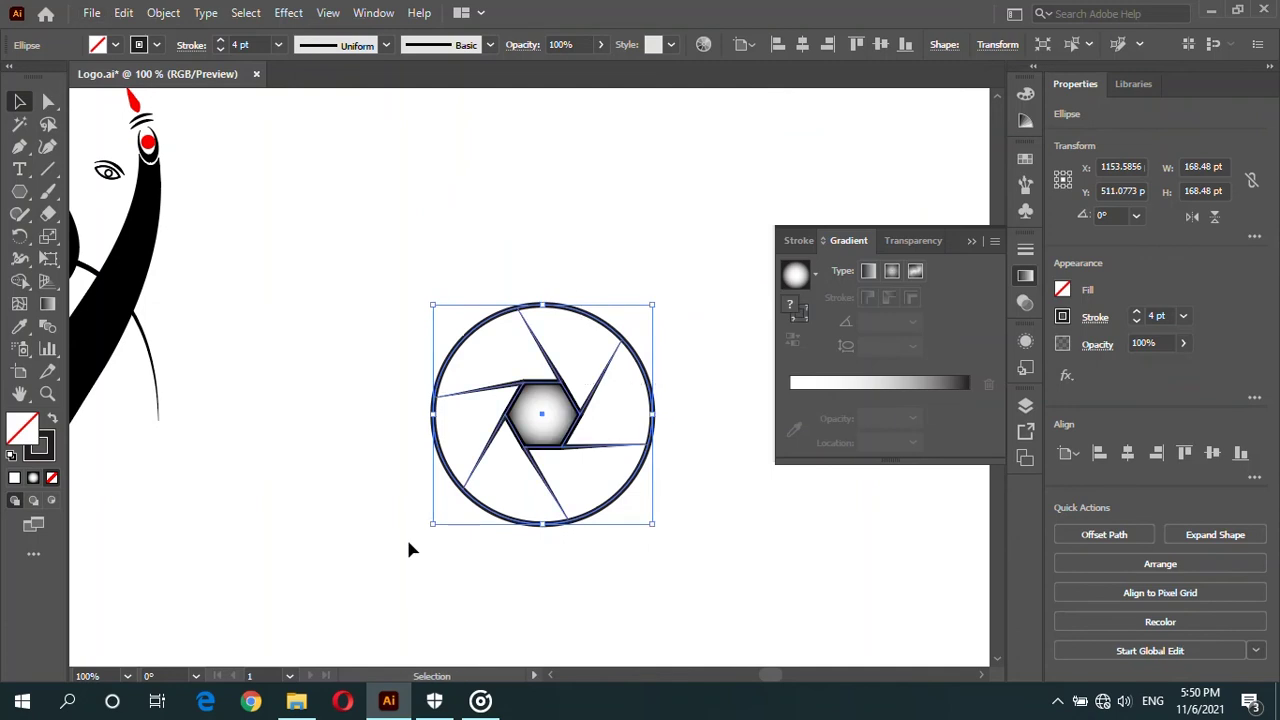
Step: Draw a larger circle over the aperture and centre them horizontally and vertically
{"action": "key", "text": "v"}
{"action": "left_click", "coordinate": [393, 273]}
{"action": "key", "text": "ctrl+minus"}
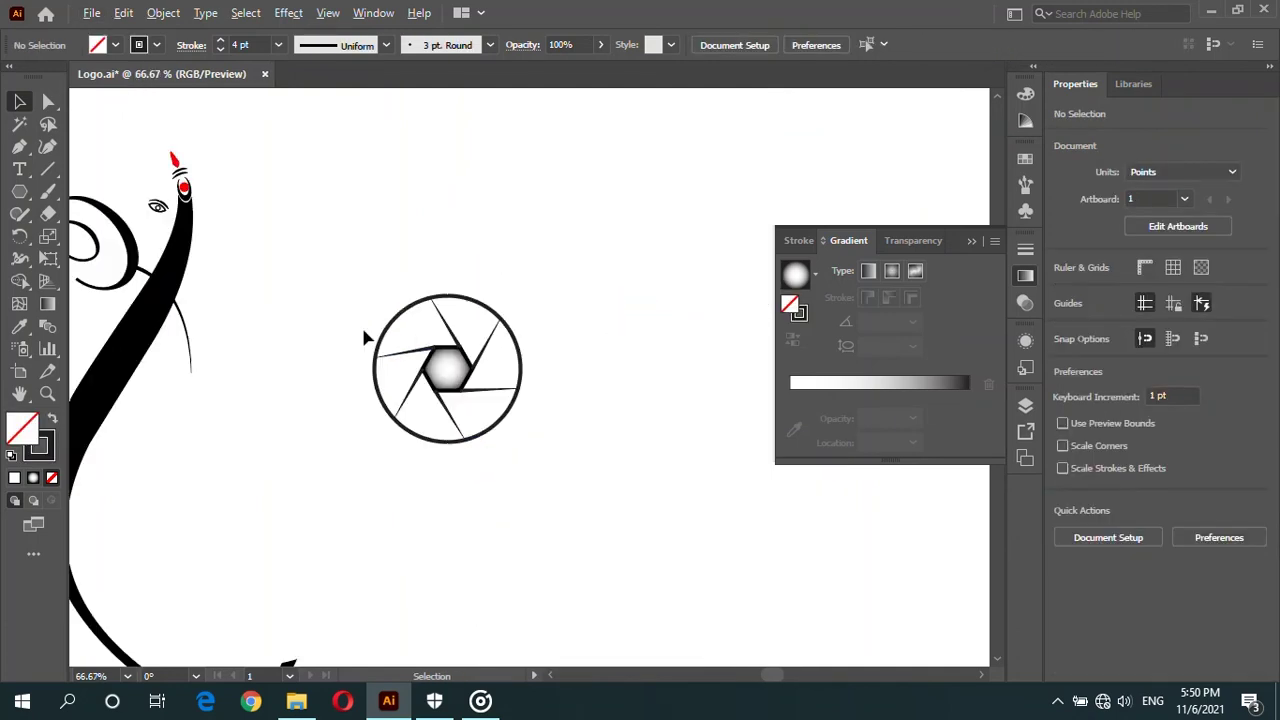
{"action": "right_click", "coordinate": [20, 193]}
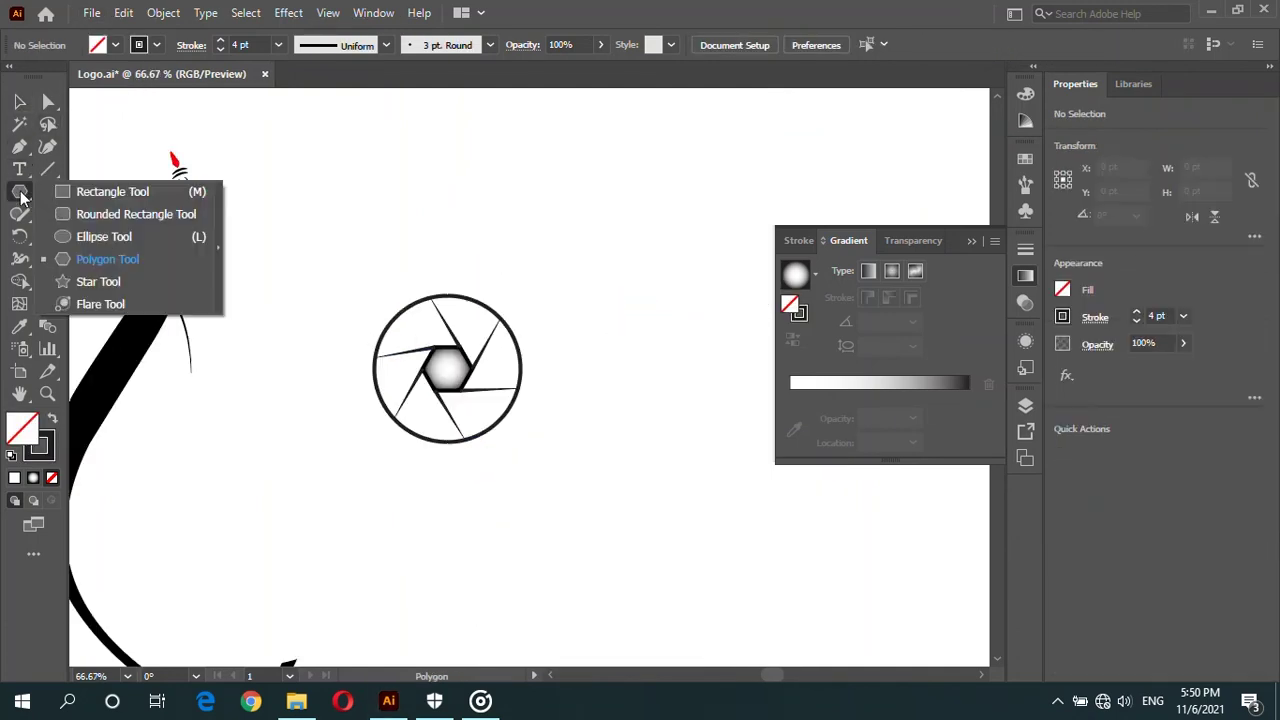
{"action": "left_click", "coordinate": [128, 240]}
{"action": "left_click_drag", "start_coordinate": [364, 276], "coordinate": [519, 430]}
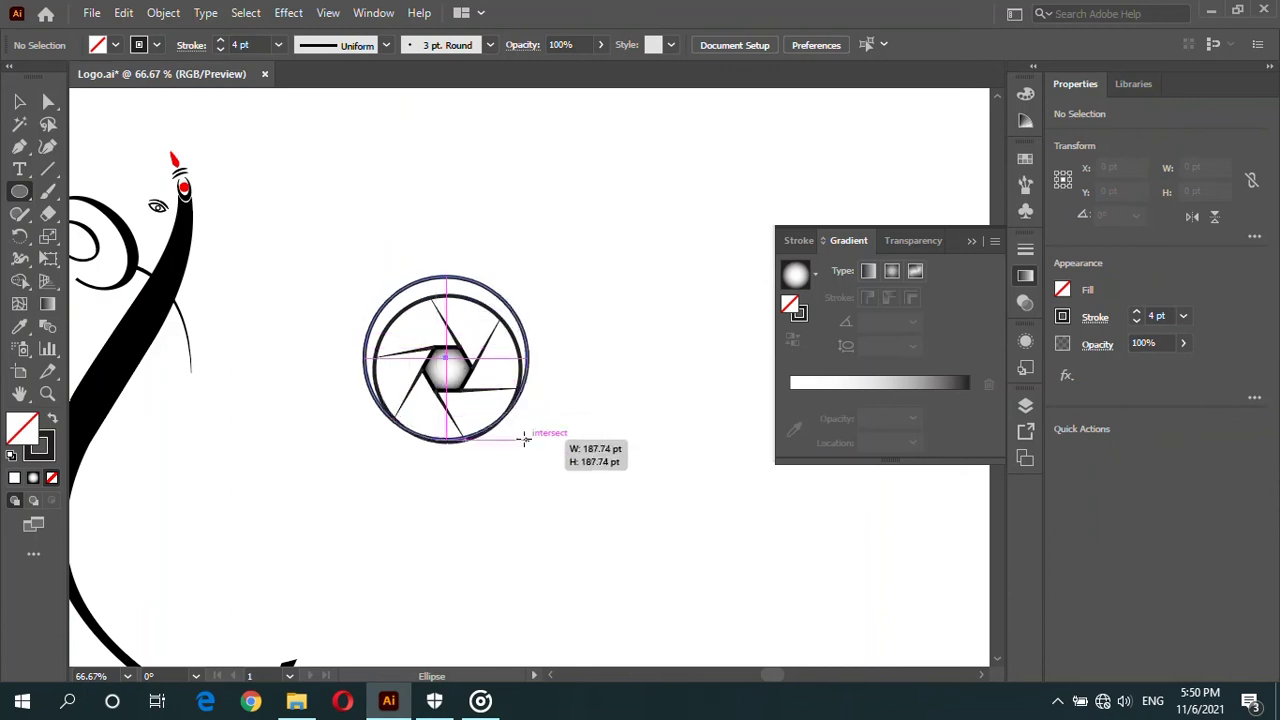
{"action": "key", "text": "v"}
{"action": "left_click_drag", "start_coordinate": [257, 223], "coordinate": [571, 465]}
{"action": "left_click", "coordinate": [802, 44]}
{"action": "left_click", "coordinate": [880, 44]}
Step: Re-align the 185.82 pt outer ring concentrically with the aperture and check the logo
{"action": "key", "text": "ctrl+plus"}
{"action": "key", "text": "ctrl+plus"}
{"action": "left_click", "coordinate": [530, 440]}
{"action": "left_click", "coordinate": [447, 283], "text": "shift"}
{"action": "left_click", "coordinate": [802, 44]}
{"action": "left_click", "coordinate": [880, 44]}
{"action": "left_click", "coordinate": [684, 161]}
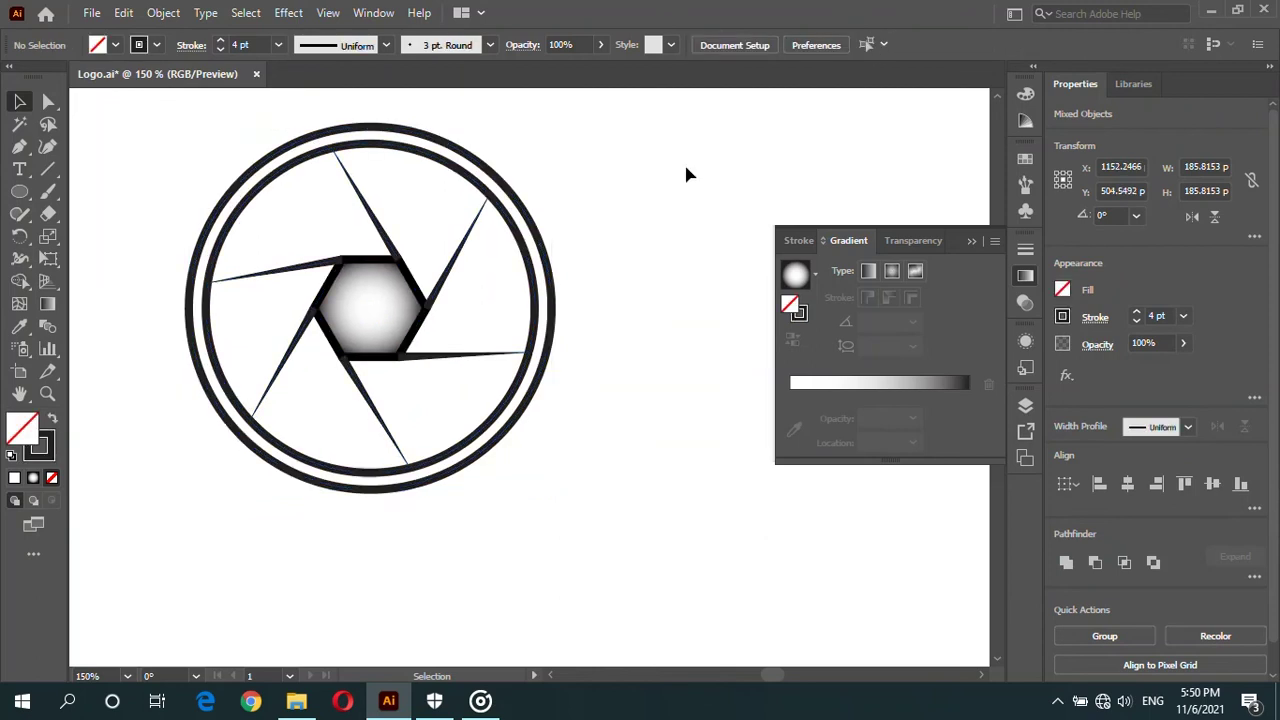
{"action": "key", "text": "ctrl+minus"}
{"action": "key", "text": "ctrl+minus"}
{"action": "key", "text": "ctrl+plus"}
{"action": "left_click", "coordinate": [602, 315]}
{"action": "scroll", "coordinate": [602, 315], "scroll_direction": "up", "scroll_amount": 2}
Step: Delete the outer ring's right half and taper the remaining arc with a width profile
{"action": "scroll", "coordinate": [668, 288], "scroll_direction": "down", "scroll_amount": 1}
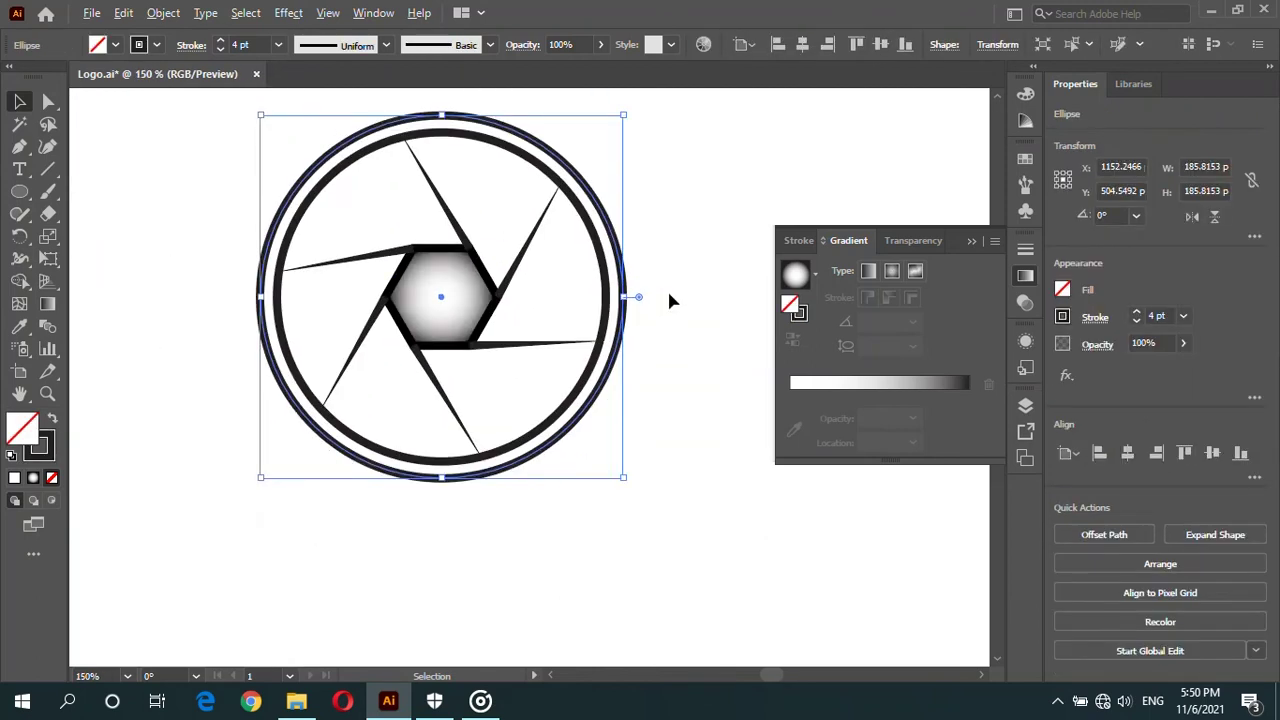
{"action": "scroll", "coordinate": [668, 288], "scroll_direction": "down", "scroll_amount": 1}
{"action": "left_click", "coordinate": [48, 101]}
{"action": "scroll", "coordinate": [585, 272], "scroll_direction": "up", "scroll_amount": 1}
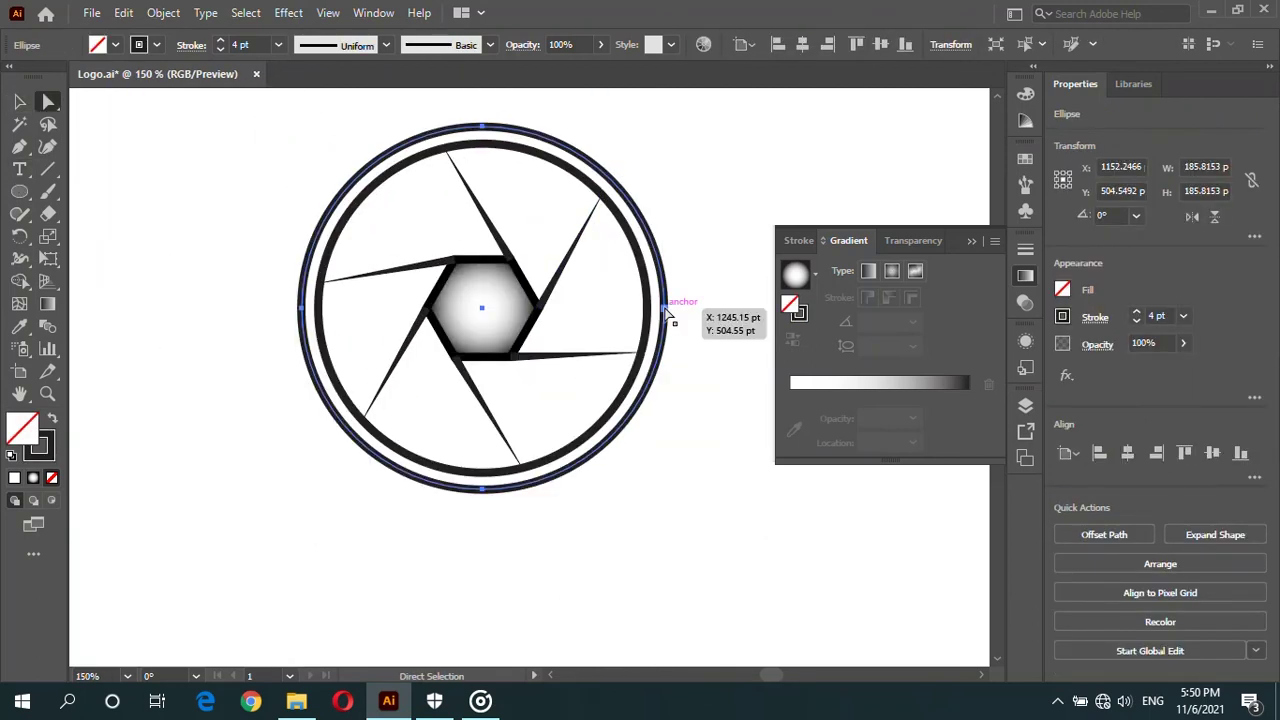
{"action": "left_click", "coordinate": [664, 308]}
{"action": "key", "text": "Delete"}
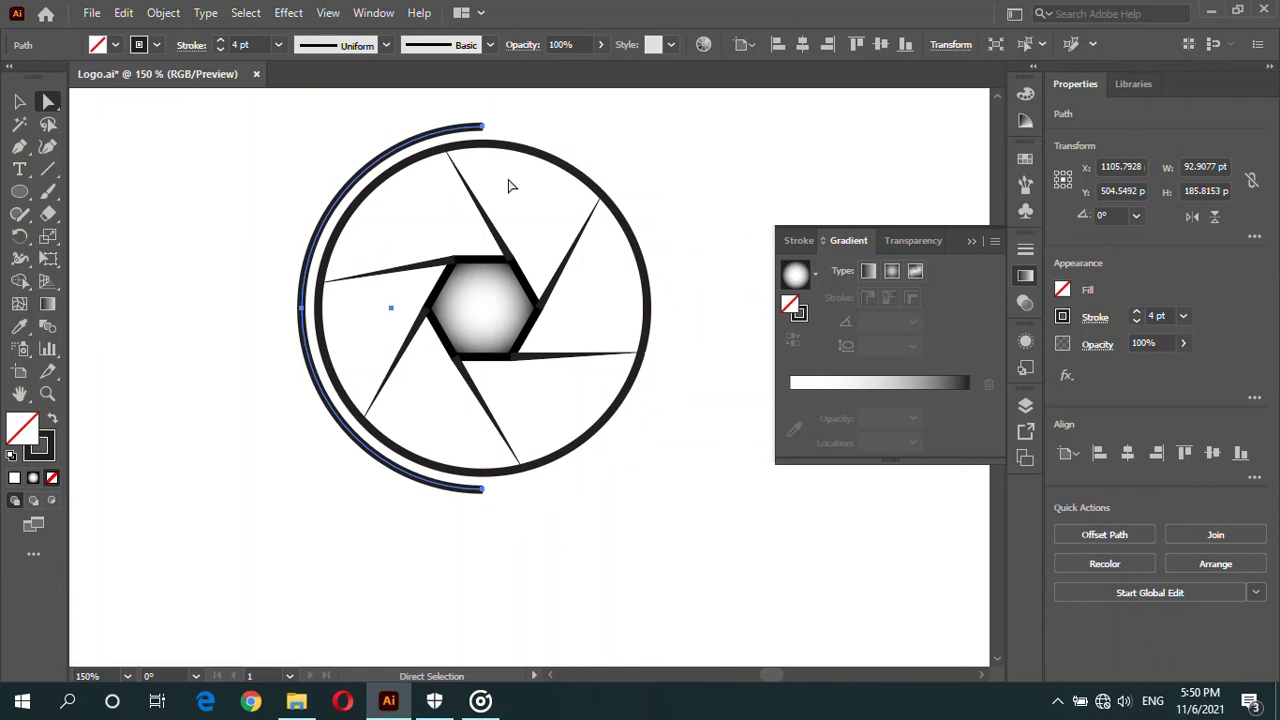
{"action": "left_click", "coordinate": [320, 45]}
{"action": "left_click", "coordinate": [328, 124]}
{"action": "left_click", "coordinate": [272, 148]}
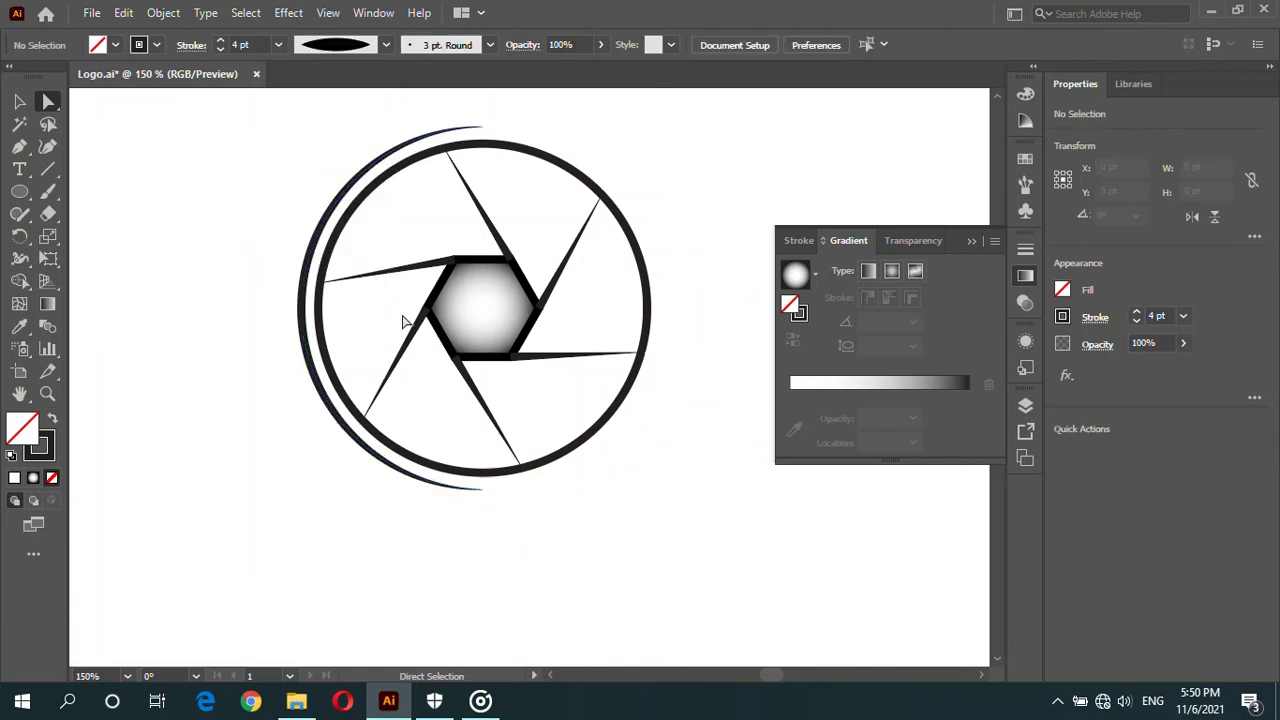
Step: Open the inner ring on its right, taper it with Width Profile 1, and delete the outer arc
{"action": "scroll", "coordinate": [434, 340], "scroll_direction": "down", "scroll_amount": 3}
{"action": "scroll", "coordinate": [502, 348], "scroll_direction": "up", "scroll_amount": 1}
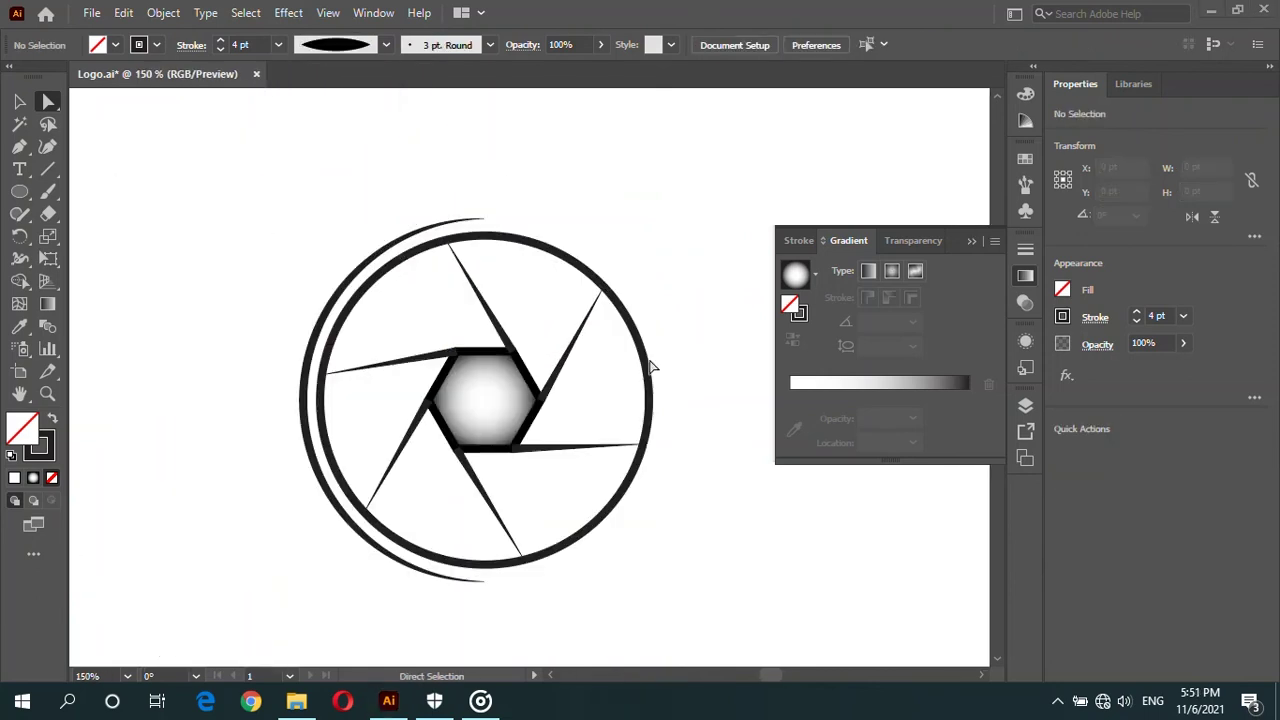
{"action": "left_click", "coordinate": [651, 364]}
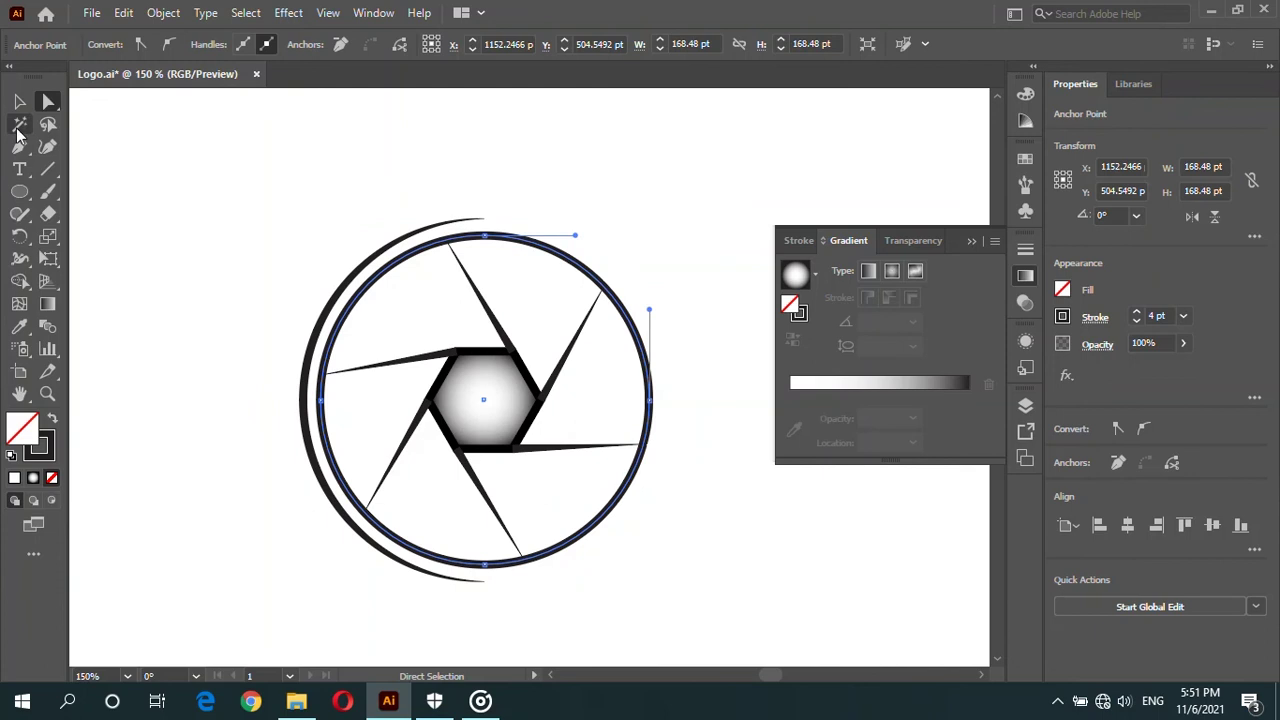
{"action": "left_click", "coordinate": [625, 318]}
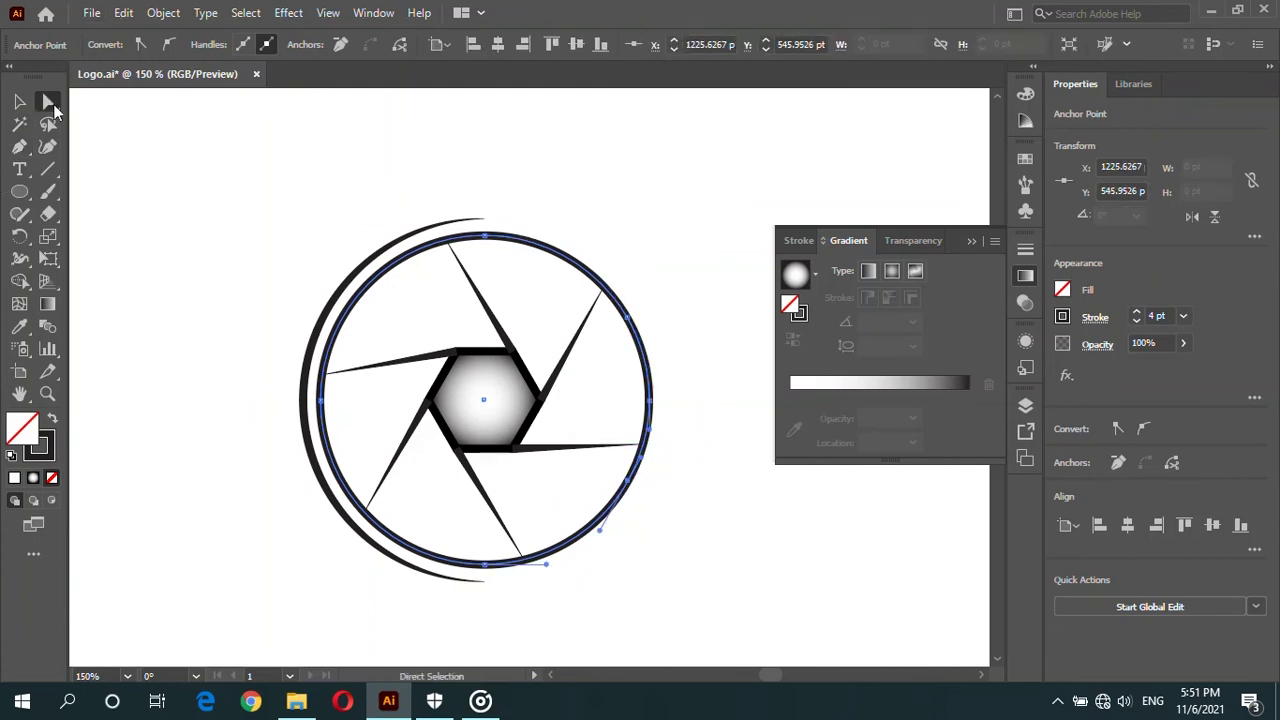
{"action": "key", "text": "Delete"}
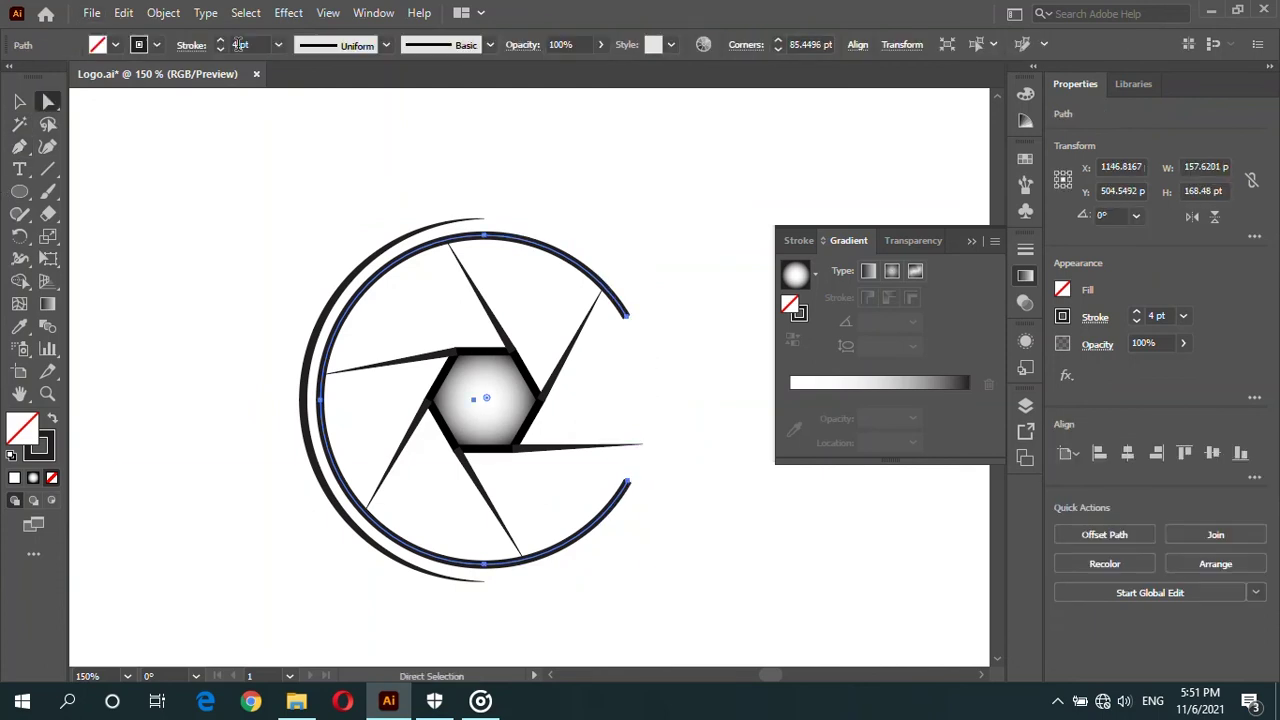
{"action": "left_click", "coordinate": [386, 44]}
{"action": "left_click", "coordinate": [340, 112]}
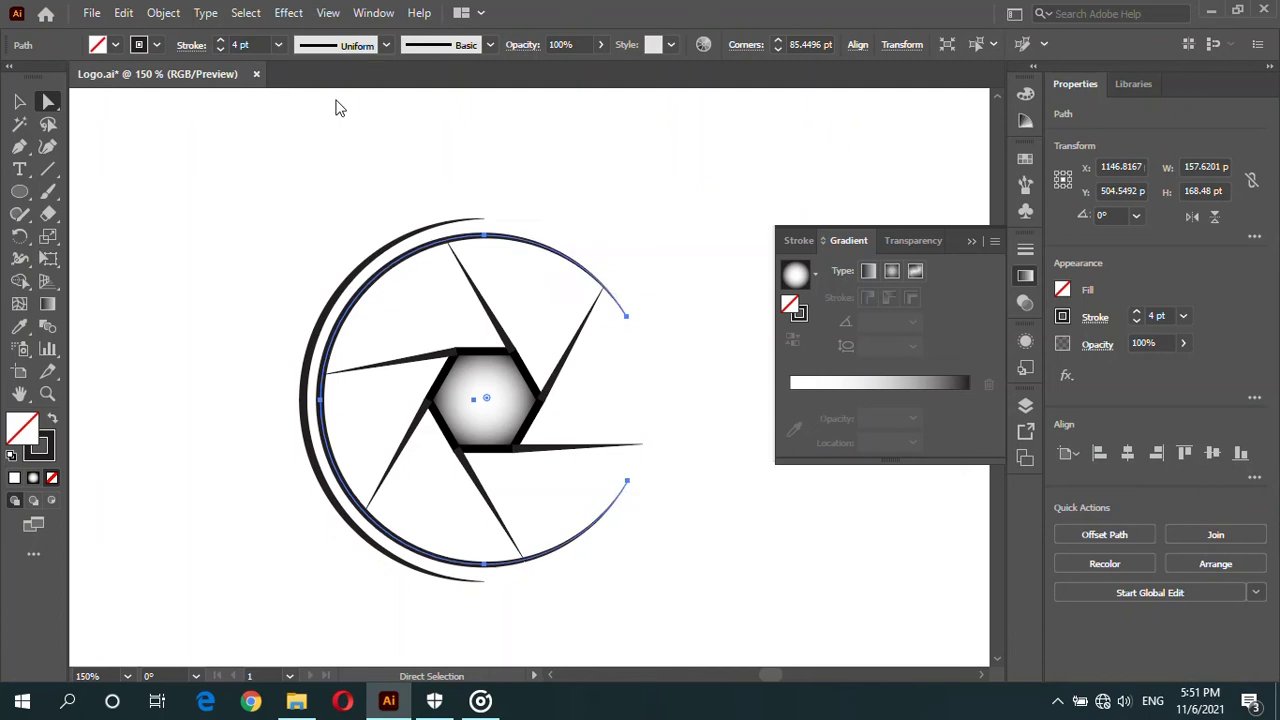
{"action": "left_click", "coordinate": [422, 228]}
{"action": "key", "text": "Delete"}
{"action": "key", "text": "Delete"}
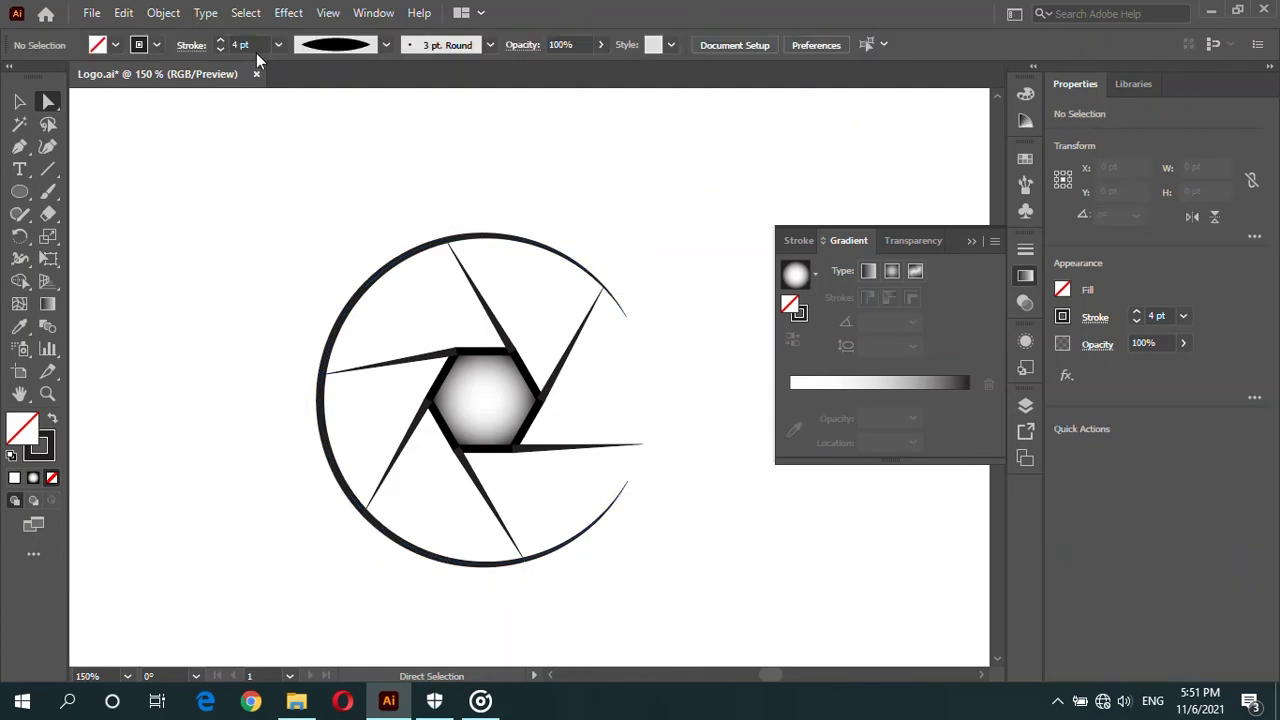
{"action": "left_click", "coordinate": [508, 240]}
{"action": "left_click", "coordinate": [323, 209]}
Step: Duplicate the aperture ring's arc slightly left, stretch the copy taller and nudge it down
{"action": "key", "text": "v"}
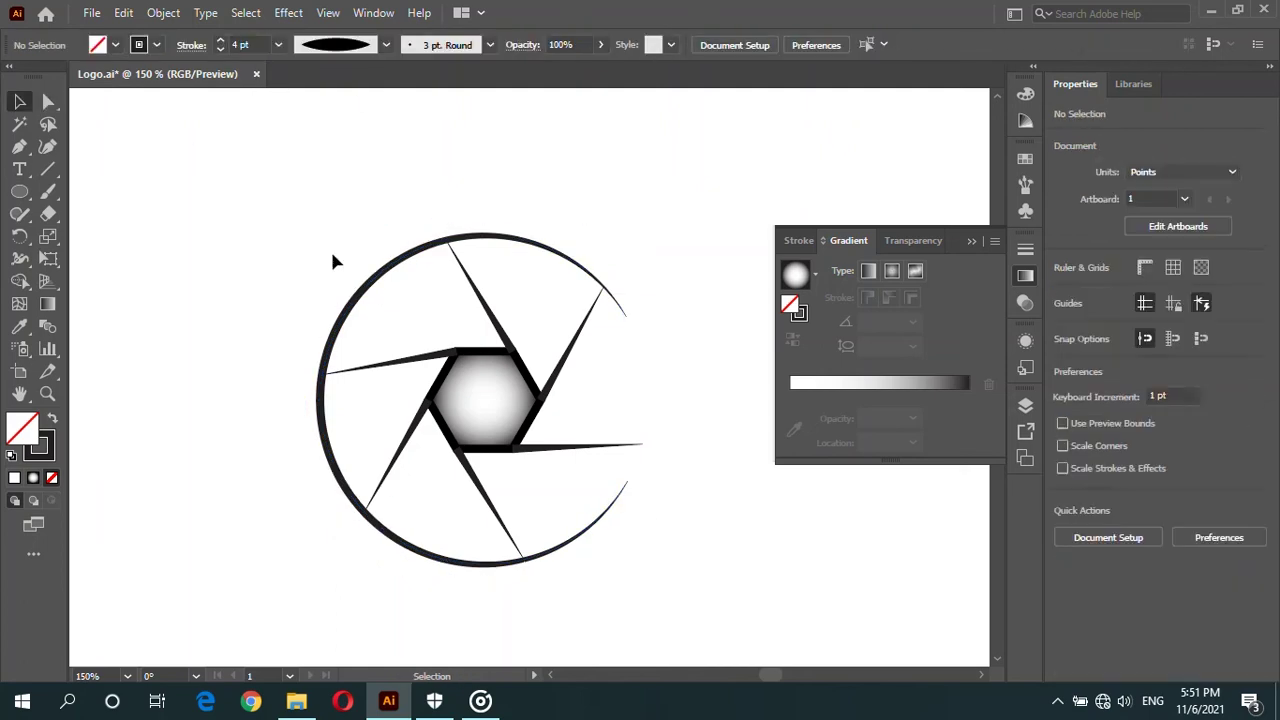
{"action": "left_click", "coordinate": [372, 290]}
{"action": "double_click", "coordinate": [372, 290]}
{"action": "scroll", "coordinate": [240, 44], "scroll_direction": "up", "scroll_amount": 4}
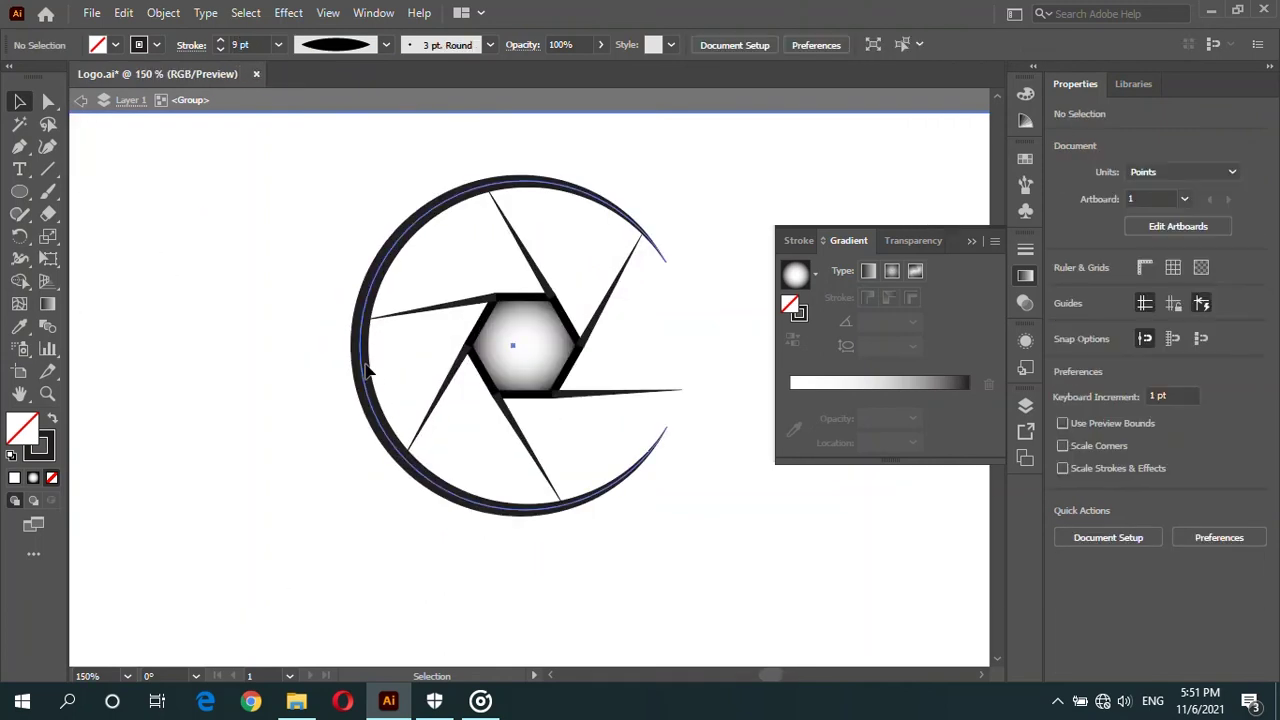
{"action": "left_click_drag", "start_coordinate": [367, 370], "coordinate": [346, 372], "text": "alt"}
{"action": "scroll", "coordinate": [250, 46], "scroll_direction": "down", "scroll_amount": 3}
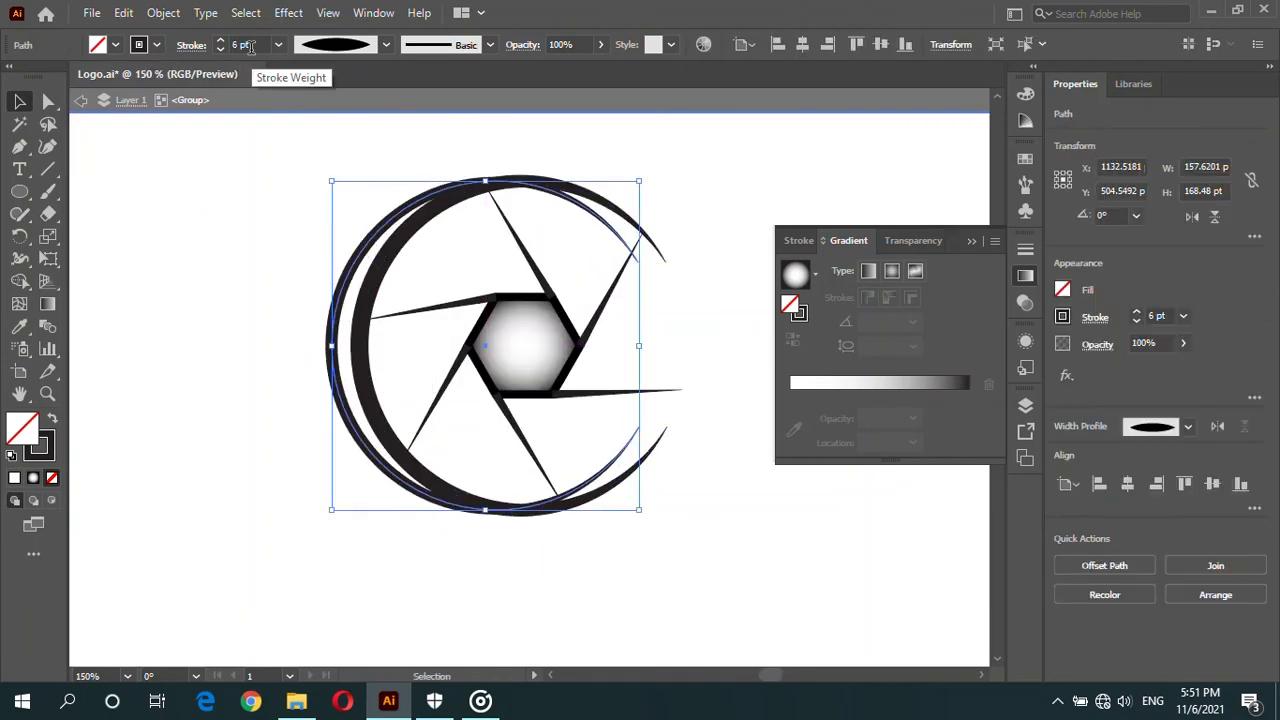
{"action": "left_click_drag", "start_coordinate": [486, 182], "coordinate": [485, 163]}
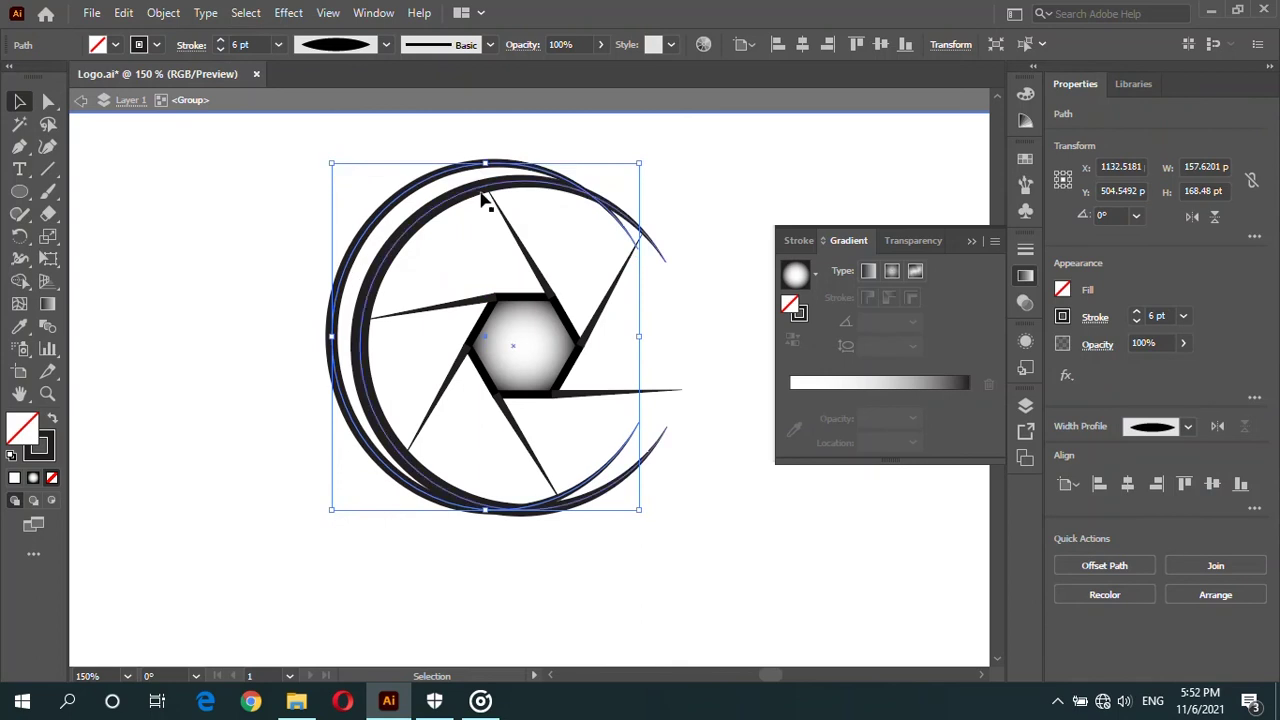
{"action": "key", "text": "Down"}
{"action": "key", "text": "Down"}
{"action": "key", "text": "Down"}
{"action": "key", "text": "Down"}
{"action": "key", "text": "Down"}
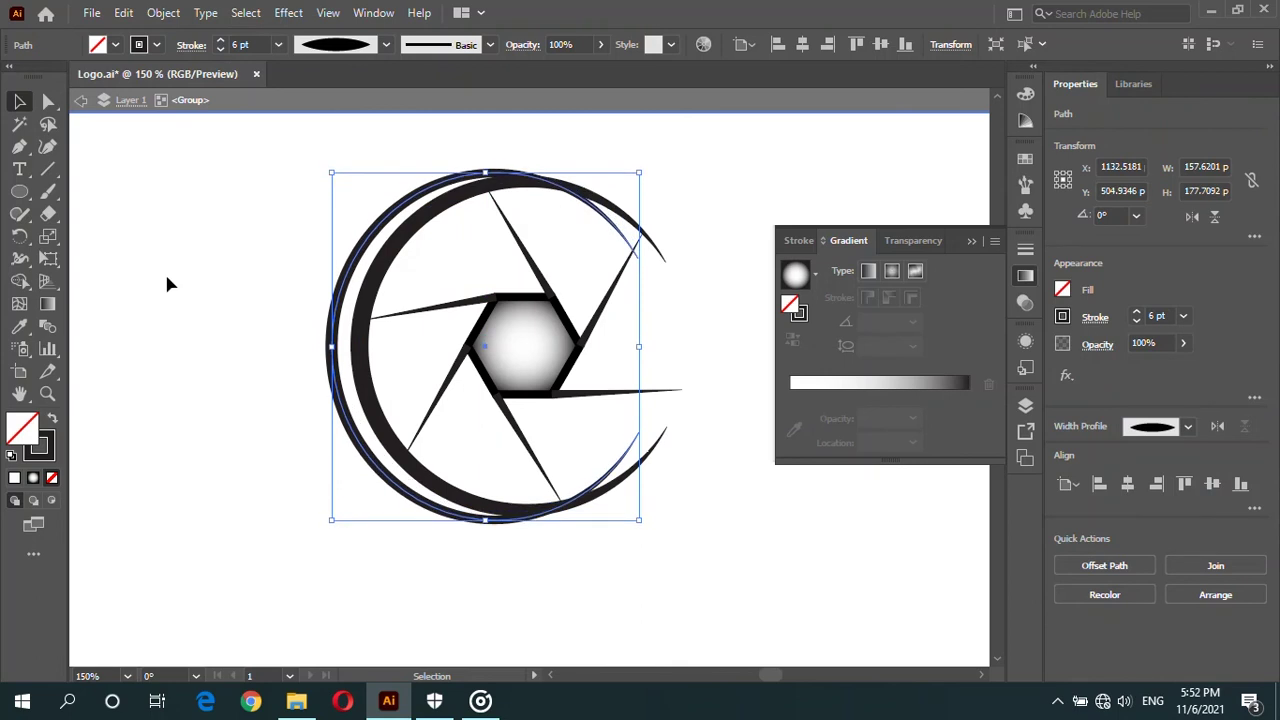
Step: Delete the outer arc's lower-right segment so only a left crescent remains
{"action": "left_click", "coordinate": [48, 101]}
{"action": "left_click", "coordinate": [640, 242]}
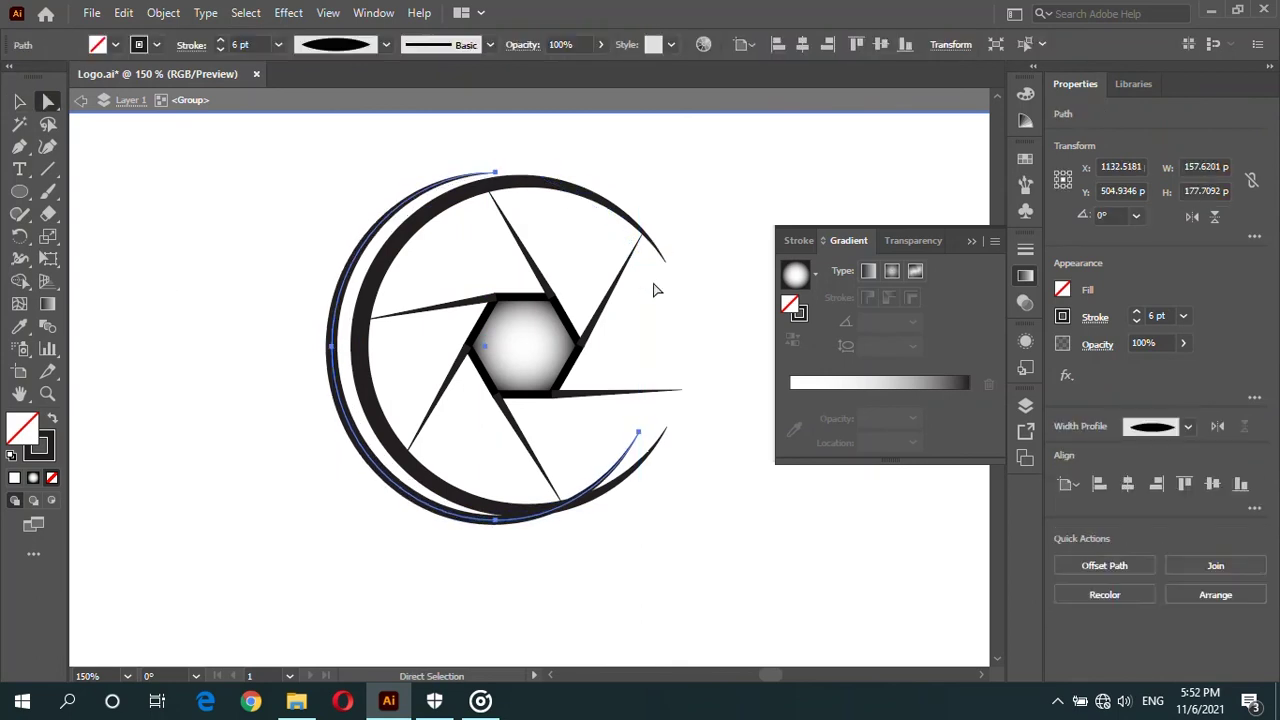
{"action": "left_click", "coordinate": [640, 437]}
{"action": "key", "text": "Delete"}
{"action": "left_click", "coordinate": [228, 220]}
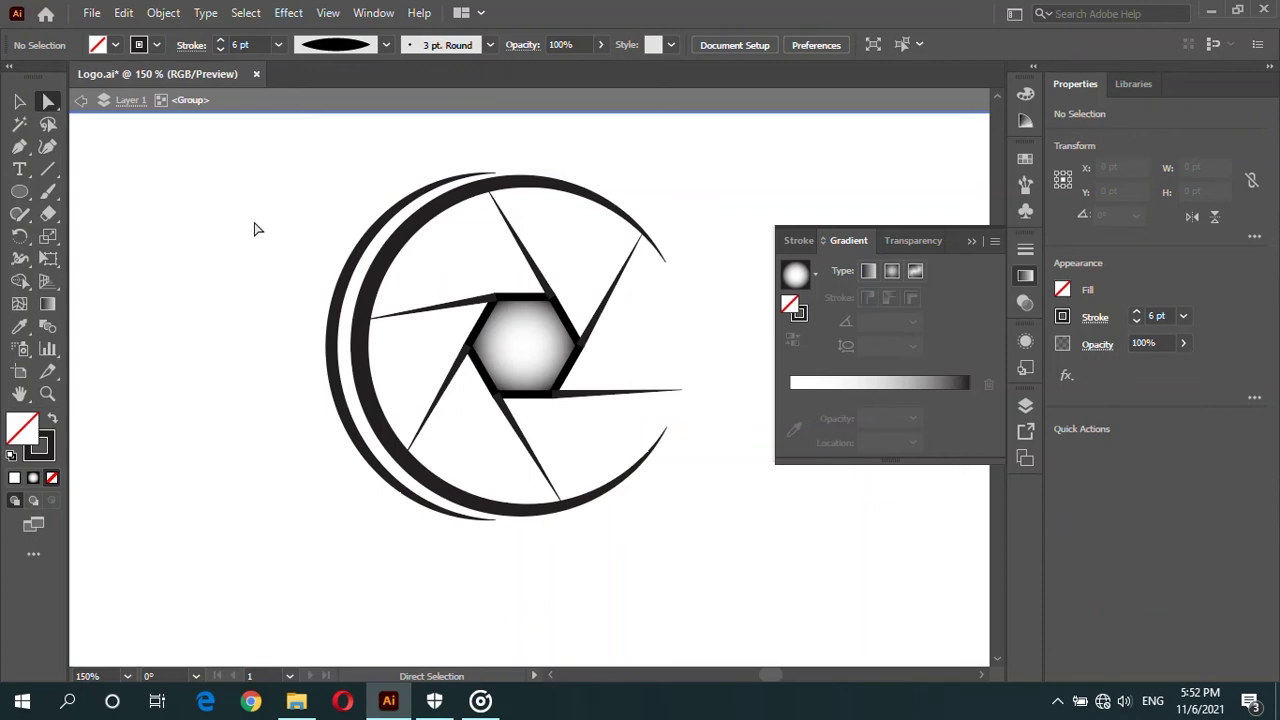
{"action": "scroll", "coordinate": [254, 229], "scroll_direction": "down", "scroll_amount": 1}
{"action": "scroll", "coordinate": [274, 229], "scroll_direction": "up", "scroll_amount": 1}
Step: Stretch the outer arc slightly upward
{"action": "left_click", "coordinate": [337, 263]}
{"action": "left_click", "coordinate": [17, 103]}
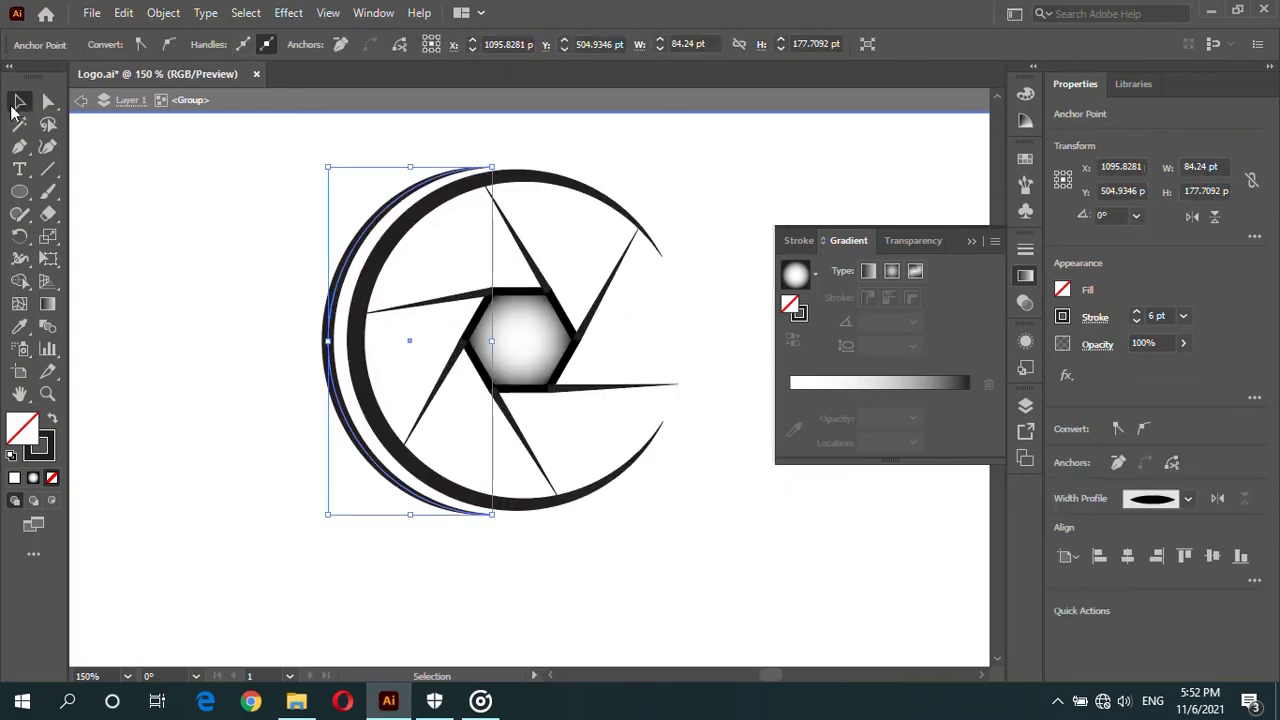
{"action": "left_click_drag", "start_coordinate": [410, 167], "coordinate": [410, 161]}
{"action": "left_click", "coordinate": [277, 283]}
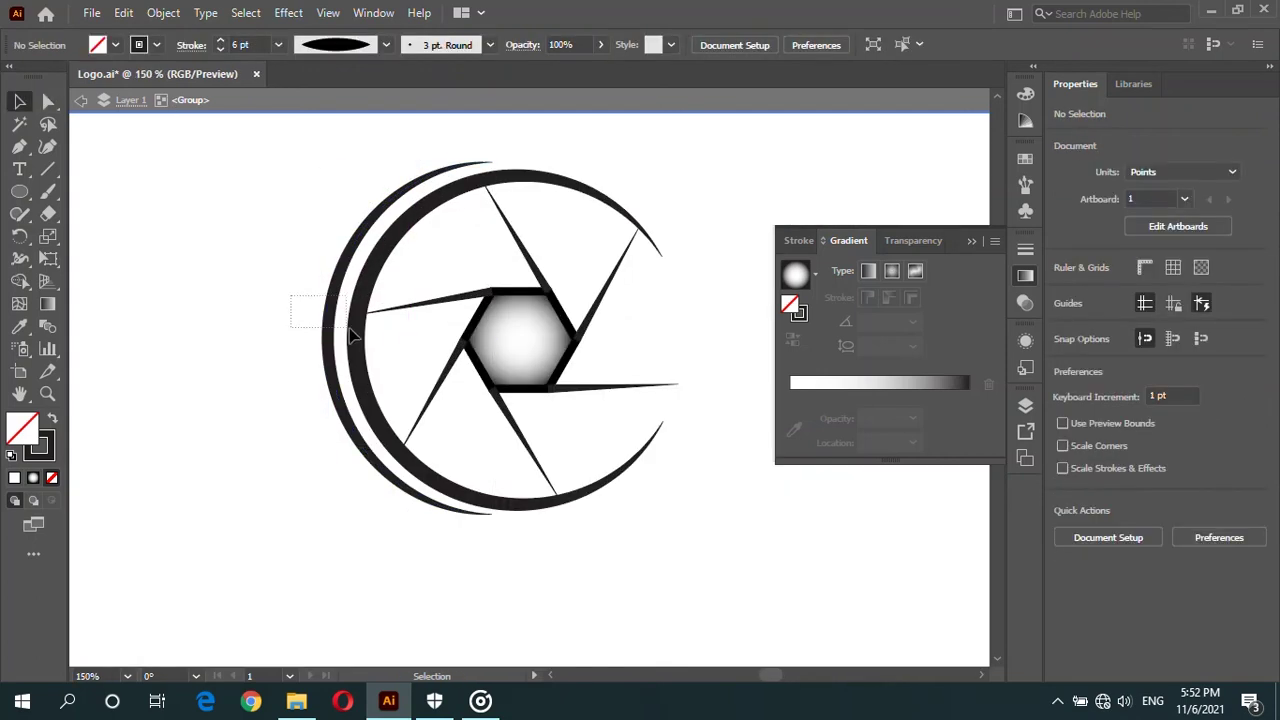
Step: Check the thin outer crescent path by selecting it, then clear the selection
{"action": "mouse_move", "coordinate": [350, 335]}
{"action": "left_mouse_down"}
{"action": "mouse_move", "coordinate": [335, 320]}
{"action": "mouse_move", "coordinate": [330, 358]}
{"action": "left_mouse_up"}
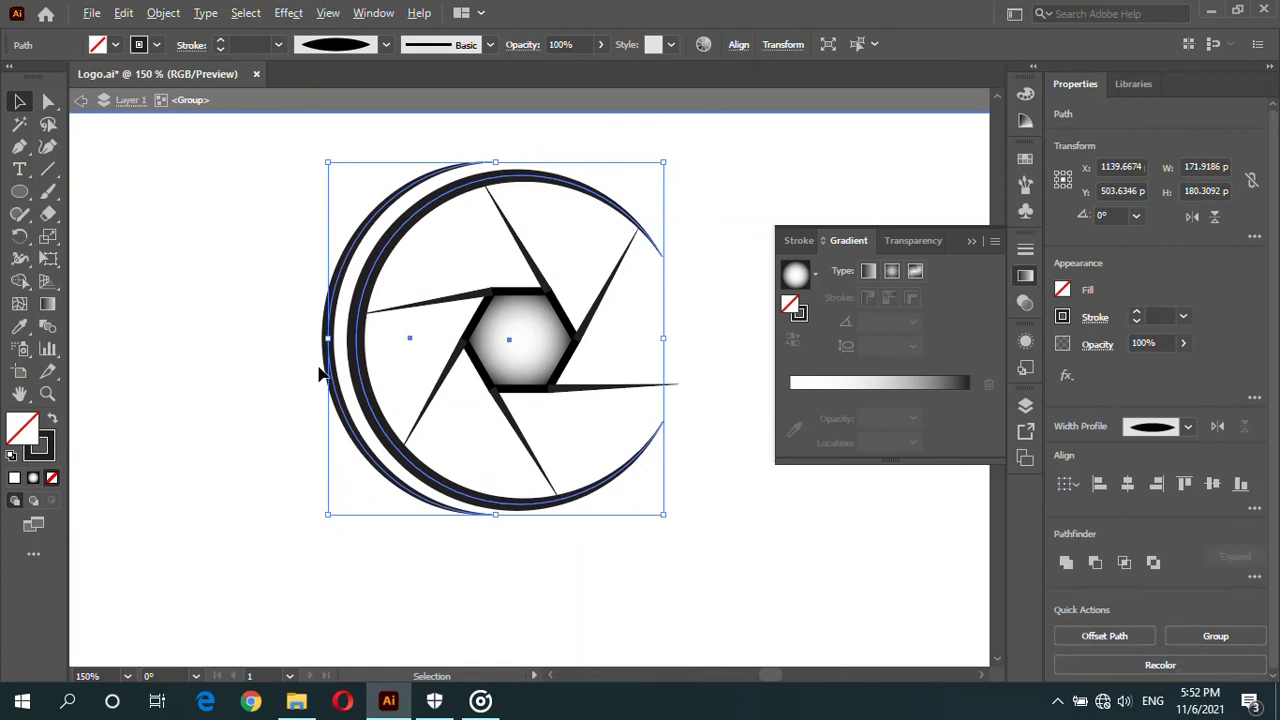
{"action": "scroll", "coordinate": [340, 350], "scroll_direction": "up", "scroll_amount": 2}
{"action": "left_click", "coordinate": [336, 337]}
{"action": "scroll", "coordinate": [336, 337], "scroll_direction": "down", "scroll_amount": 2}
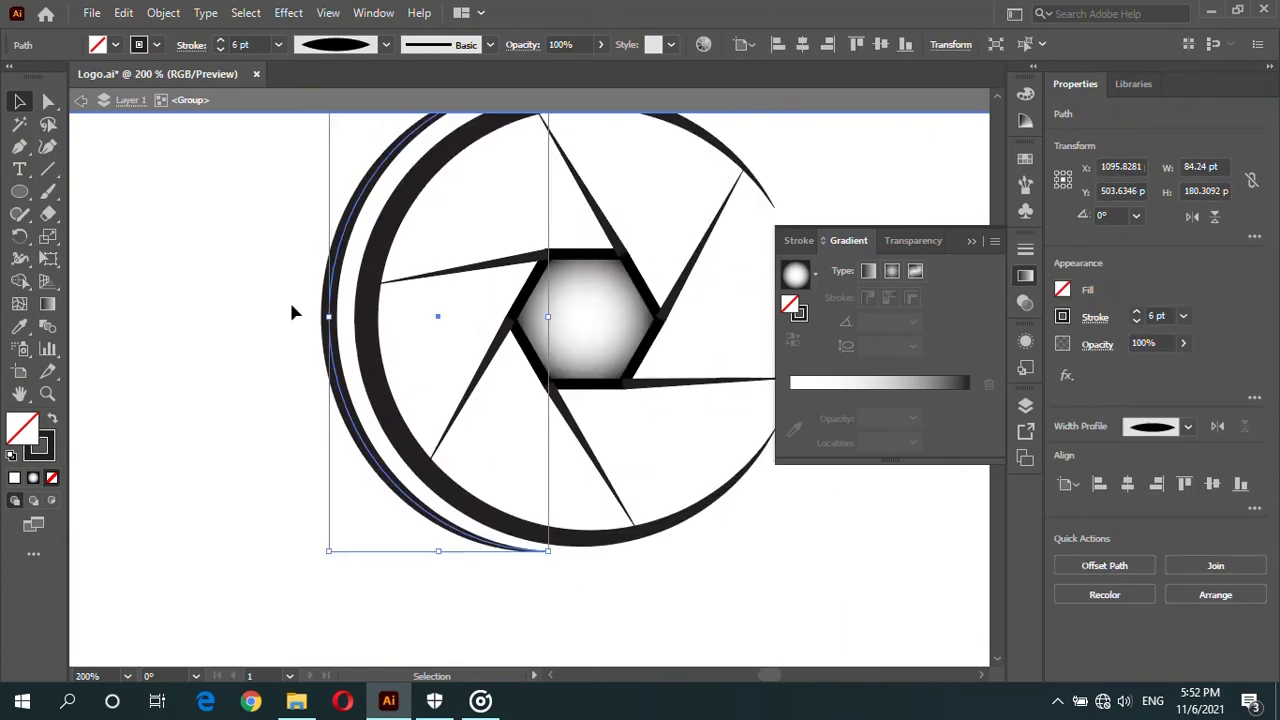
{"action": "left_click", "coordinate": [294, 314]}
{"action": "left_click_drag", "start_coordinate": [300, 300], "coordinate": [393, 312]}
{"action": "left_click", "coordinate": [243, 244]}
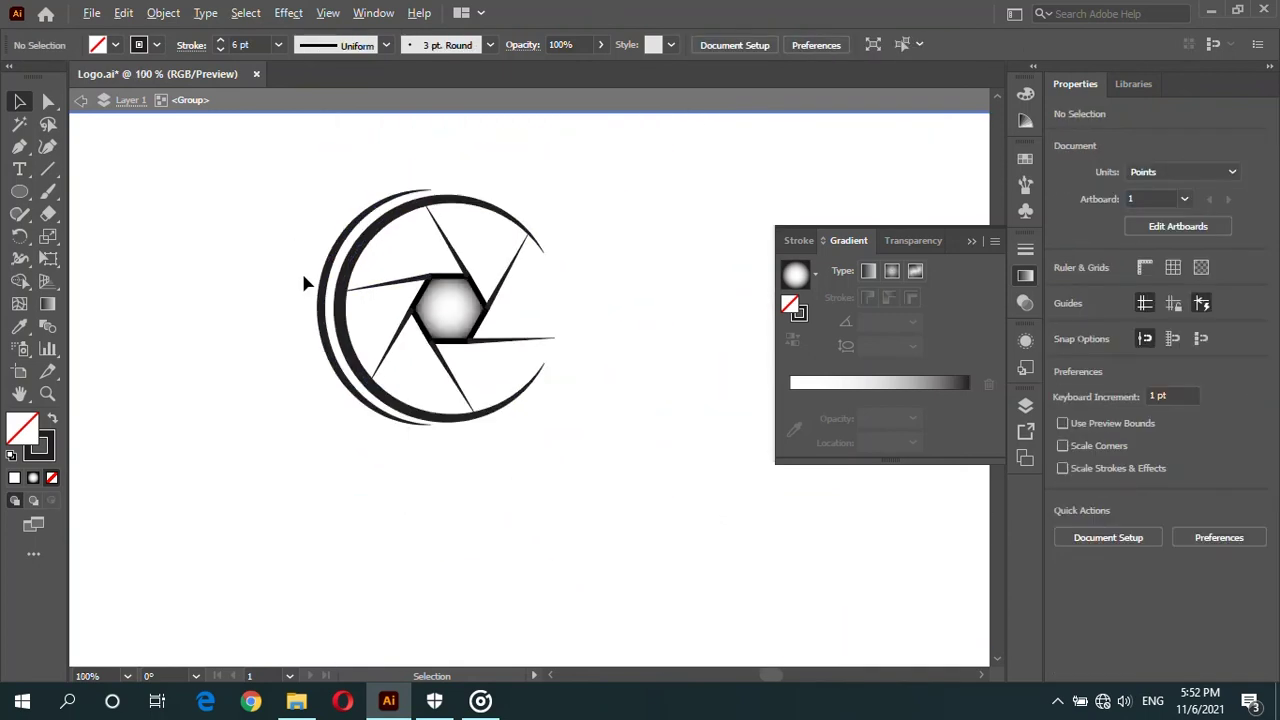
{"action": "left_click", "coordinate": [316, 292]}
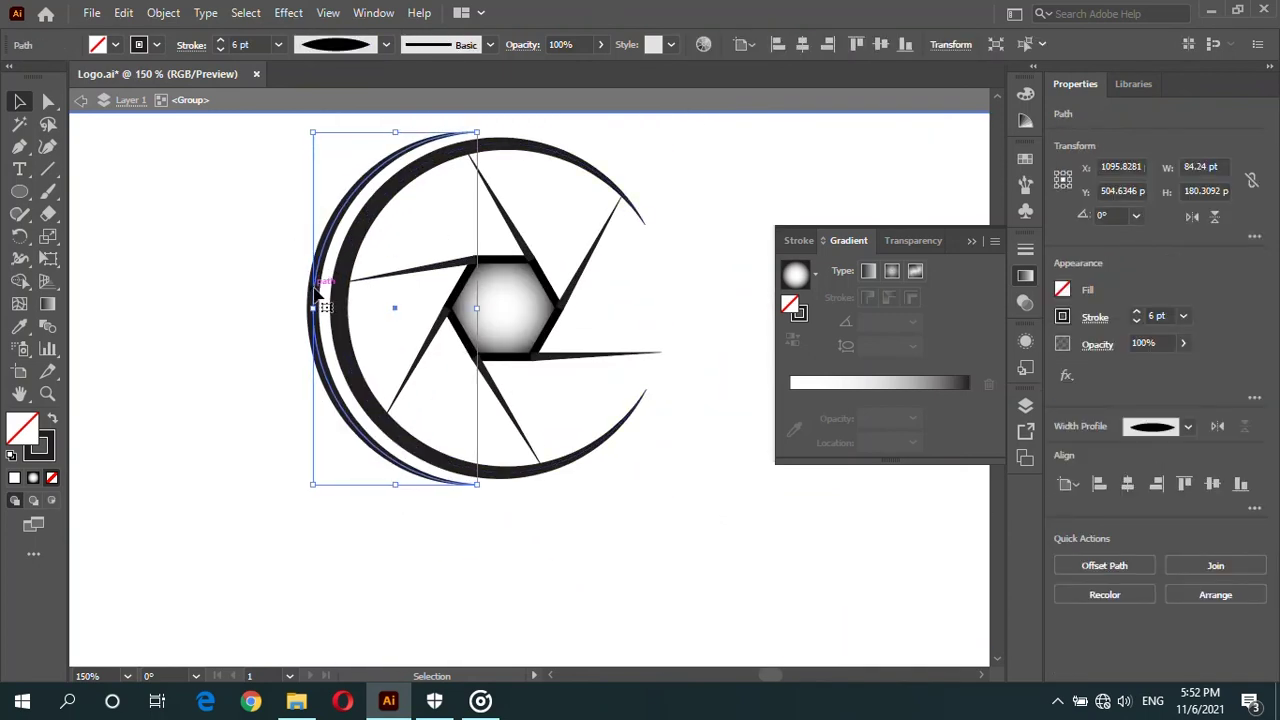
{"action": "left_click", "coordinate": [358, 305]}
Step: Zoom out and select the whole aperture C group
{"action": "scroll", "coordinate": [358, 305], "scroll_direction": "down", "scroll_amount": 3}
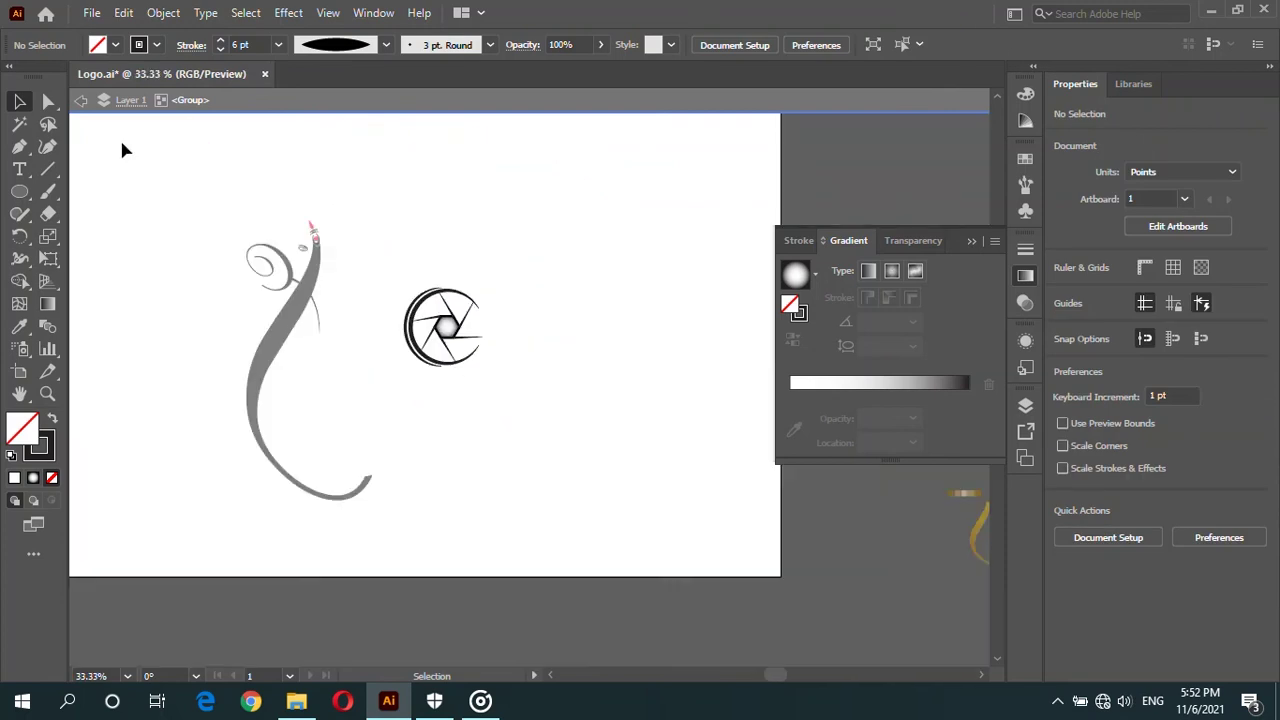
{"action": "scroll", "coordinate": [404, 316], "scroll_direction": "up", "scroll_amount": 3}
{"action": "scroll", "coordinate": [404, 316], "scroll_direction": "down", "scroll_amount": 1}
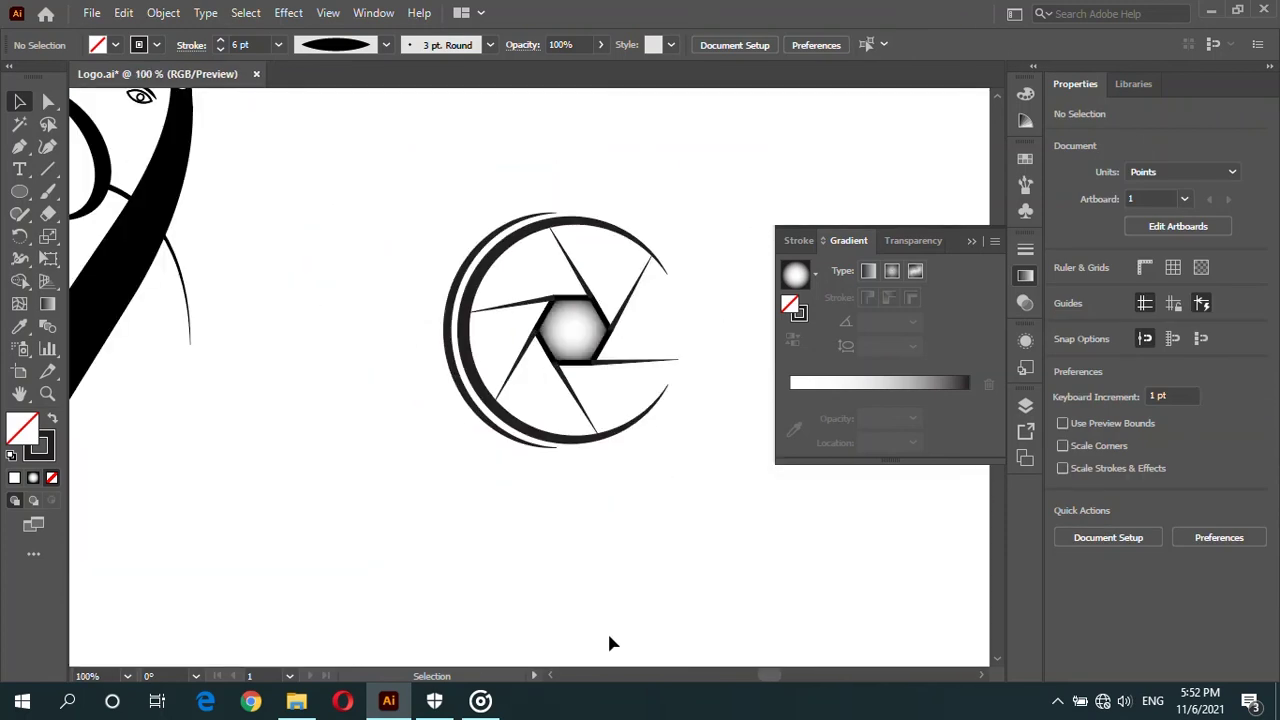
{"action": "left_click", "coordinate": [575, 398]}
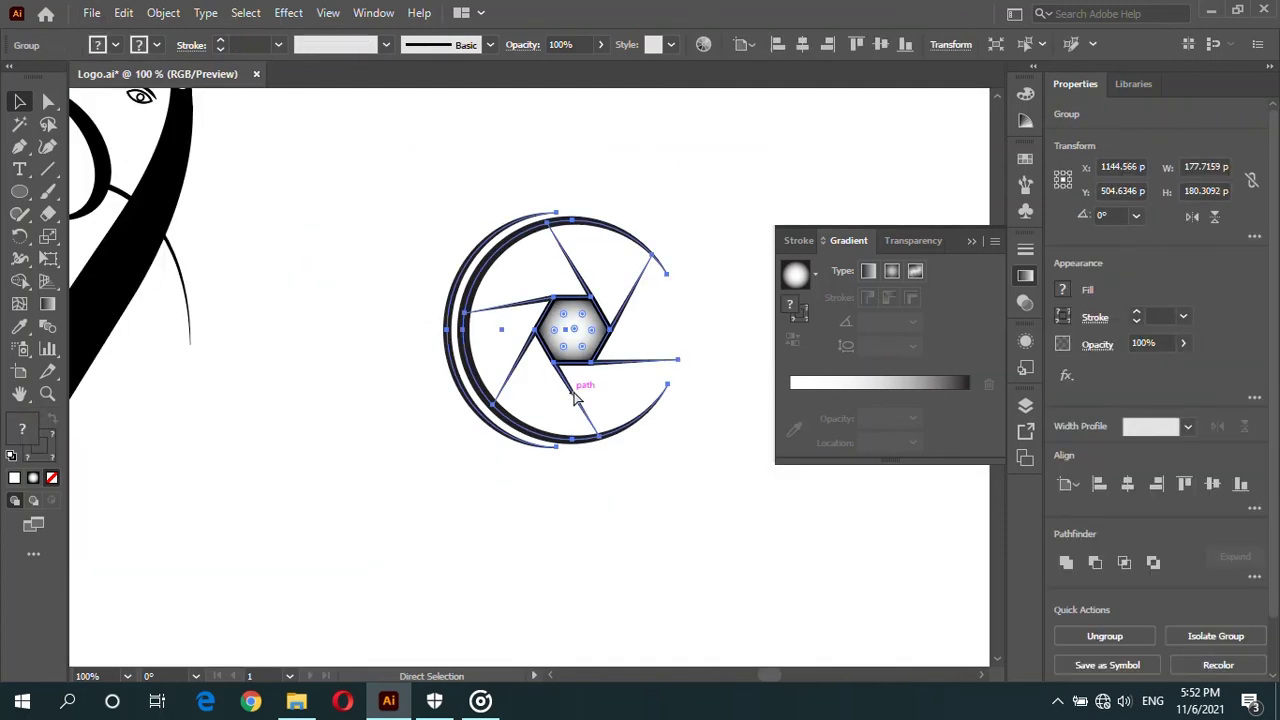
Step: Move the aperture C into the figure's lower curve
{"action": "scroll", "coordinate": [597, 393], "scroll_direction": "down", "scroll_amount": 3}
{"action": "scroll", "coordinate": [600, 394], "scroll_direction": "up", "scroll_amount": 2}
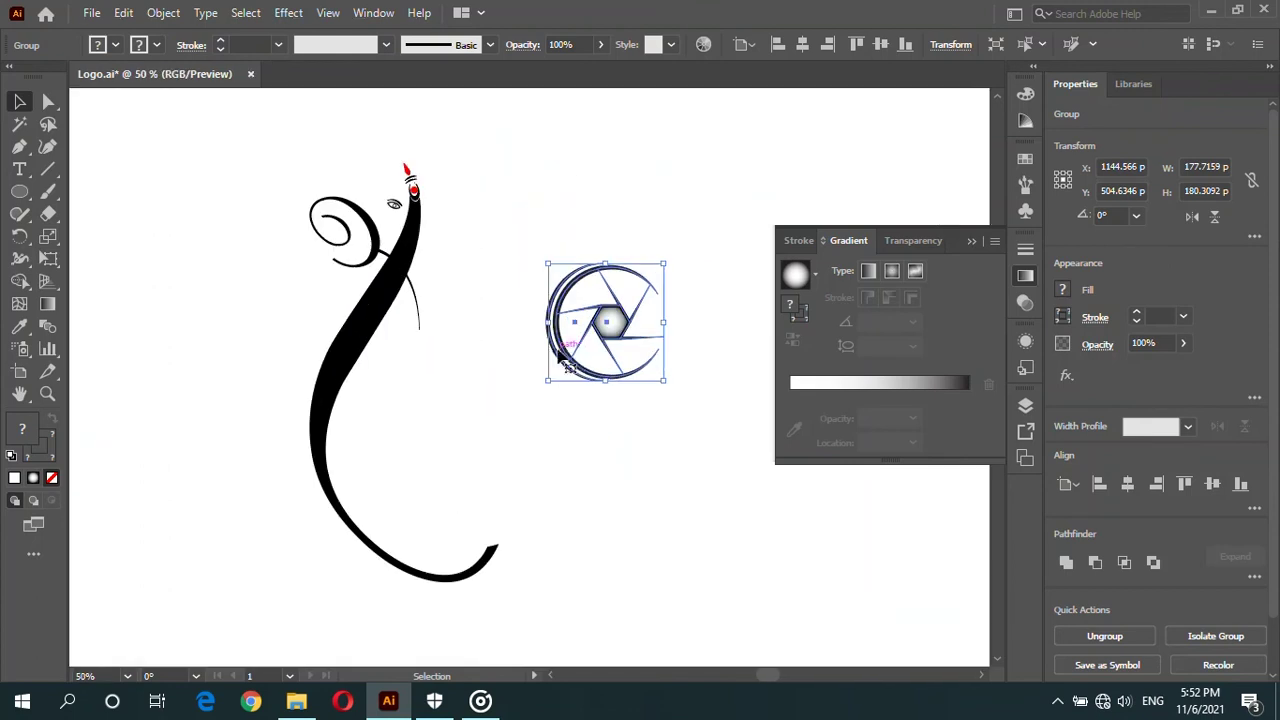
{"action": "left_click_drag", "start_coordinate": [565, 355], "coordinate": [372, 428]}
{"action": "left_click", "coordinate": [495, 450]}
{"action": "scroll", "coordinate": [495, 450], "scroll_direction": "up", "scroll_amount": 2}
{"action": "scroll", "coordinate": [500, 431], "scroll_direction": "down", "scroll_amount": 1}
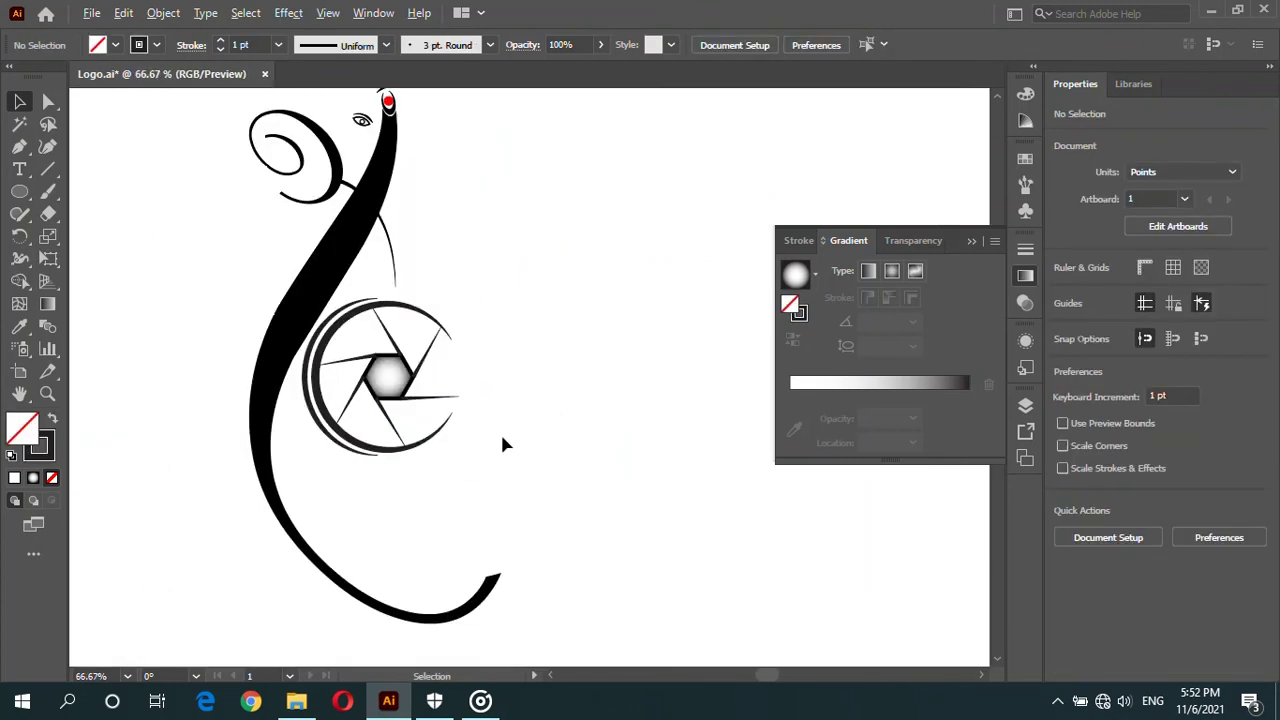
{"action": "scroll", "coordinate": [462, 413], "scroll_direction": "up", "scroll_amount": 1}
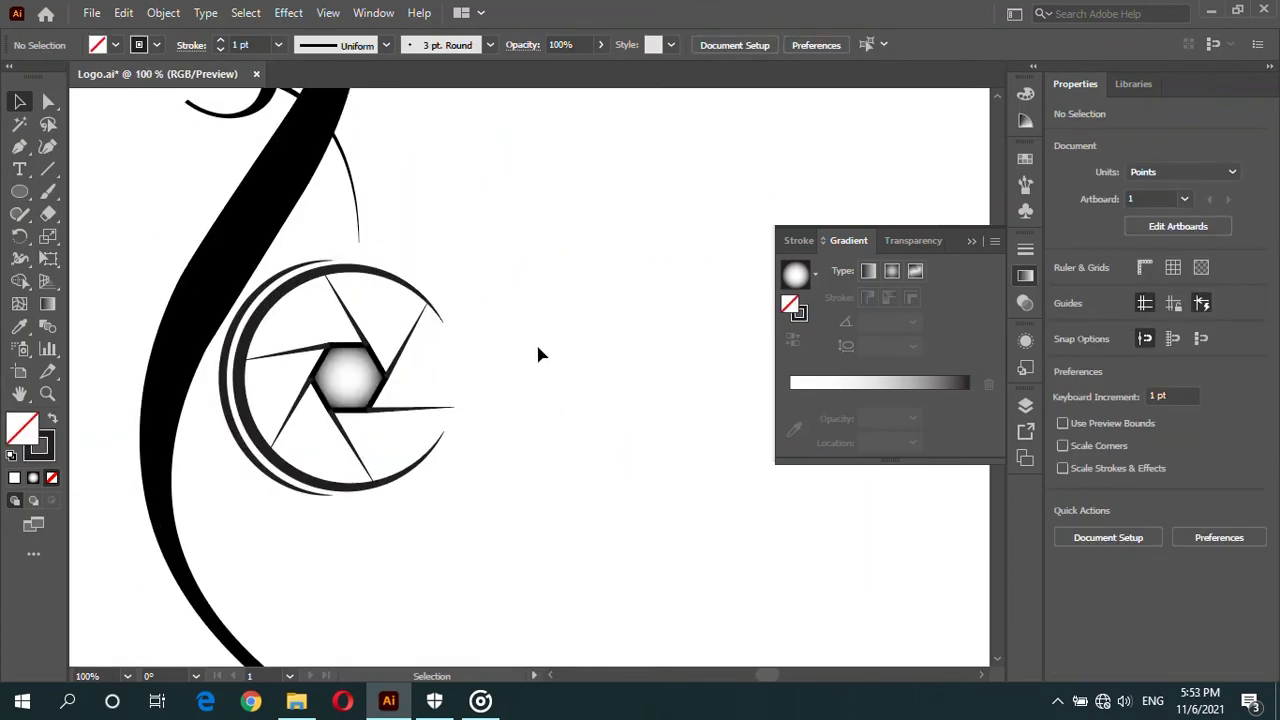
{"action": "scroll", "coordinate": [538, 354], "scroll_direction": "down", "scroll_amount": 1}
Step: Make the aperture C group narrower by dragging its side handle
{"action": "left_click", "coordinate": [449, 358]}
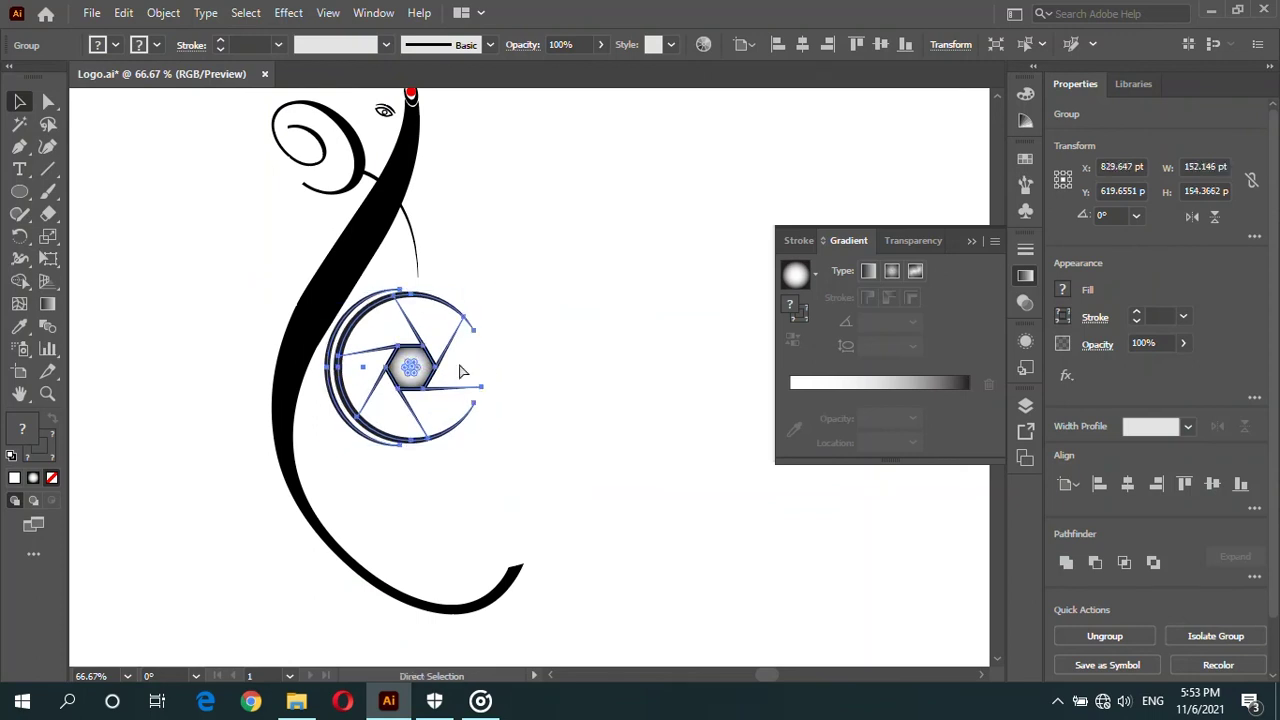
{"action": "left_click_drag", "start_coordinate": [480, 370], "coordinate": [437, 365]}
{"action": "left_click", "coordinate": [560, 380]}
{"action": "scroll", "coordinate": [362, 405], "scroll_direction": "up", "scroll_amount": 1}
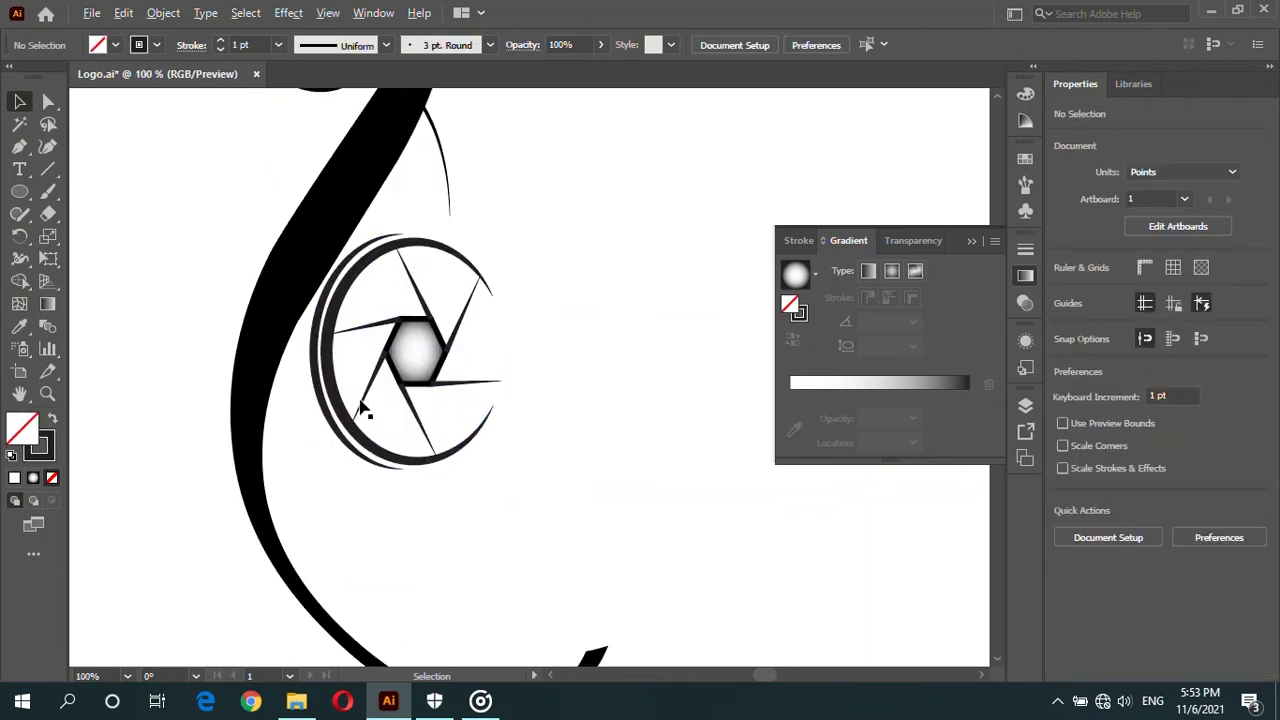
{"action": "scroll", "coordinate": [322, 378], "scroll_direction": "up", "scroll_amount": 2}
Step: Inside the group, narrow the thin outer crescent to about 65 pt
{"action": "double_click", "coordinate": [309, 345]}
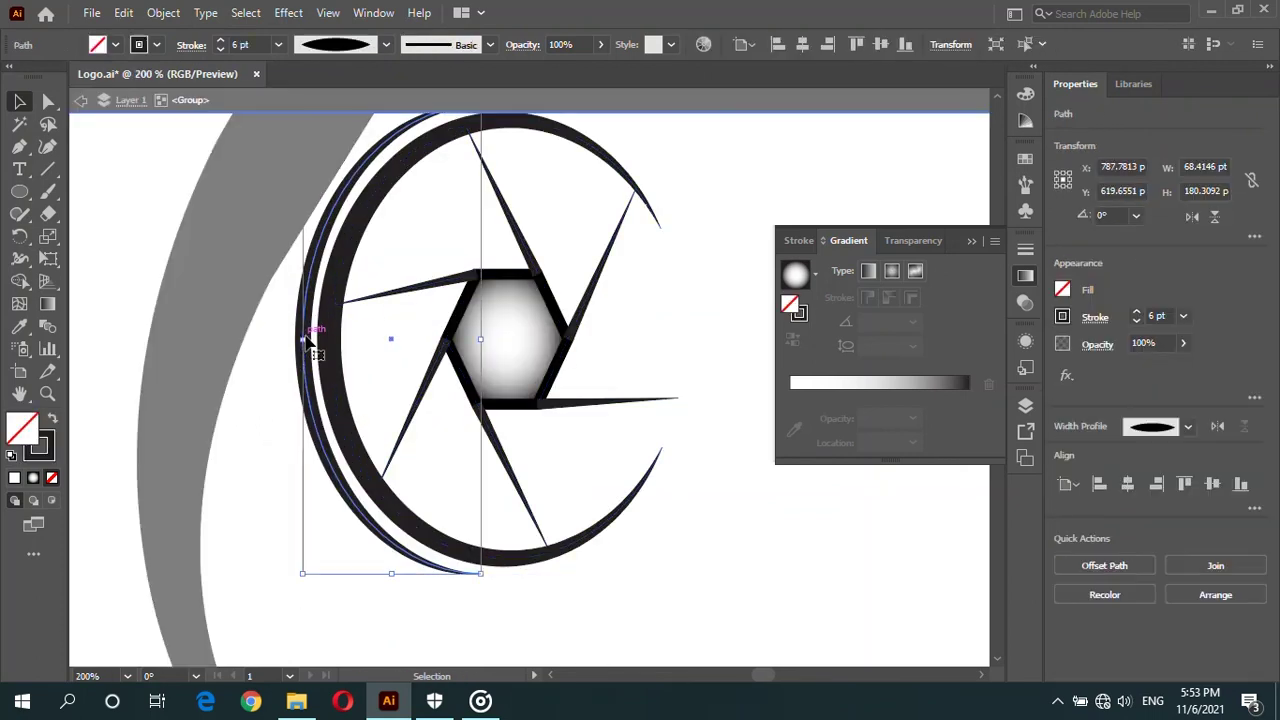
{"action": "left_click", "coordinate": [640, 300]}
{"action": "scroll", "coordinate": [520, 343], "scroll_direction": "down", "scroll_amount": 1}
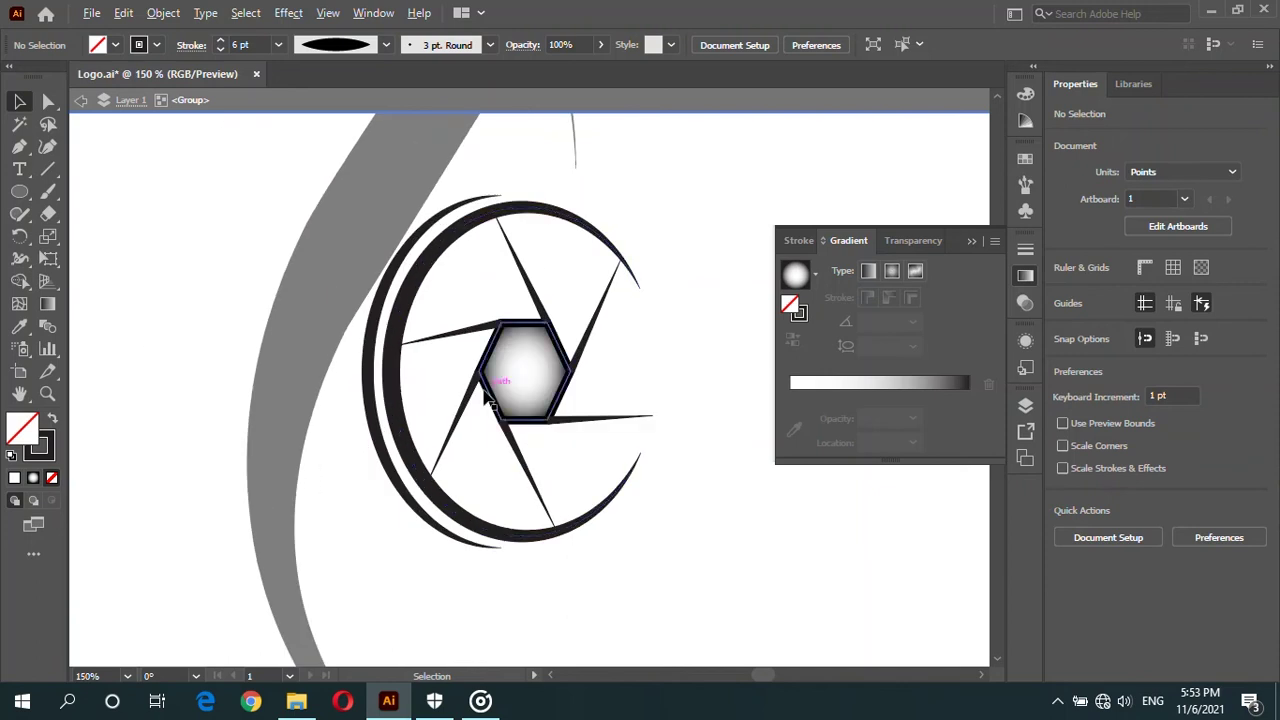
{"action": "left_click", "coordinate": [369, 375]}
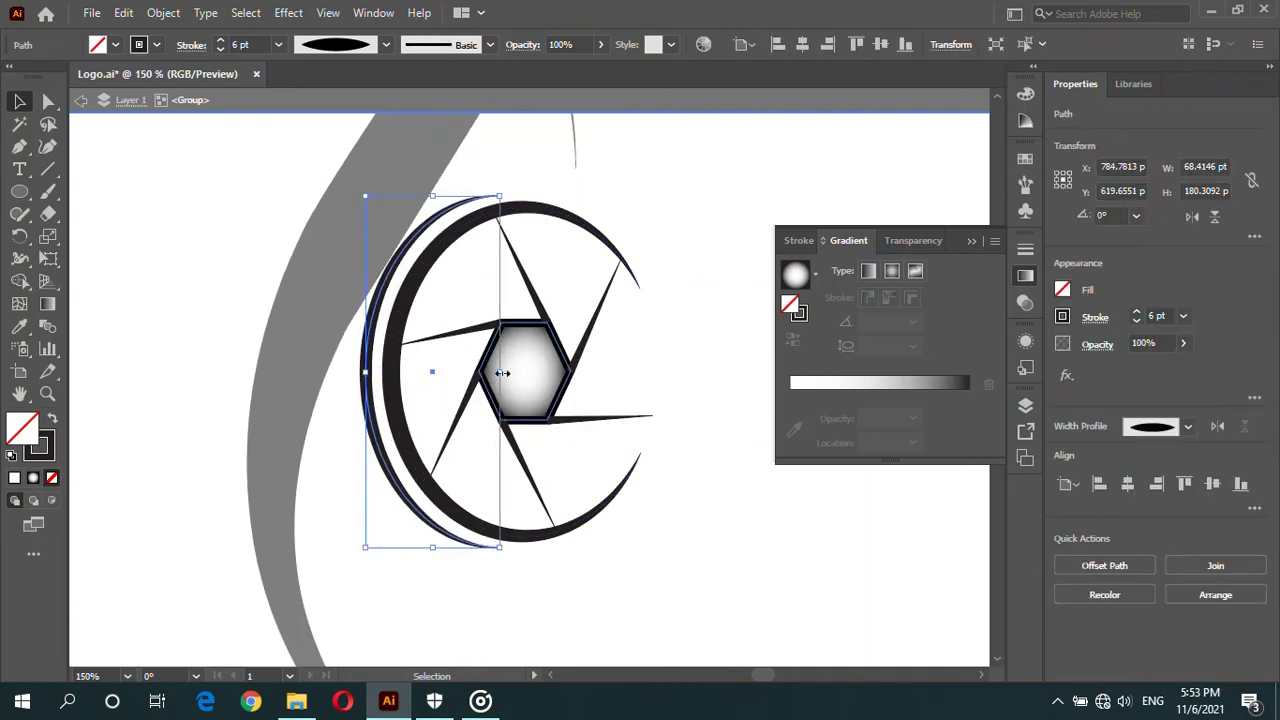
{"action": "left_click_drag", "start_coordinate": [501, 372], "coordinate": [494, 369]}
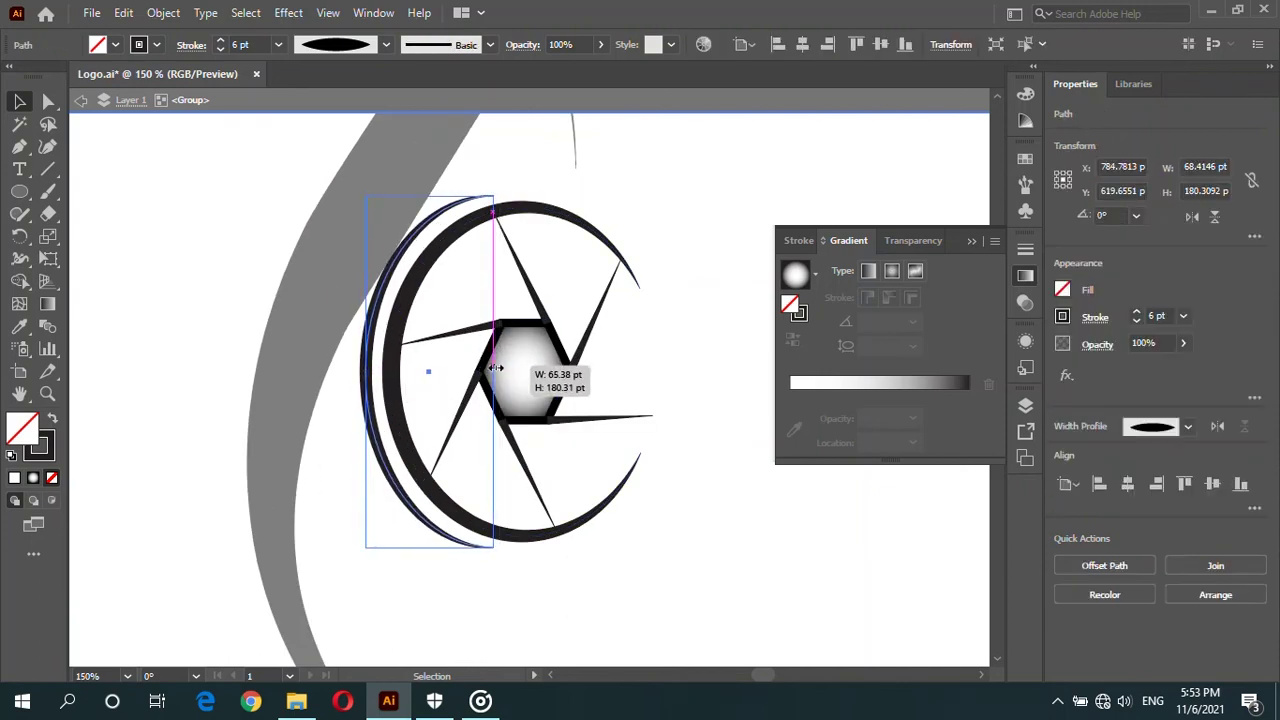
{"action": "left_click", "coordinate": [701, 246]}
{"action": "double_click", "coordinate": [701, 246]}
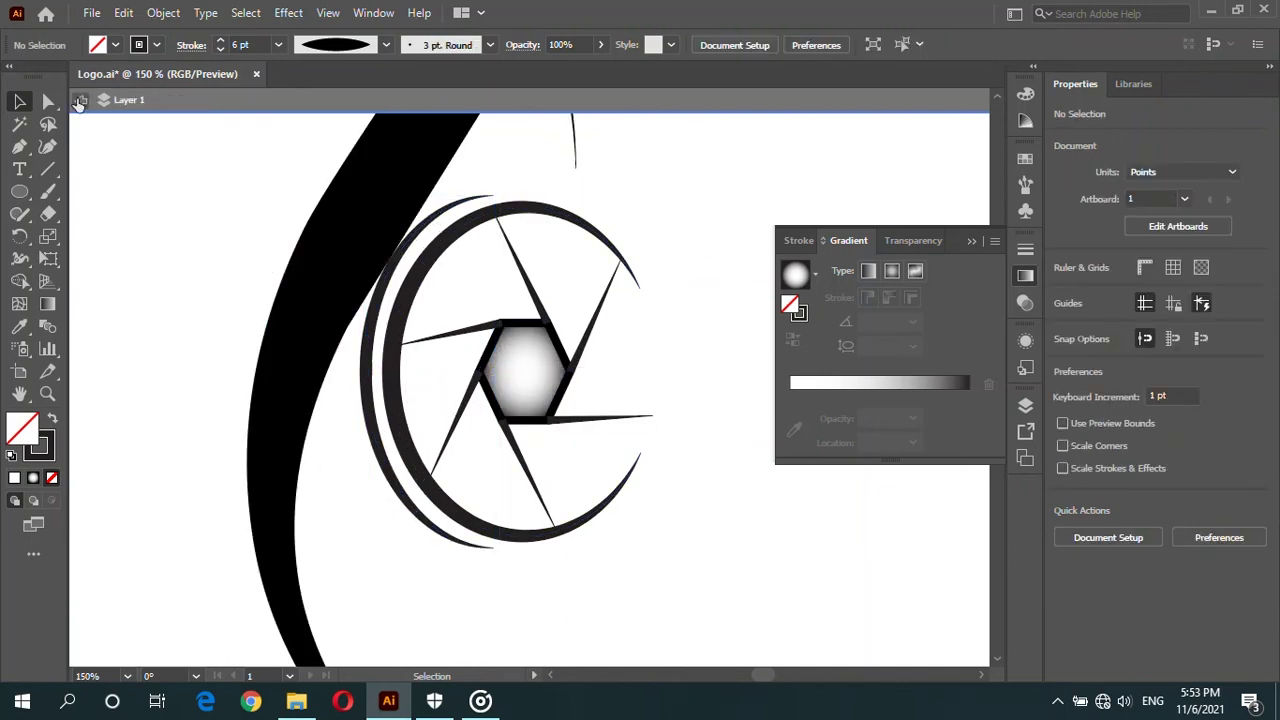
Step: Nudge the aperture C slightly right and fit the artboard in view
{"action": "left_click", "coordinate": [505, 215]}
{"action": "left_click_drag", "start_coordinate": [505, 215], "coordinate": [586, 183]}
{"action": "left_click", "coordinate": [608, 263]}
{"action": "key", "text": "ctrl+0"}
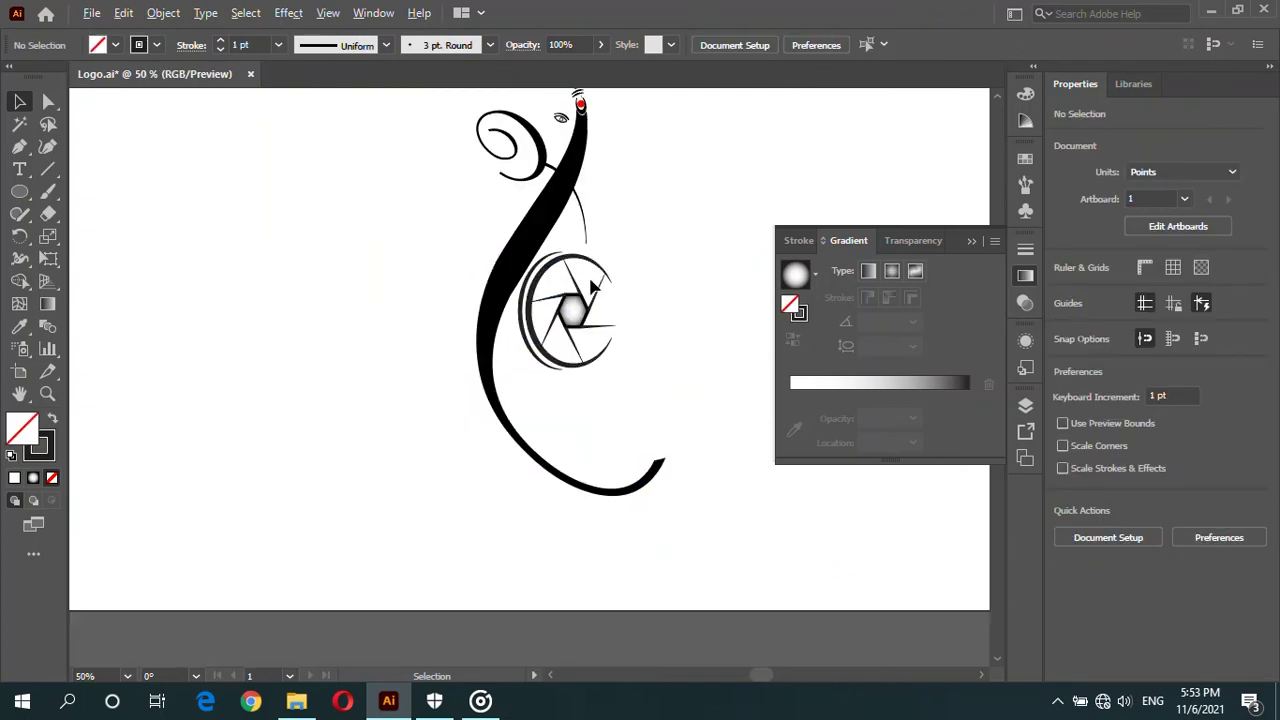
{"action": "left_click", "coordinate": [598, 272]}
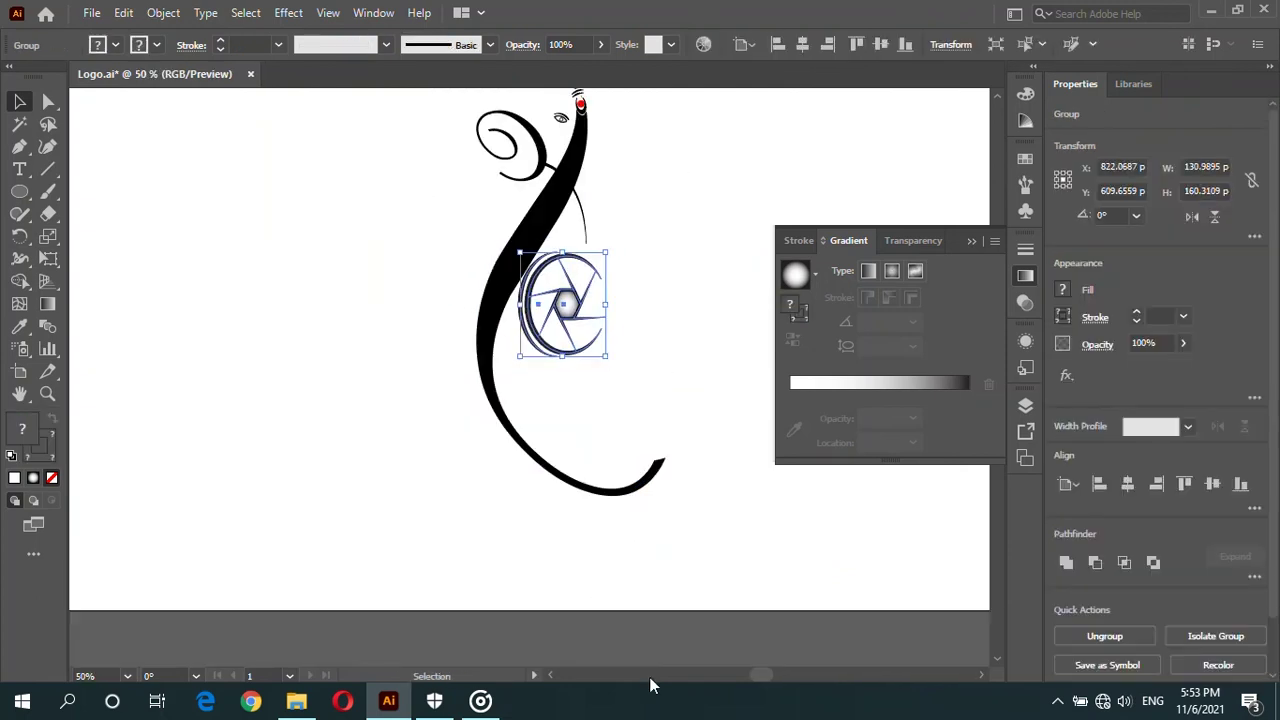
Step: Squeeze the aperture C group to about 87 pt wide
{"action": "left_click", "coordinate": [609, 291]}
{"action": "scroll", "coordinate": [554, 283], "scroll_direction": "up", "scroll_amount": 2, "text": "alt"}
{"action": "left_click", "coordinate": [620, 240]}
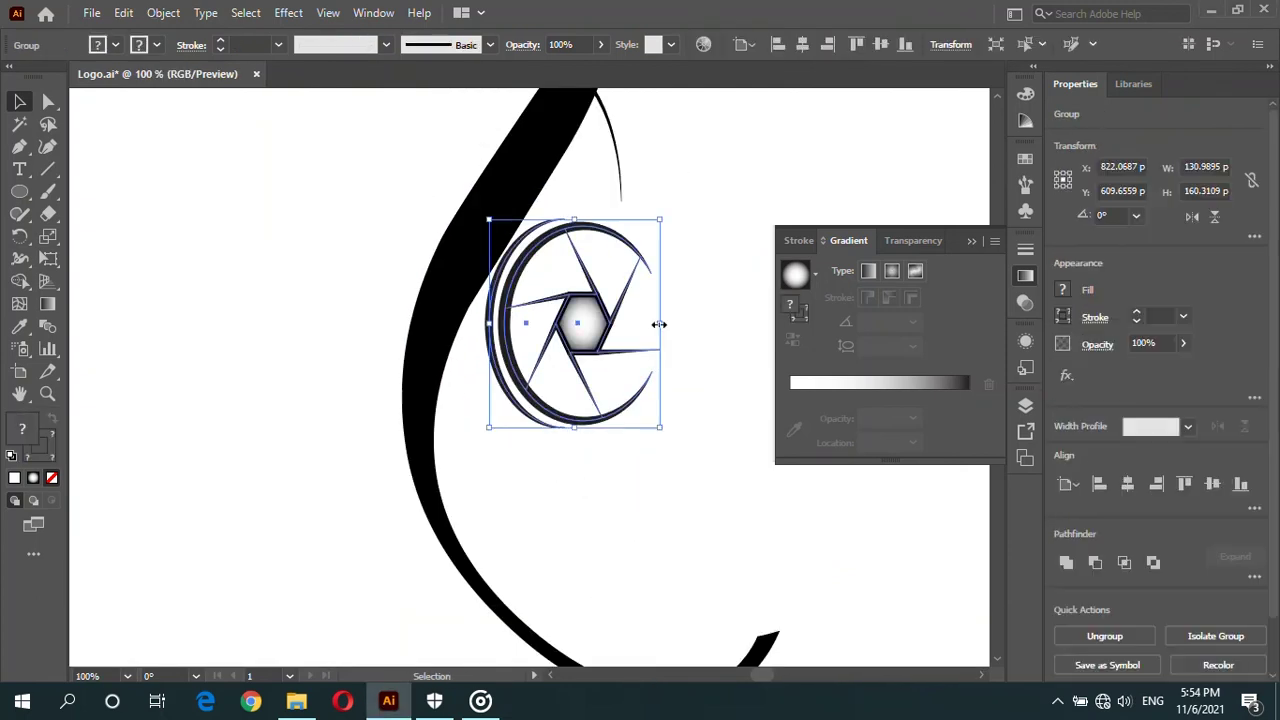
{"action": "left_click_drag", "start_coordinate": [660, 323], "coordinate": [602, 321]}
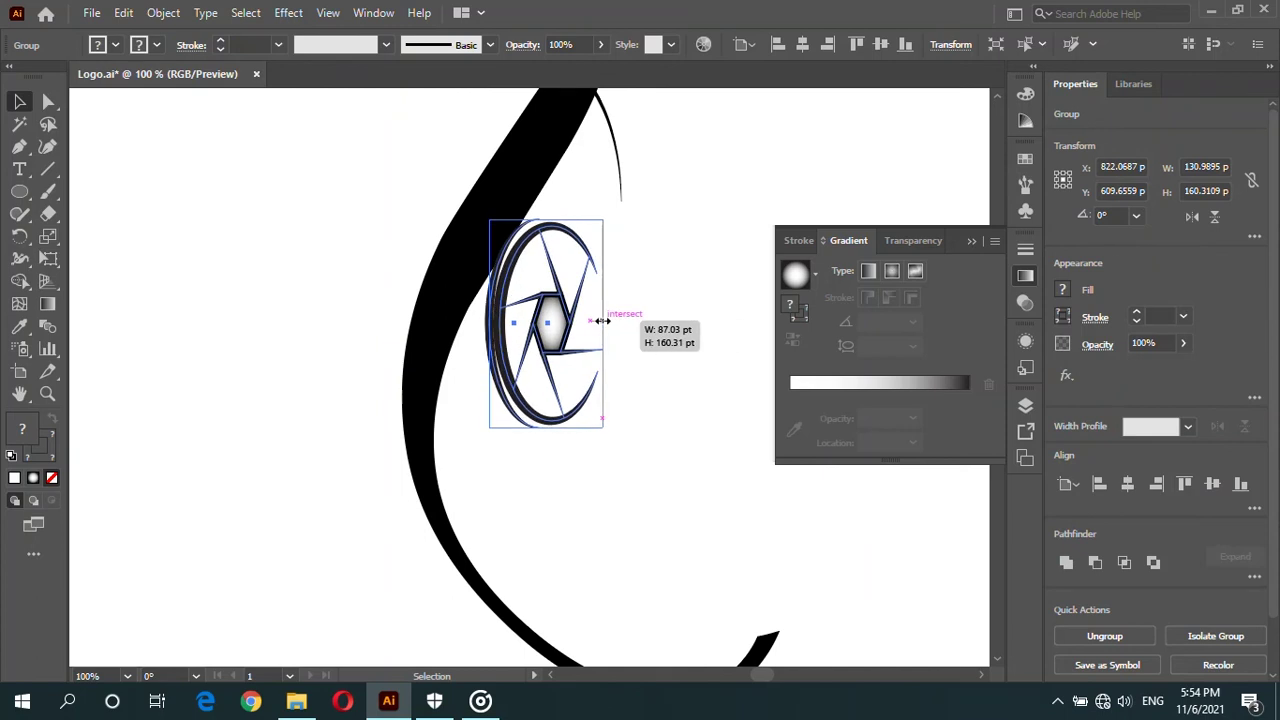
{"action": "left_click", "coordinate": [700, 330]}
Step: Bow the outer left crescent further out to the left
{"action": "scroll", "coordinate": [481, 339], "scroll_direction": "up", "scroll_amount": 2, "text": "alt"}
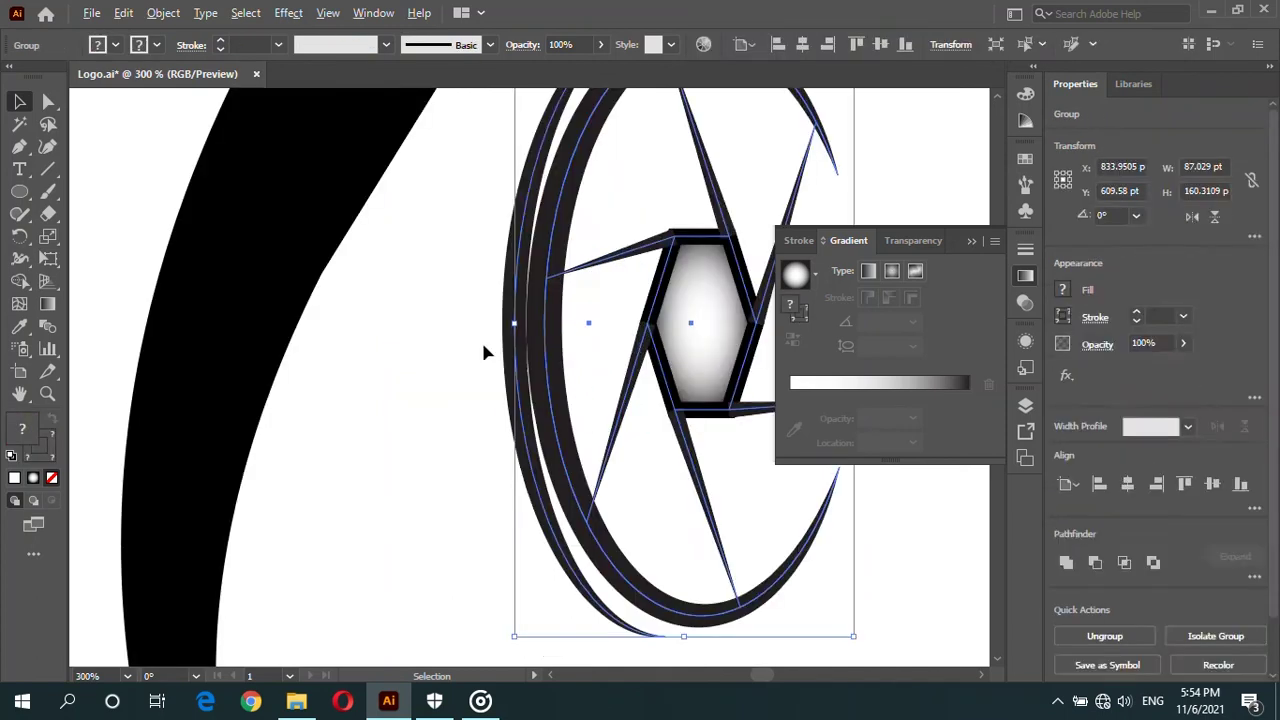
{"action": "double_click", "coordinate": [518, 362]}
{"action": "left_click", "coordinate": [516, 336]}
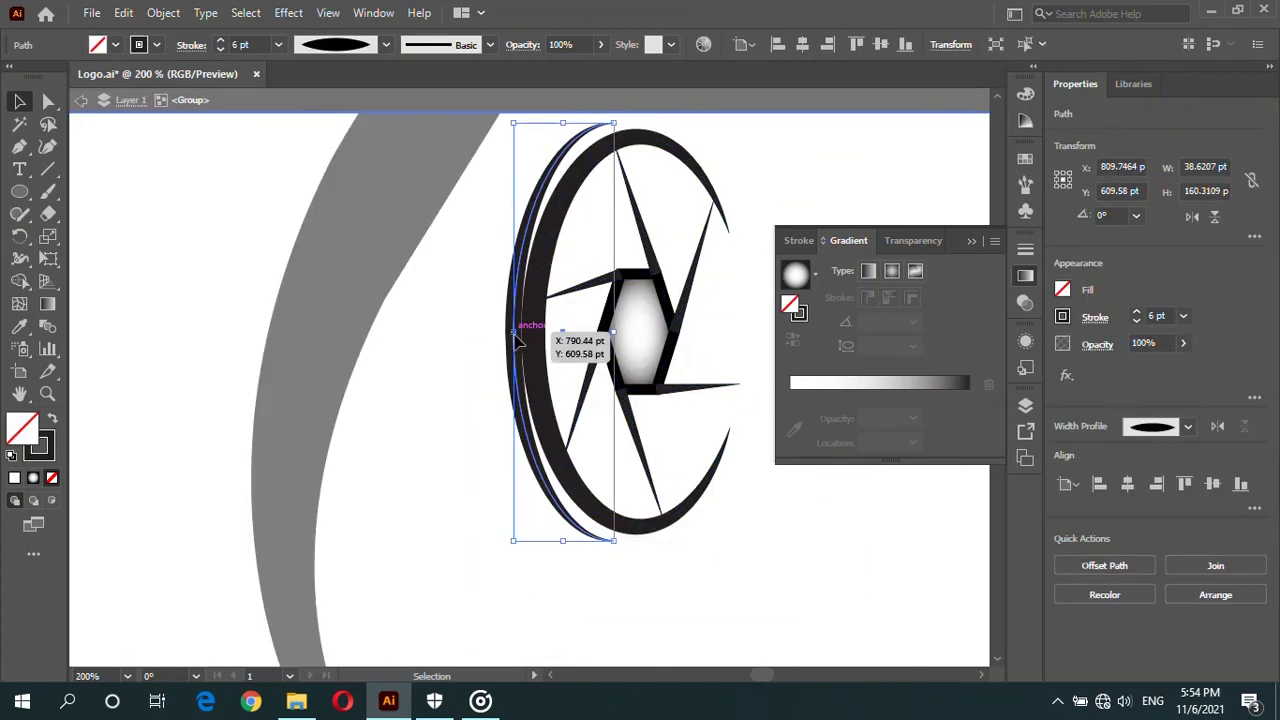
{"action": "left_click_drag", "start_coordinate": [516, 340], "coordinate": [494, 340]}
{"action": "left_click", "coordinate": [478, 440]}
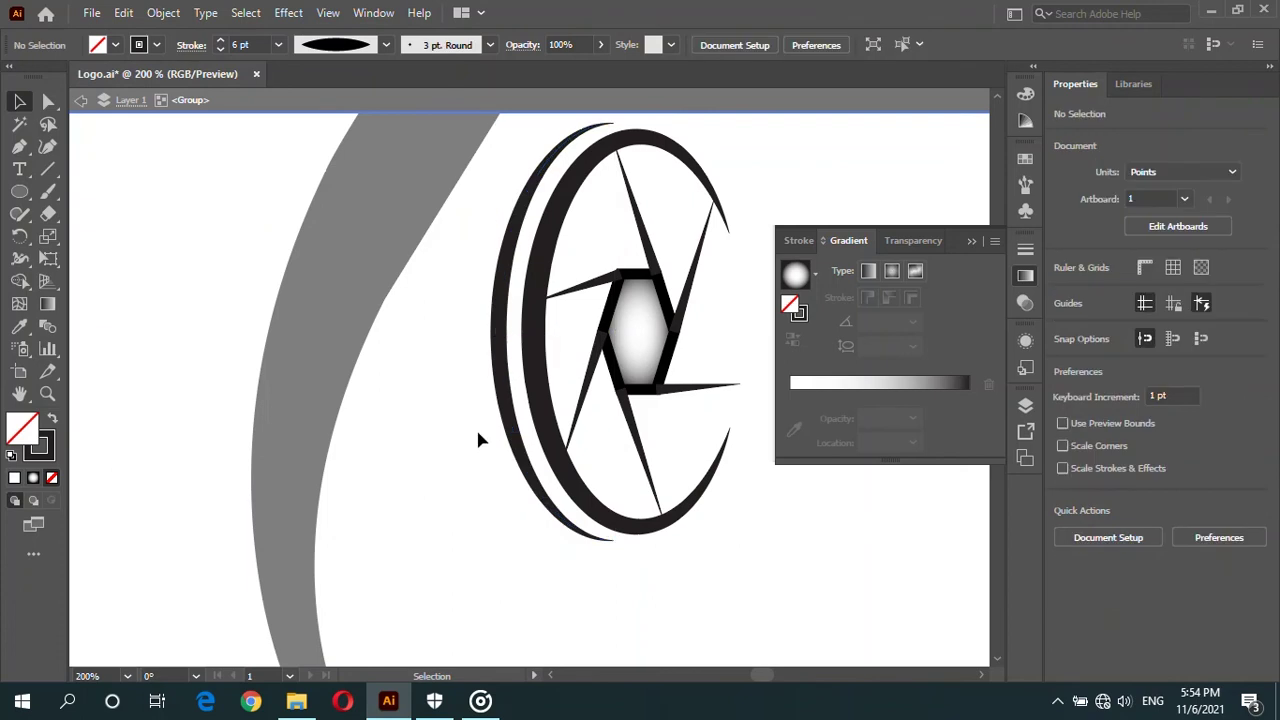
Step: Shift the whole aperture C slightly left inside the figure's curve
{"action": "scroll", "coordinate": [478, 440], "scroll_direction": "down", "scroll_amount": 1, "text": "alt"}
{"action": "left_click", "coordinate": [80, 100]}
{"action": "scroll", "coordinate": [478, 314], "scroll_direction": "down", "scroll_amount": 4, "text": "alt"}
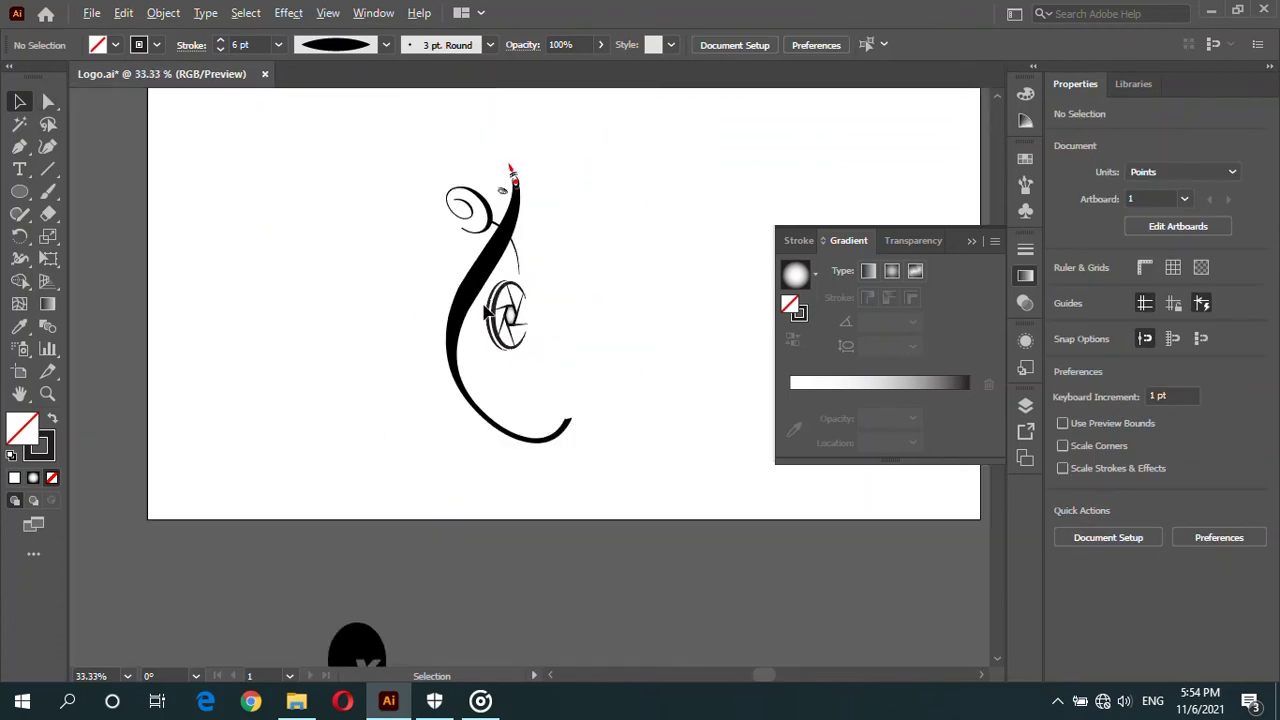
{"action": "scroll", "coordinate": [478, 314], "scroll_direction": "up", "scroll_amount": 1, "text": "alt"}
{"action": "left_click_drag", "start_coordinate": [477, 314], "coordinate": [470, 312]}
Step: Add the text 'reation' beside the aperture C and select its letters
{"action": "scroll", "coordinate": [548, 299], "scroll_direction": "down", "scroll_amount": 2, "text": "alt"}
{"action": "left_click", "coordinate": [548, 299]}
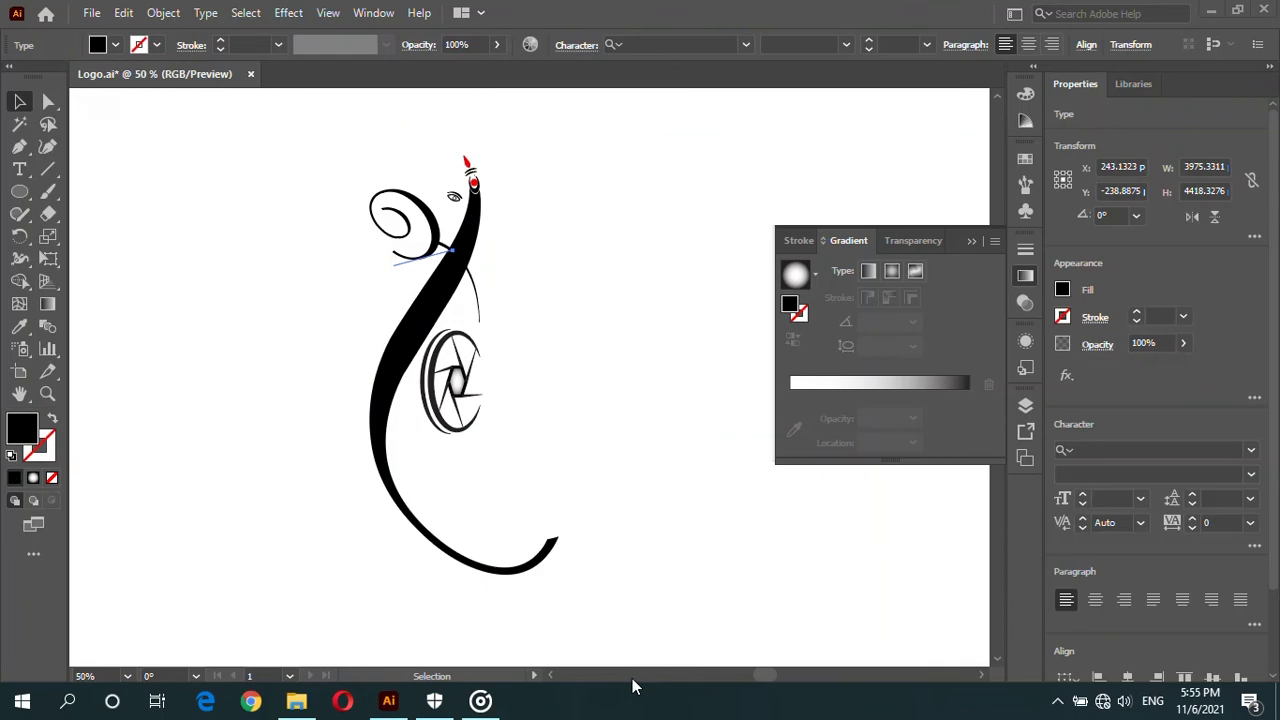
{"action": "left_click", "coordinate": [20, 170]}
{"action": "left_click", "coordinate": [494, 408]}
{"action": "key", "text": "ctrl+v"}
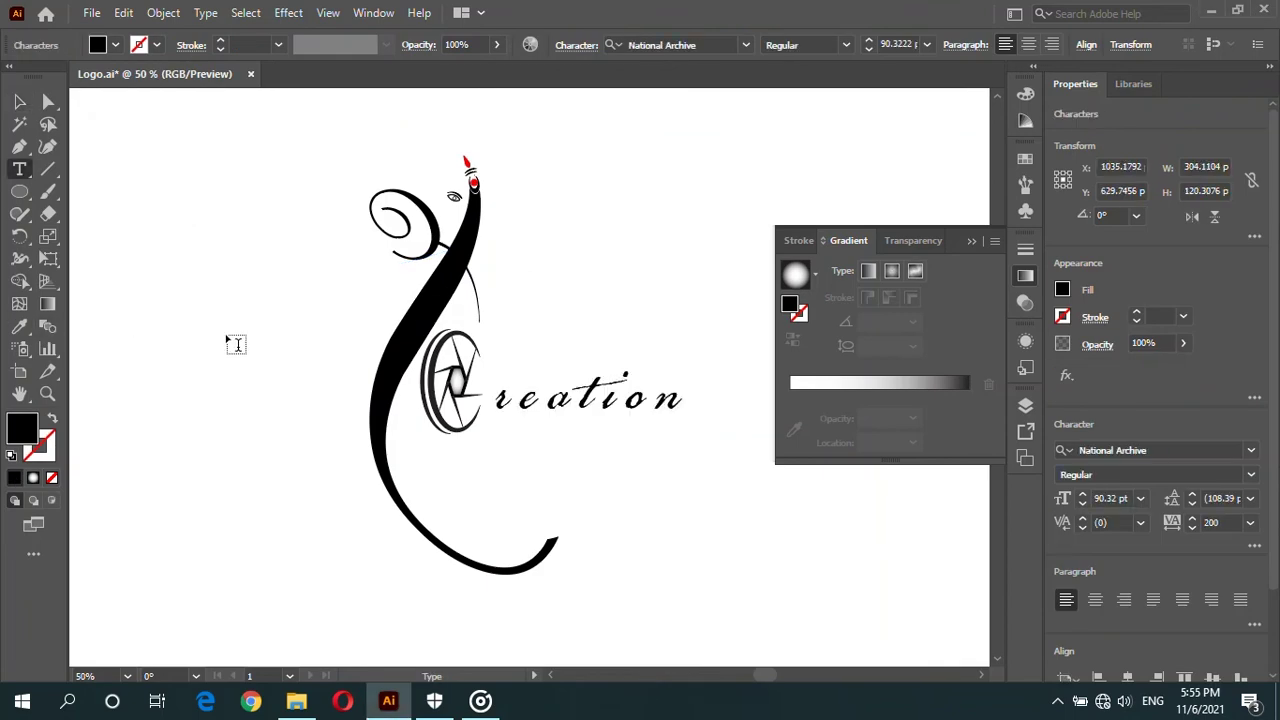
{"action": "key", "text": "shift+Left"}
{"action": "key", "text": "shift+Left"}
{"action": "key", "text": "shift+Left"}
{"action": "key", "text": "shift+Left"}
{"action": "key", "text": "shift+Left"}
{"action": "key", "text": "shift+Left"}
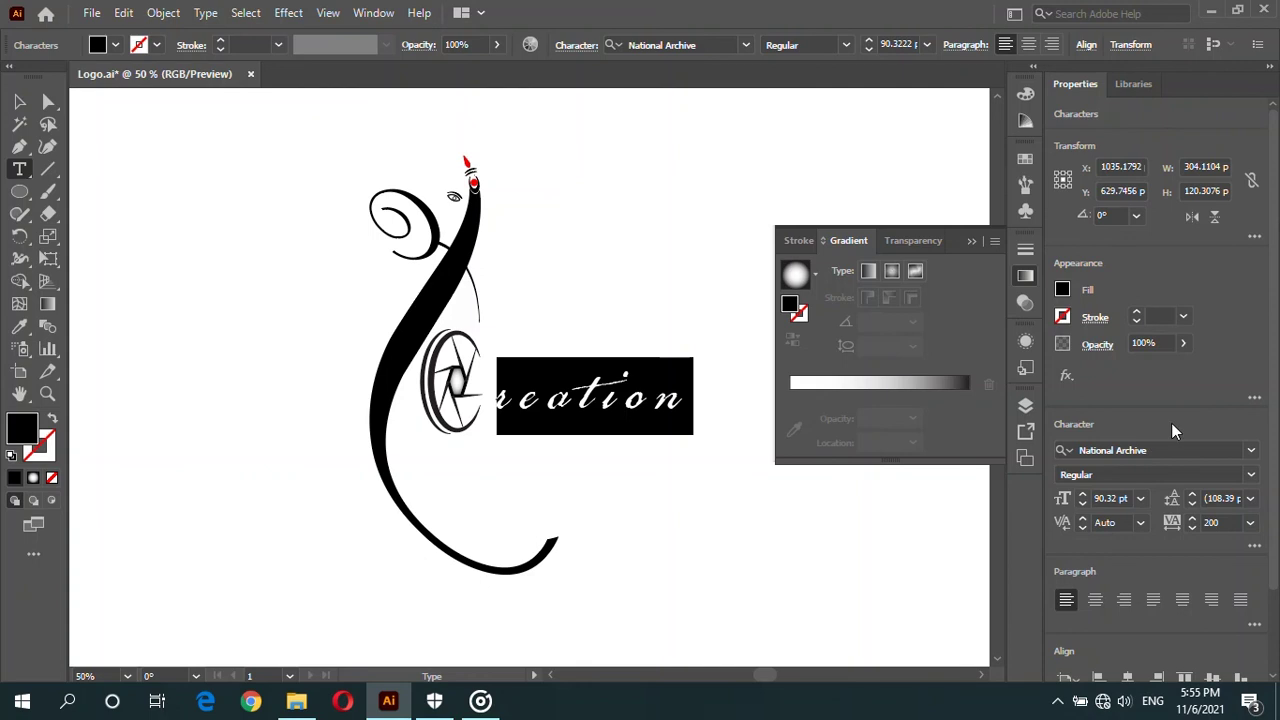
Step: Set the word 'reation' in BallantinesSerial Xbold
{"action": "left_click", "coordinate": [1250, 450]}
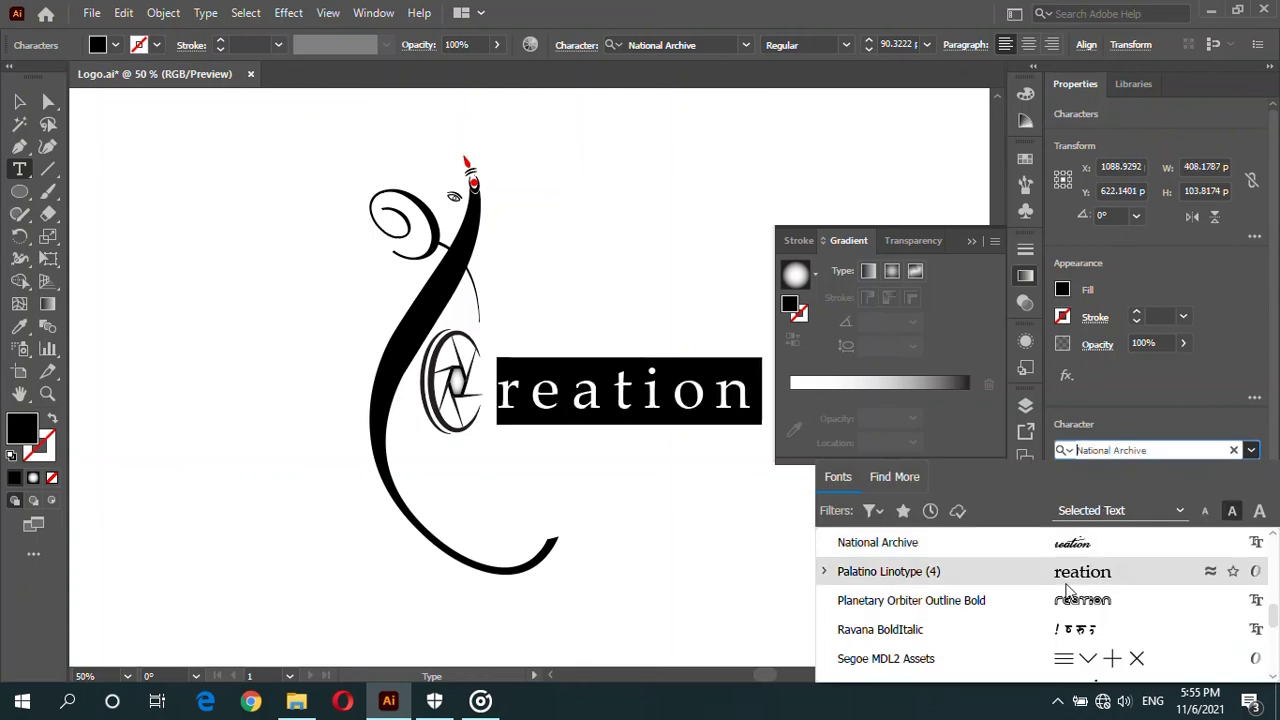
{"action": "key", "text": "Down"}
{"action": "key", "text": "Down"}
{"action": "key", "text": "Down"}
{"action": "key", "text": "Down"}
{"action": "key", "text": "Down"}
{"action": "key", "text": "Down"}
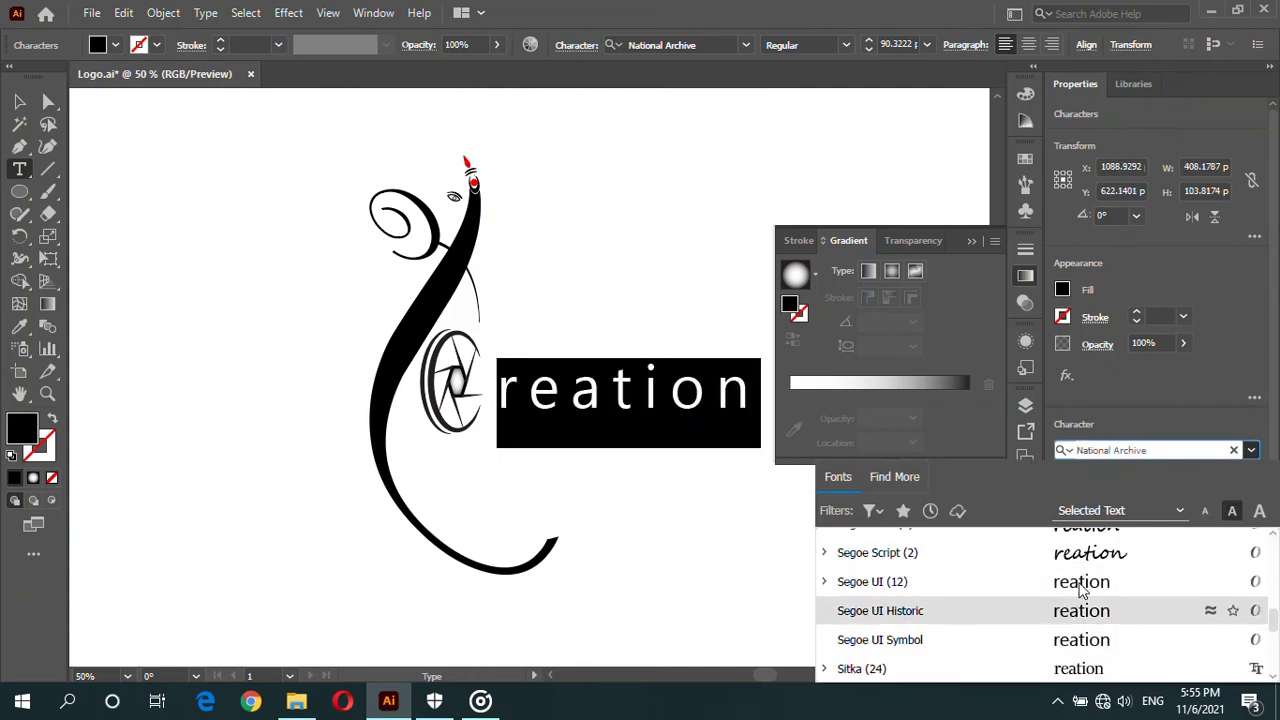
{"action": "key", "text": "Down"}
{"action": "key", "text": "Down"}
{"action": "key", "text": "Down"}
{"action": "key", "text": "Down"}
{"action": "key", "text": "Down"}
{"action": "key", "text": "Up"}
{"action": "key", "text": "Down"}
{"action": "key", "text": "Down"}
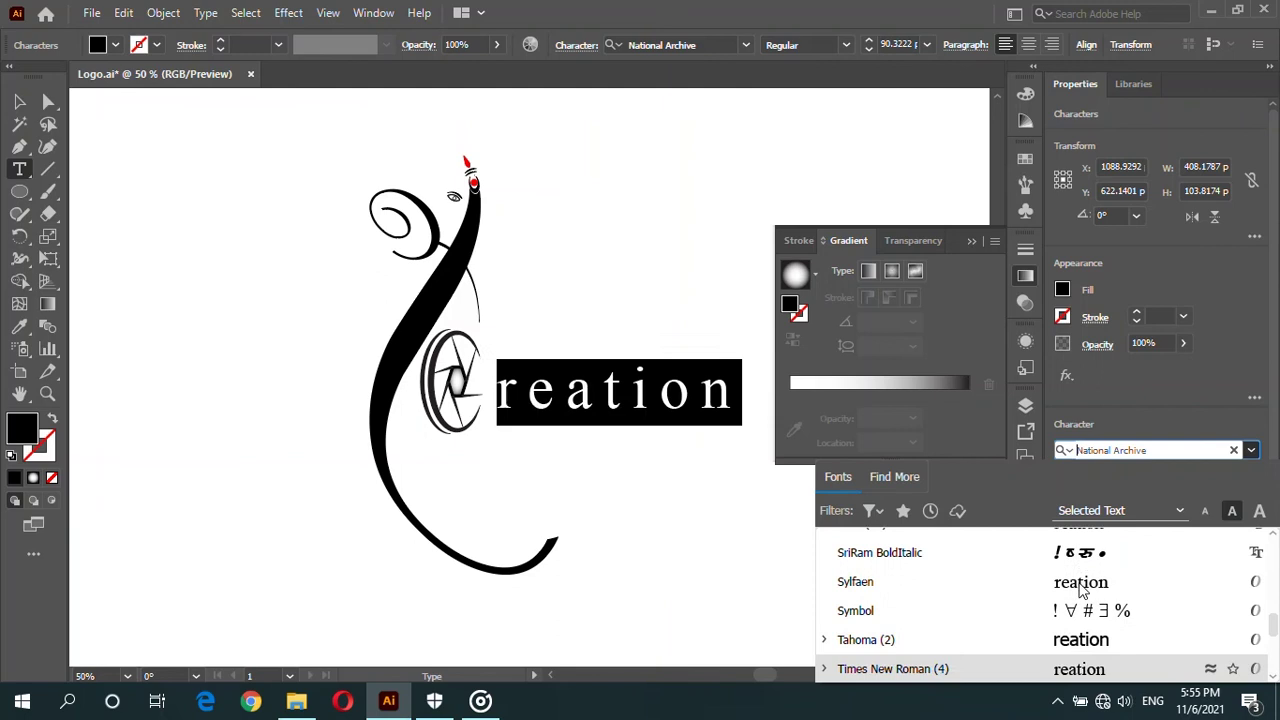
{"action": "scroll", "coordinate": [1160, 571], "scroll_direction": "down", "scroll_amount": 3}
{"action": "scroll", "coordinate": [1214, 577], "scroll_direction": "up", "scroll_amount": 8}
{"action": "scroll", "coordinate": [1230, 570], "scroll_direction": "up", "scroll_amount": 5}
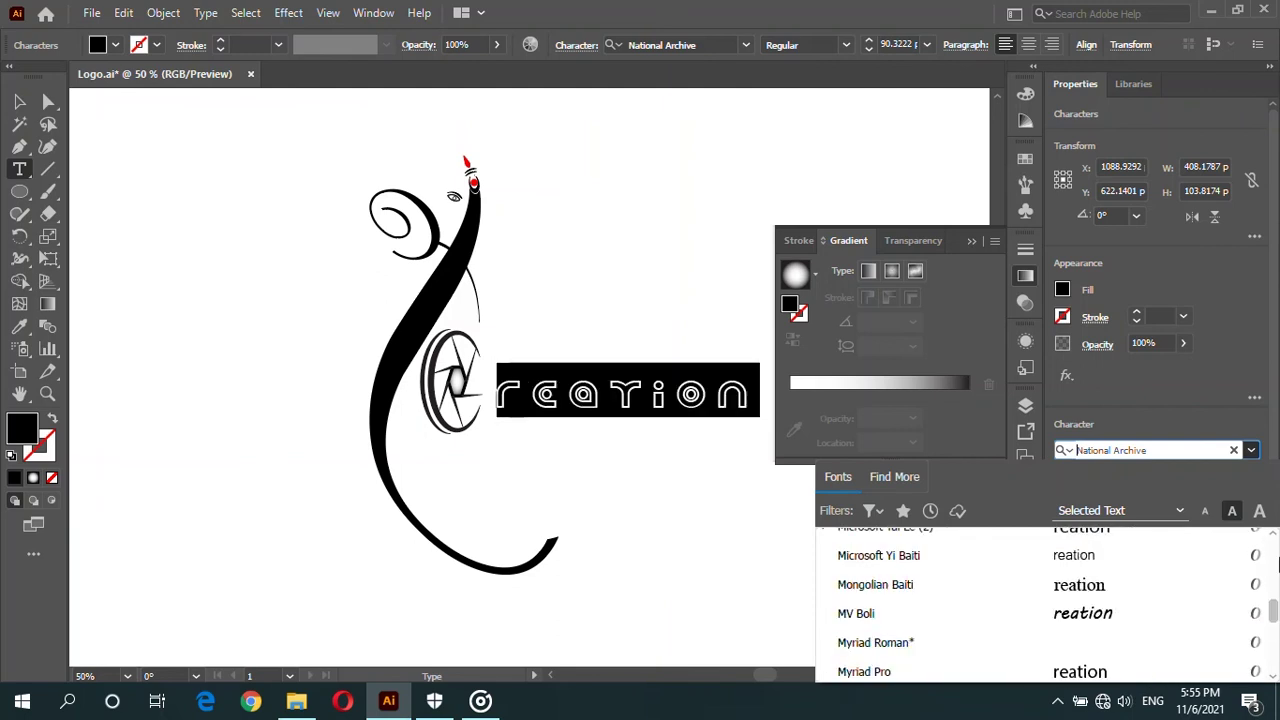
{"action": "scroll", "coordinate": [1245, 565], "scroll_direction": "up", "scroll_amount": 10}
{"action": "left_click", "coordinate": [1064, 630]}
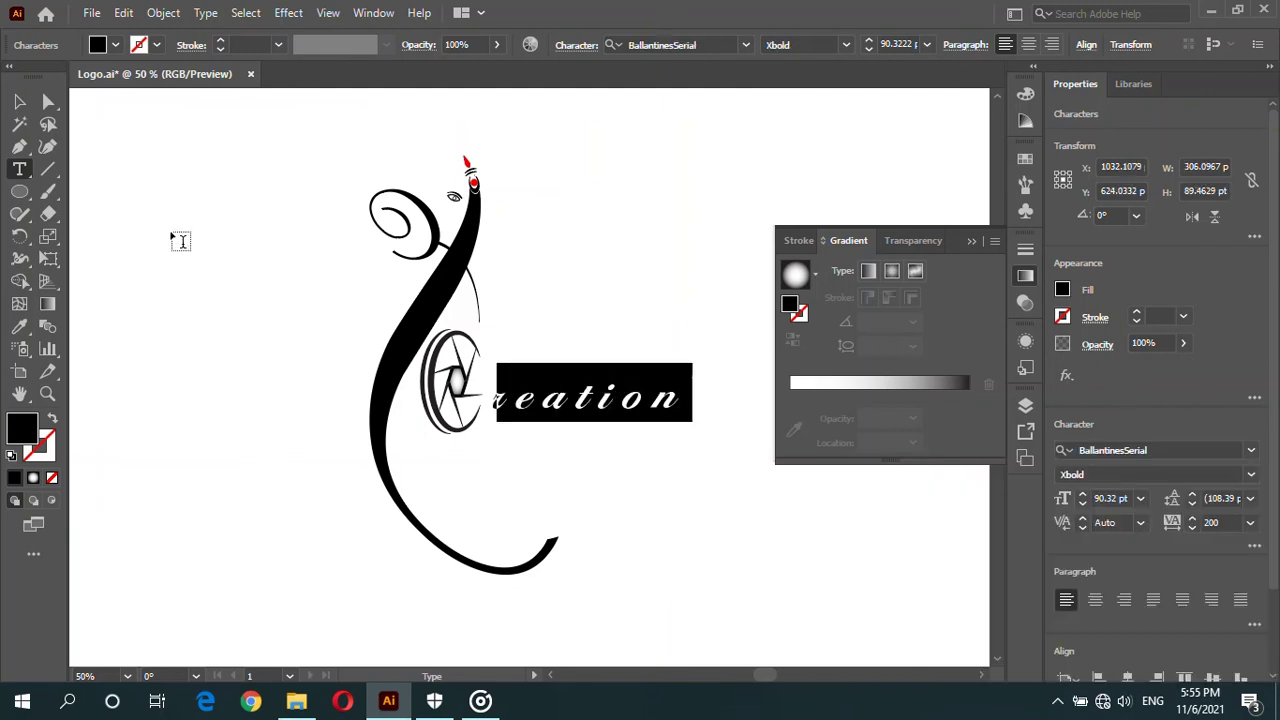
{"action": "type", "text": "r"}
Step: Tuck 'reation' closer to the aperture C
{"action": "double_click", "coordinate": [527, 381]}
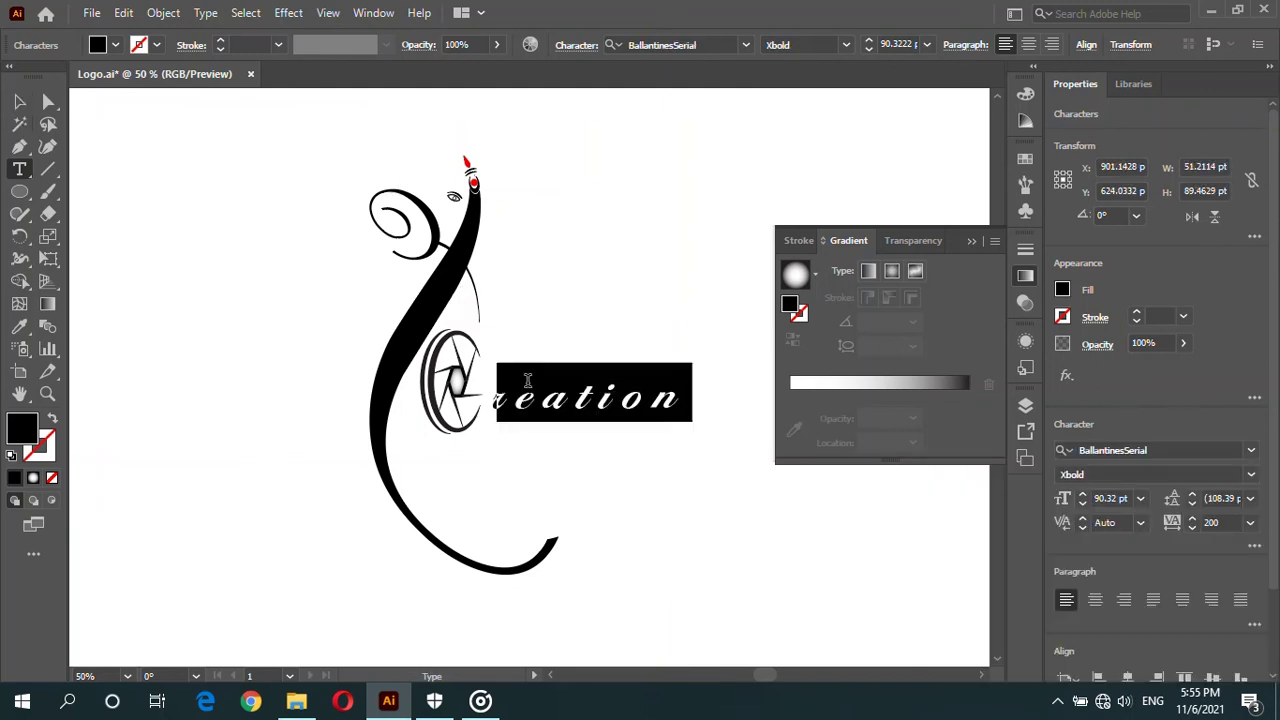
{"action": "left_click", "coordinate": [19, 101]}
{"action": "mouse_move", "coordinate": [587, 401]}
{"action": "left_mouse_down"}
{"action": "mouse_move", "coordinate": [567, 415]}
{"action": "mouse_move", "coordinate": [520, 405]}
{"action": "left_mouse_up"}
{"action": "left_click", "coordinate": [180, 232]}
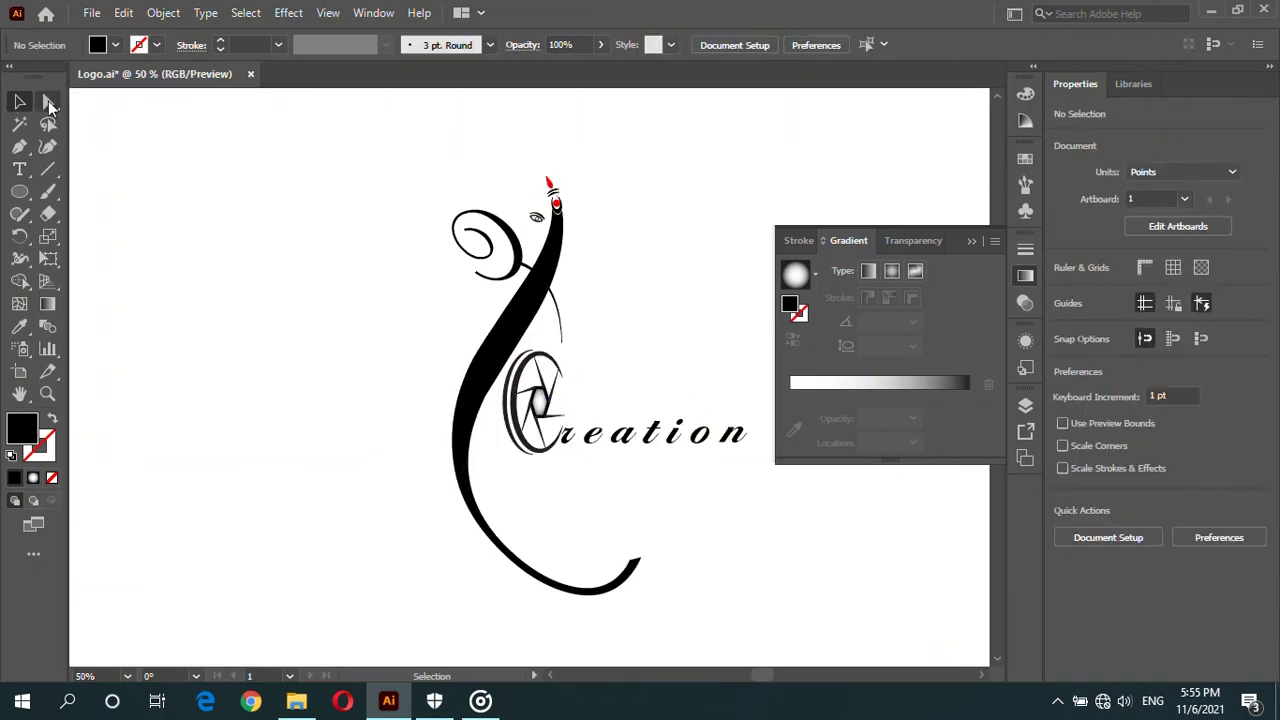
Step: Type the word 'Yash' on the artboard near the figure's head
{"action": "key", "text": "t"}
{"action": "left_click", "coordinate": [612, 278]}
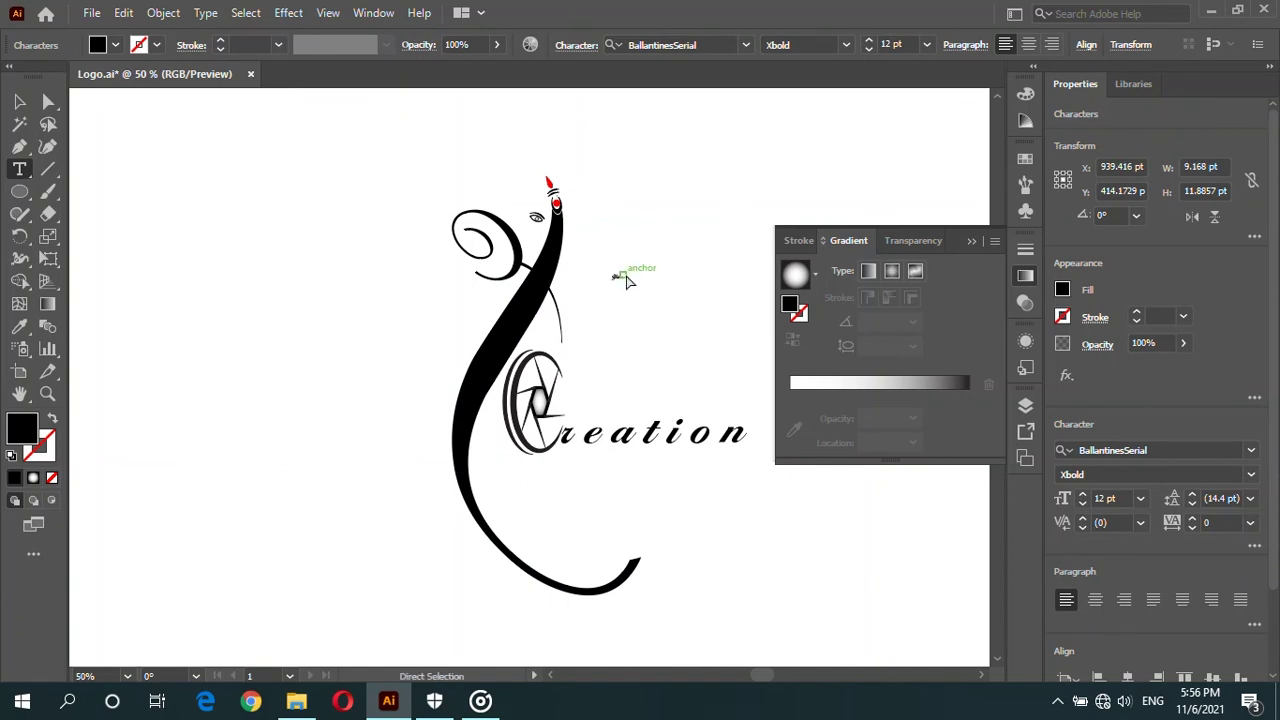
{"action": "left_click", "coordinate": [19, 101]}
Step: Scale 'Yash' up to about 100 pt and select all its letters
{"action": "left_click_drag", "start_coordinate": [624, 280], "coordinate": [828, 188]}
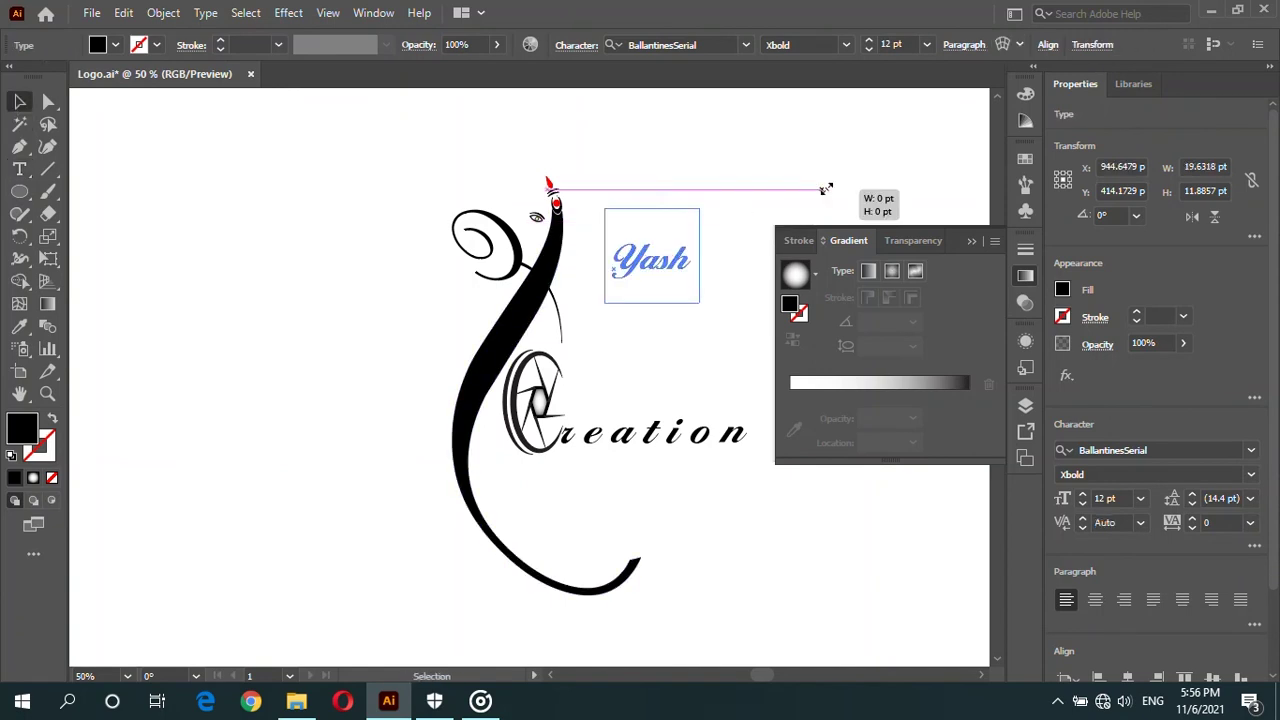
{"action": "left_click_drag", "start_coordinate": [1150, 125], "coordinate": [530, 372]}
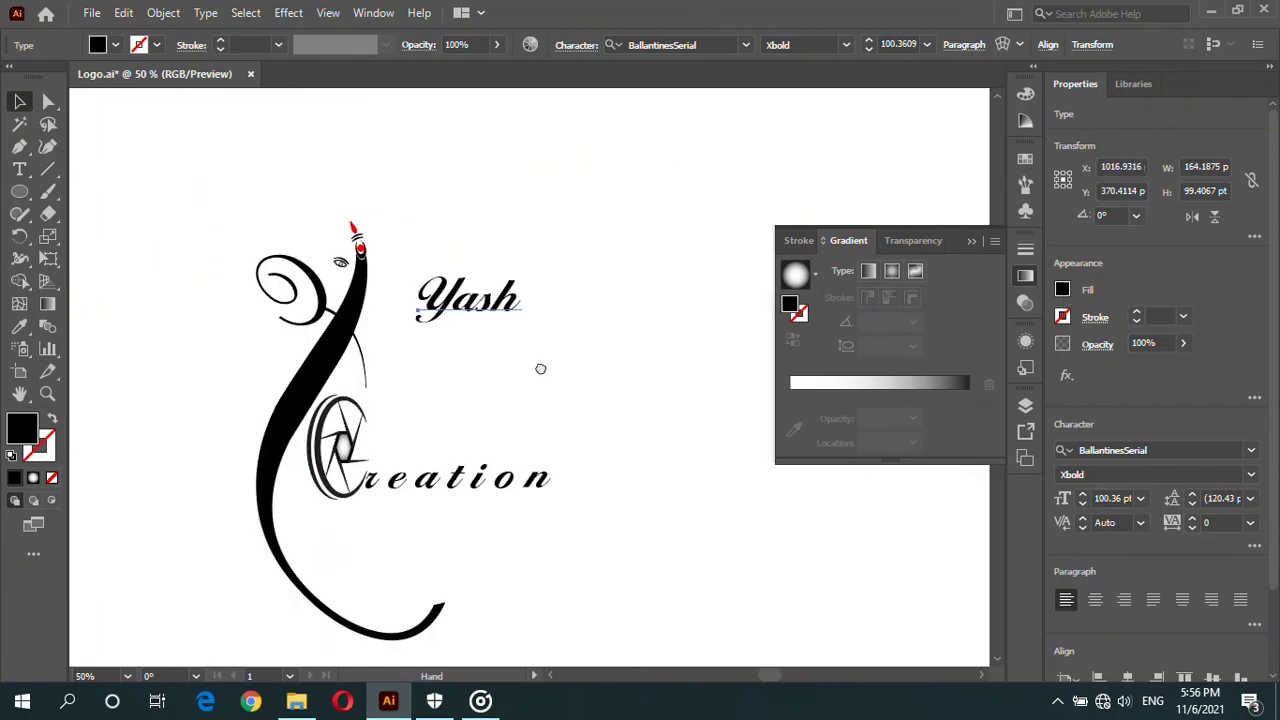
{"action": "double_click", "coordinate": [536, 311]}
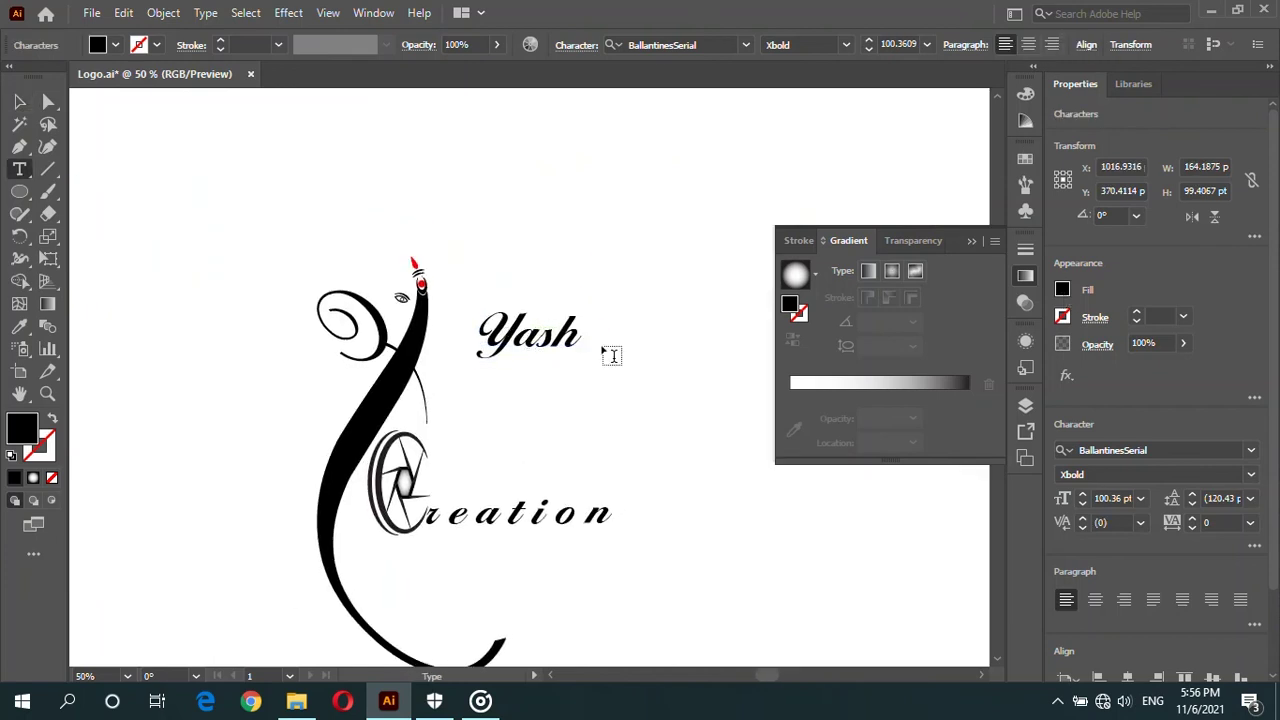
{"action": "key", "text": "ctrl+a"}
{"action": "left_click", "coordinate": [1205, 445]}
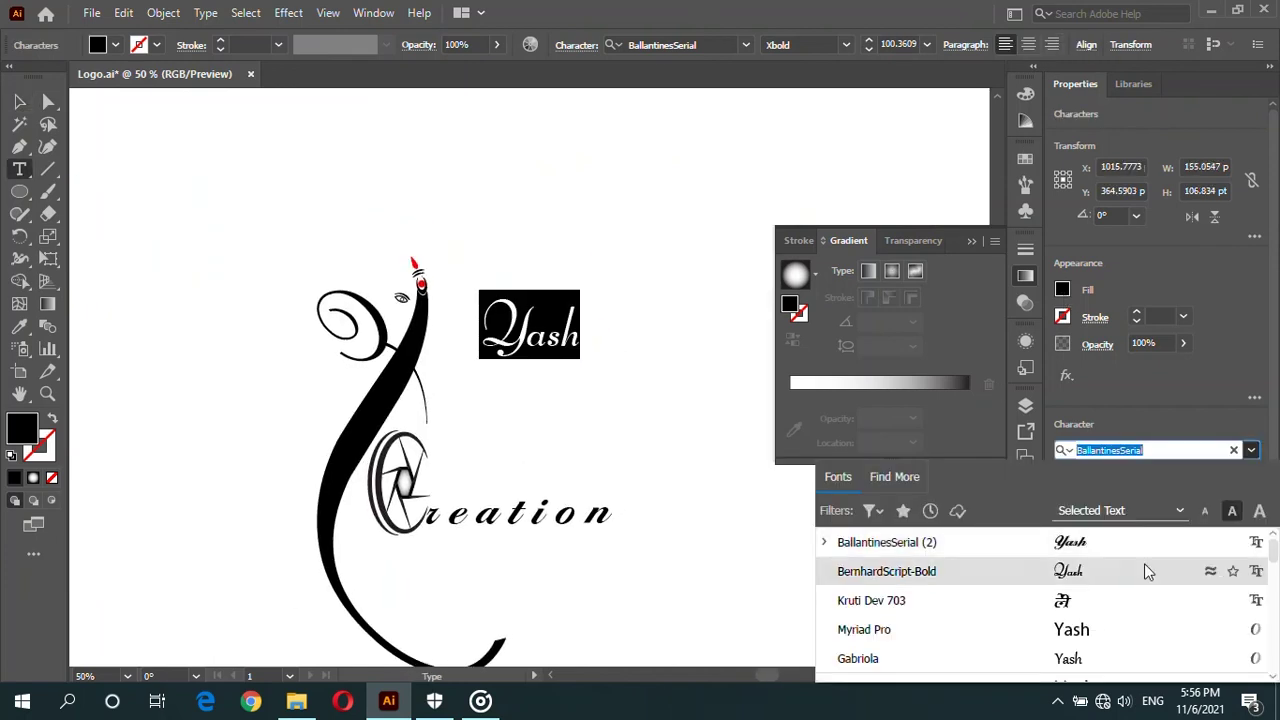
{"action": "scroll", "coordinate": [1128, 634], "scroll_direction": "up", "scroll_amount": 5}
{"action": "scroll", "coordinate": [1140, 634], "scroll_direction": "up", "scroll_amount": 2}
{"action": "scroll", "coordinate": [1075, 625], "scroll_direction": "down", "scroll_amount": 2}
{"action": "scroll", "coordinate": [1068, 635], "scroll_direction": "down", "scroll_amount": 3}
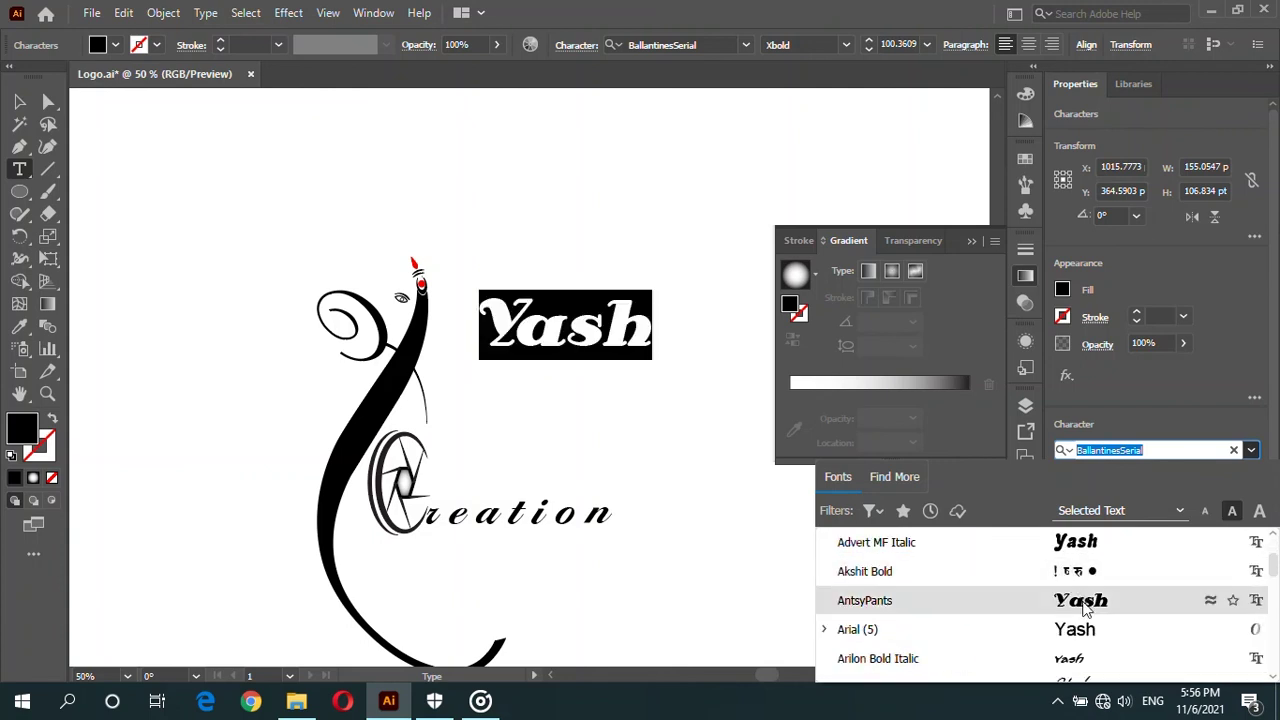
{"action": "scroll", "coordinate": [1080, 615], "scroll_direction": "up", "scroll_amount": 3}
{"action": "scroll", "coordinate": [1089, 597], "scroll_direction": "up", "scroll_amount": 2}
{"action": "scroll", "coordinate": [1080, 620], "scroll_direction": "down", "scroll_amount": 3}
{"action": "scroll", "coordinate": [1074, 645], "scroll_direction": "up", "scroll_amount": 3}
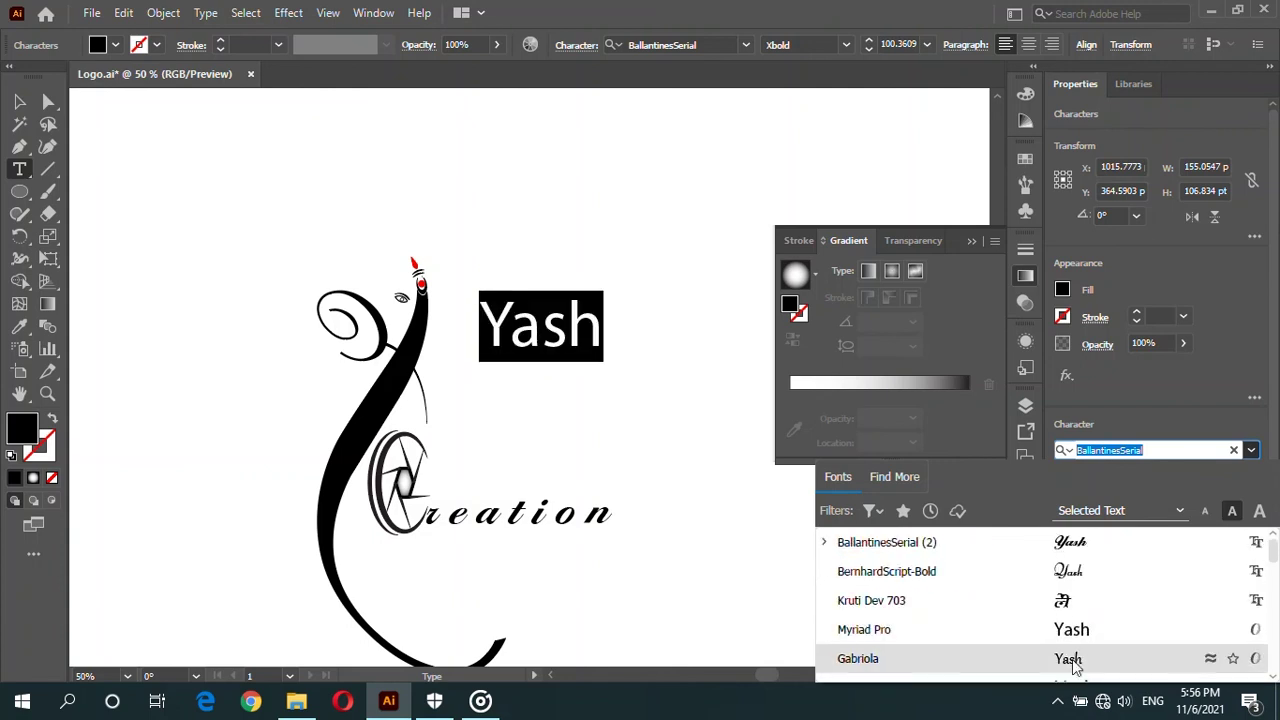
{"action": "scroll", "coordinate": [1086, 663], "scroll_direction": "down", "scroll_amount": 5}
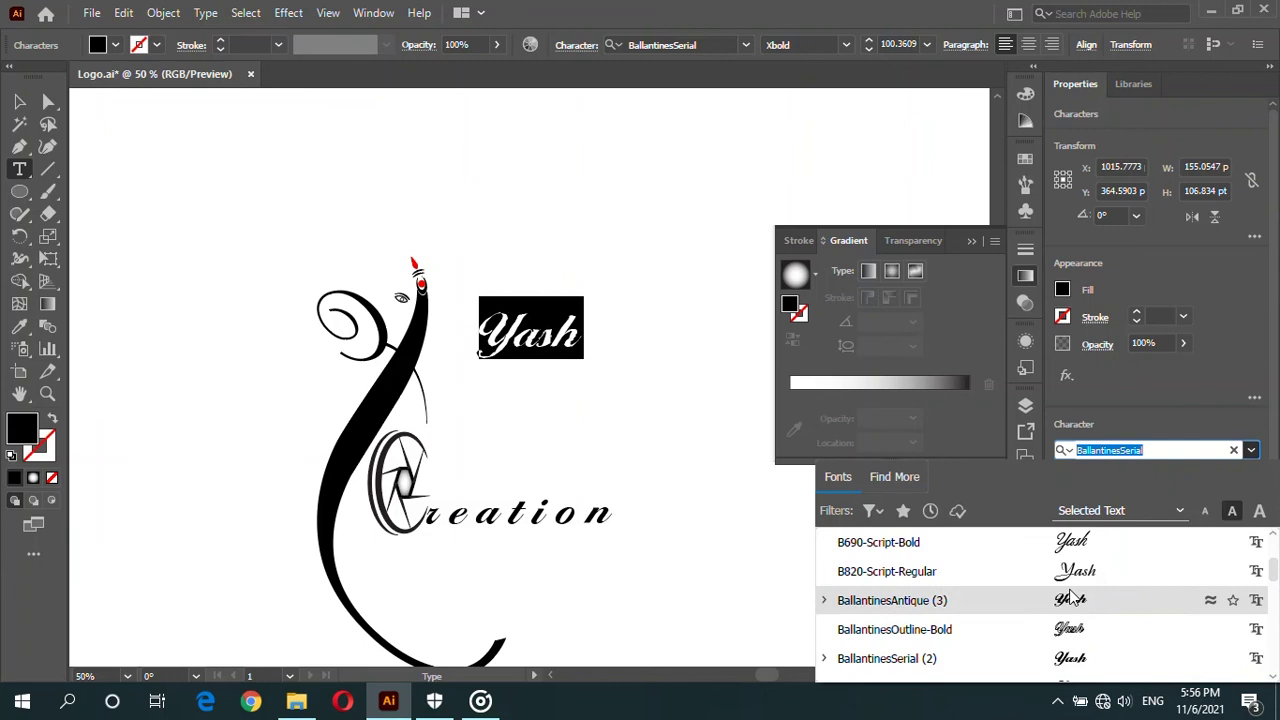
{"action": "scroll", "coordinate": [1065, 660], "scroll_direction": "down", "scroll_amount": 5}
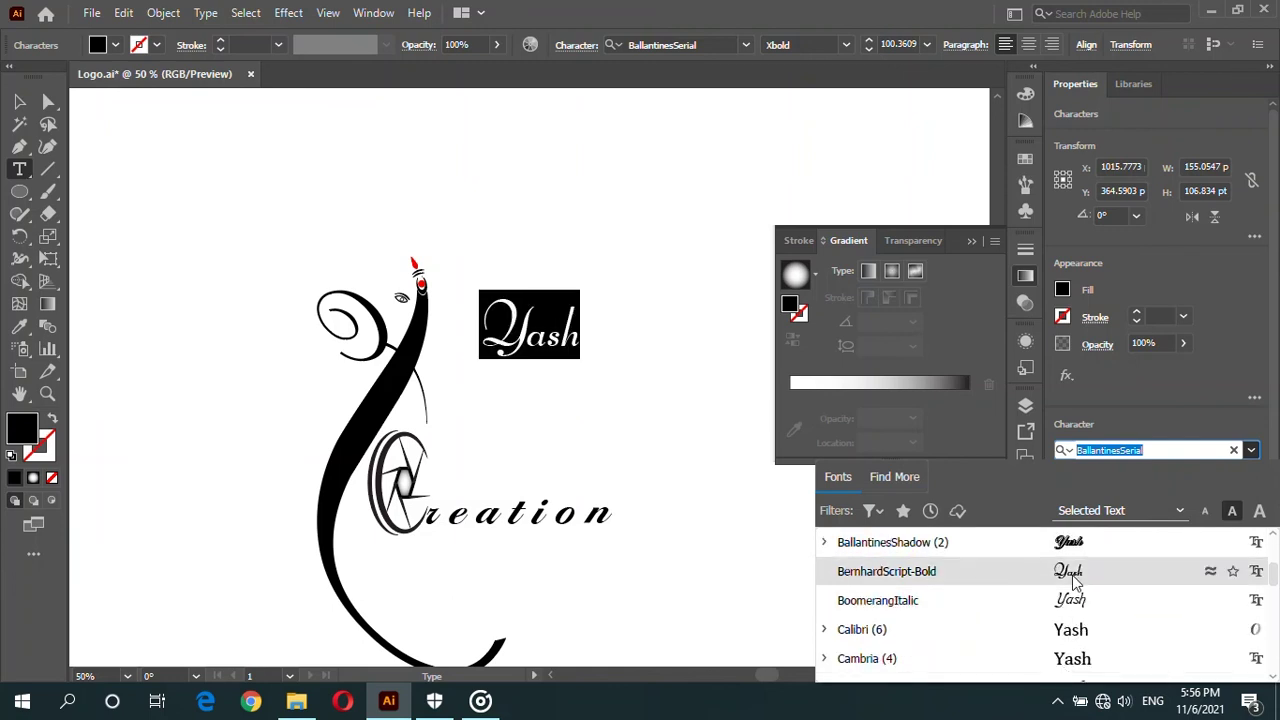
{"action": "scroll", "coordinate": [1072, 545], "scroll_direction": "up", "scroll_amount": 3}
{"action": "scroll", "coordinate": [1070, 548], "scroll_direction": "up", "scroll_amount": 2}
{"action": "scroll", "coordinate": [1070, 548], "scroll_direction": "up", "scroll_amount": 1}
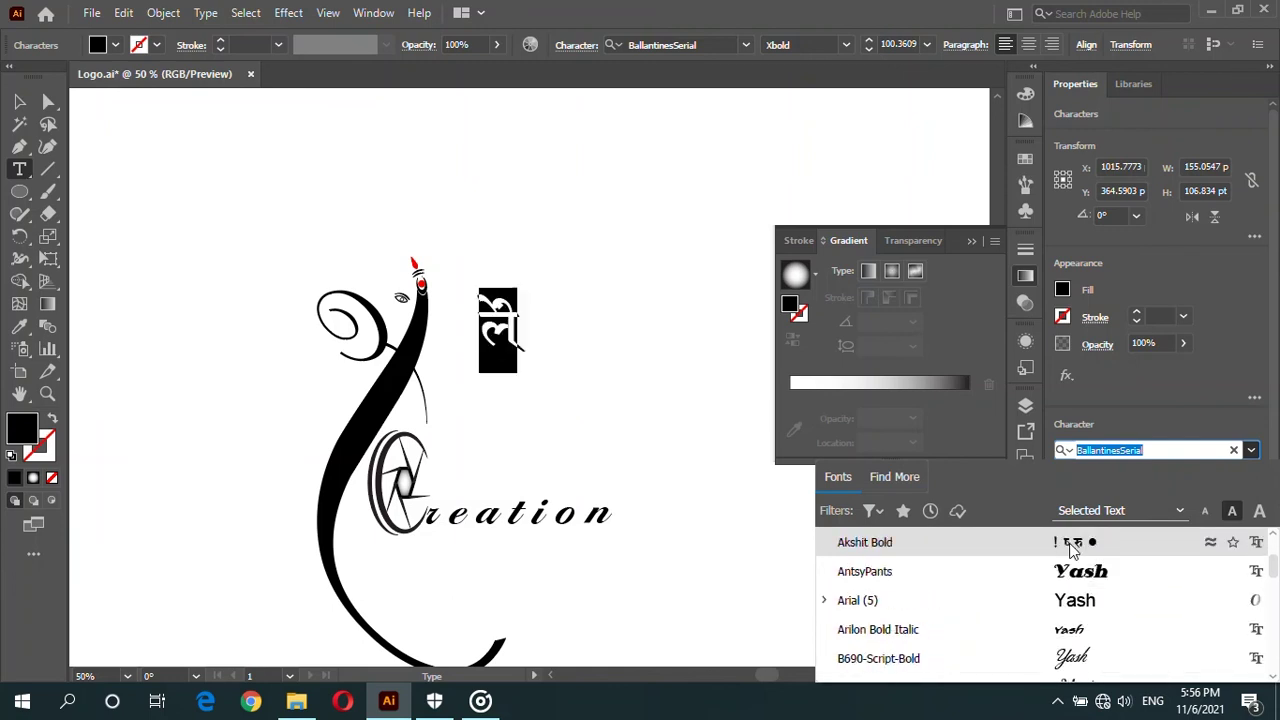
{"action": "scroll", "coordinate": [1070, 548], "scroll_direction": "up", "scroll_amount": 2}
{"action": "scroll", "coordinate": [1070, 548], "scroll_direction": "up", "scroll_amount": 2}
{"action": "scroll", "coordinate": [1070, 548], "scroll_direction": "up", "scroll_amount": 3}
{"action": "scroll", "coordinate": [1070, 548], "scroll_direction": "up", "scroll_amount": 1}
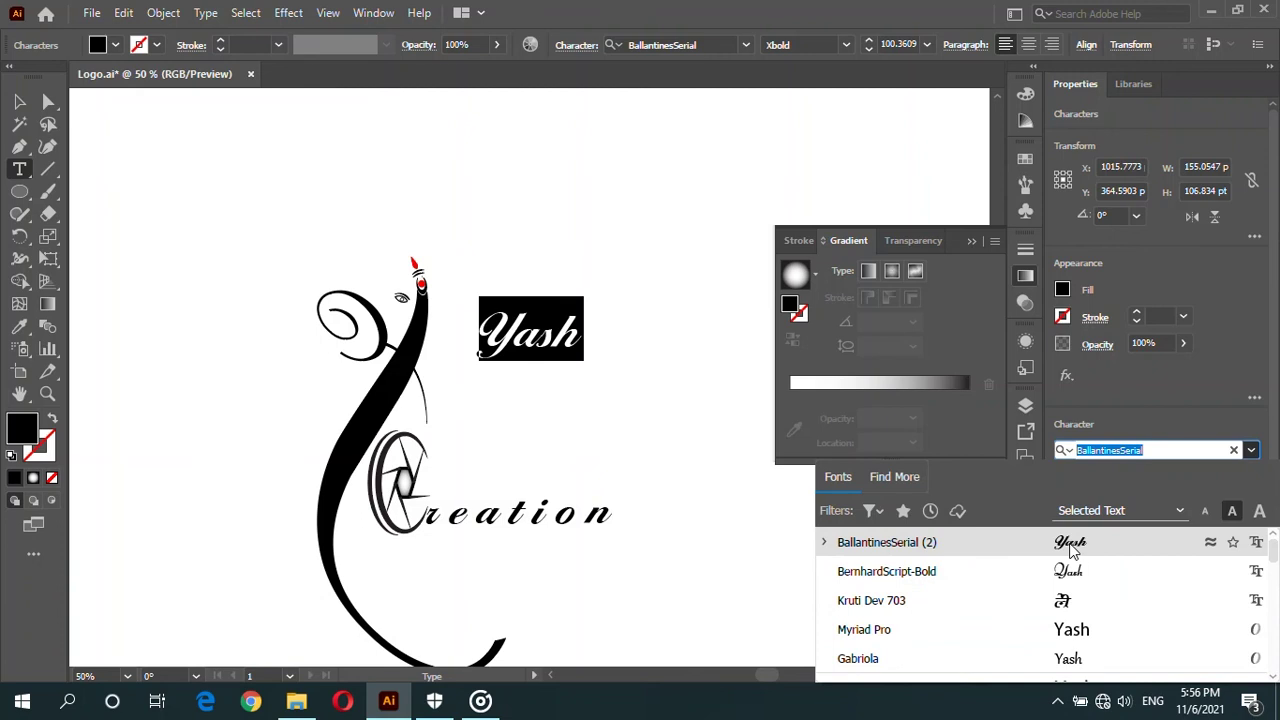
{"action": "left_click", "coordinate": [1072, 548]}
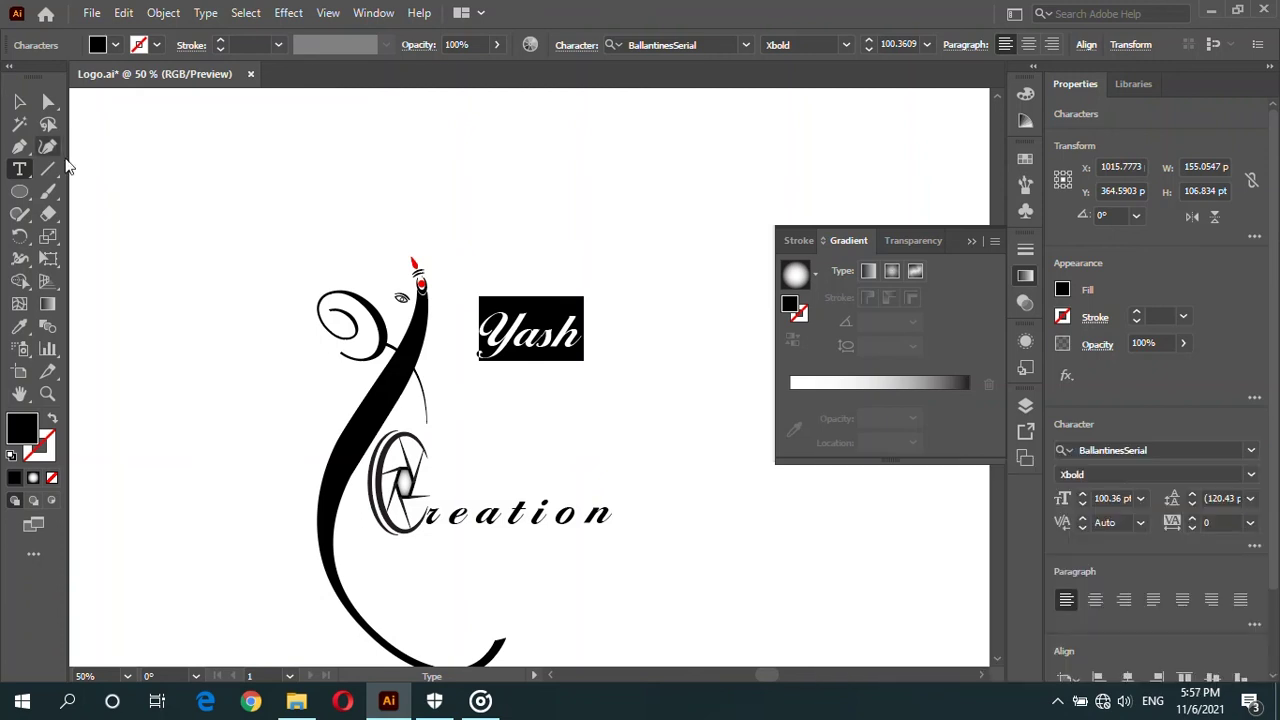
{"action": "left_click", "coordinate": [17, 103]}
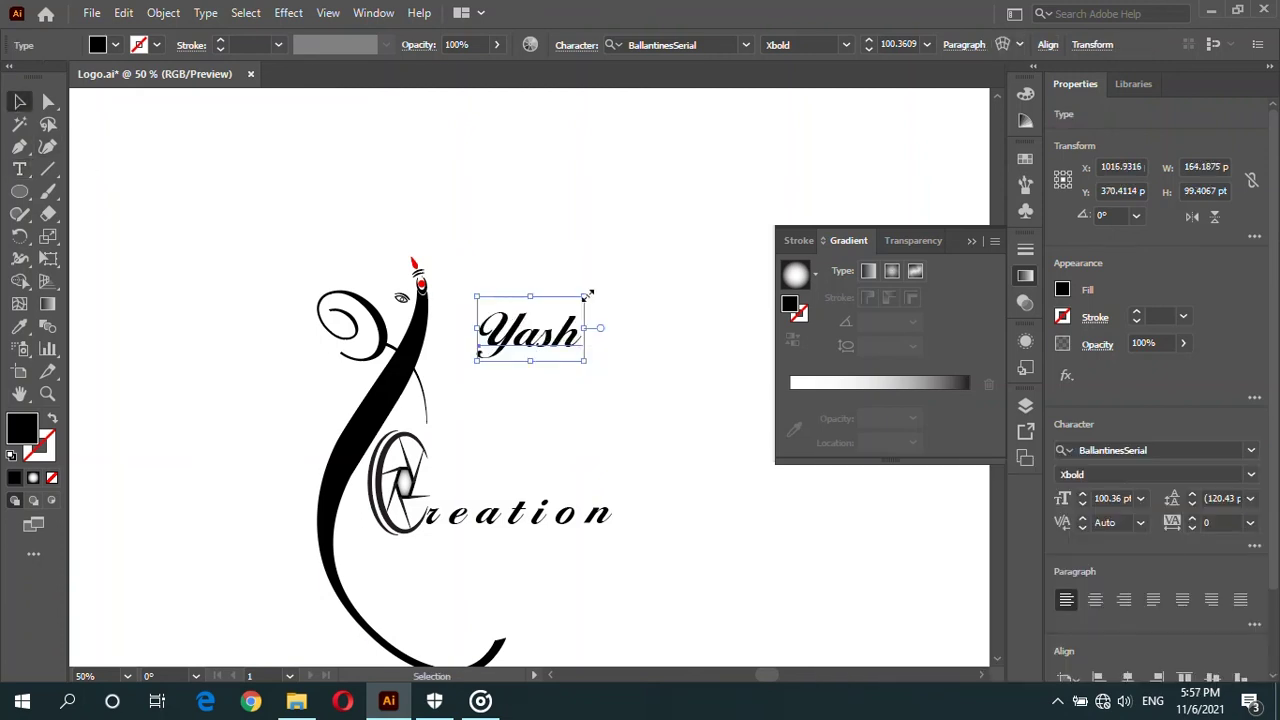
Step: Enlarge 'Yash' proportionally and move it down-left against the figure
{"action": "left_click_drag", "start_coordinate": [586, 297], "coordinate": [740, 201]}
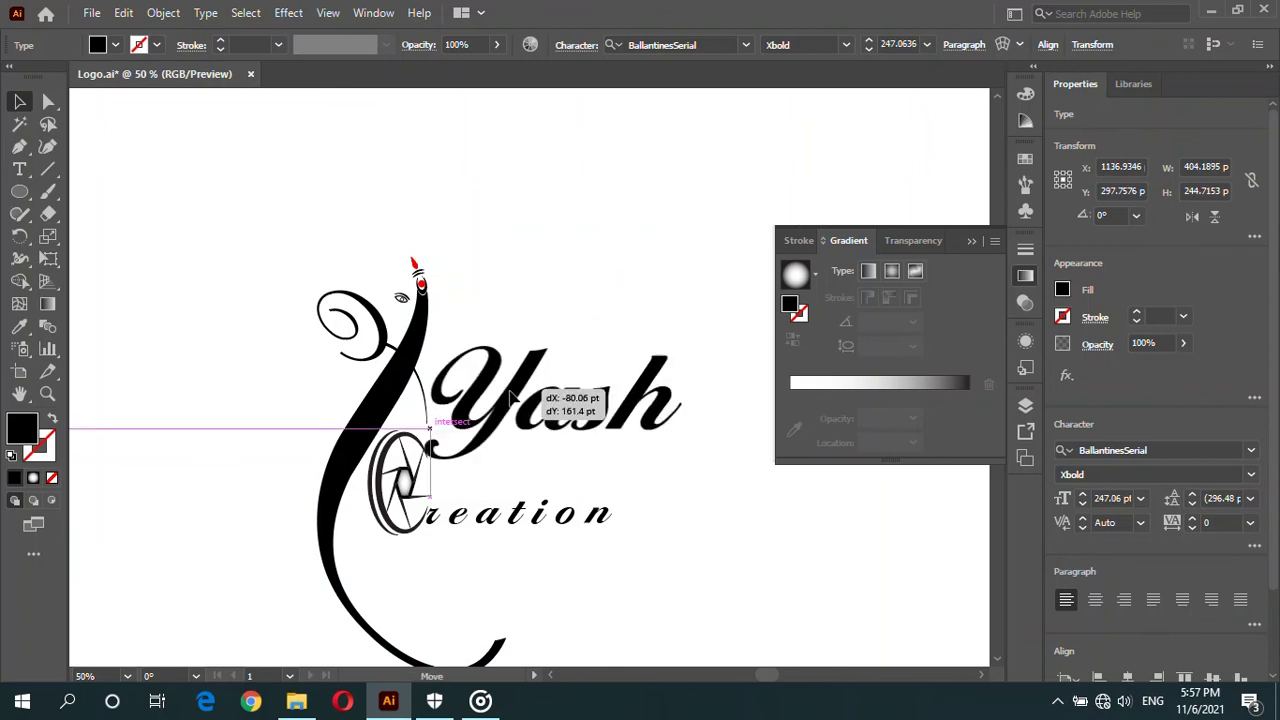
{"action": "left_click_drag", "start_coordinate": [583, 307], "coordinate": [565, 418]}
{"action": "left_click", "coordinate": [580, 371]}
{"action": "key", "text": "ctrl+minus"}
{"action": "scroll", "coordinate": [480, 422], "scroll_direction": "up", "scroll_amount": 1}
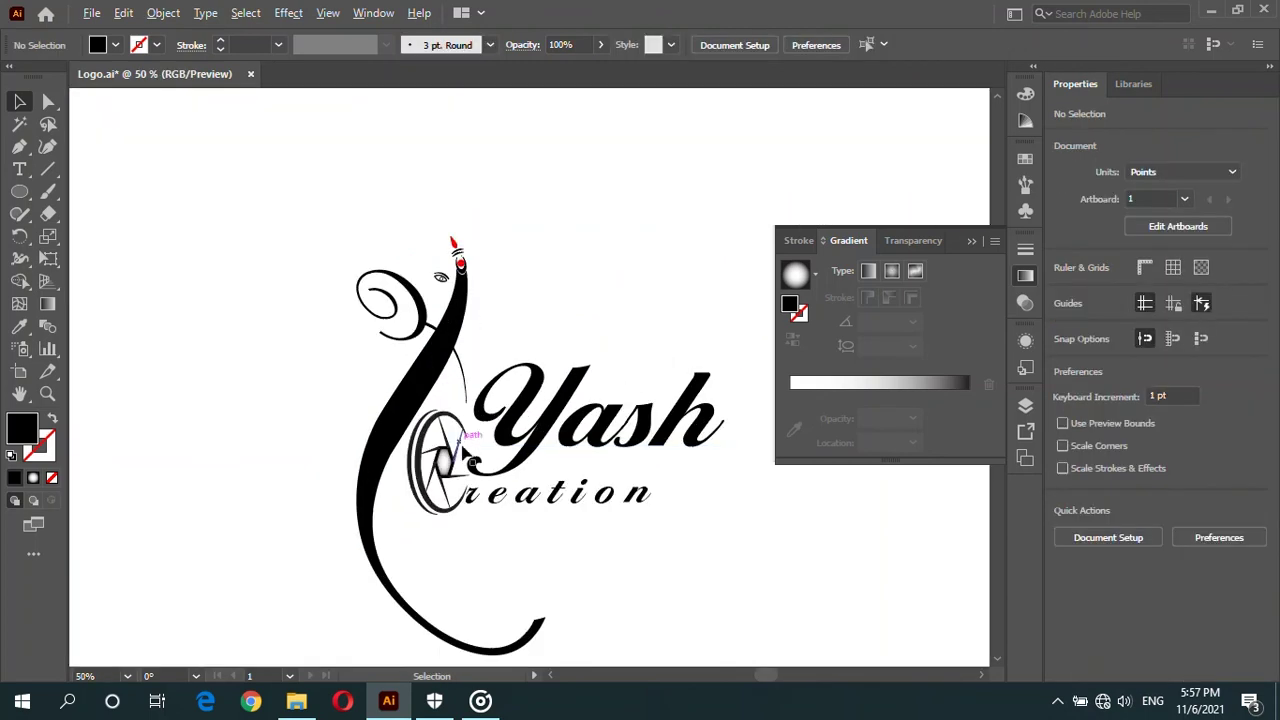
{"action": "scroll", "coordinate": [480, 422], "scroll_direction": "up", "scroll_amount": 1}
Step: Enlarge the aperture C to about 109 × 189 pt to suit 'Yash'
{"action": "left_click", "coordinate": [440, 460]}
{"action": "left_click_drag", "start_coordinate": [470, 392], "coordinate": [485, 383]}
{"action": "left_click_drag", "start_coordinate": [395, 535], "coordinate": [387, 547]}
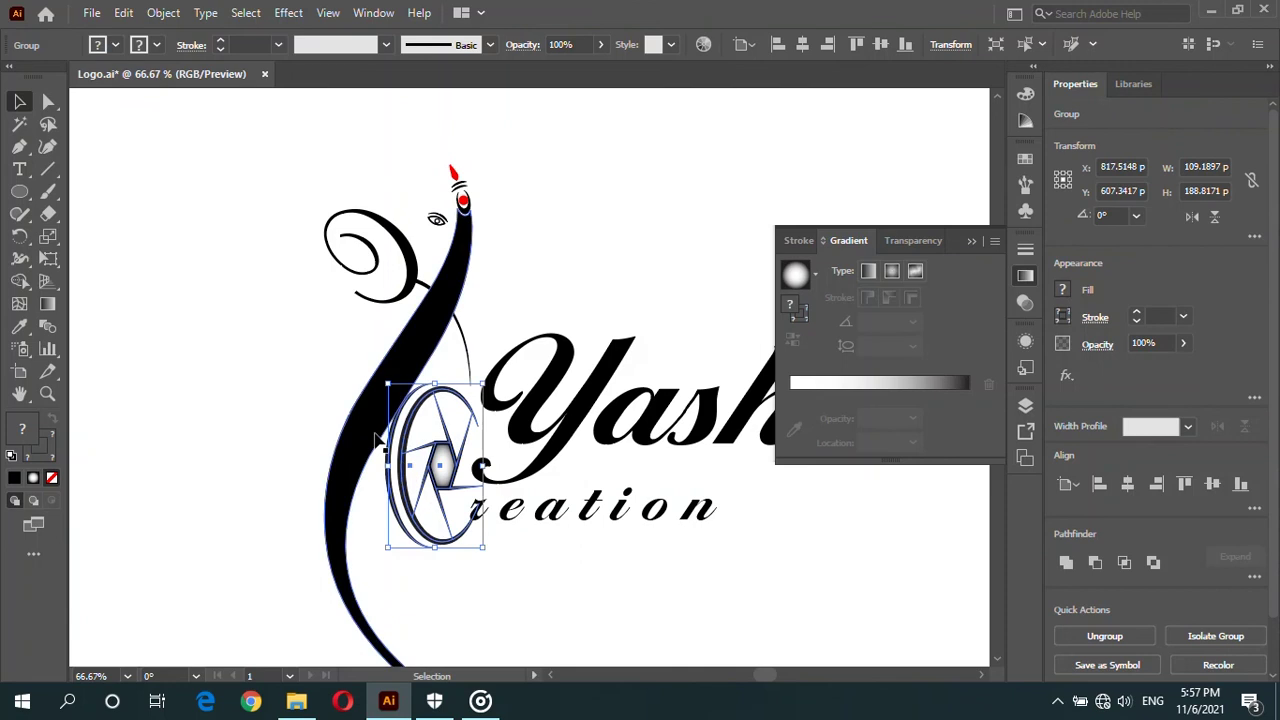
{"action": "left_click", "coordinate": [236, 333]}
{"action": "scroll", "coordinate": [372, 489], "scroll_direction": "down", "scroll_amount": 1}
{"action": "scroll", "coordinate": [419, 525], "scroll_direction": "up", "scroll_amount": 2}
Step: Nudge the 'reation' text slightly right and down into line
{"action": "left_click", "coordinate": [360, 457]}
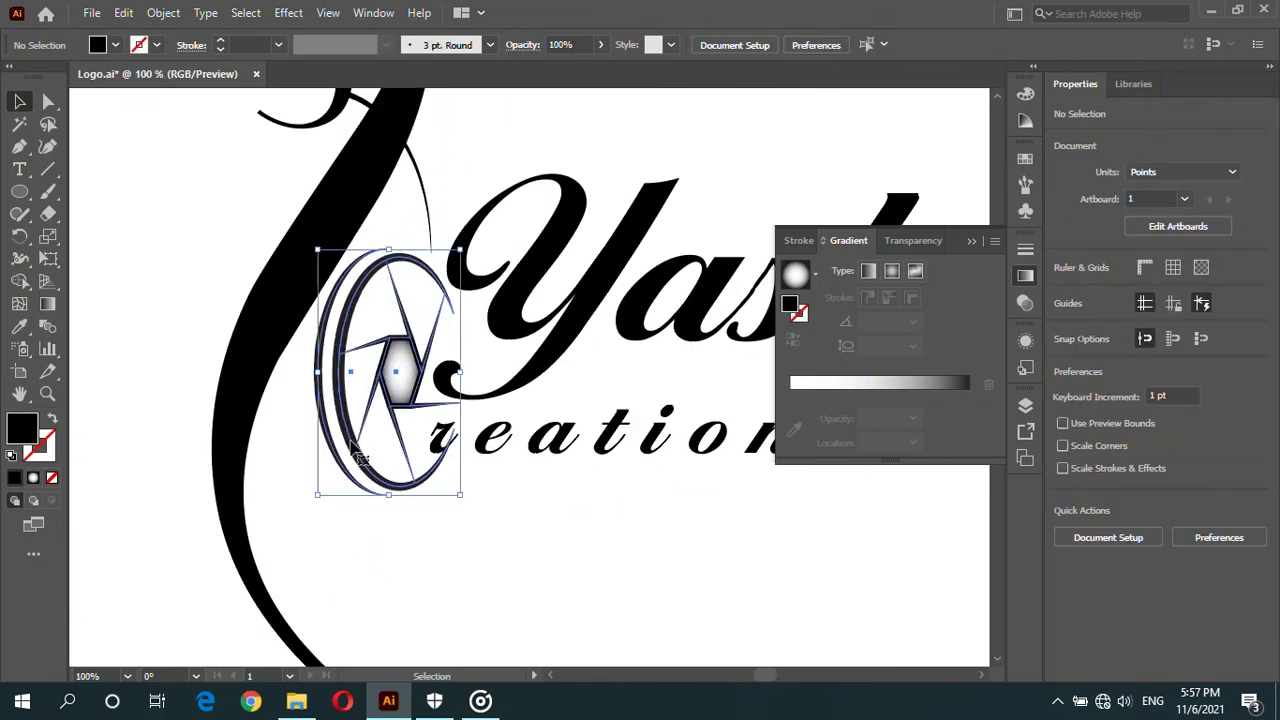
{"action": "left_click", "coordinate": [517, 478]}
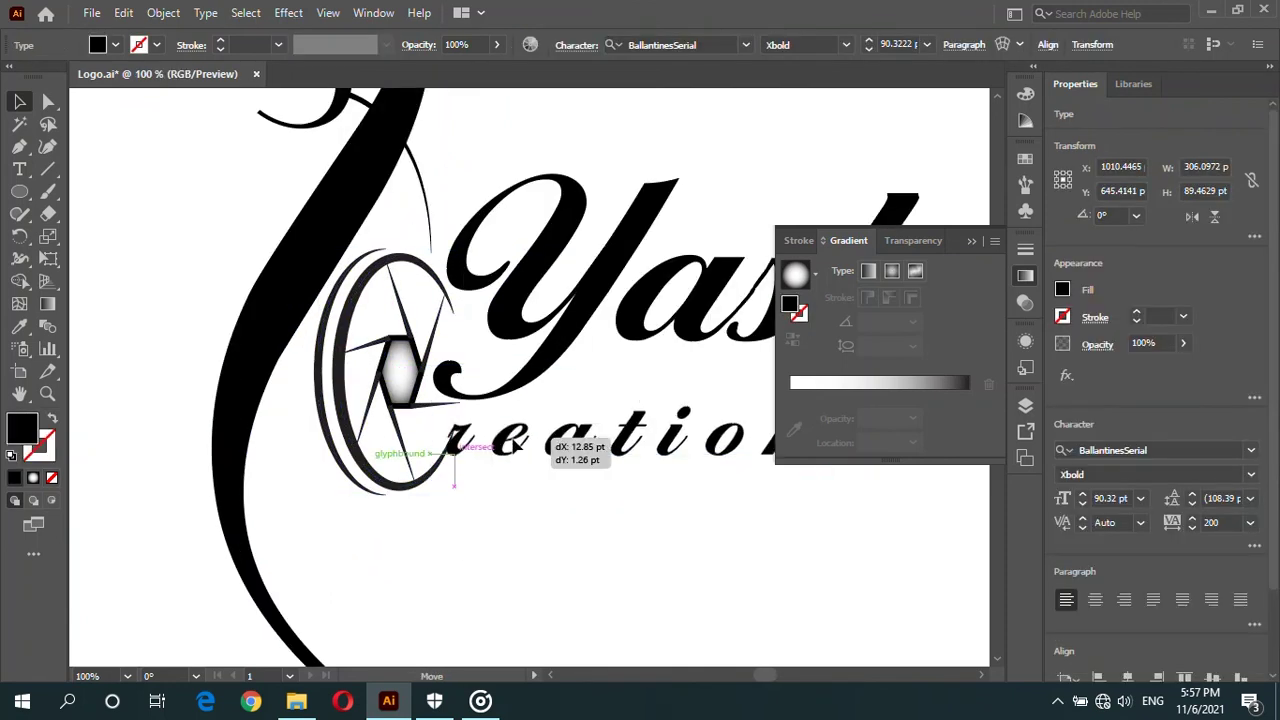
{"action": "left_click_drag", "start_coordinate": [510, 453], "coordinate": [532, 464]}
{"action": "scroll", "coordinate": [731, 151], "scroll_direction": "down", "scroll_amount": 1}
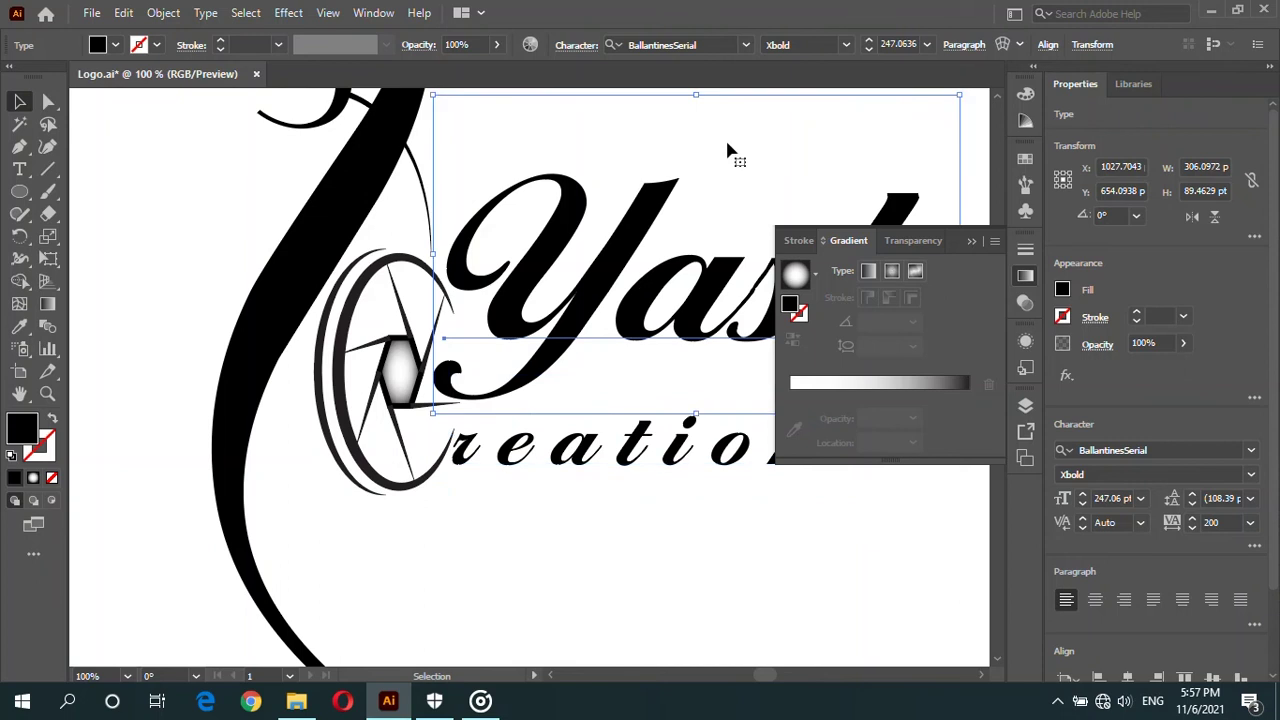
{"action": "scroll", "coordinate": [423, 214], "scroll_direction": "down", "scroll_amount": 2}
{"action": "left_click", "coordinate": [419, 205]}
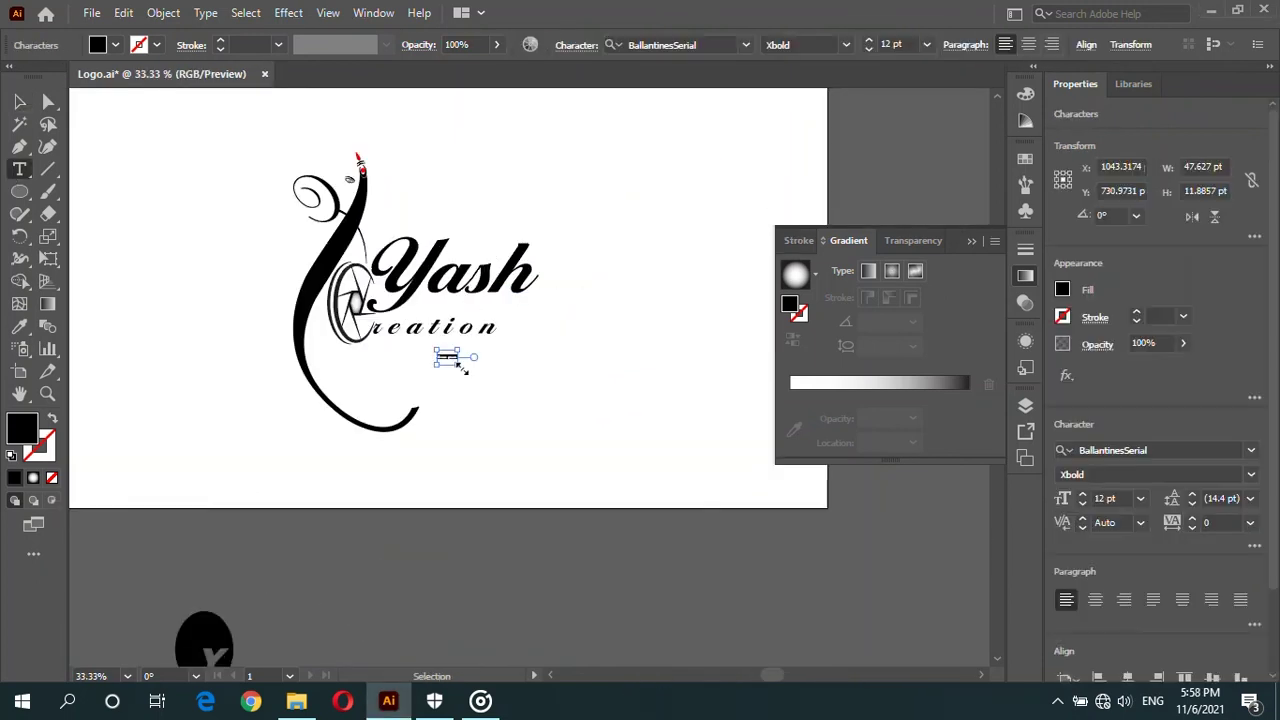
Step: Narrow the tagline frame so it reflows to three lines, and move it under 'reation'
{"action": "key", "text": "ctrl+a"}
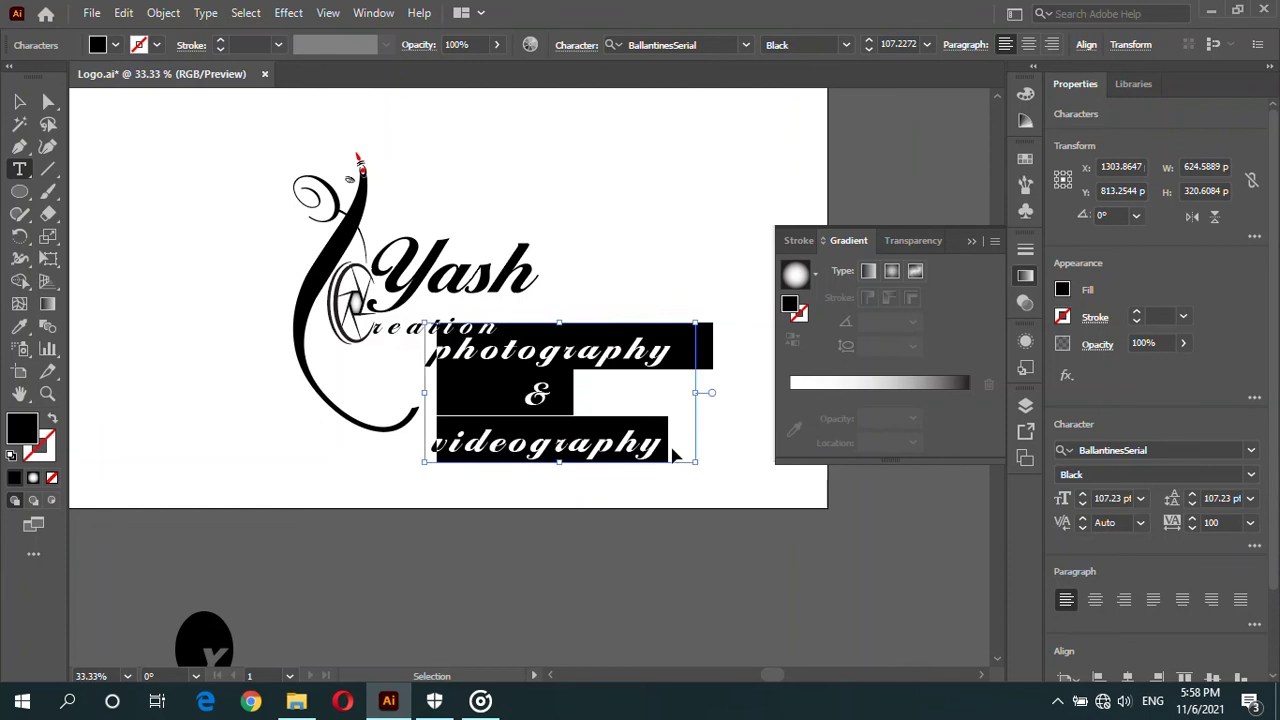
{"action": "left_click_drag", "start_coordinate": [697, 462], "coordinate": [623, 409]}
{"action": "key", "text": "ctrl+shift+a"}
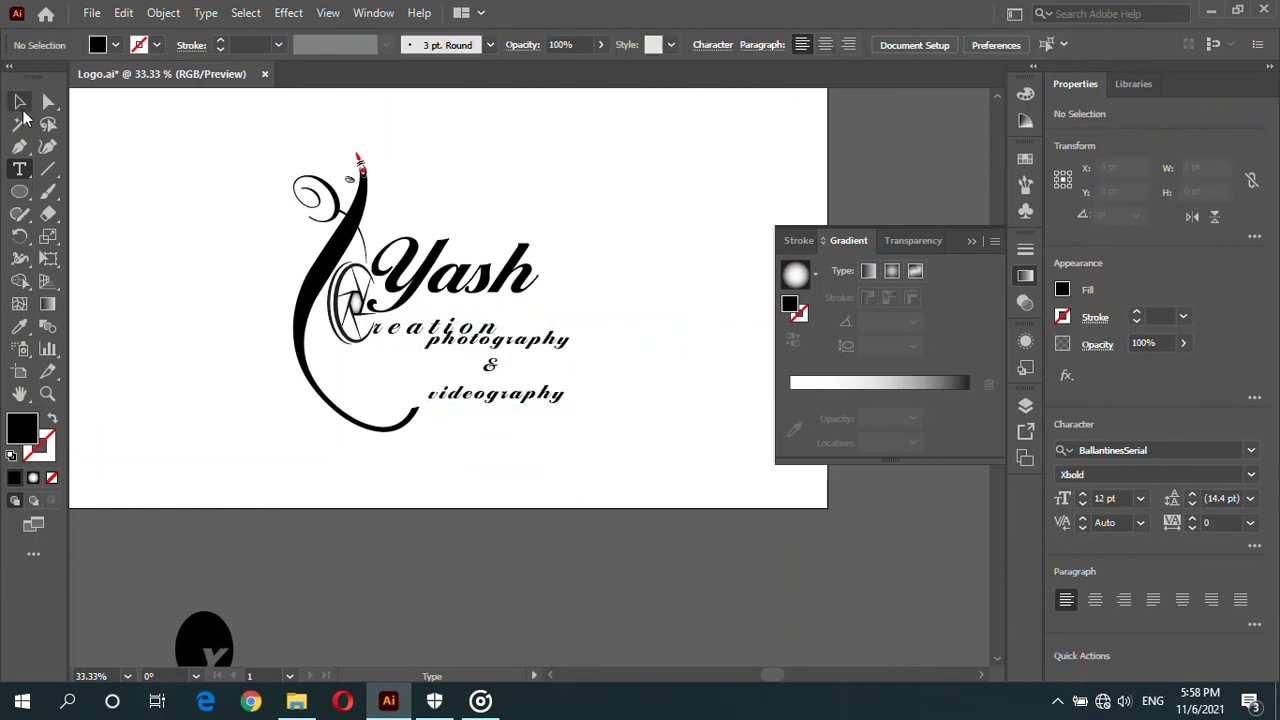
{"action": "scroll", "coordinate": [323, 313], "scroll_direction": "up", "scroll_amount": 1}
{"action": "left_click_drag", "start_coordinate": [716, 473], "coordinate": [630, 481]}
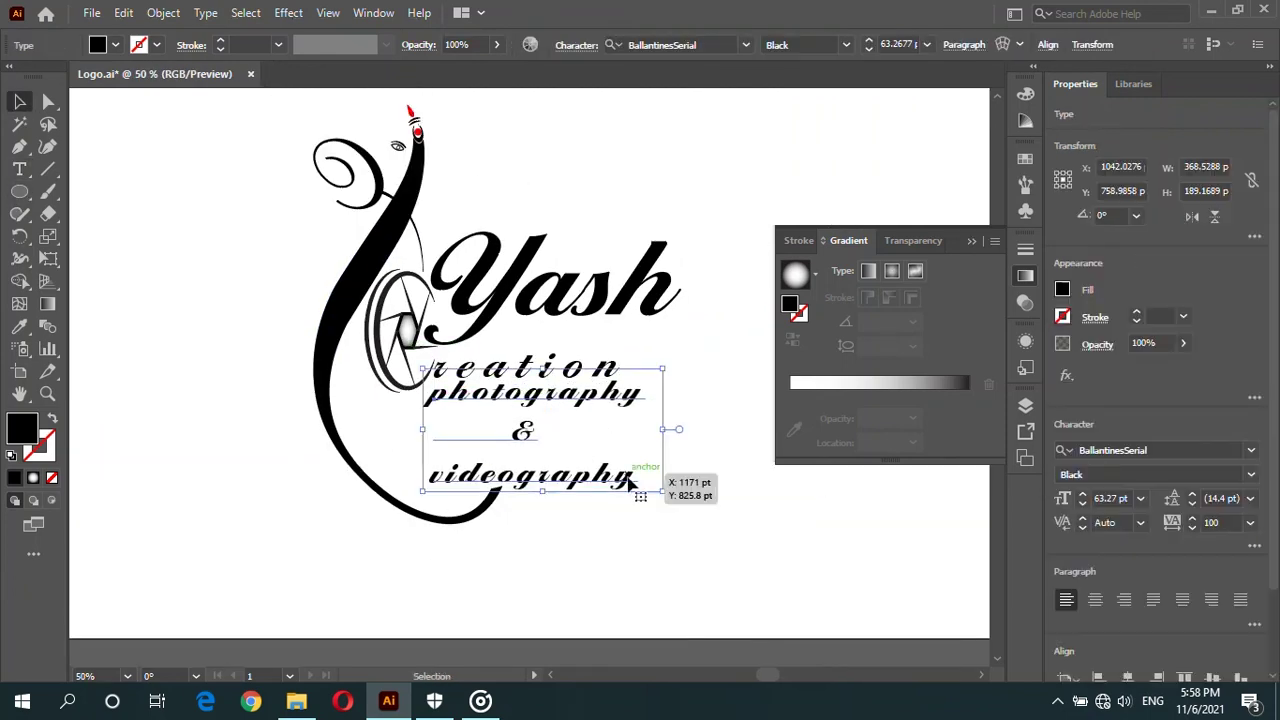
Step: Set the tagline's line spacing to 48 pt
{"action": "double_click", "coordinate": [527, 430]}
{"action": "key", "text": "ctrl+a"}
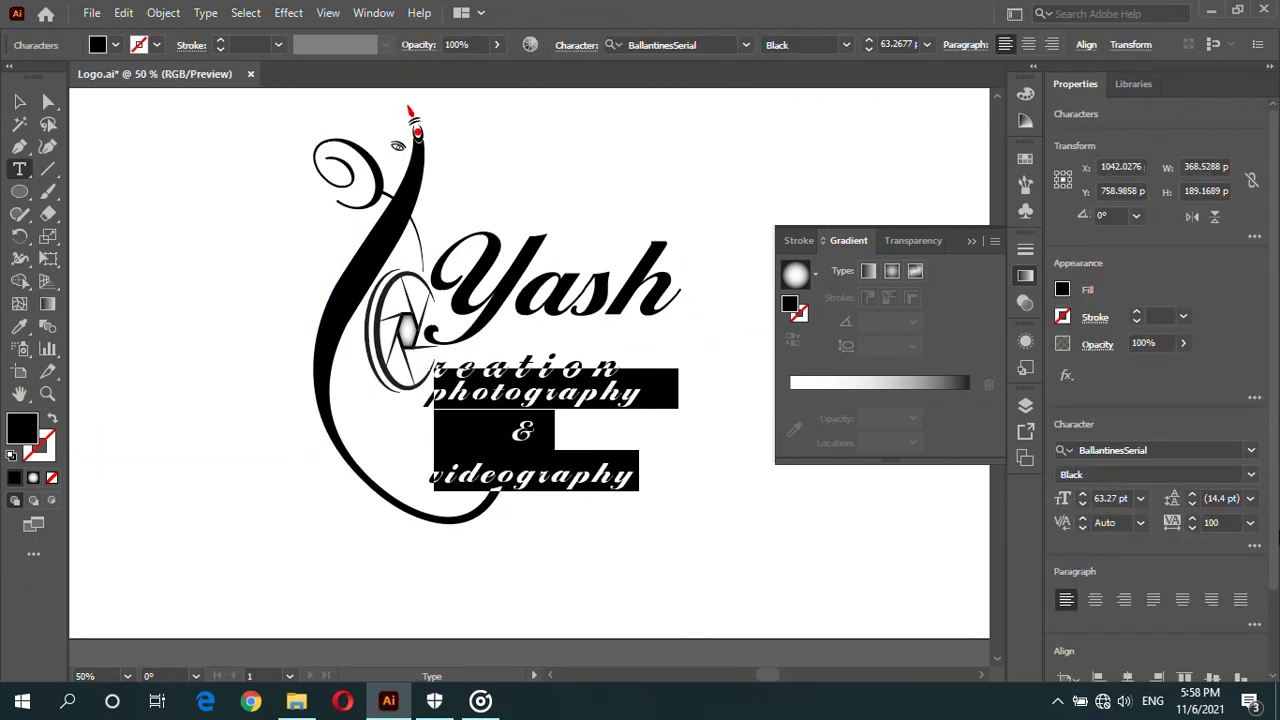
{"action": "left_click", "coordinate": [1249, 498]}
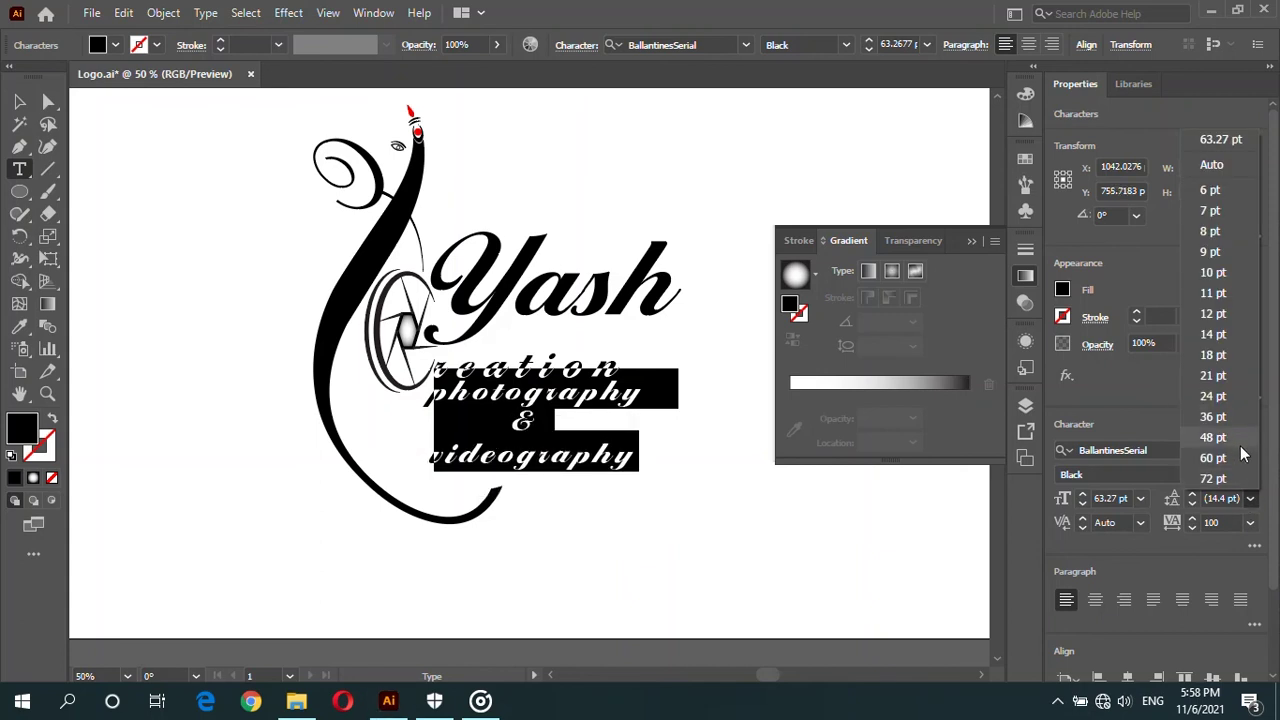
{"action": "left_click", "coordinate": [1220, 437]}
Step: Adjust the tagline's position slightly beneath 'reation'
{"action": "left_click", "coordinate": [20, 101]}
{"action": "left_click_drag", "start_coordinate": [546, 428], "coordinate": [540, 422]}
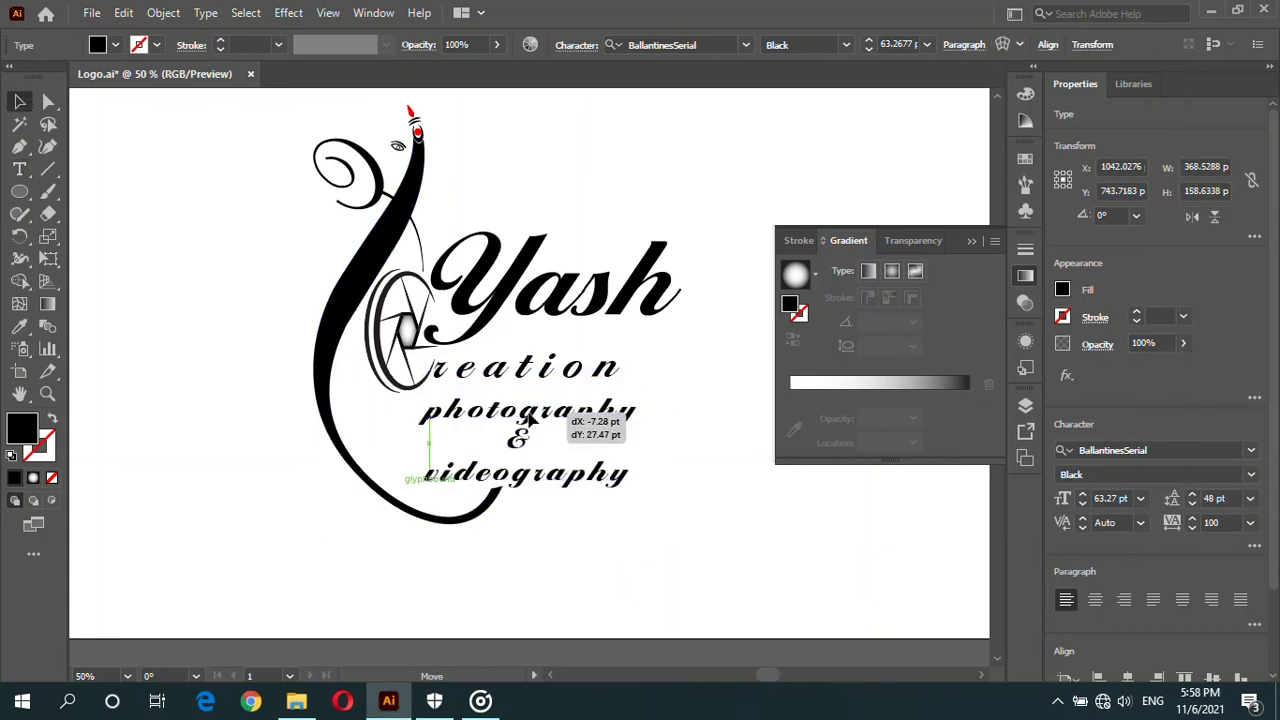
{"action": "left_click", "coordinate": [644, 560]}
{"action": "scroll", "coordinate": [644, 560], "scroll_direction": "down", "scroll_amount": 1}
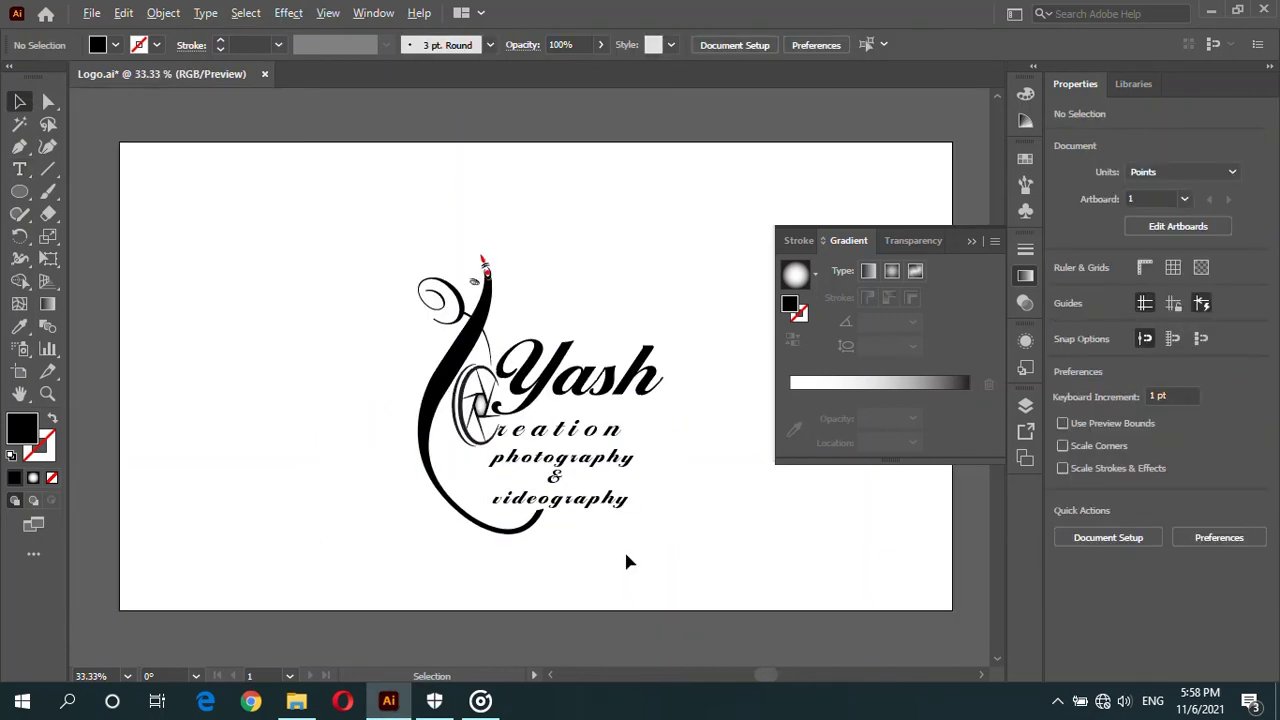
{"action": "scroll", "coordinate": [660, 540], "scroll_direction": "up", "scroll_amount": 1}
{"action": "scroll", "coordinate": [340, 190], "scroll_direction": "up", "scroll_amount": 1}
Step: Shrink the thin curved stroke by the trunk and move it up toward the Yash title
{"action": "left_click", "coordinate": [423, 286]}
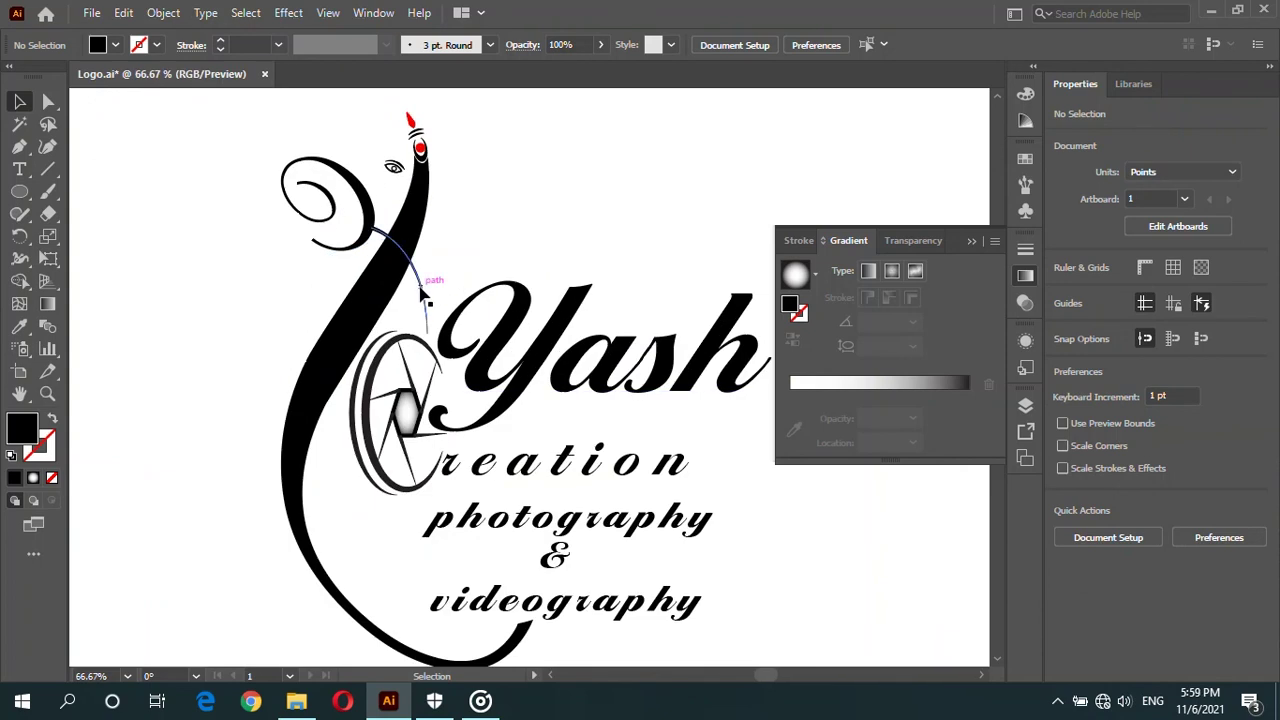
{"action": "scroll", "coordinate": [400, 235], "scroll_direction": "up", "scroll_amount": 1, "text": "alt"}
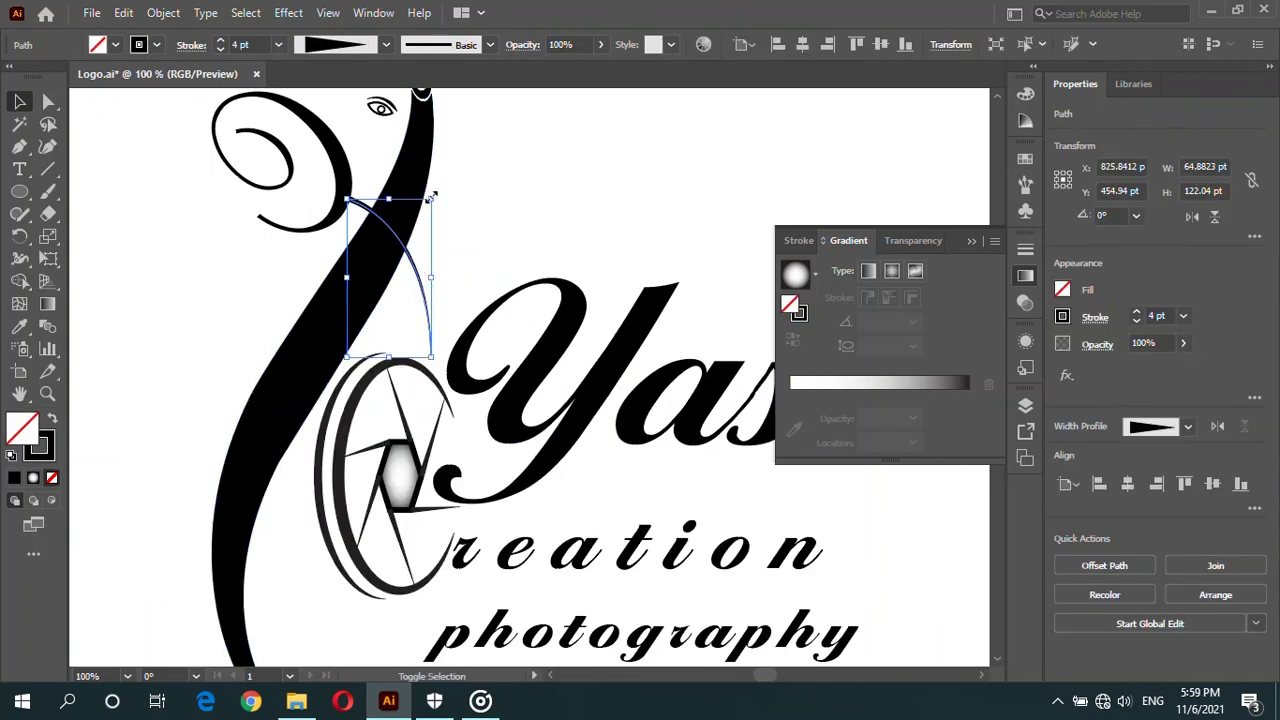
{"action": "left_click_drag", "start_coordinate": [431, 197], "coordinate": [420, 219]}
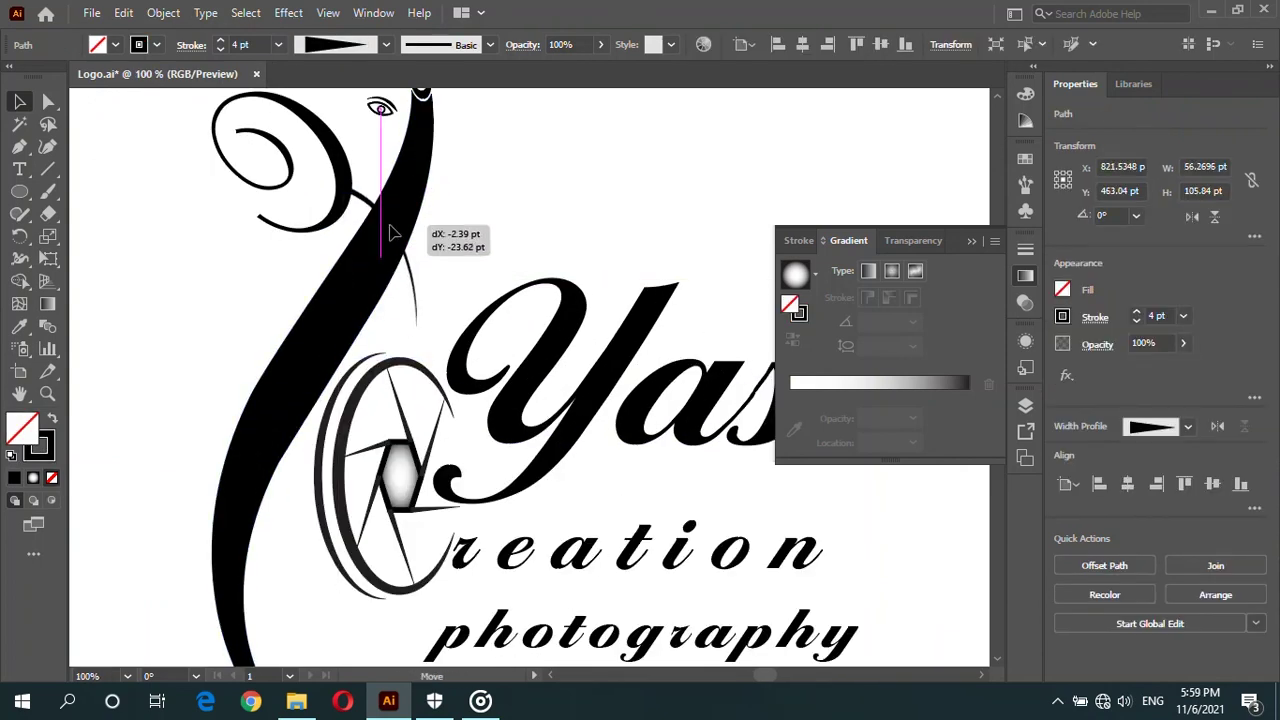
{"action": "left_click_drag", "start_coordinate": [383, 240], "coordinate": [386, 232]}
{"action": "left_click", "coordinate": [175, 250]}
{"action": "scroll", "coordinate": [175, 250], "scroll_direction": "down", "scroll_amount": 2}
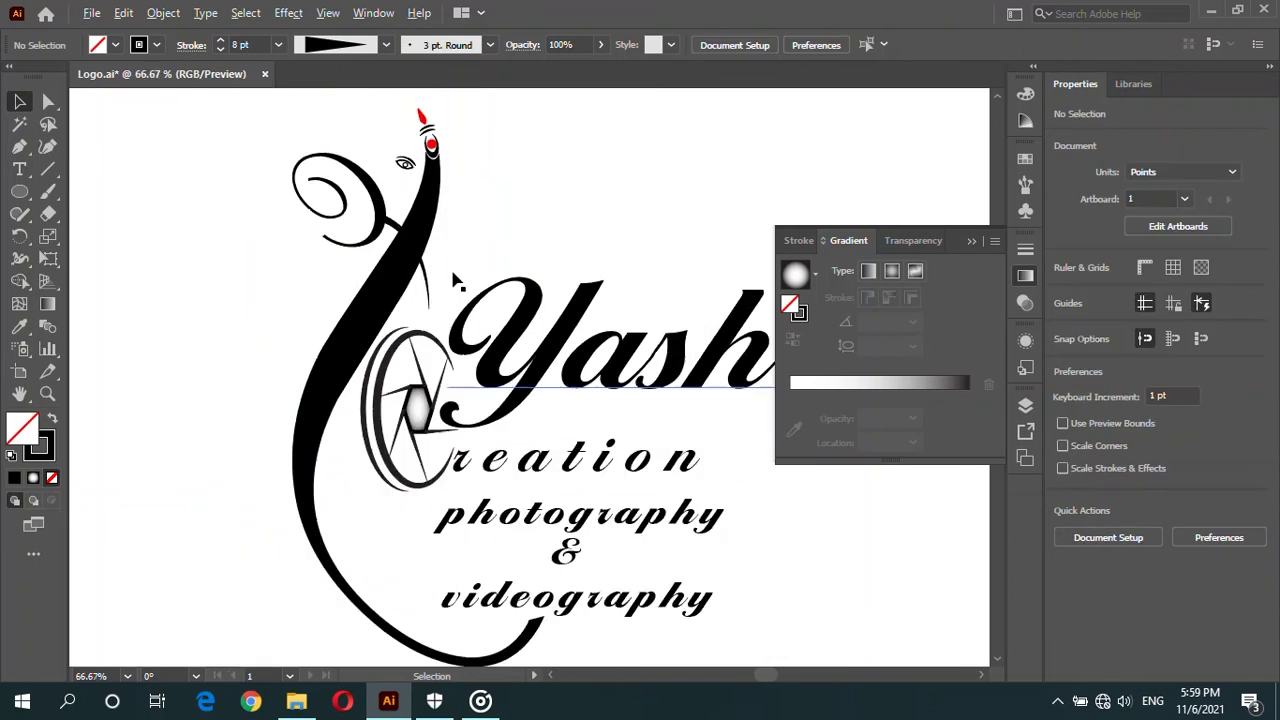
{"action": "scroll", "coordinate": [378, 108], "scroll_direction": "up", "scroll_amount": 3}
{"action": "scroll", "coordinate": [418, 178], "scroll_direction": "down", "scroll_amount": 2}
{"action": "scroll", "coordinate": [418, 178], "scroll_direction": "down", "scroll_amount": 1}
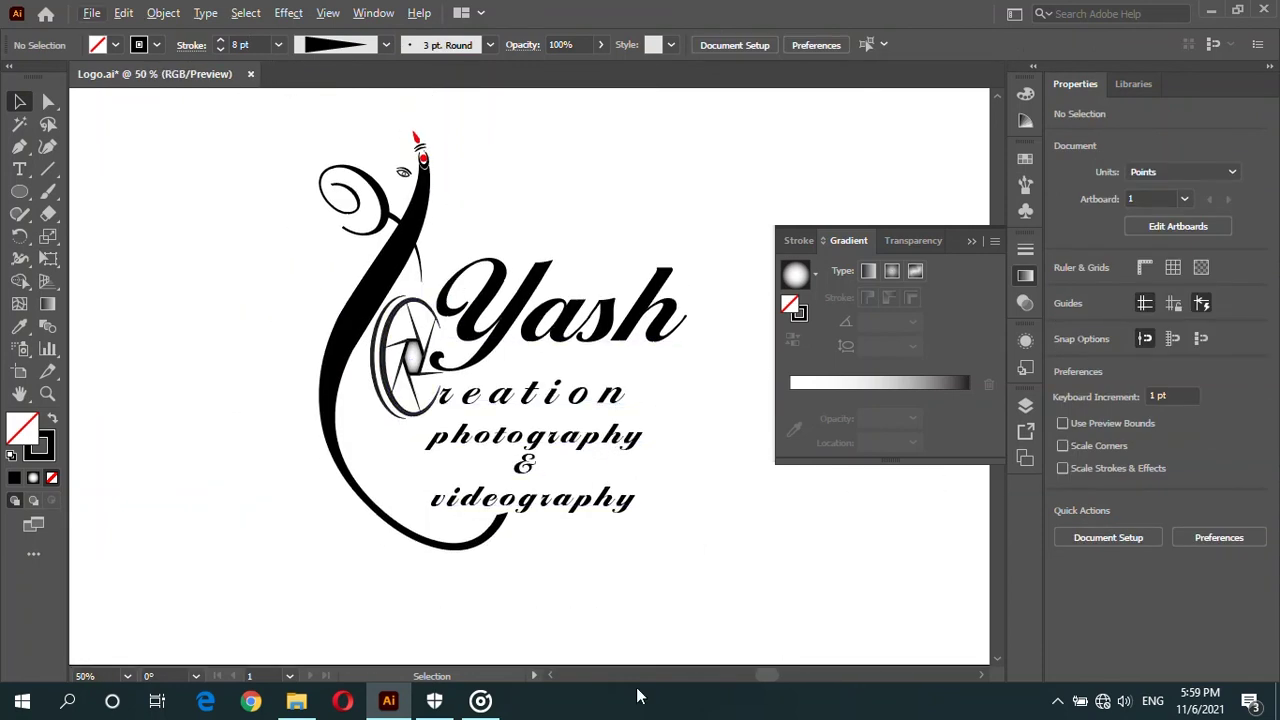
Step: Erase the upturned tip of the bottom swoosh with the Eraser tool so the tail ends cleanly
{"action": "key", "text": "shift+e"}
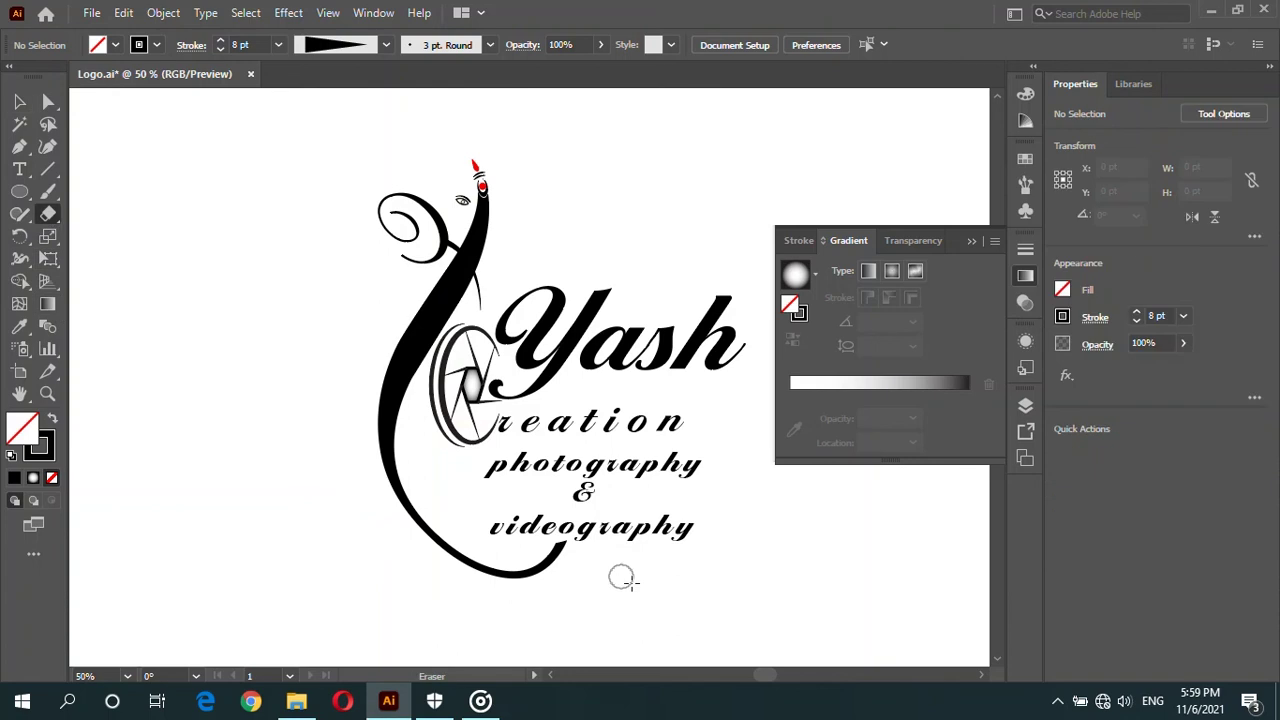
{"action": "left_click_drag", "start_coordinate": [566, 542], "coordinate": [550, 570]}
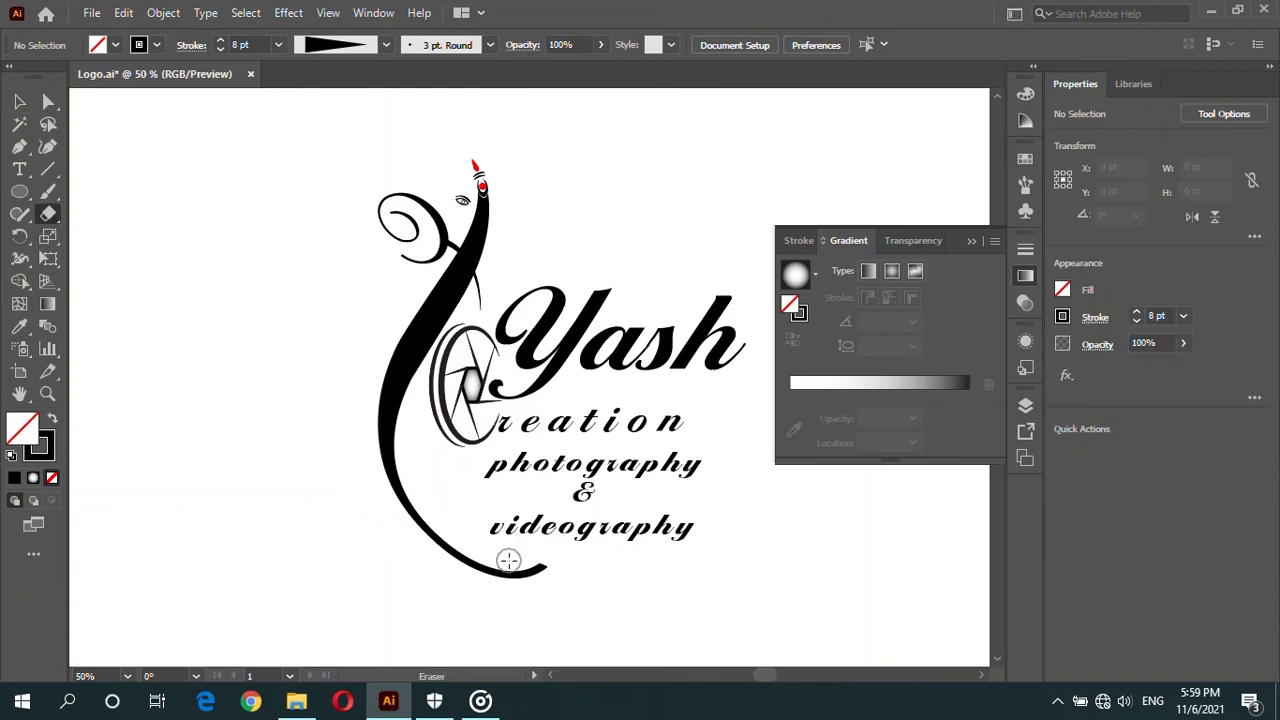
{"action": "scroll", "coordinate": [538, 581], "scroll_direction": "up", "scroll_amount": 3}
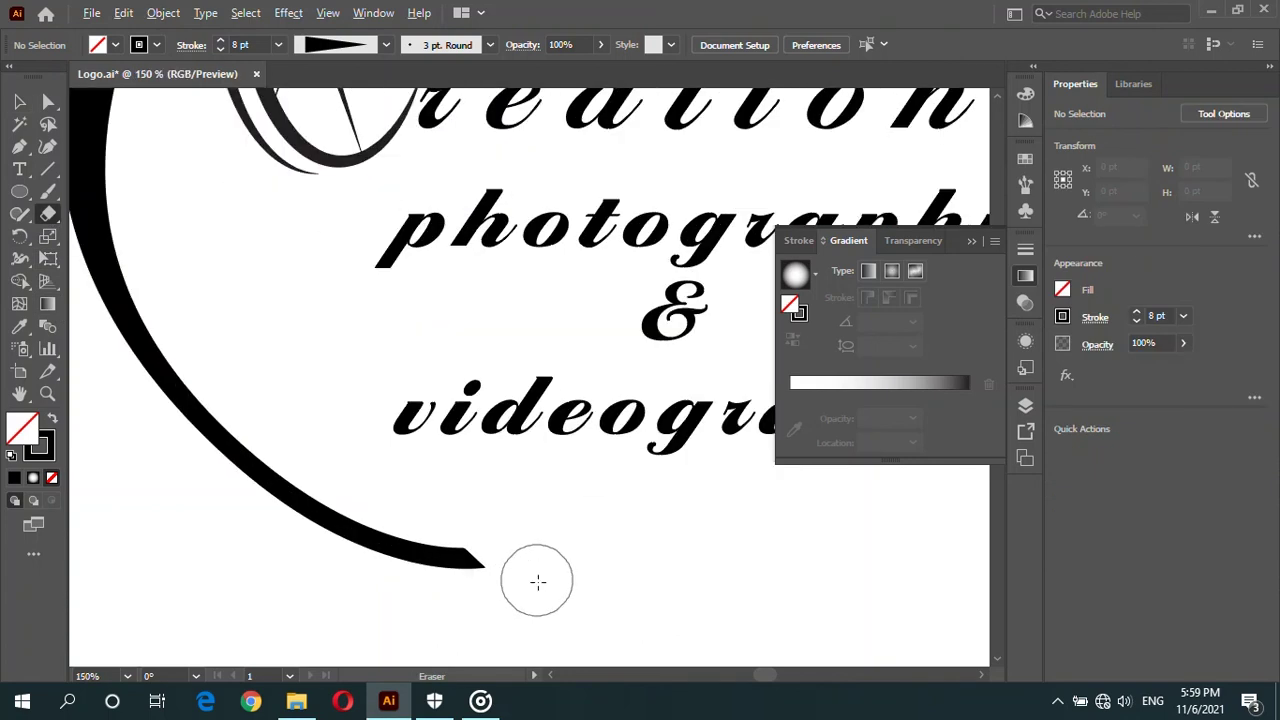
{"action": "scroll", "coordinate": [538, 581], "scroll_direction": "down", "scroll_amount": 3}
{"action": "key", "text": "v"}
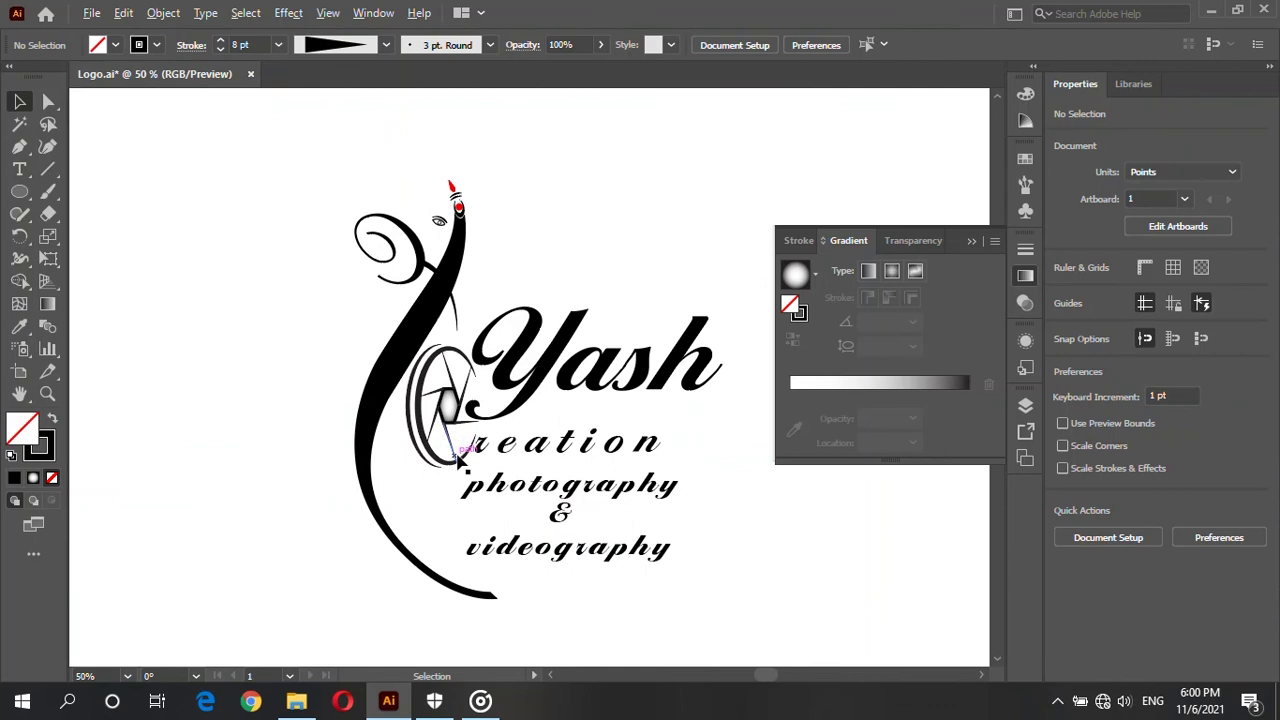
{"action": "scroll", "coordinate": [497, 380], "scroll_direction": "up", "scroll_amount": 1}
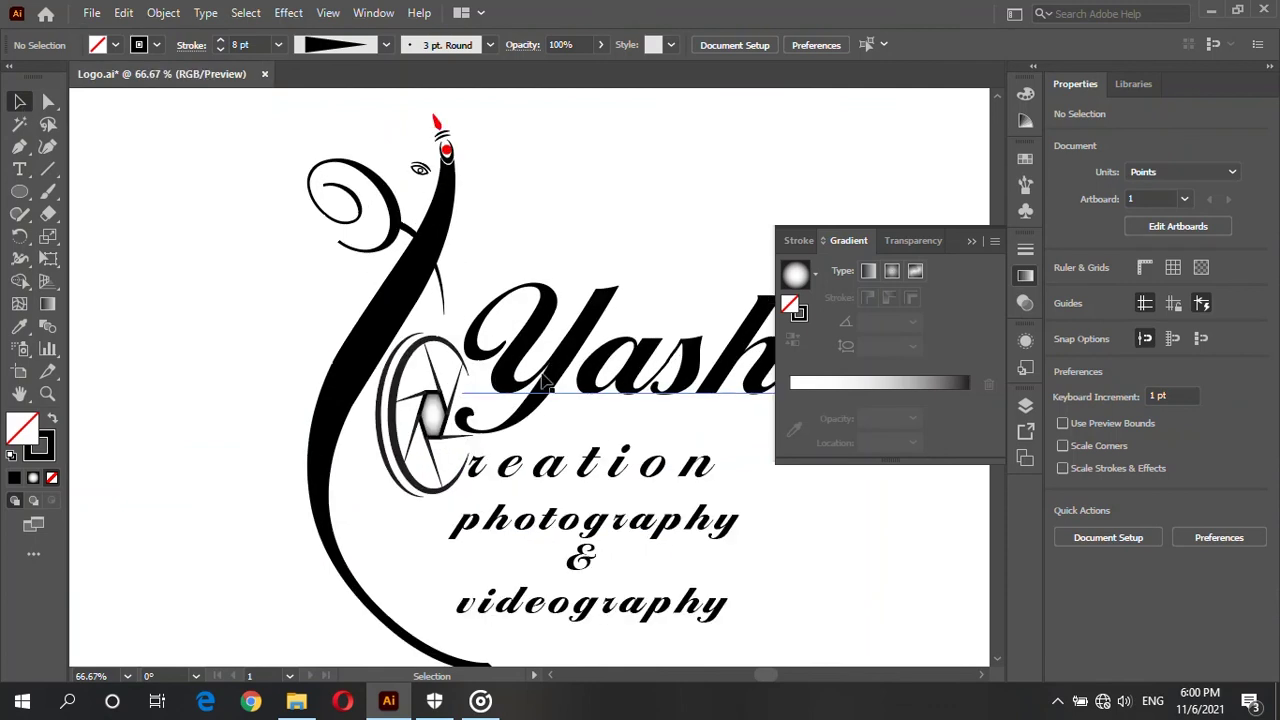
{"action": "left_click", "coordinate": [543, 381]}
Step: Nudge the Yash title slightly to the left
{"action": "scroll", "coordinate": [560, 383], "scroll_direction": "down", "scroll_amount": 1}
{"action": "left_click", "coordinate": [576, 385]}
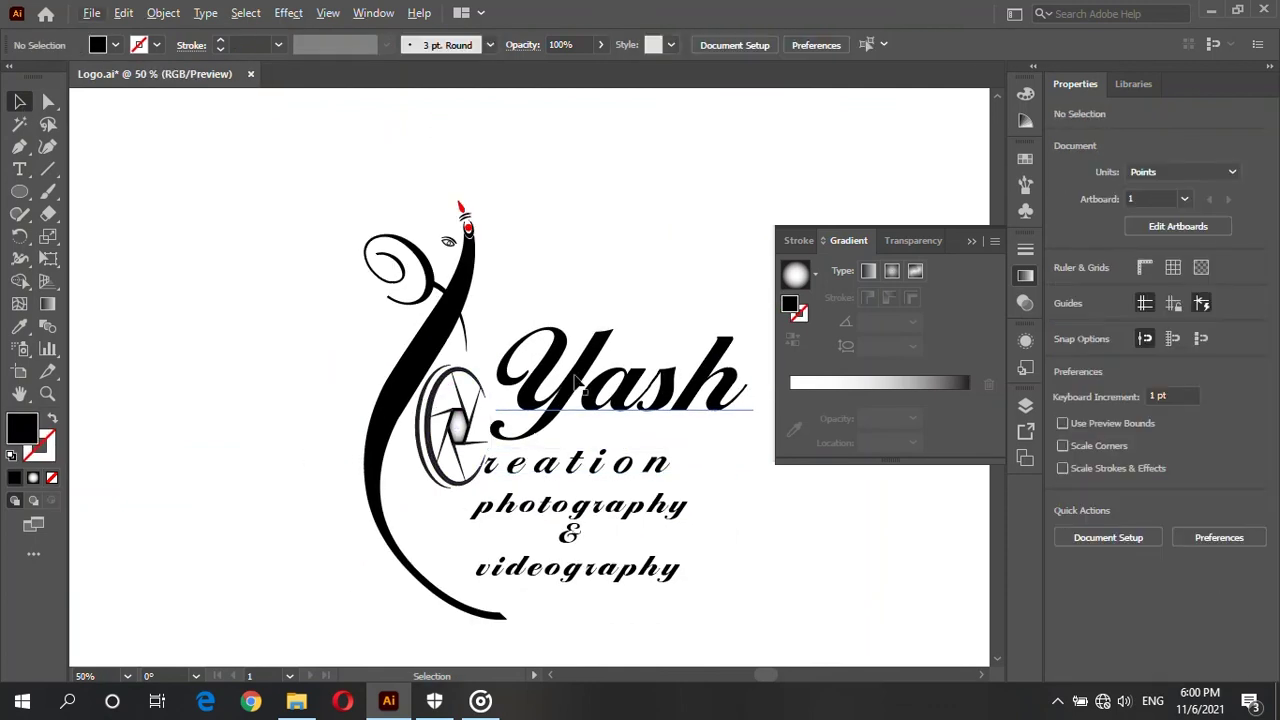
{"action": "left_click_drag", "start_coordinate": [576, 383], "coordinate": [570, 384]}
{"action": "left_click", "coordinate": [320, 410]}
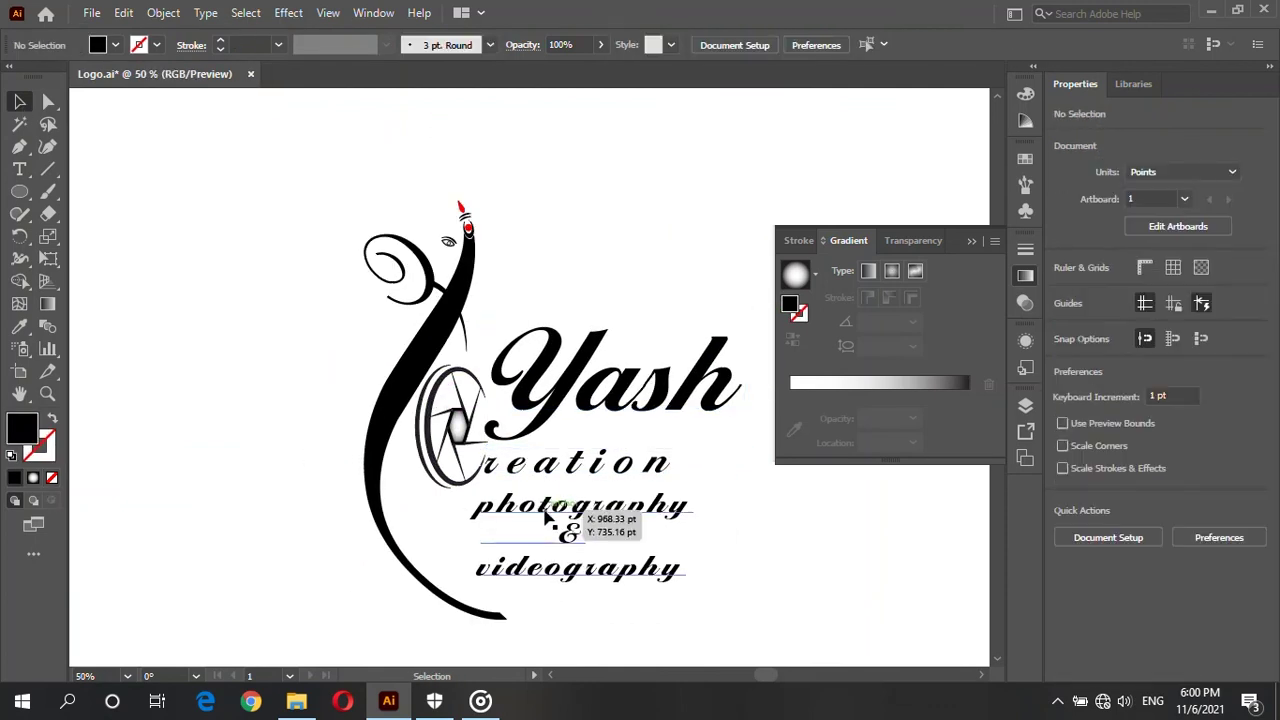
Step: Increase the 'creation' text's font size to 100 pt
{"action": "left_click", "coordinate": [676, 468]}
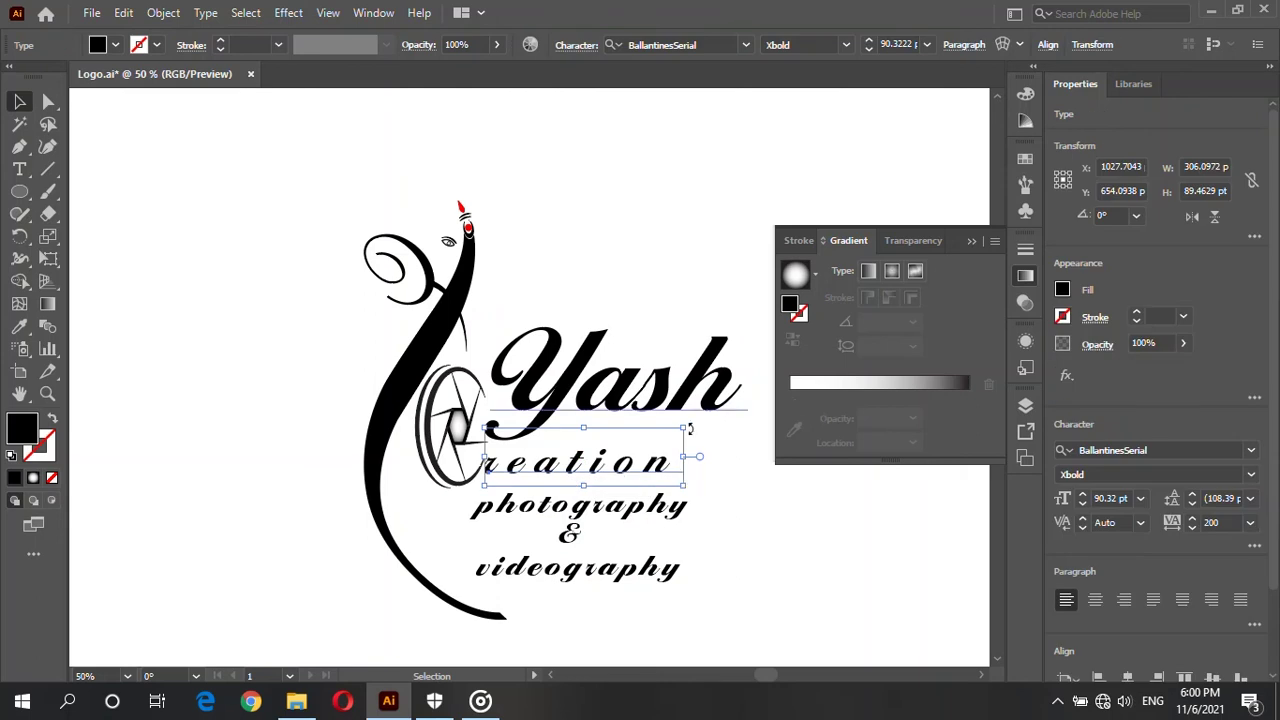
{"action": "double_click", "coordinate": [662, 461]}
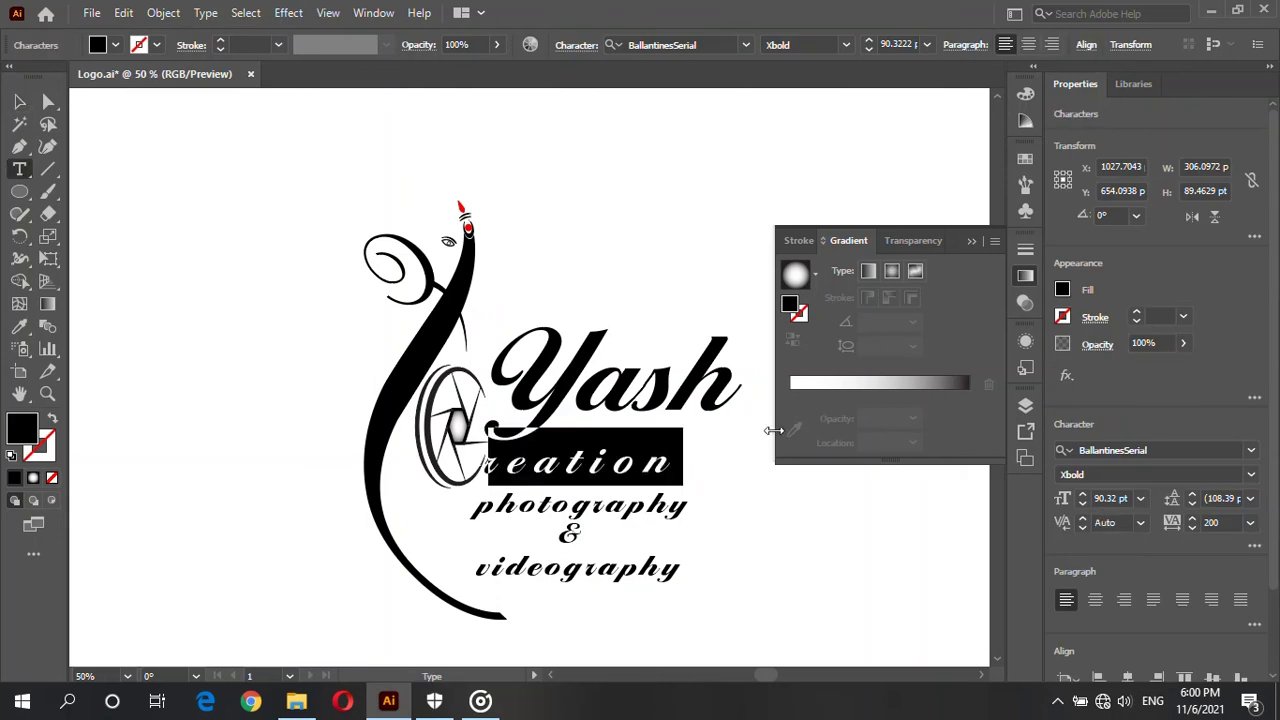
{"action": "left_click", "coordinate": [1140, 498]}
{"action": "left_click", "coordinate": [1141, 498]}
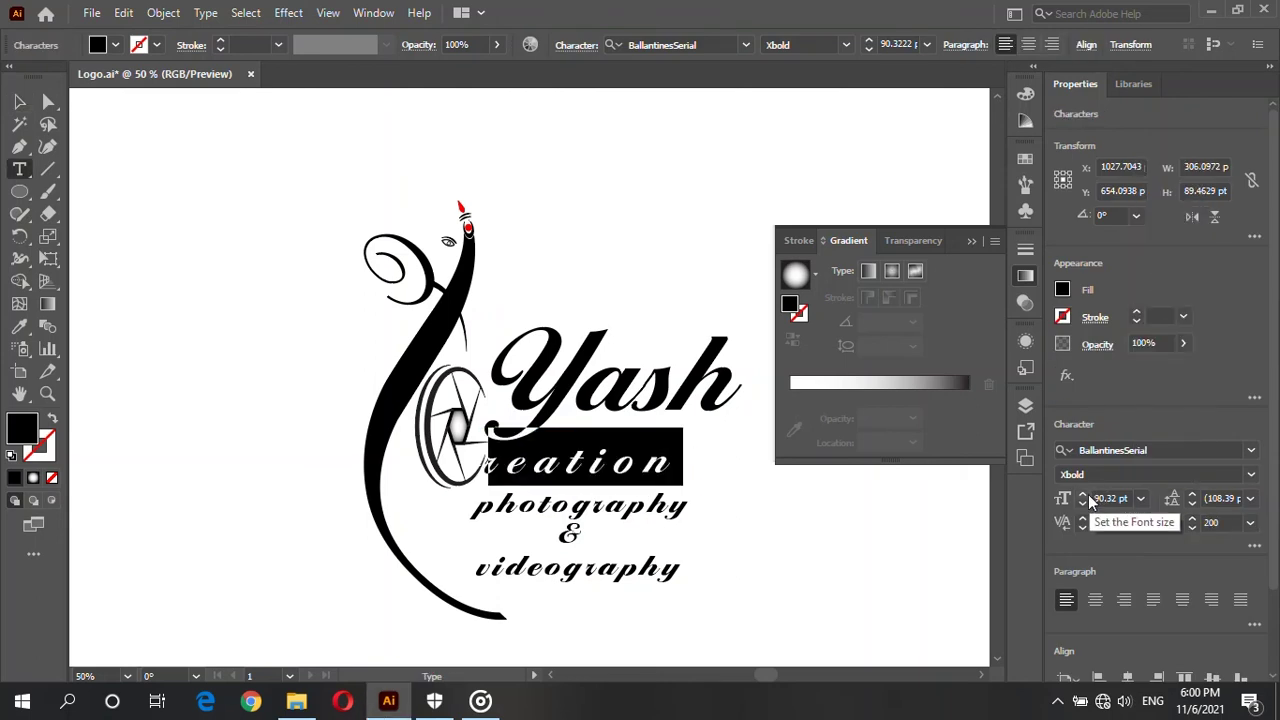
{"action": "left_click", "coordinate": [1082, 494]}
{"action": "left_click", "coordinate": [1082, 494]}
{"action": "left_click", "coordinate": [1082, 494]}
{"action": "key", "text": "Escape"}
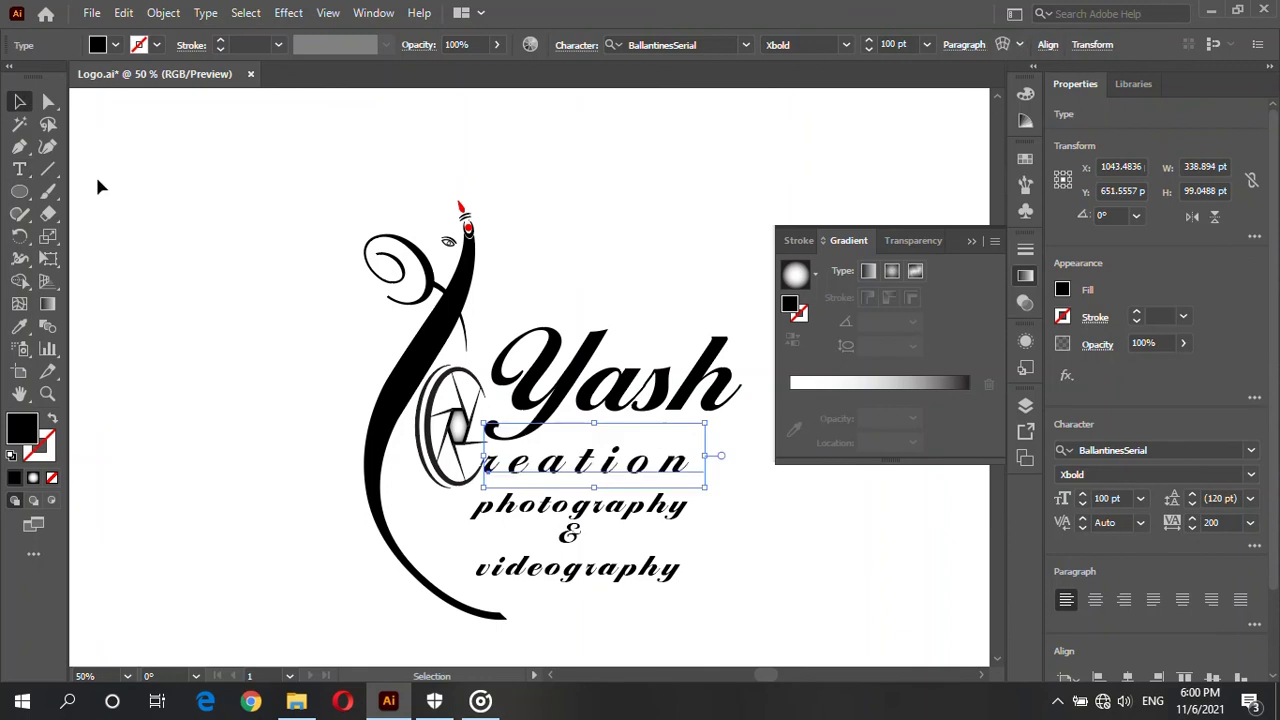
{"action": "left_click", "coordinate": [97, 186]}
{"action": "left_click", "coordinate": [530, 466]}
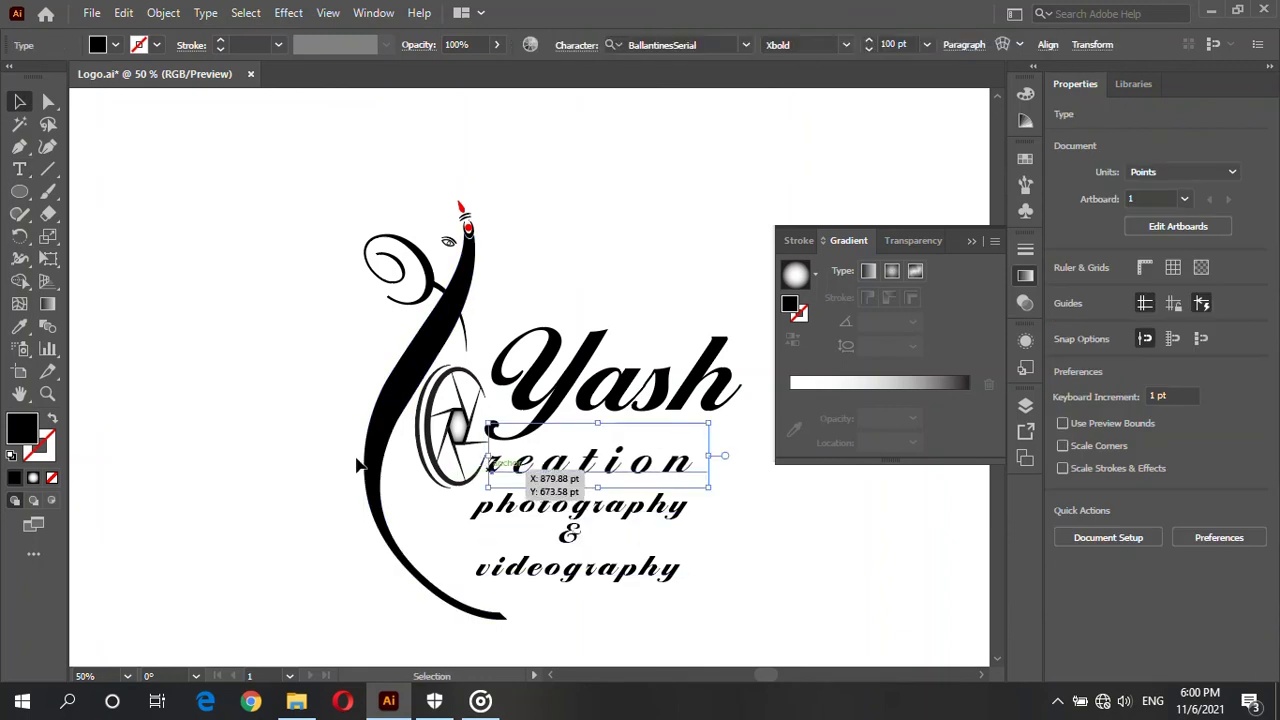
{"action": "left_click", "coordinate": [350, 462]}
Step: Scale the curl glyph above the figure up slightly and resettle it on the stem
{"action": "scroll", "coordinate": [490, 520], "scroll_direction": "up", "scroll_amount": 1}
{"action": "left_click", "coordinate": [430, 345]}
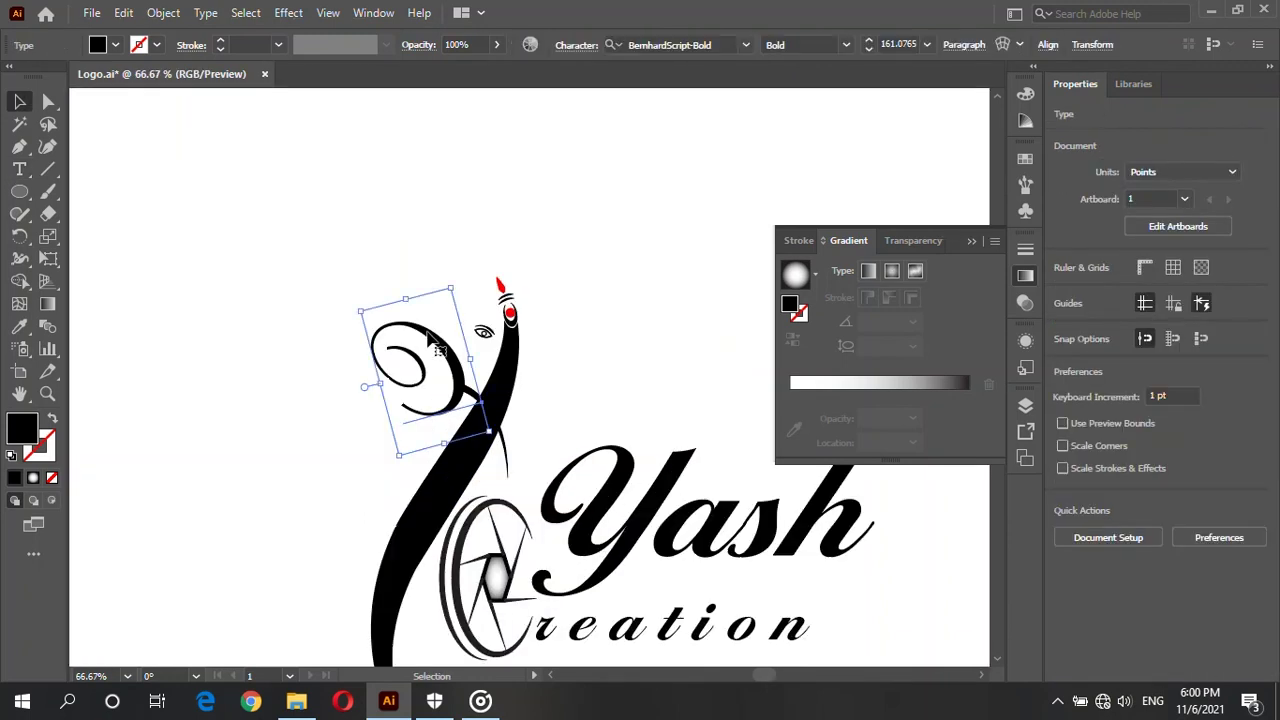
{"action": "left_click_drag", "start_coordinate": [453, 287], "coordinate": [458, 262]}
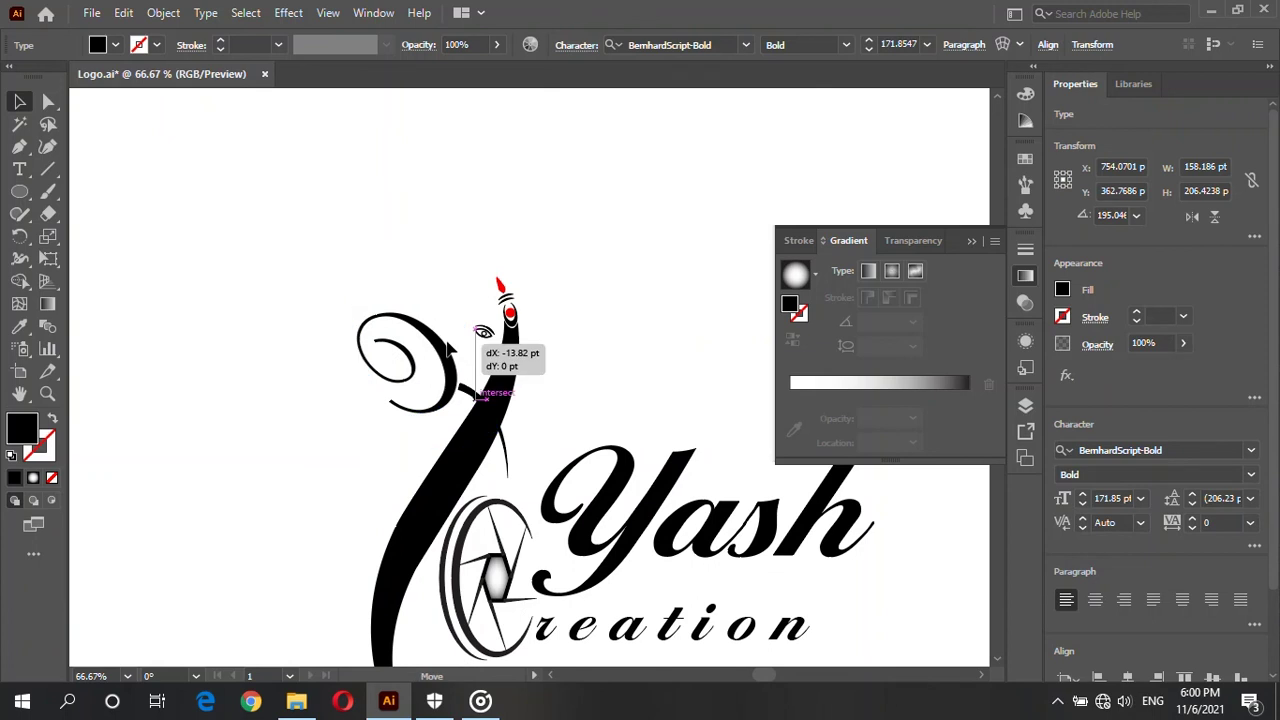
{"action": "left_click_drag", "start_coordinate": [457, 346], "coordinate": [453, 348]}
{"action": "left_click", "coordinate": [306, 363]}
{"action": "scroll", "coordinate": [491, 451], "scroll_direction": "down", "scroll_amount": 3}
Step: Change the title to lowercase 'yash' in a heavier script font
{"action": "scroll", "coordinate": [491, 451], "scroll_direction": "right", "scroll_amount": 2}
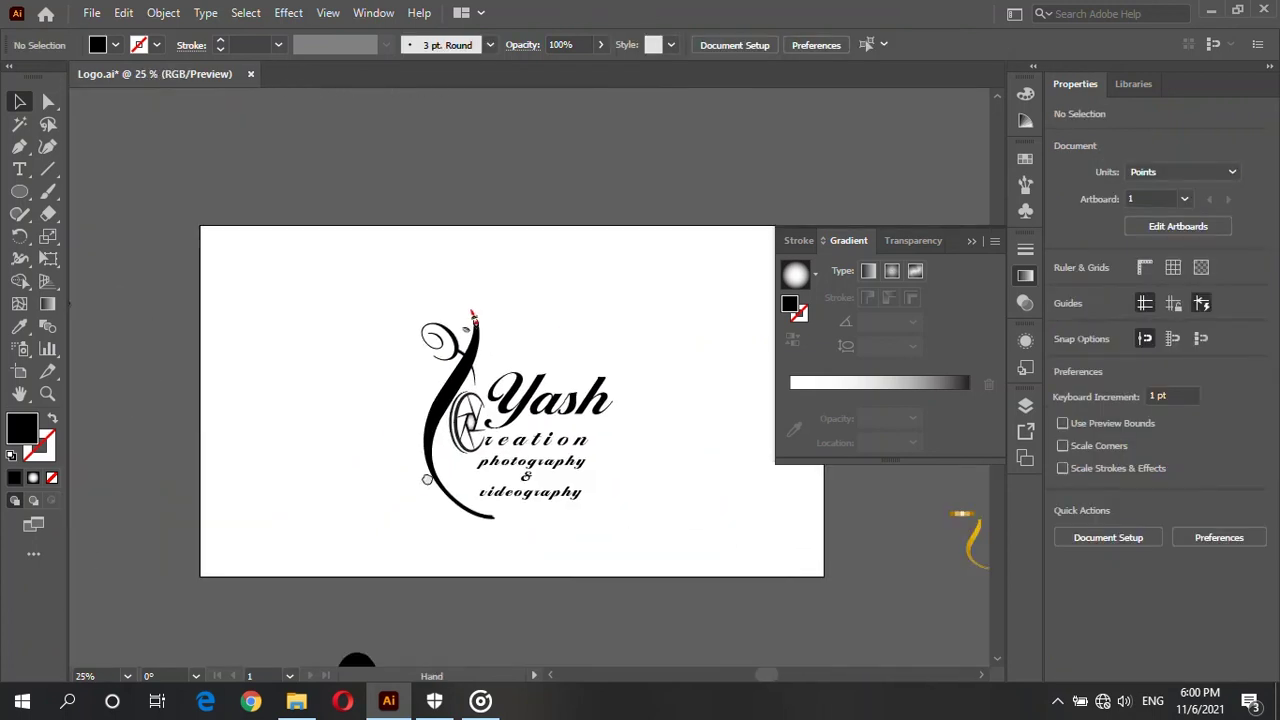
{"action": "scroll", "coordinate": [445, 487], "scroll_direction": "down", "scroll_amount": 1}
{"action": "scroll", "coordinate": [443, 460], "scroll_direction": "down", "scroll_amount": 4}
{"action": "scroll", "coordinate": [443, 437], "scroll_direction": "up", "scroll_amount": 3}
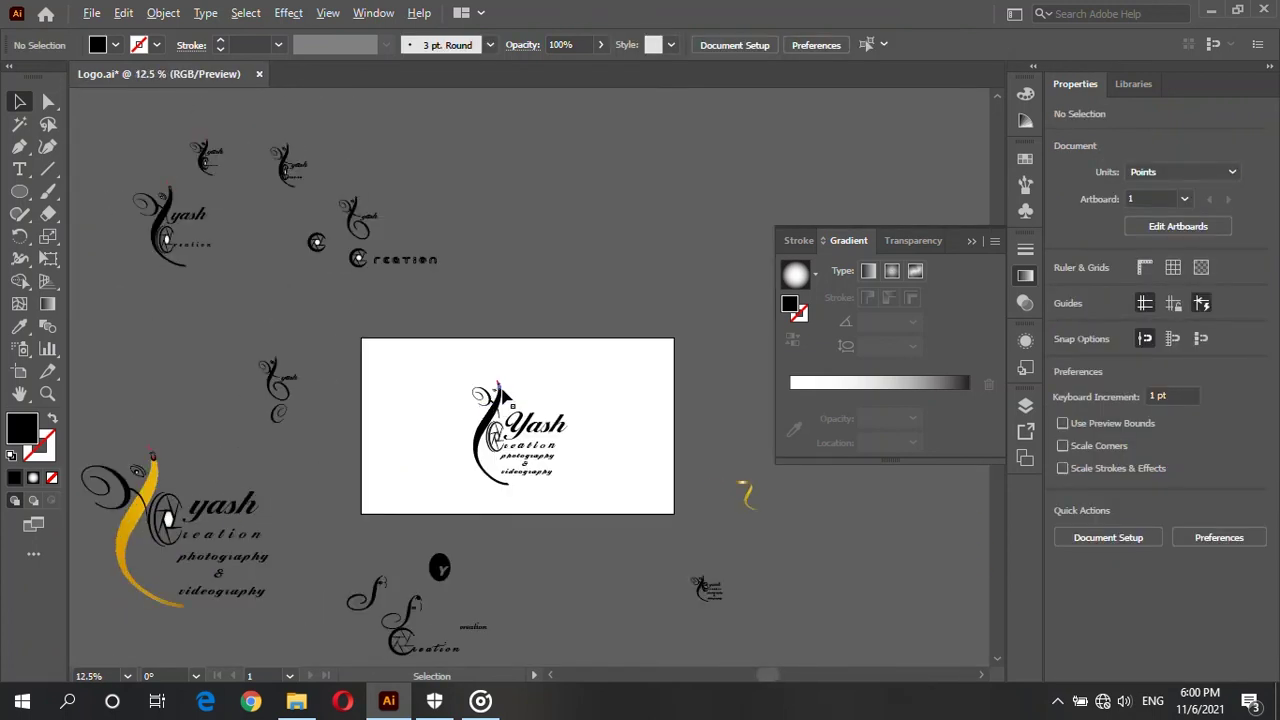
{"action": "scroll", "coordinate": [480, 430], "scroll_direction": "up", "scroll_amount": 2}
{"action": "scroll", "coordinate": [507, 415], "scroll_direction": "up", "scroll_amount": 1}
{"action": "scroll", "coordinate": [633, 690], "scroll_direction": "up", "scroll_amount": 1}
{"action": "key", "text": "t"}
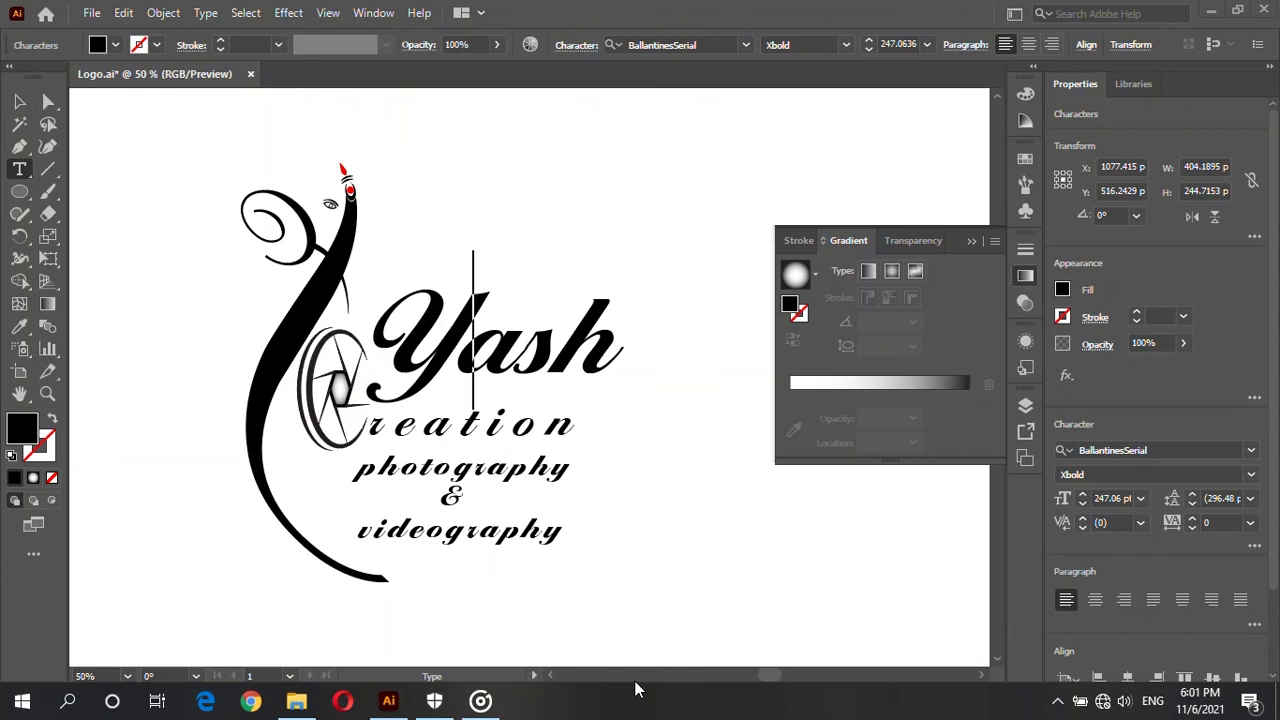
{"action": "double_click", "coordinate": [555, 375]}
{"action": "key", "text": "ctrl+z"}
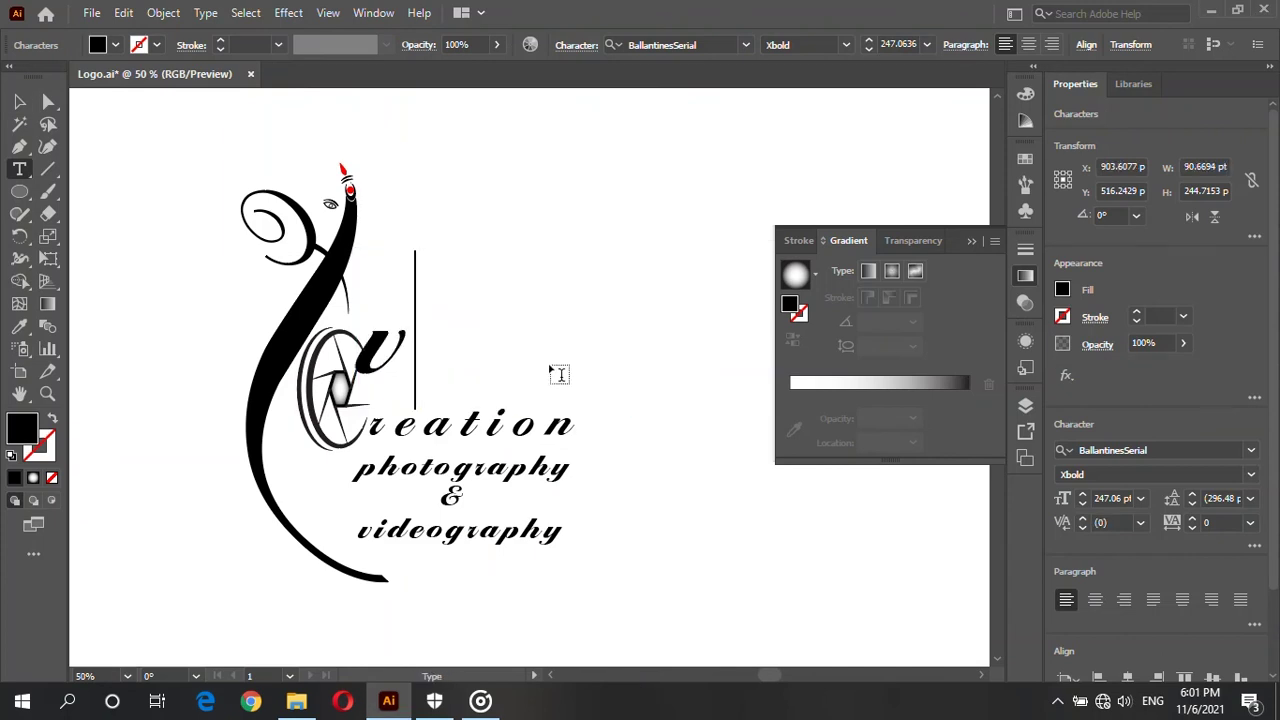
{"action": "key", "text": "ctrl+z"}
{"action": "key", "text": "ctrl+z"}
Step: Scale the yash text down to about 310 pt and tuck it against the figure
{"action": "left_click", "coordinate": [19, 101]}
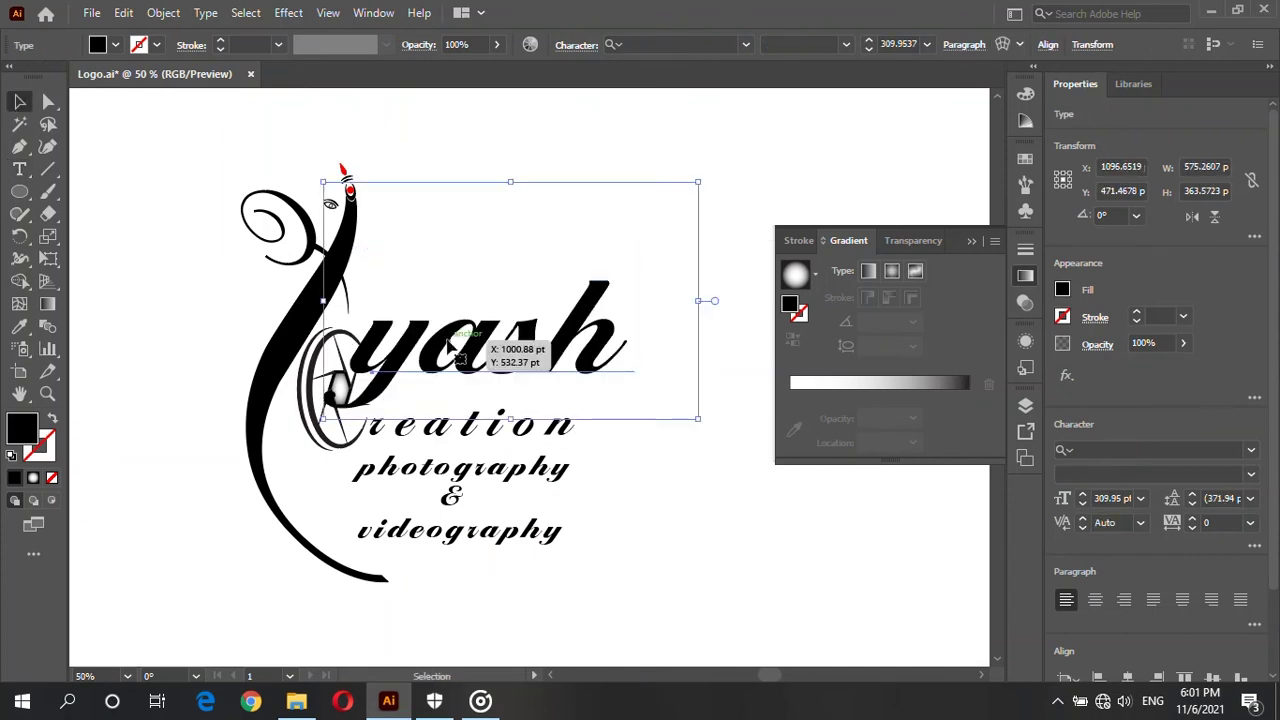
{"action": "left_click_drag", "start_coordinate": [500, 351], "coordinate": [558, 351]}
{"action": "left_click_drag", "start_coordinate": [756, 184], "coordinate": [719, 206]}
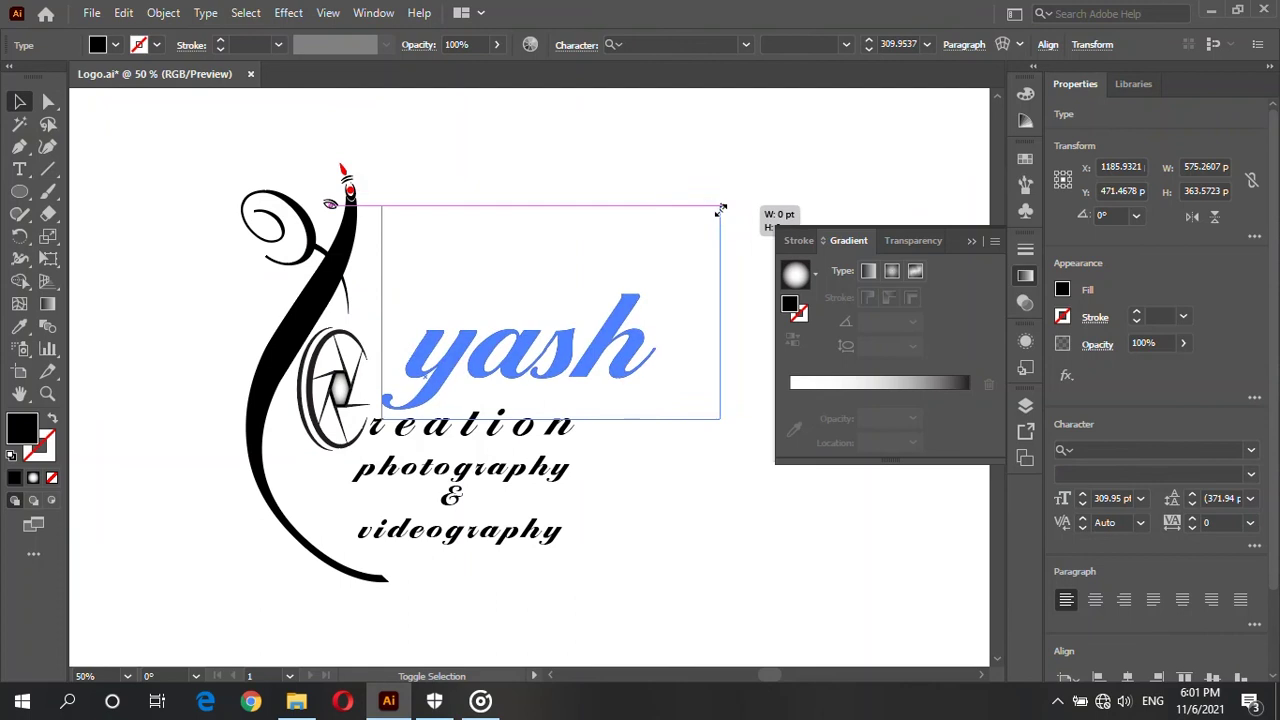
{"action": "left_click_drag", "start_coordinate": [573, 341], "coordinate": [560, 334]}
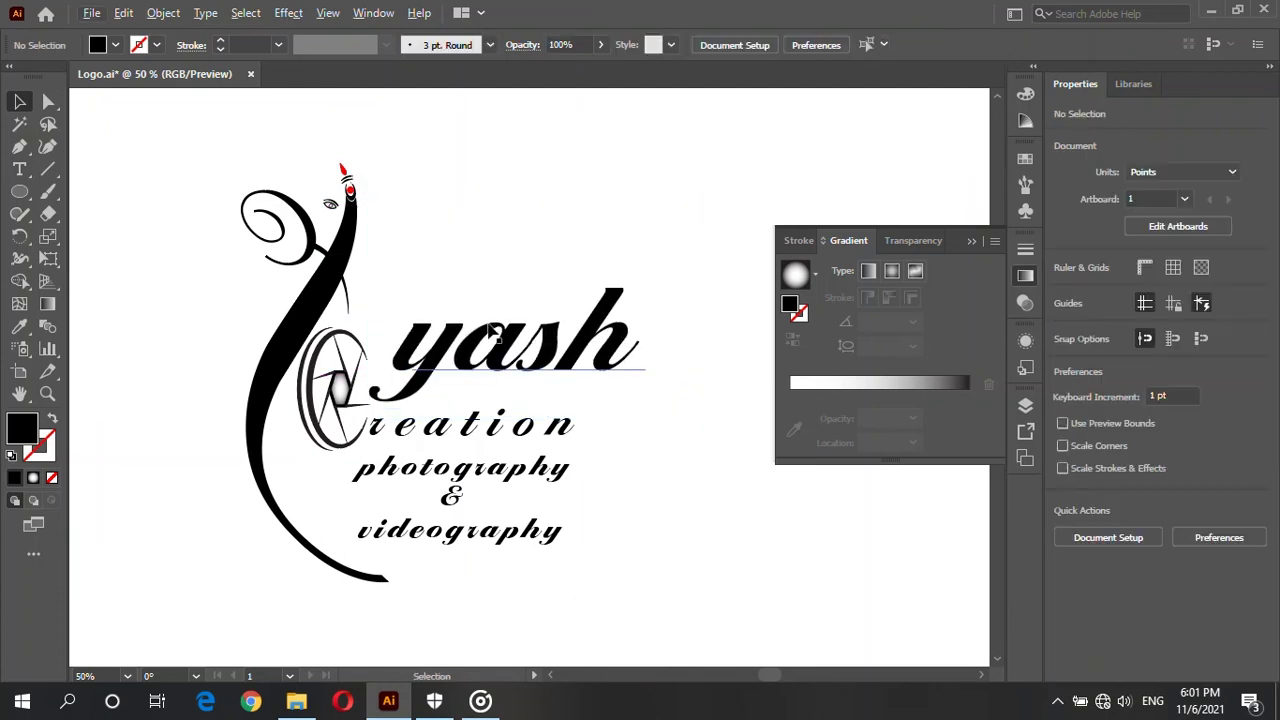
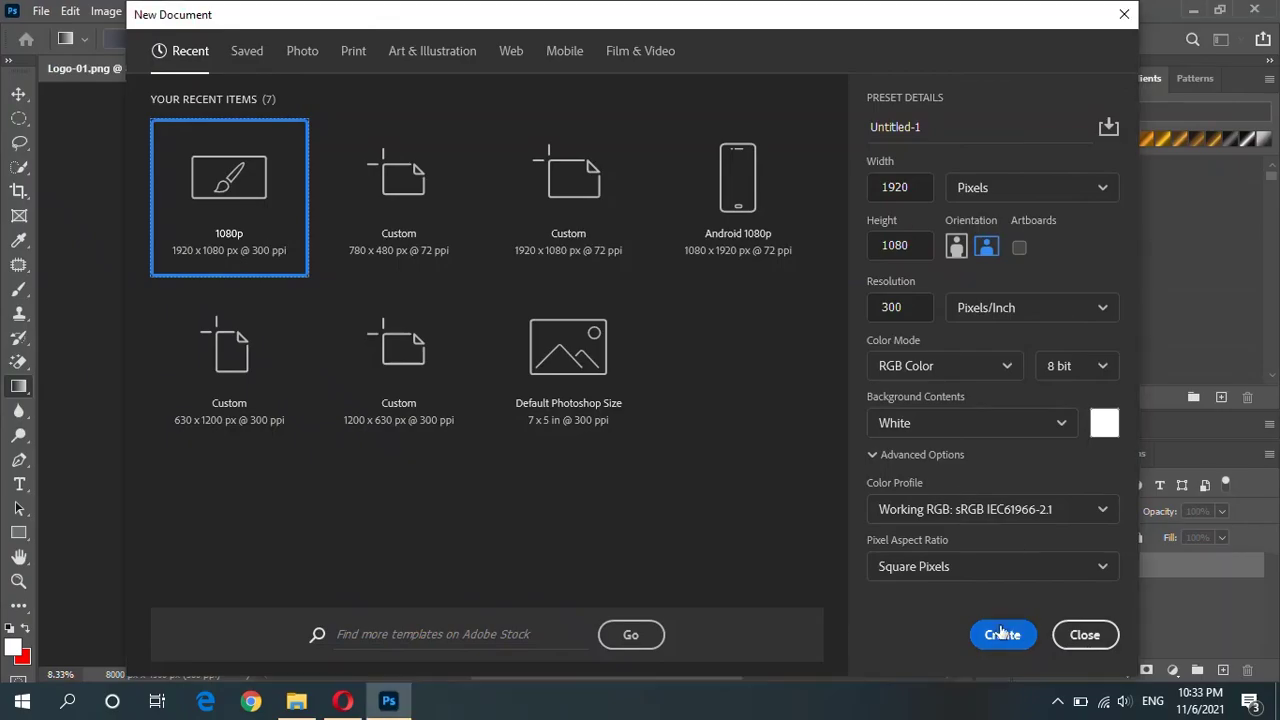
Step: Create a 1920 x 1080 px, 300 ppi document from the 1080p preset, then return to Logo-01.png
{"action": "left_click", "coordinate": [996, 638]}
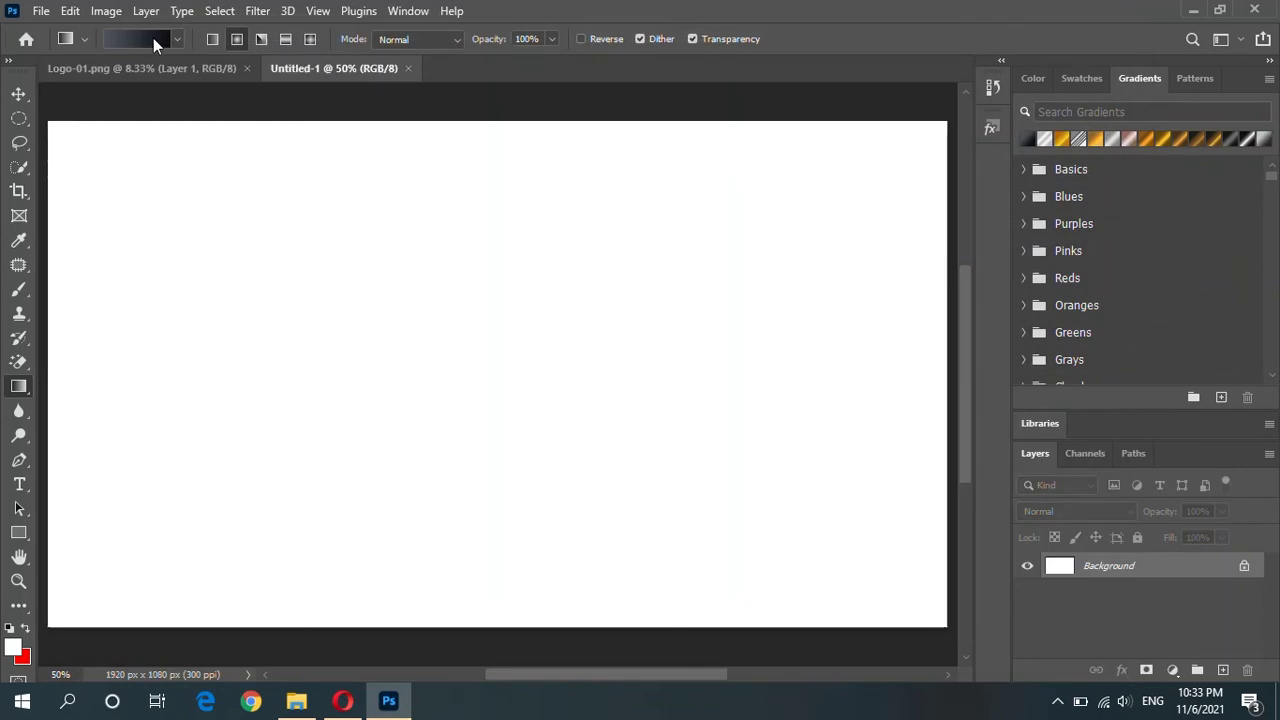
{"action": "left_click", "coordinate": [180, 70]}
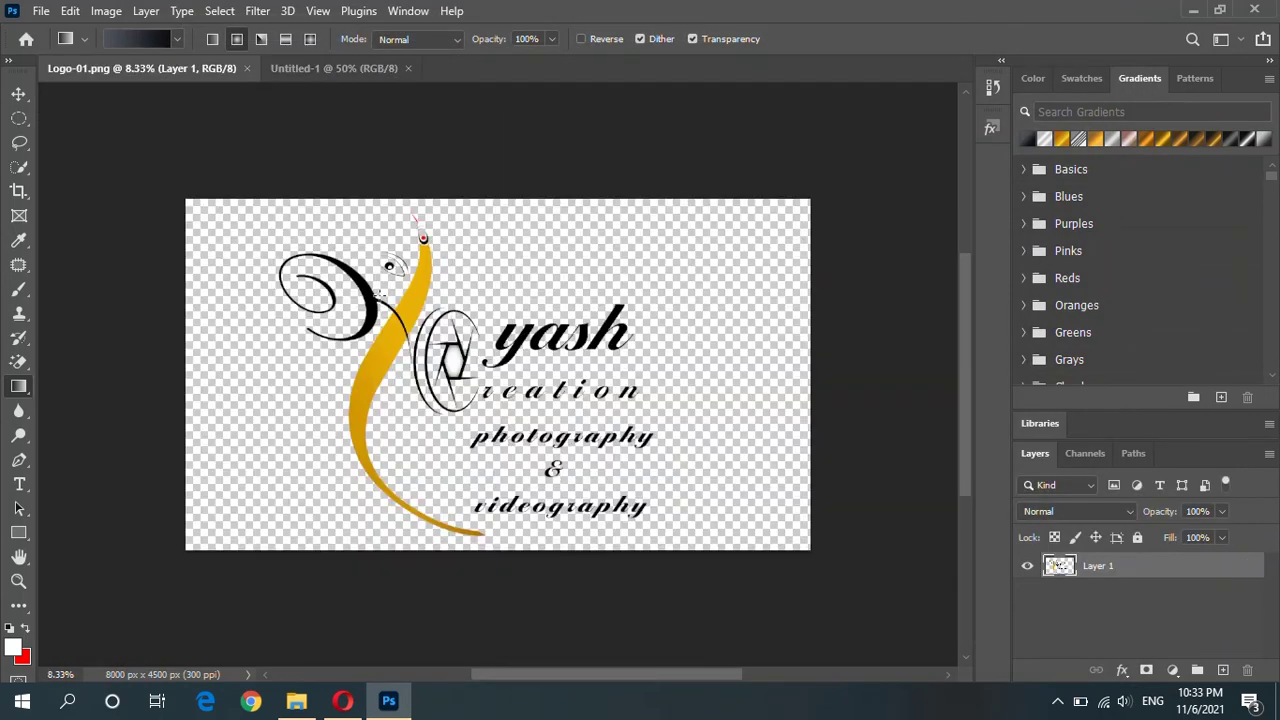
Step: Place the logo into Untitled-1 as Layer 1, scaled to about 16.76% and centred
{"action": "key", "text": "v"}
{"action": "left_click_drag", "start_coordinate": [409, 318], "coordinate": [467, 311]}
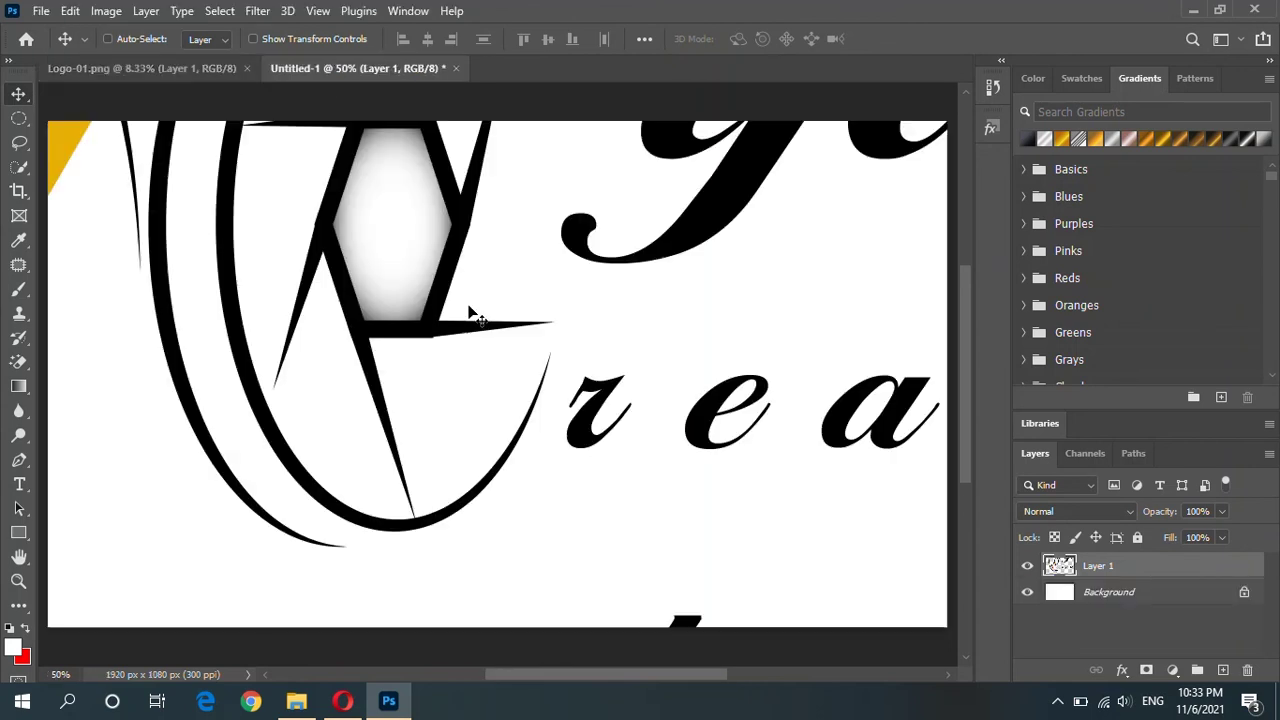
{"action": "scroll", "coordinate": [474, 313], "scroll_direction": "down", "scroll_amount": 3}
{"action": "scroll", "coordinate": [474, 313], "scroll_direction": "down", "scroll_amount": 2}
{"action": "key", "text": "ctrl+t"}
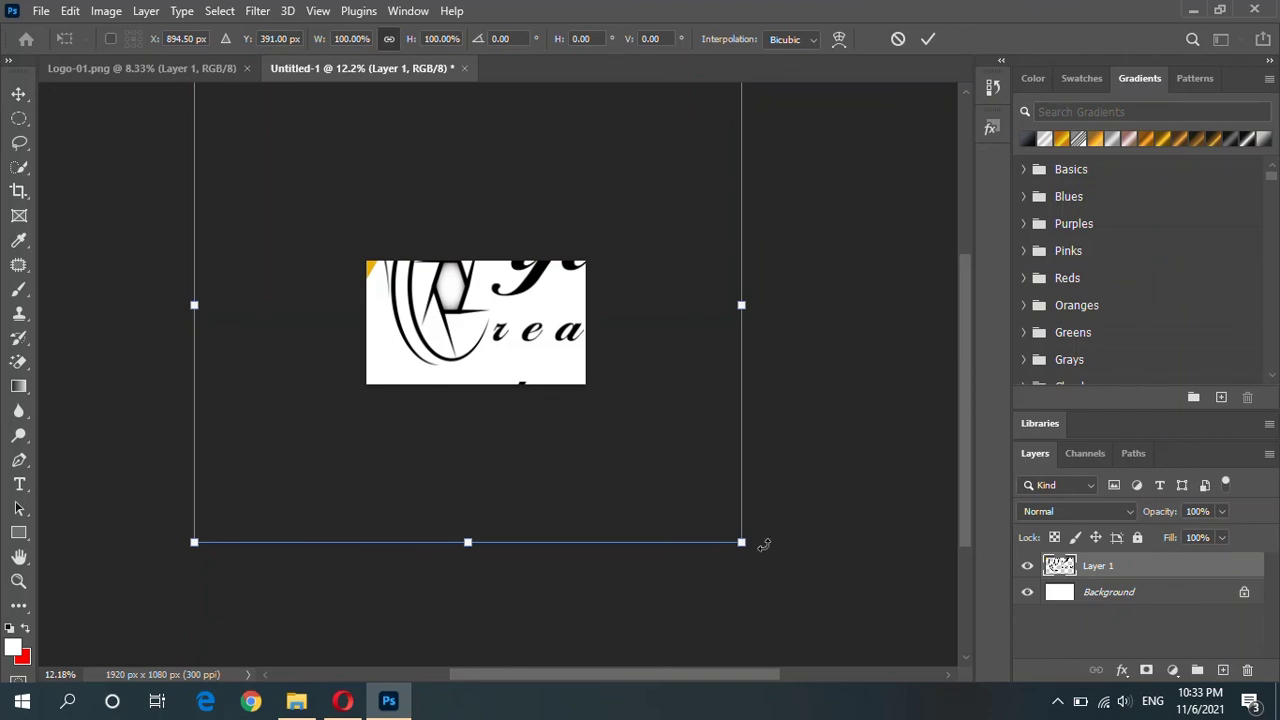
{"action": "mouse_move", "coordinate": [741, 543]}
{"action": "left_mouse_down"}
{"action": "mouse_move", "coordinate": [288, 149]}
{"action": "mouse_move", "coordinate": [430, 283]}
{"action": "left_mouse_up"}
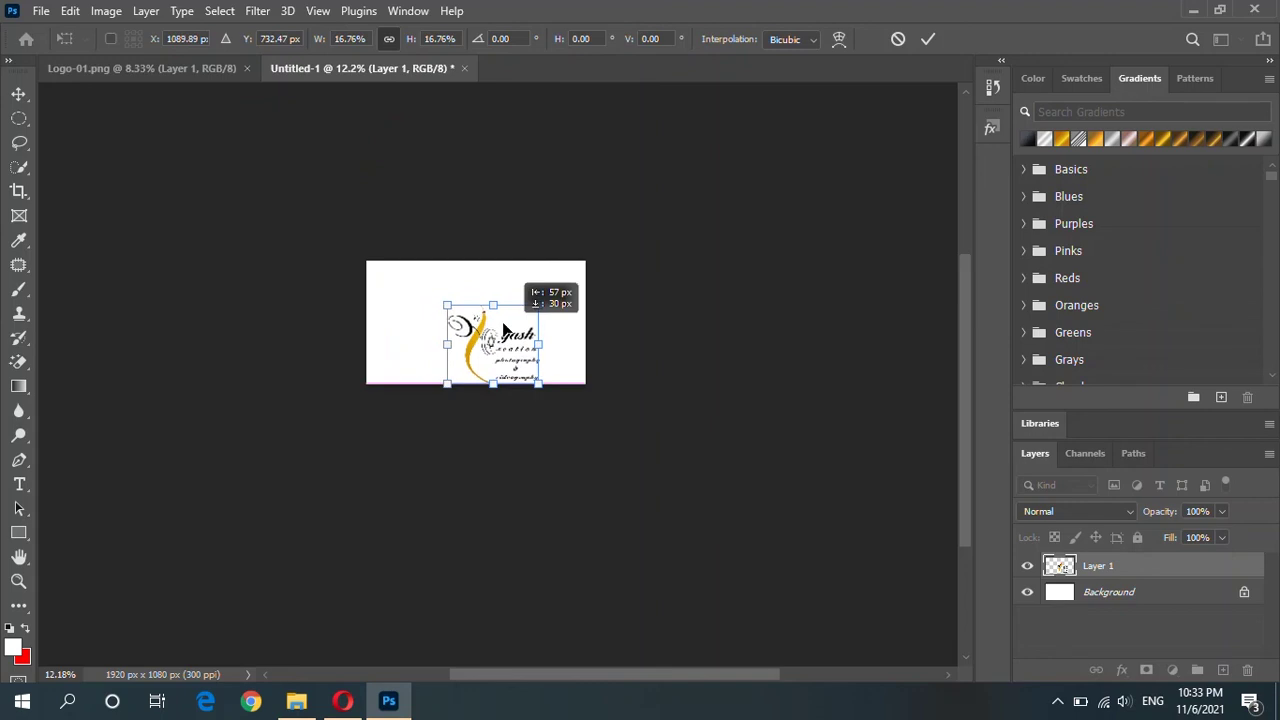
{"action": "left_click_drag", "start_coordinate": [506, 334], "coordinate": [492, 310]}
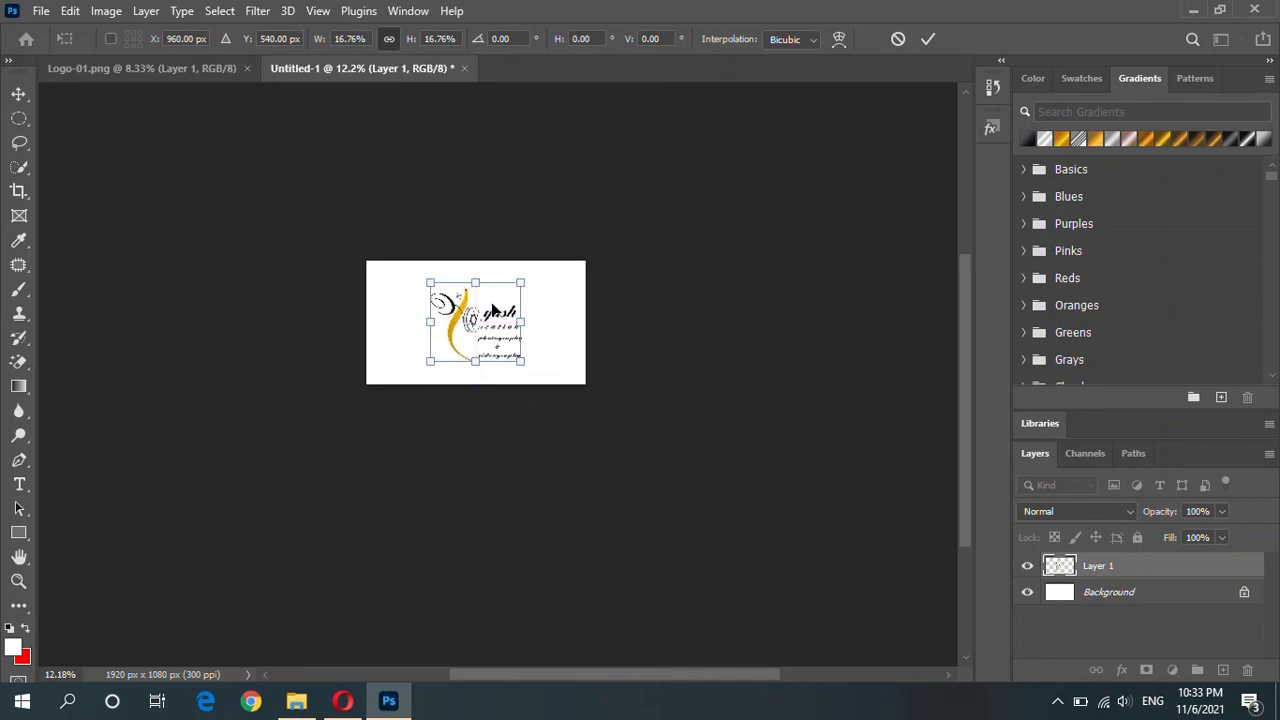
{"action": "key", "text": "ctrl+0"}
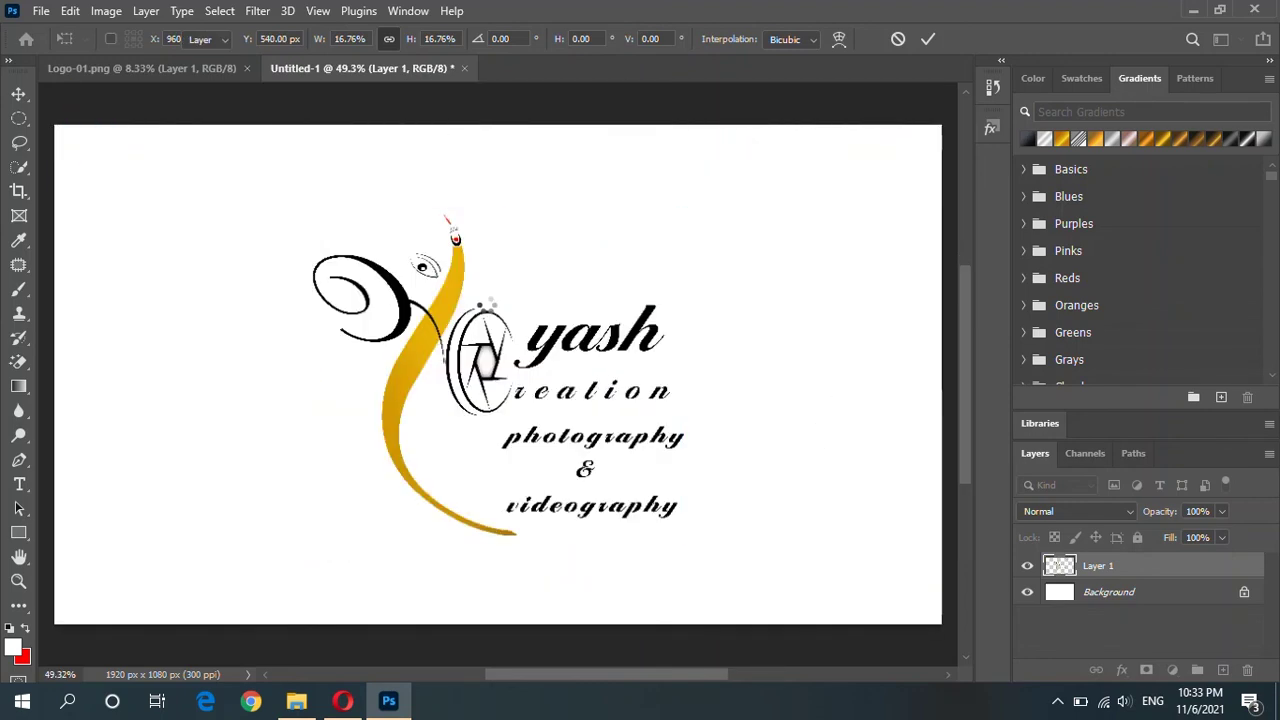
{"action": "key", "text": "Return"}
{"action": "scroll", "coordinate": [517, 328], "scroll_direction": "down", "scroll_amount": 2}
{"action": "scroll", "coordinate": [517, 328], "scroll_direction": "up", "scroll_amount": 1}
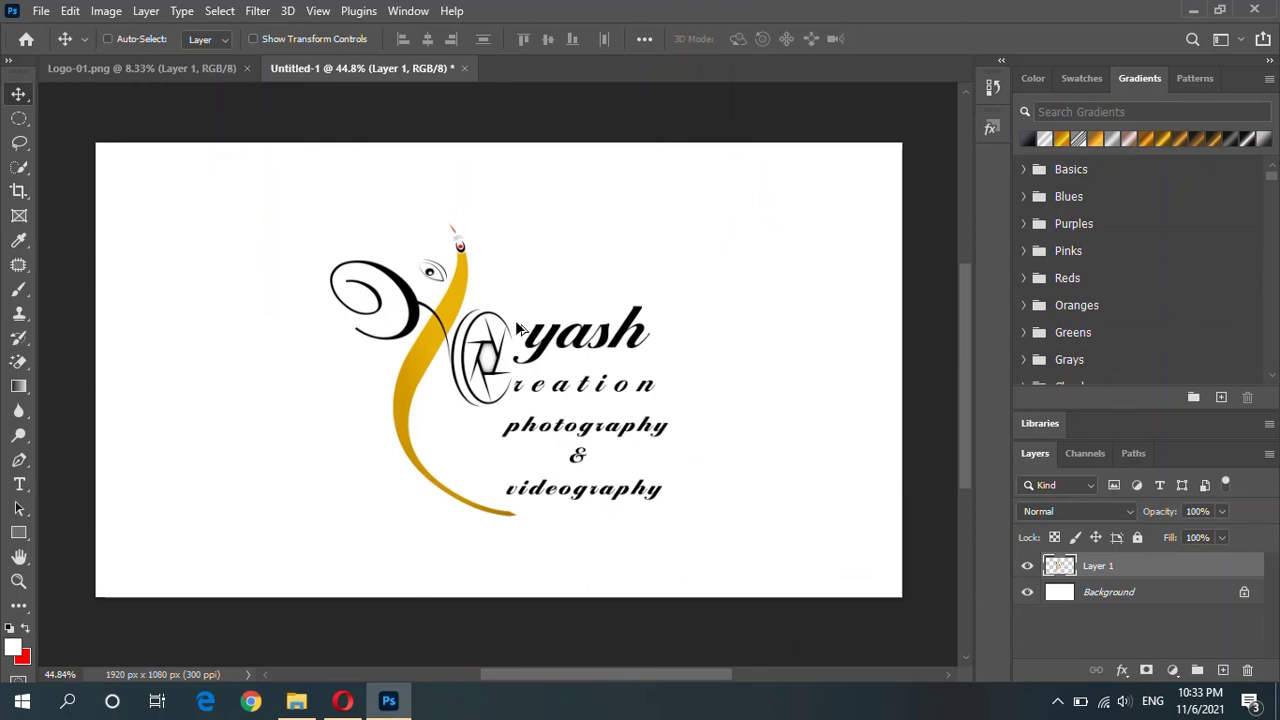
Step: Fill the Background layer with a dark gray radial gradient dragged from the canvas centre
{"action": "left_click", "coordinate": [1168, 597]}
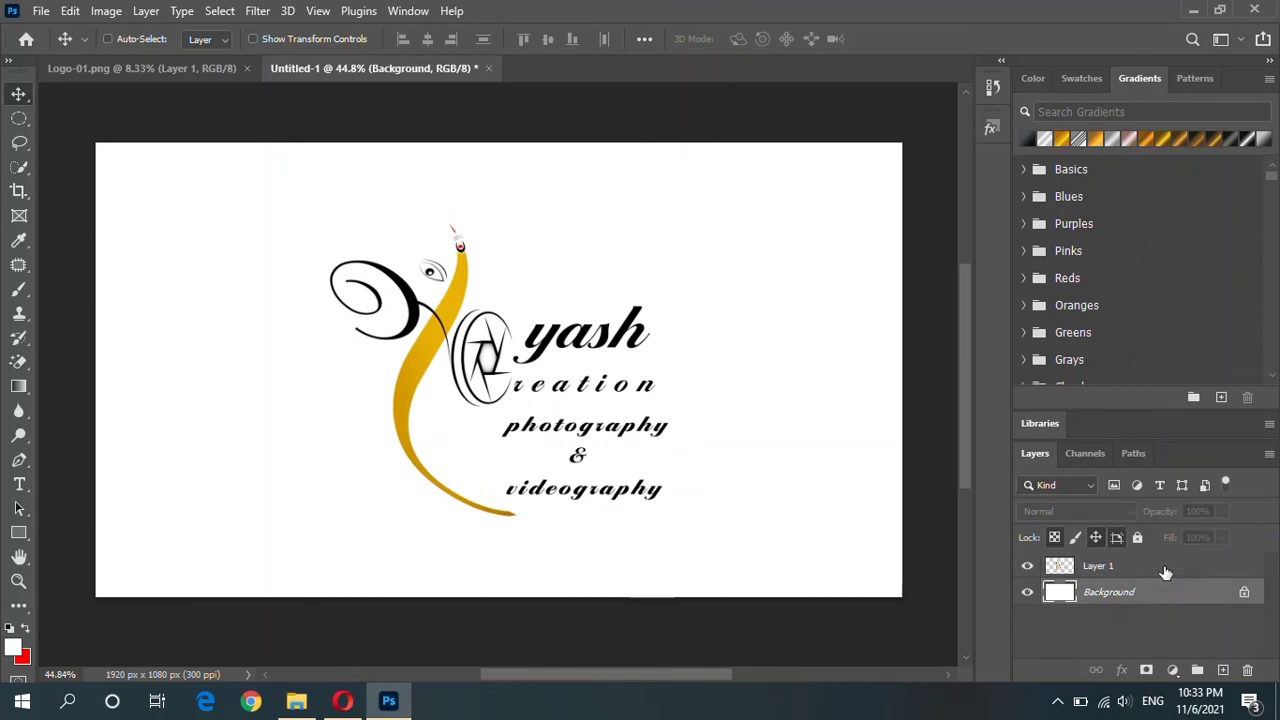
{"action": "left_click", "coordinate": [19, 386]}
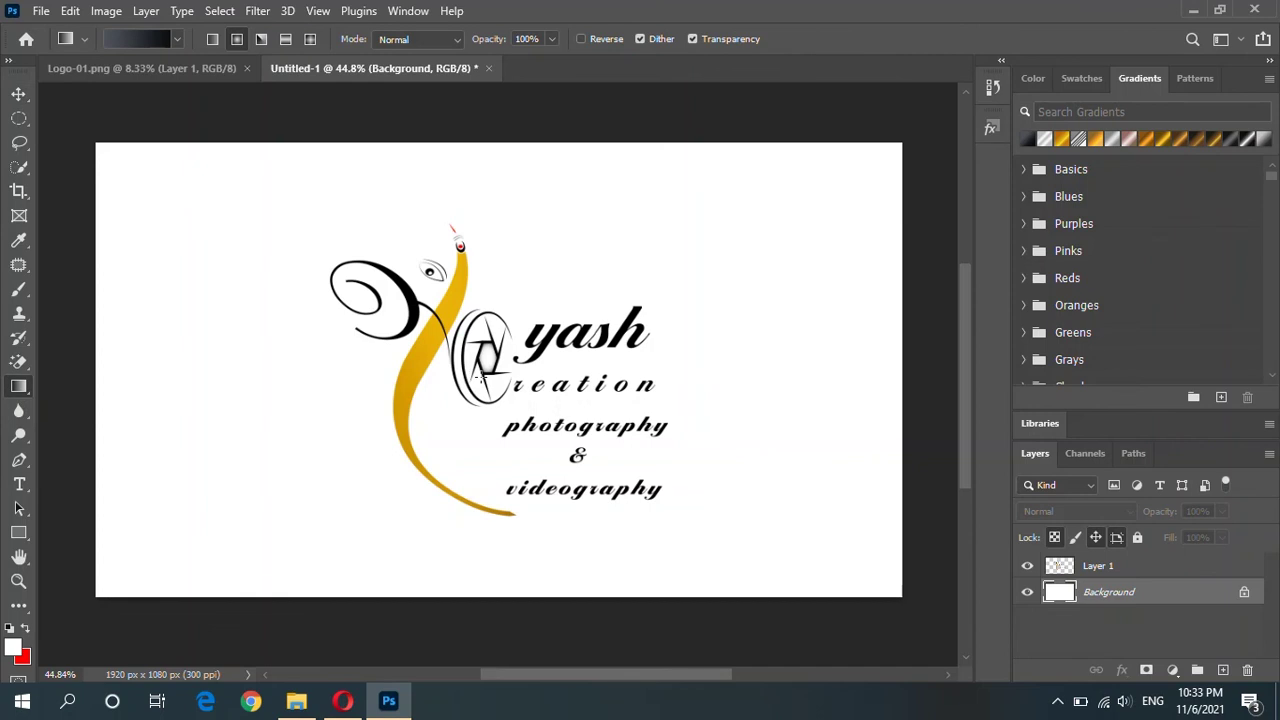
{"action": "mouse_move", "coordinate": [469, 377]}
{"action": "left_mouse_down"}
{"action": "mouse_move", "coordinate": [792, 391]}
{"action": "mouse_move", "coordinate": [181, 354]}
{"action": "mouse_move", "coordinate": [252, 386]}
{"action": "left_mouse_up"}
{"action": "scroll", "coordinate": [574, 429], "scroll_direction": "down", "scroll_amount": 2}
{"action": "scroll", "coordinate": [576, 428], "scroll_direction": "down", "scroll_amount": 3}
{"action": "scroll", "coordinate": [575, 428], "scroll_direction": "down", "scroll_amount": 1}
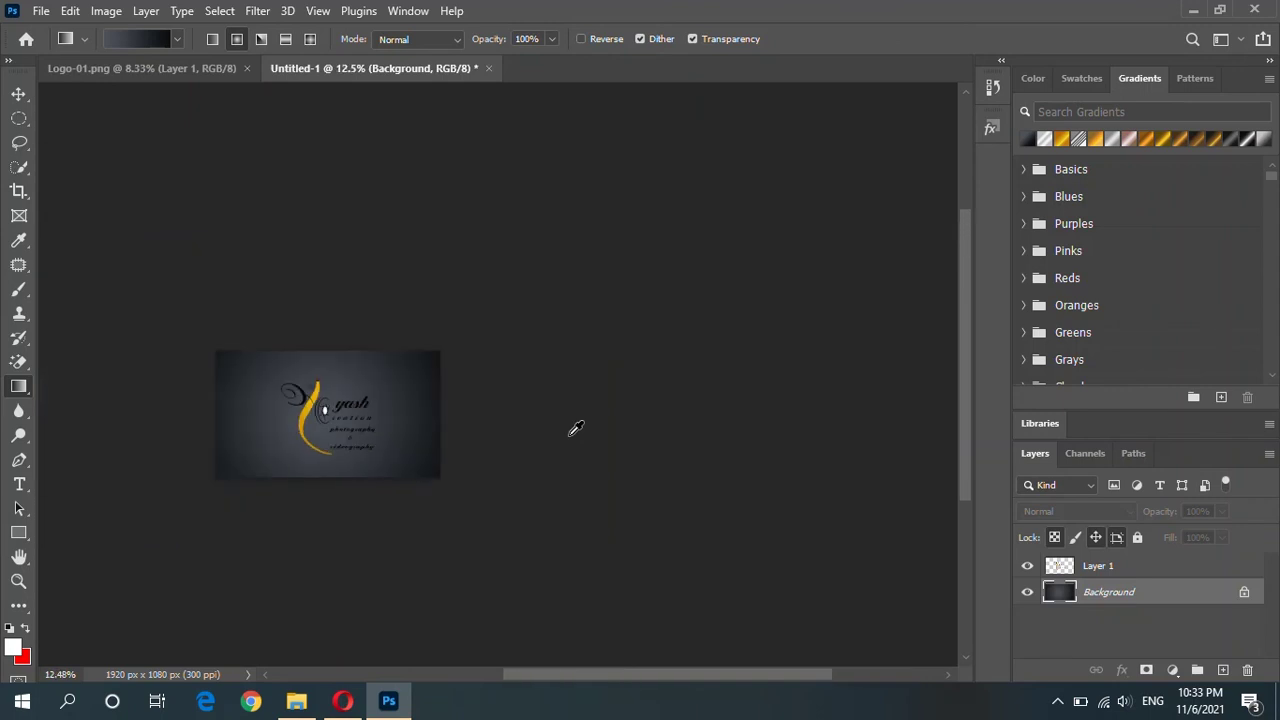
{"action": "scroll", "coordinate": [240, 431], "scroll_direction": "up", "scroll_amount": 1}
{"action": "scroll", "coordinate": [240, 431], "scroll_direction": "up", "scroll_amount": 1}
{"action": "scroll", "coordinate": [246, 433], "scroll_direction": "up", "scroll_amount": 3}
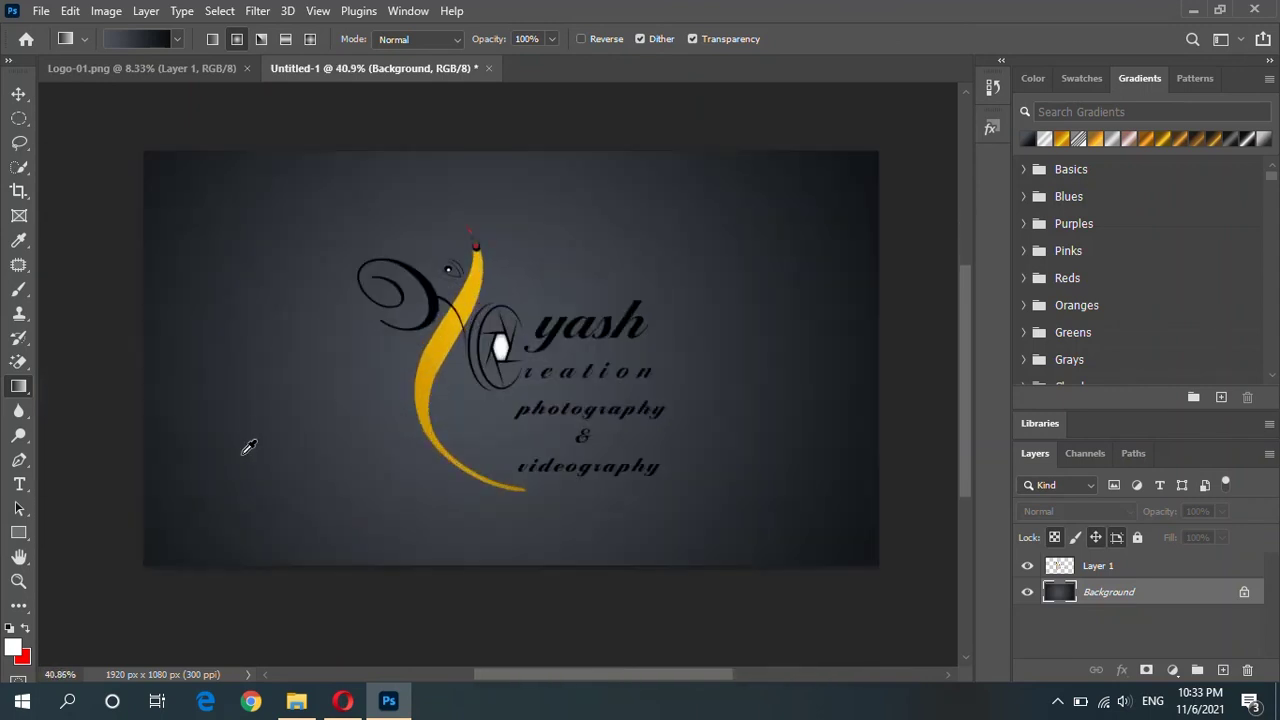
{"action": "scroll", "coordinate": [548, 339], "scroll_direction": "down", "scroll_amount": 1}
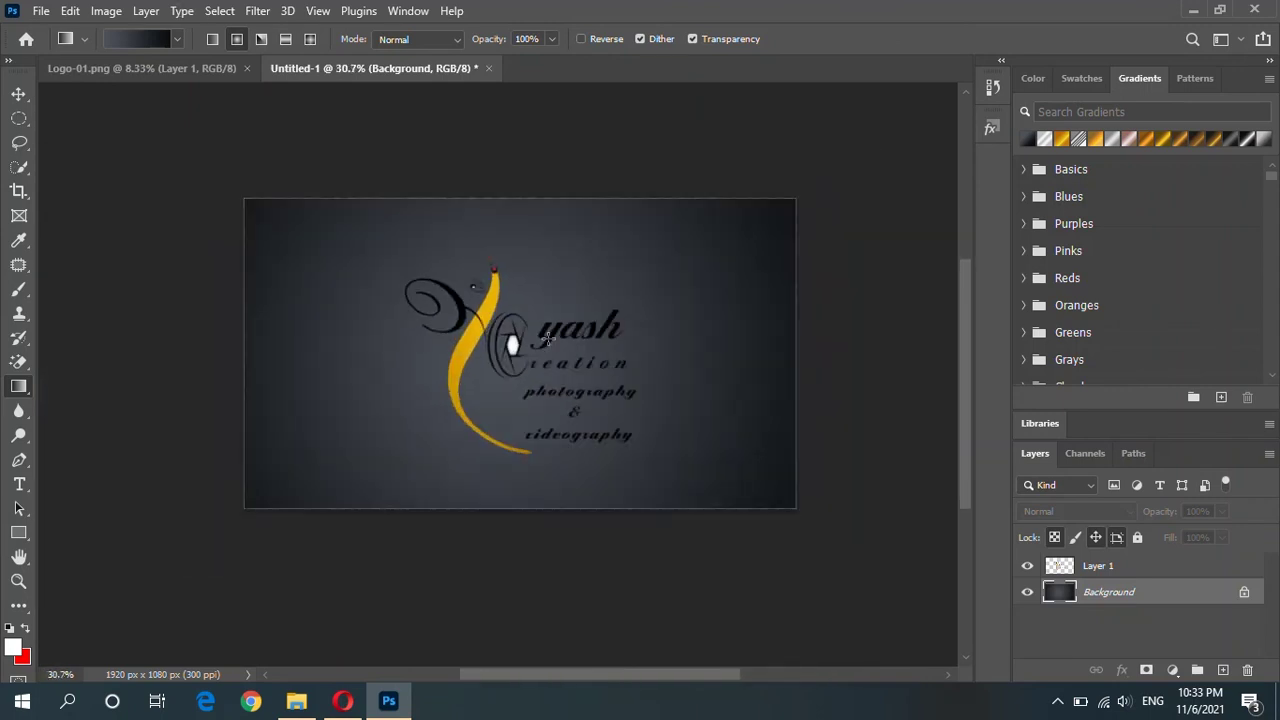
{"action": "scroll", "coordinate": [558, 330], "scroll_direction": "up", "scroll_amount": 1}
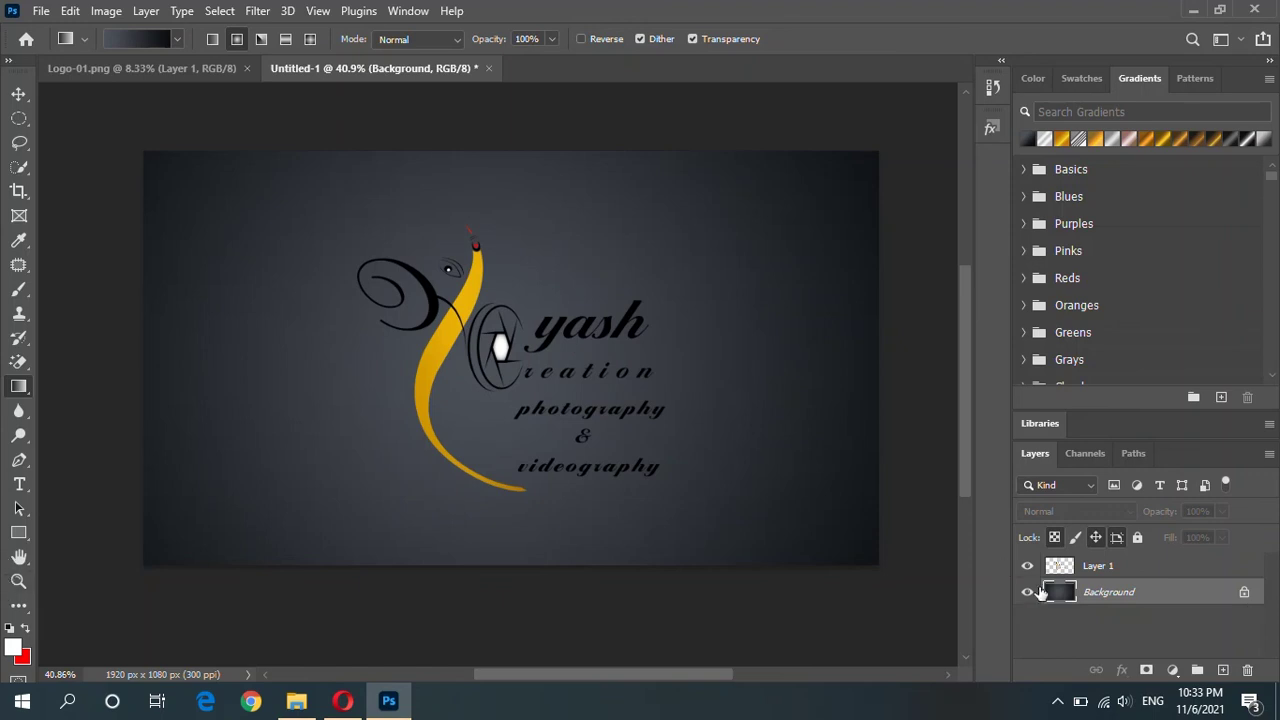
Step: Copy the logo's red stroke from Layer 1 onto its own layer using an elliptical selection
{"action": "left_click", "coordinate": [1113, 567]}
{"action": "scroll", "coordinate": [430, 240], "scroll_direction": "up", "scroll_amount": 1}
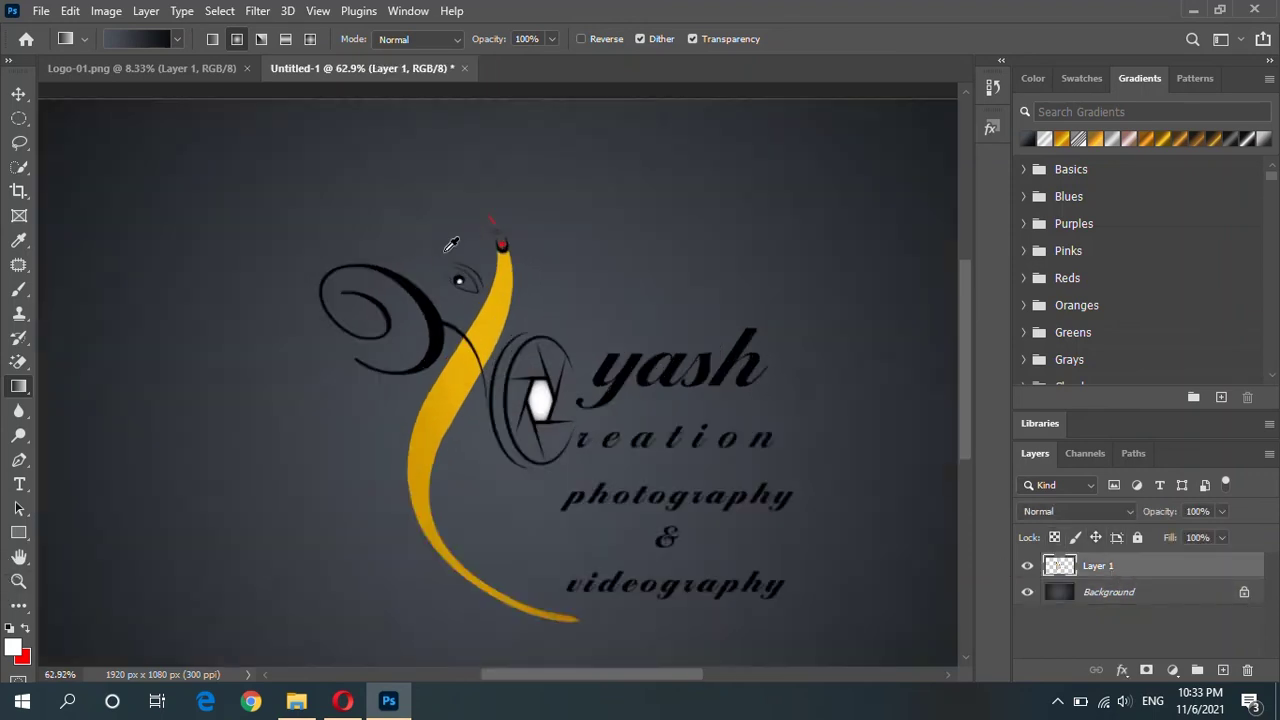
{"action": "scroll", "coordinate": [490, 220], "scroll_direction": "up", "scroll_amount": 1}
{"action": "scroll", "coordinate": [502, 213], "scroll_direction": "up", "scroll_amount": 2}
{"action": "scroll", "coordinate": [500, 203], "scroll_direction": "up", "scroll_amount": 1}
{"action": "scroll", "coordinate": [505, 210], "scroll_direction": "up", "scroll_amount": 1}
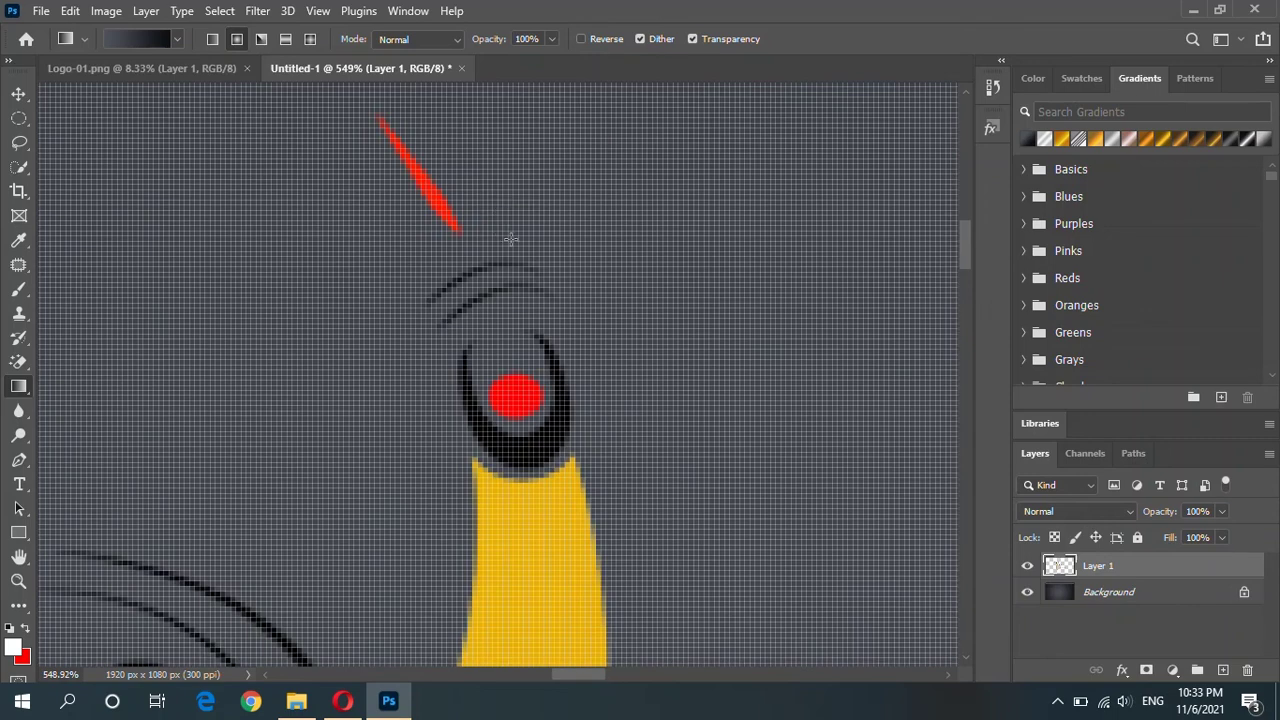
{"action": "left_click_drag", "start_coordinate": [510, 225], "coordinate": [566, 354]}
{"action": "scroll", "coordinate": [566, 354], "scroll_direction": "down", "scroll_amount": 1}
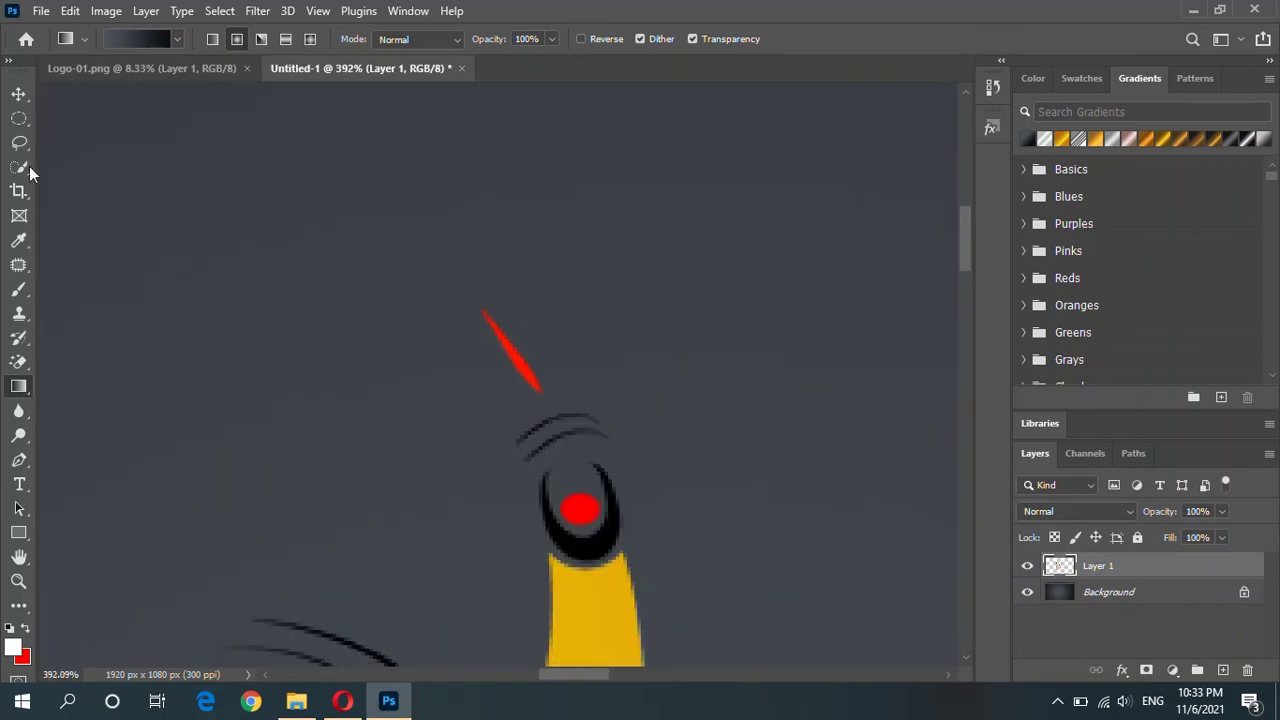
{"action": "left_click", "coordinate": [19, 116]}
{"action": "left_click_drag", "start_coordinate": [469, 309], "coordinate": [557, 424]}
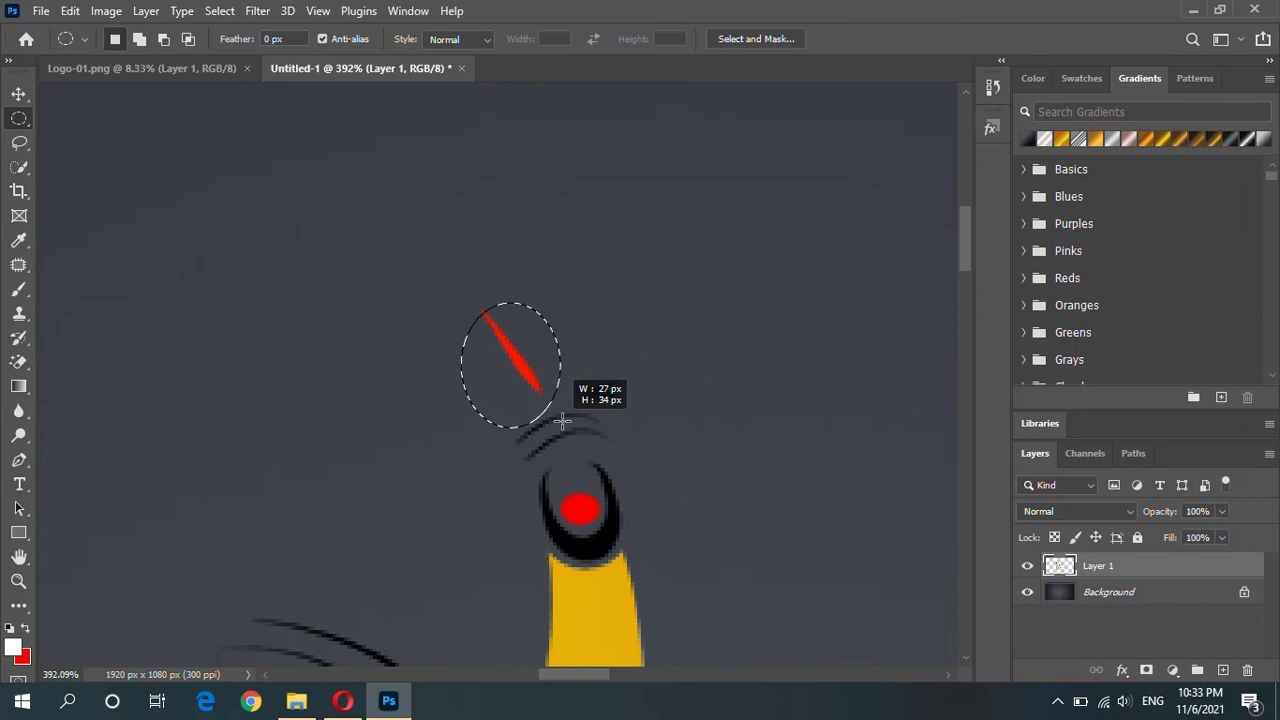
{"action": "left_click_drag", "start_coordinate": [557, 424], "coordinate": [586, 434]}
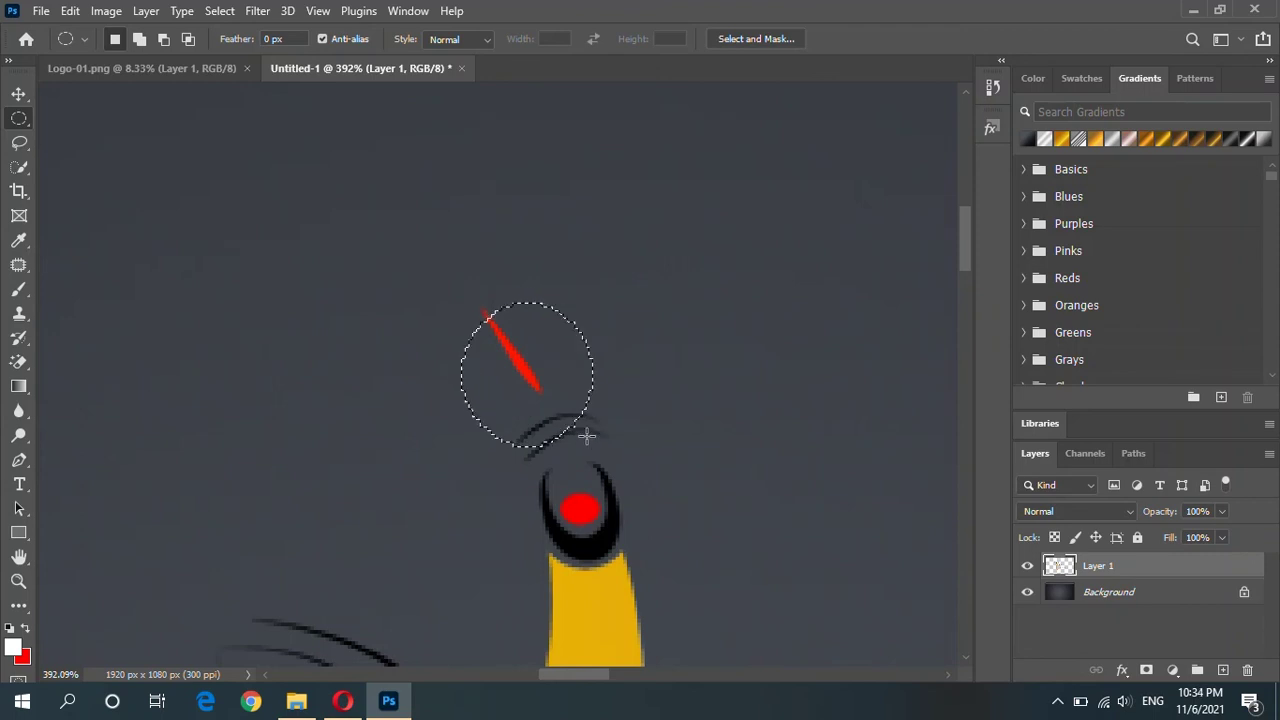
{"action": "left_click_drag", "start_coordinate": [435, 273], "coordinate": [577, 425]}
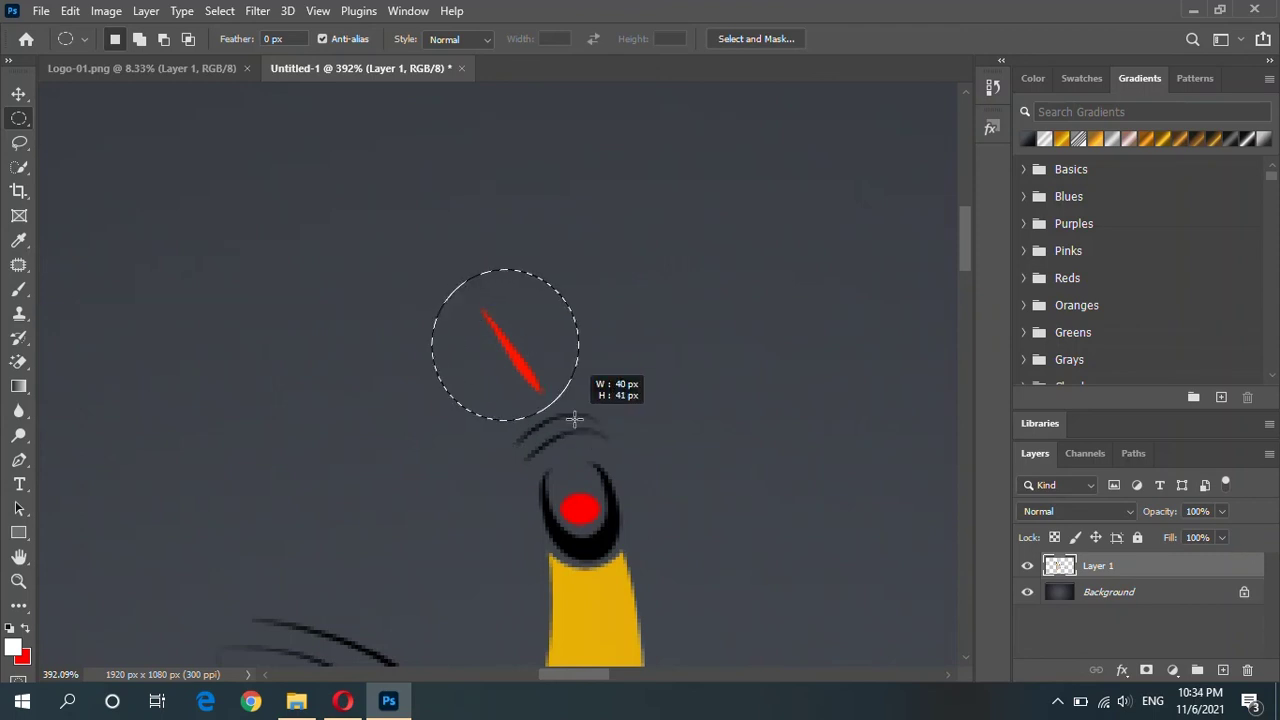
{"action": "key", "text": "ctrl+j"}
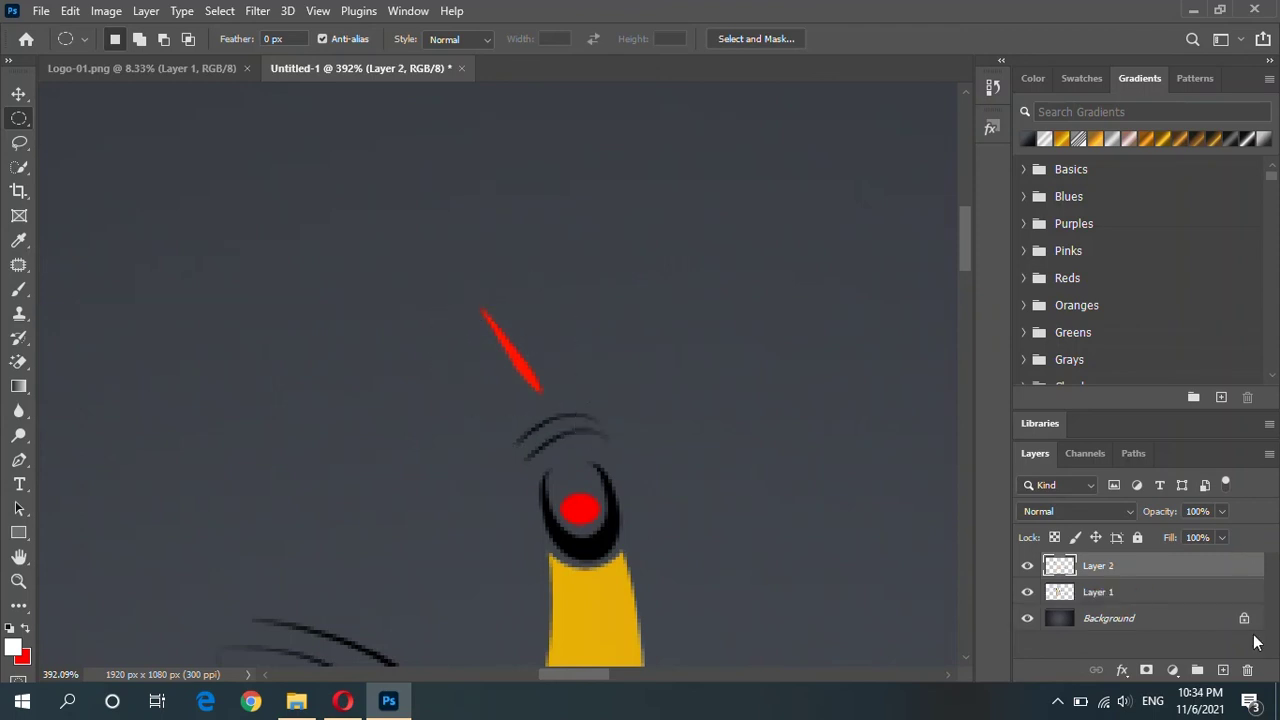
Step: Copy the red dot onto its own layer, hide Layers 2 and 3, and fit the canvas
{"action": "key", "text": "alt+bracketleft"}
{"action": "scroll", "coordinate": [580, 507], "scroll_direction": "up", "scroll_amount": 3}
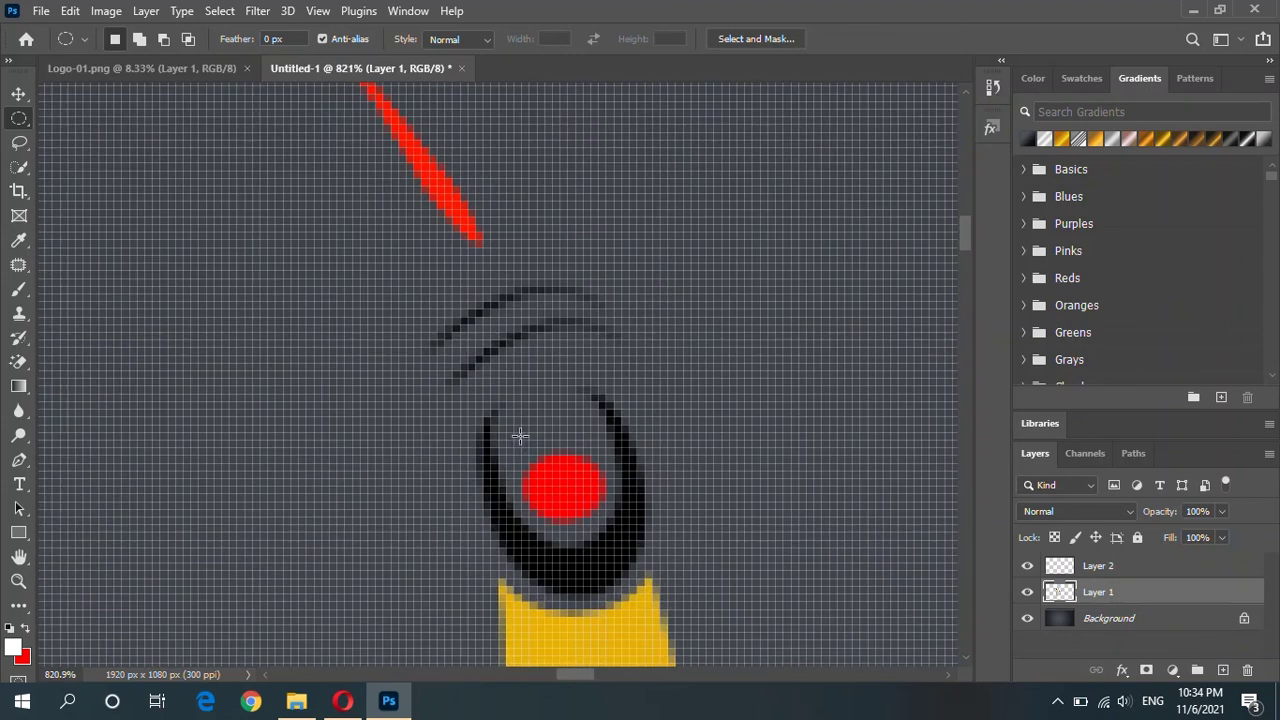
{"action": "left_click_drag", "start_coordinate": [514, 434], "coordinate": [607, 531]}
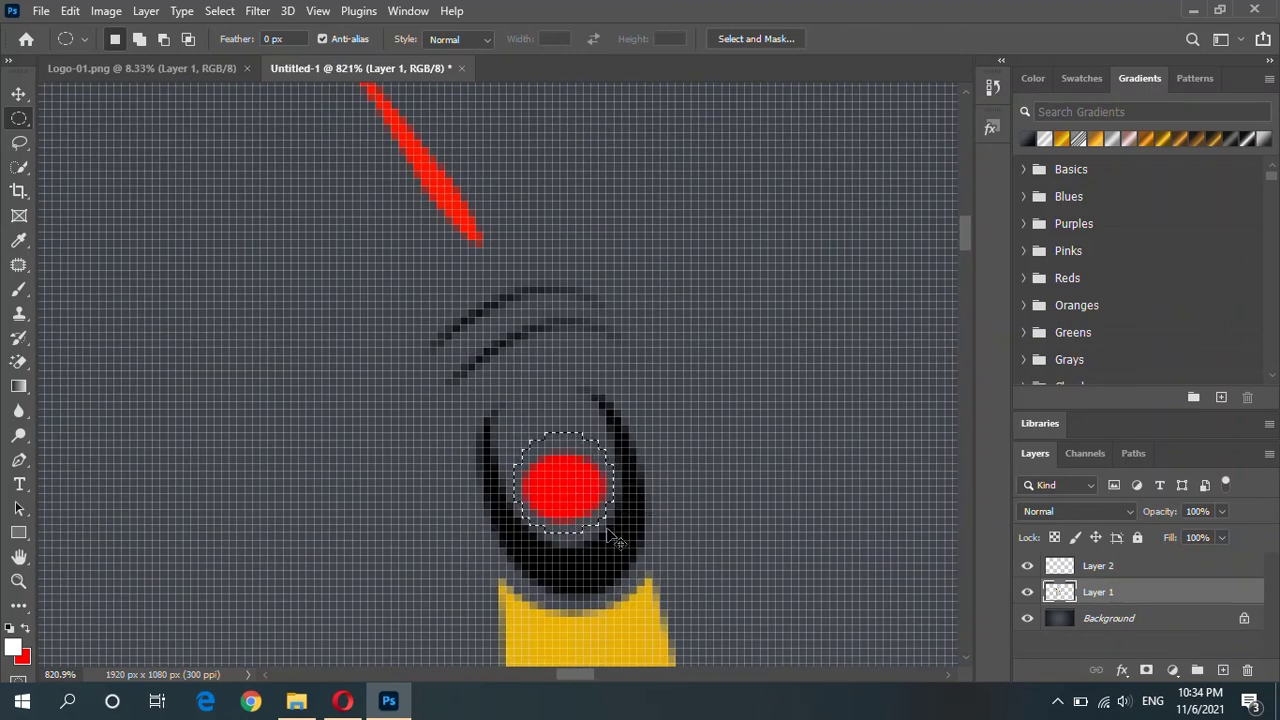
{"action": "key", "text": "ctrl+j"}
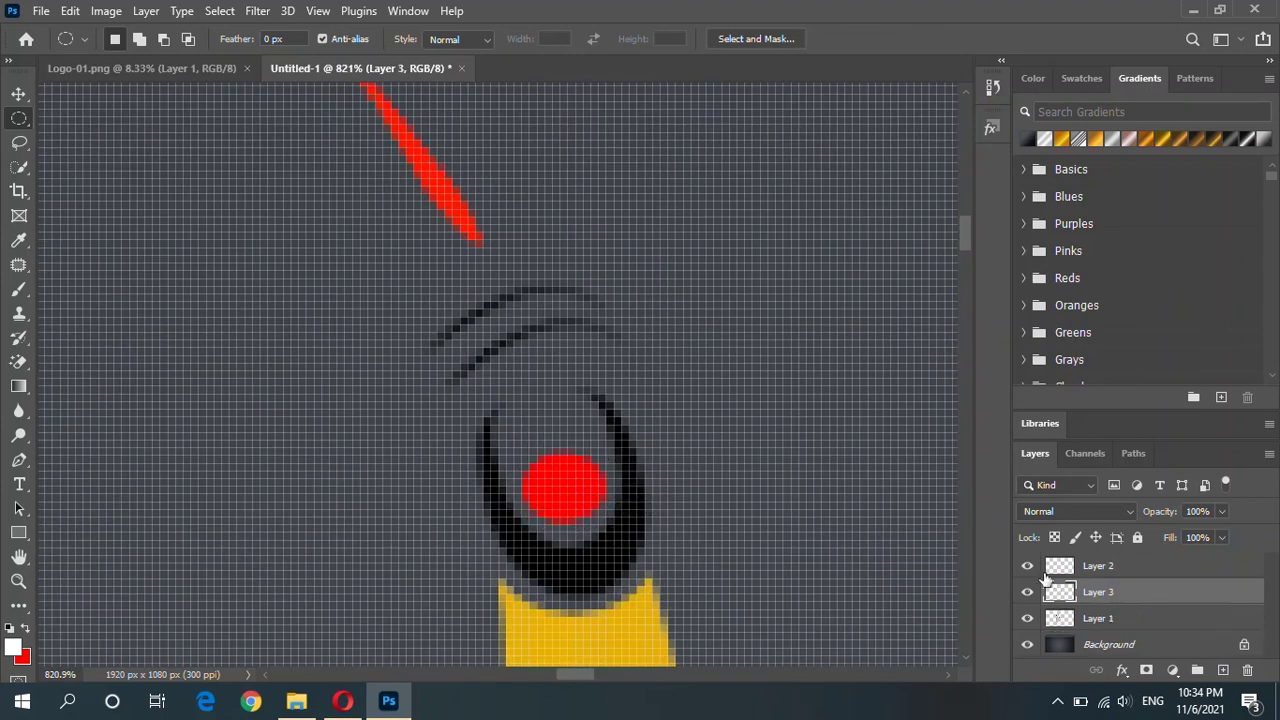
{"action": "left_click_drag", "start_coordinate": [1028, 569], "coordinate": [1030, 593]}
{"action": "scroll", "coordinate": [629, 404], "scroll_direction": "down", "scroll_amount": 2}
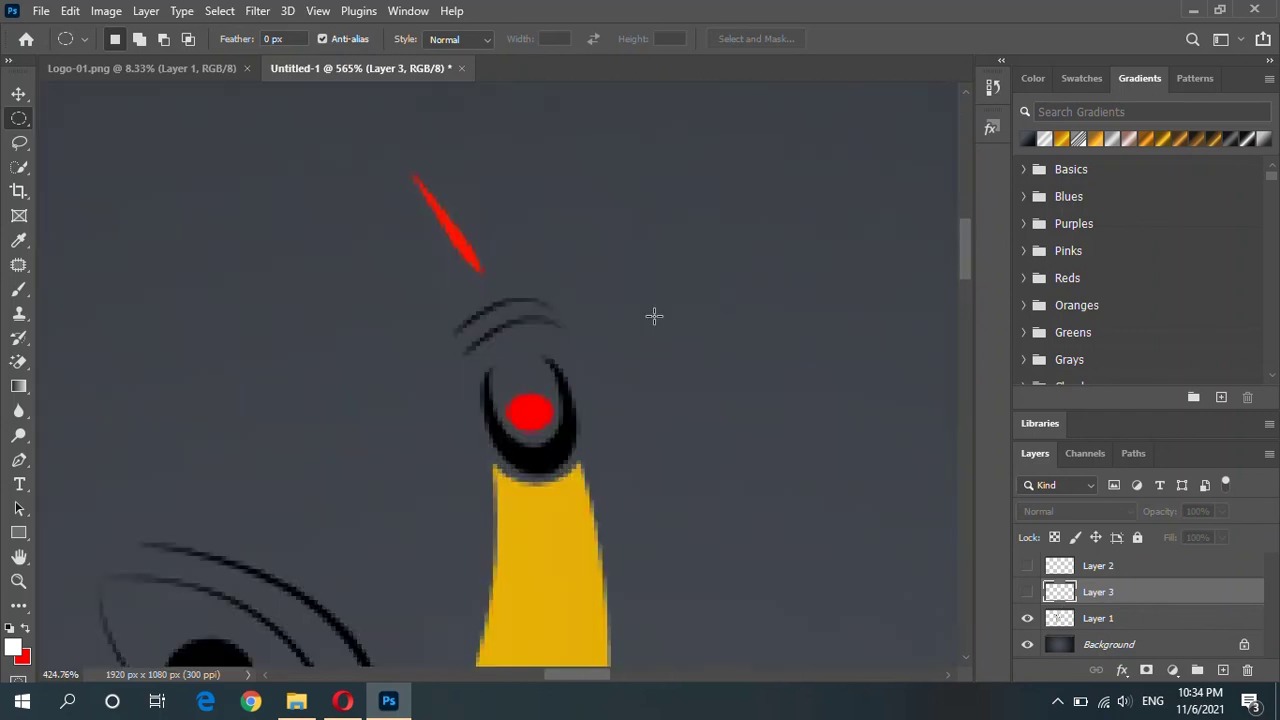
{"action": "scroll", "coordinate": [654, 316], "scroll_direction": "down", "scroll_amount": 2}
{"action": "key", "text": "ctrl+0"}
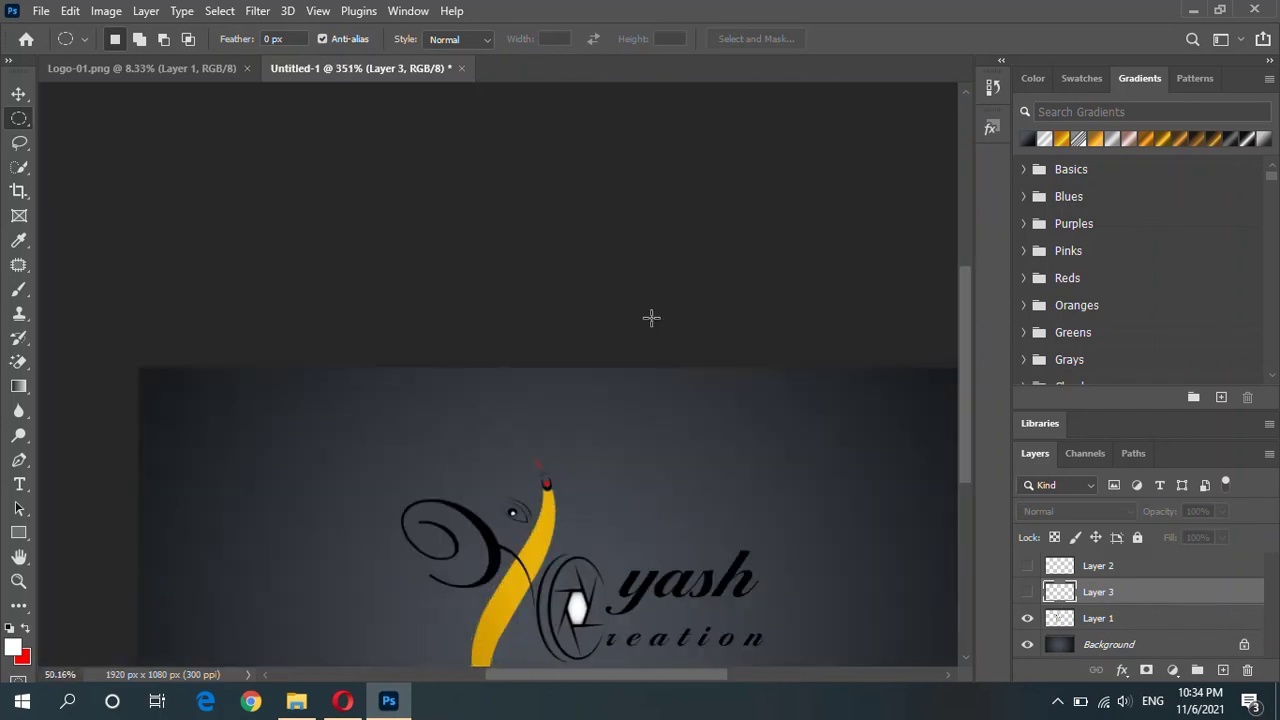
Step: Apply the rose-gold Golden - GOWASOME style preset to Layer 1
{"action": "left_click", "coordinate": [1124, 622]}
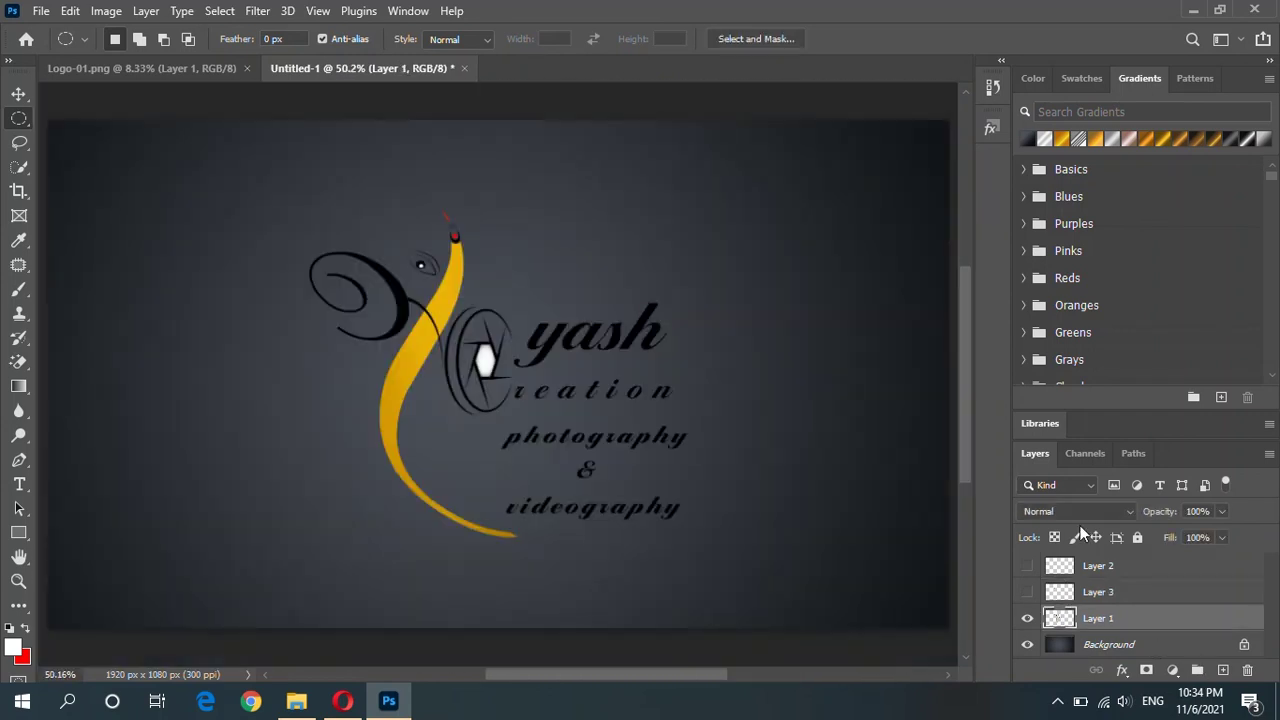
{"action": "left_click", "coordinate": [994, 133]}
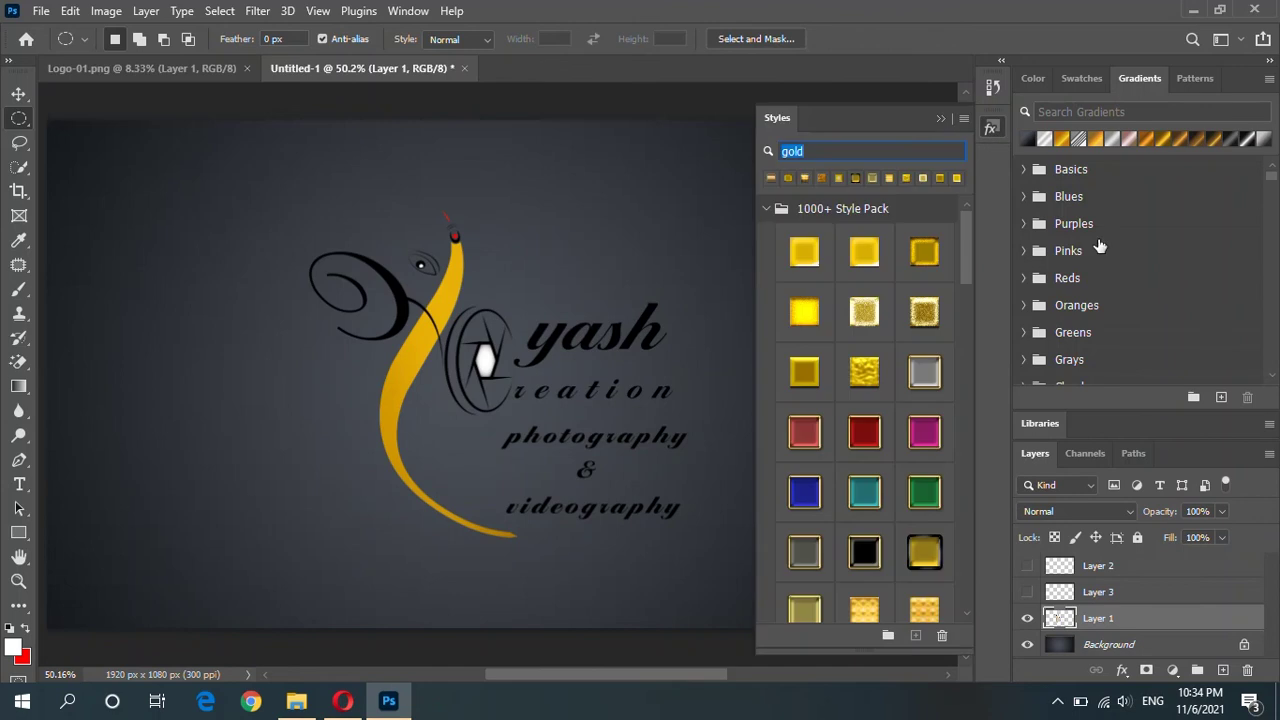
{"action": "left_click", "coordinate": [864, 311]}
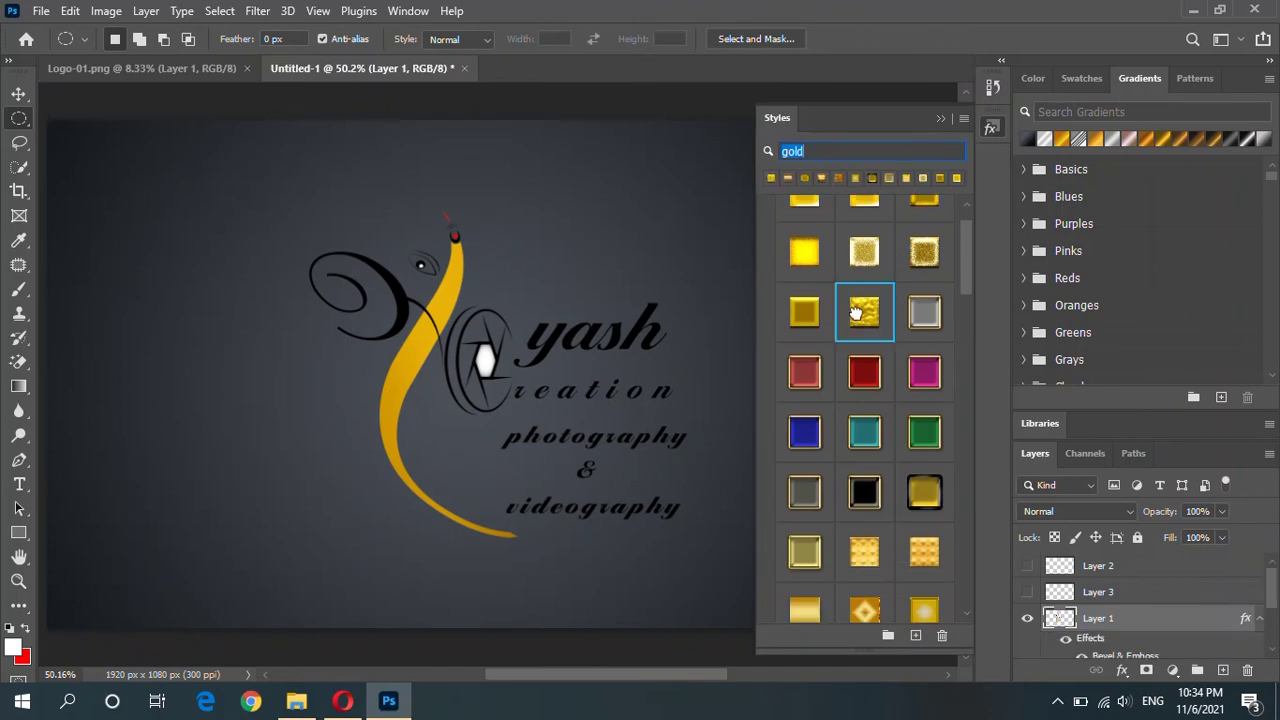
{"action": "scroll", "coordinate": [880, 404], "scroll_direction": "down", "scroll_amount": 2}
{"action": "scroll", "coordinate": [878, 403], "scroll_direction": "down", "scroll_amount": 2}
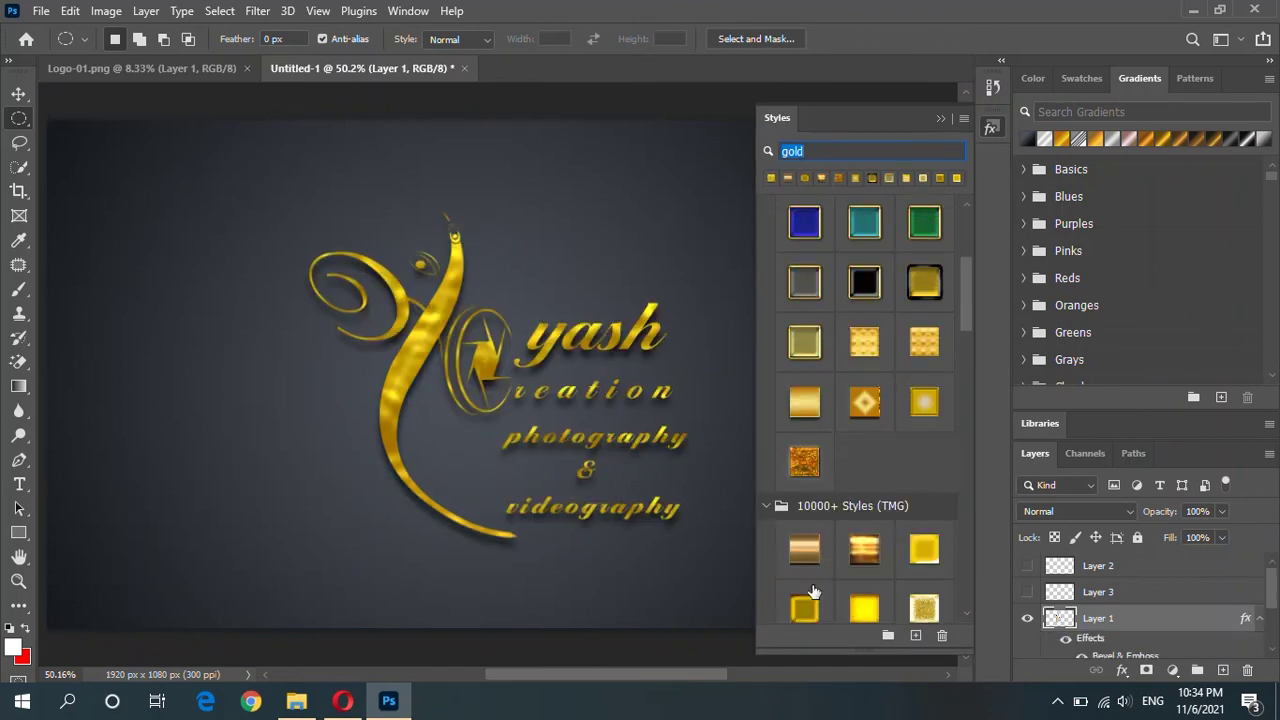
{"action": "left_click", "coordinate": [804, 548]}
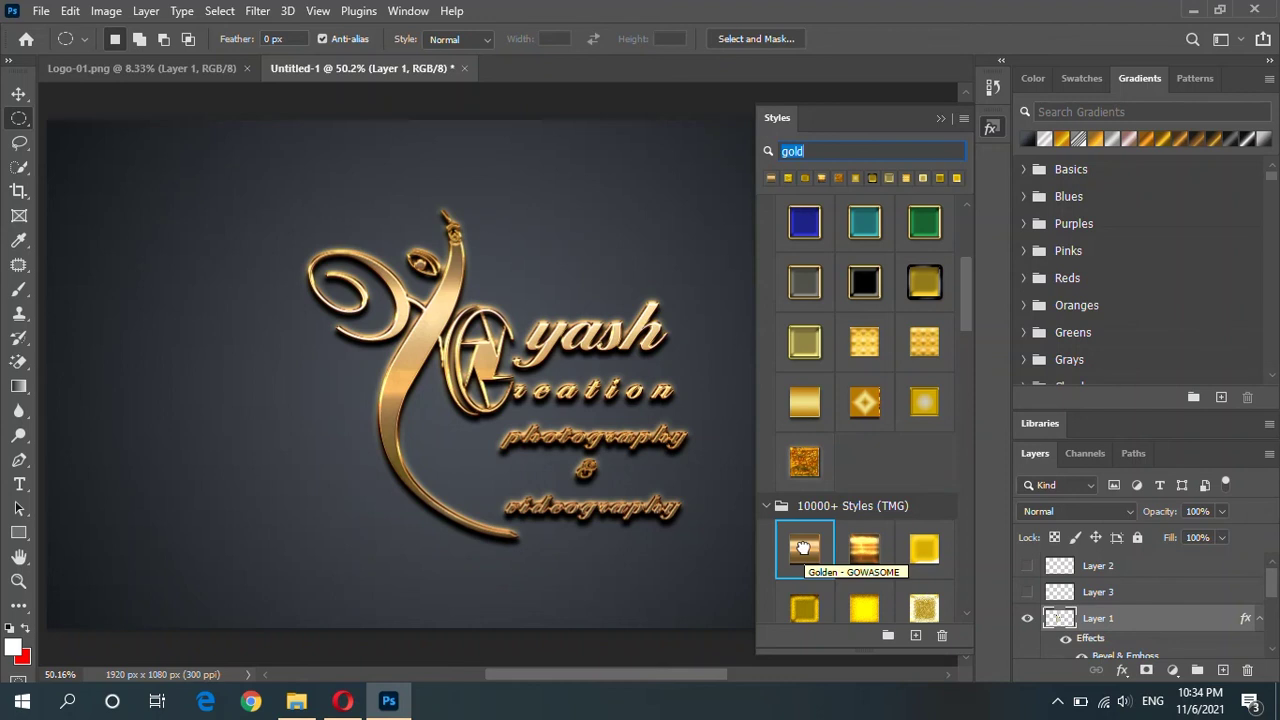
{"action": "left_click", "coordinate": [941, 119]}
Step: Make Layer 2 and Layer 3 visible again and enlarge the Layers panel to show all effects
{"action": "scroll", "coordinate": [674, 304], "scroll_direction": "down", "scroll_amount": 3}
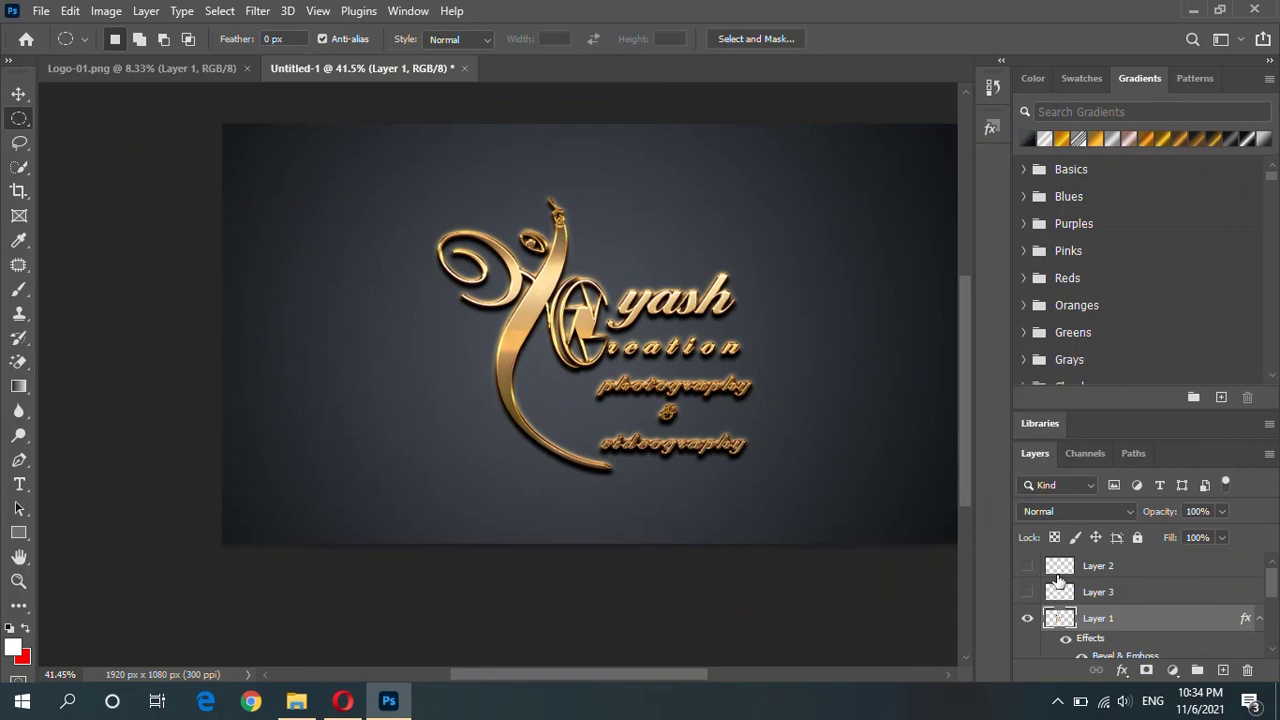
{"action": "left_click", "coordinate": [1027, 592]}
{"action": "left_click", "coordinate": [1027, 566]}
{"action": "scroll", "coordinate": [546, 230], "scroll_direction": "up", "scroll_amount": 2}
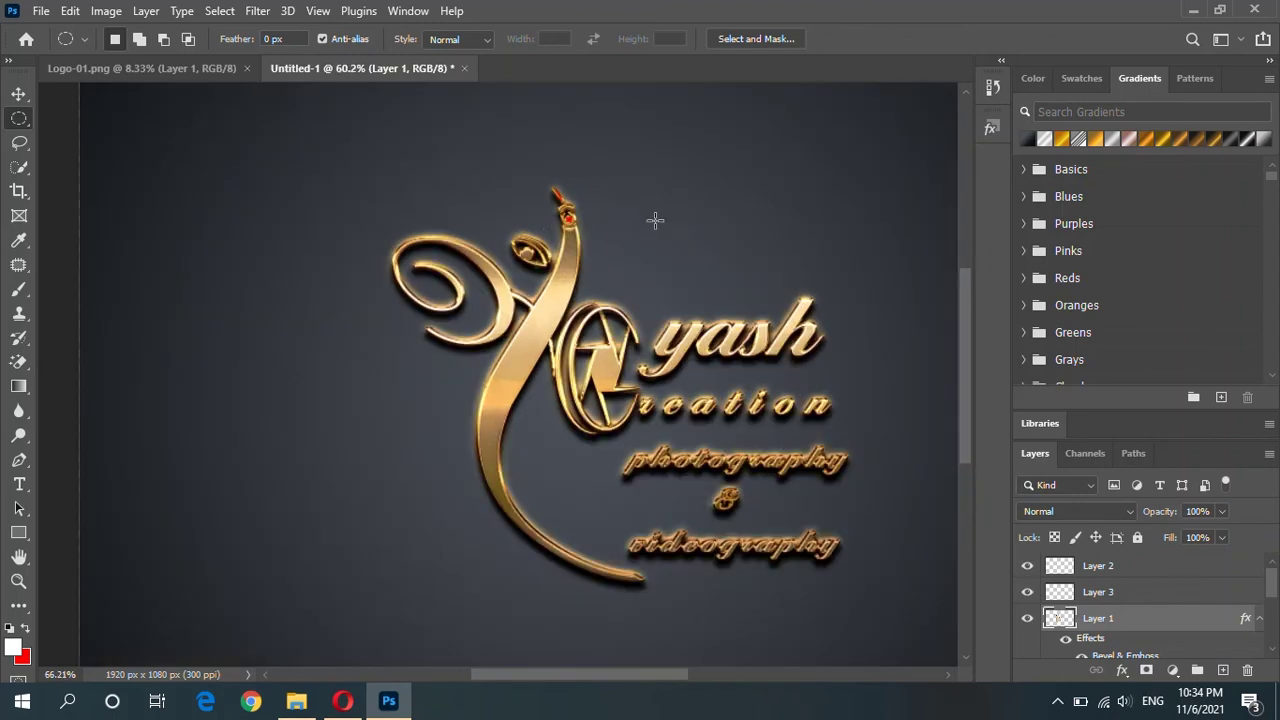
{"action": "scroll", "coordinate": [654, 218], "scroll_direction": "up", "scroll_amount": 3}
{"action": "scroll", "coordinate": [585, 345], "scroll_direction": "up", "scroll_amount": 2}
{"action": "scroll", "coordinate": [540, 320], "scroll_direction": "down", "scroll_amount": 2}
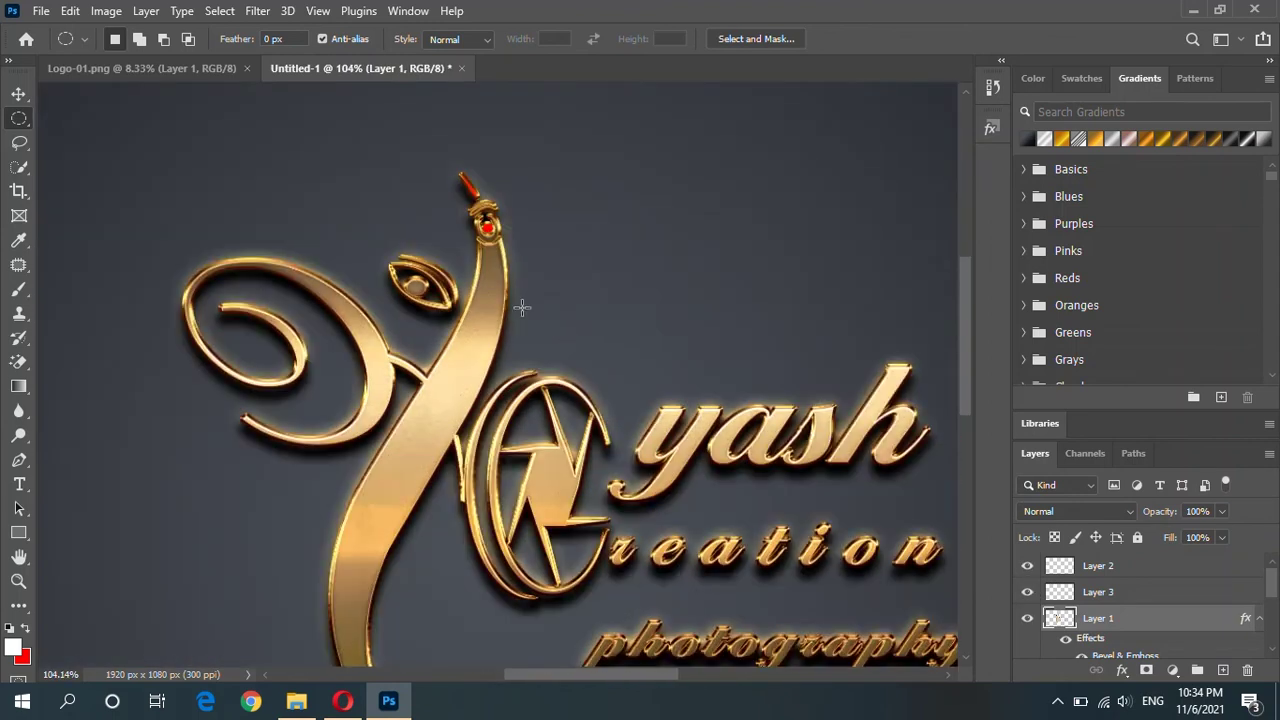
{"action": "scroll", "coordinate": [523, 306], "scroll_direction": "up", "scroll_amount": 2}
{"action": "scroll", "coordinate": [505, 250], "scroll_direction": "down", "scroll_amount": 2}
{"action": "scroll", "coordinate": [485, 180], "scroll_direction": "down", "scroll_amount": 1}
{"action": "scroll", "coordinate": [485, 180], "scroll_direction": "down", "scroll_amount": 1}
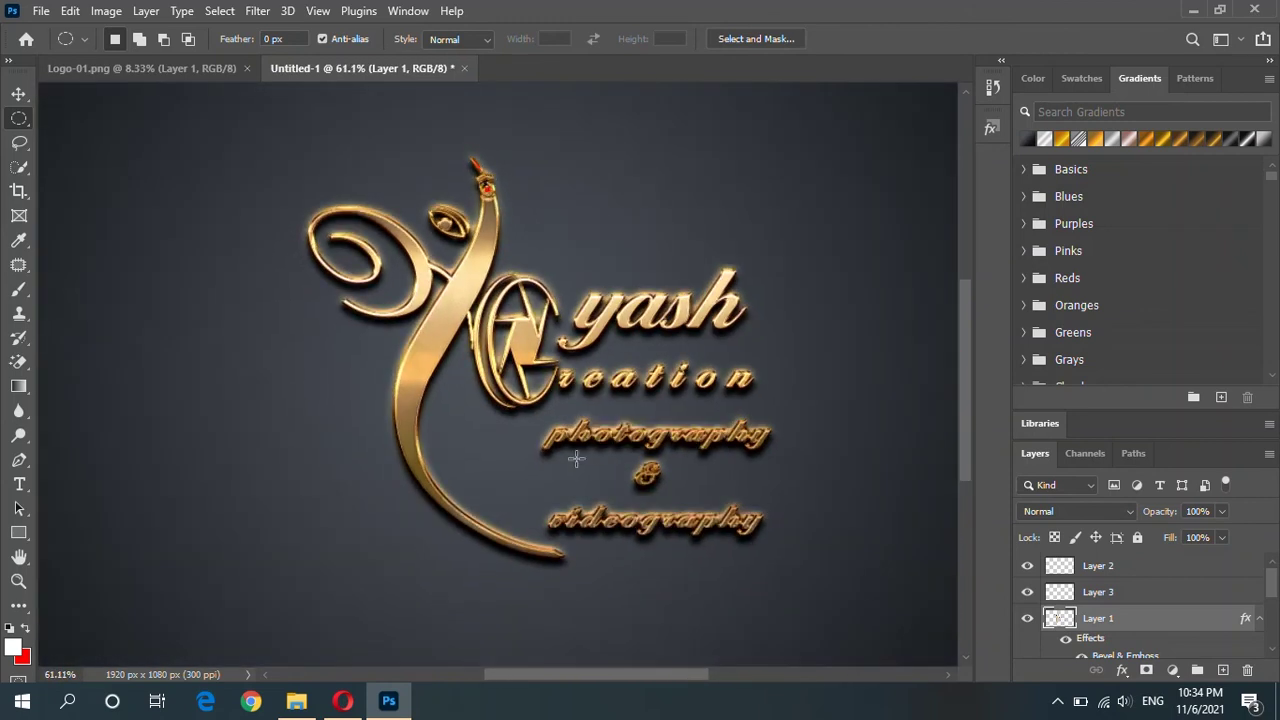
{"action": "scroll", "coordinate": [581, 505], "scroll_direction": "up", "scroll_amount": 1}
{"action": "scroll", "coordinate": [603, 384], "scroll_direction": "down", "scroll_amount": 1}
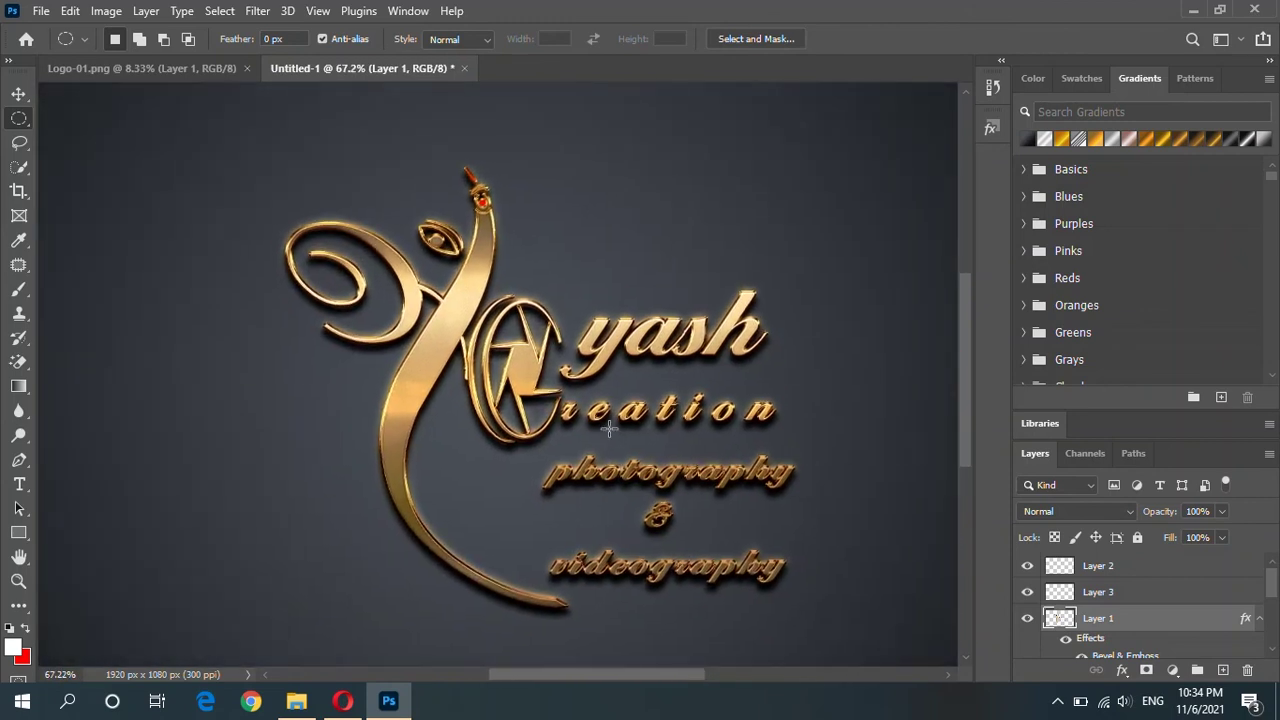
{"action": "scroll", "coordinate": [609, 428], "scroll_direction": "down", "scroll_amount": 1}
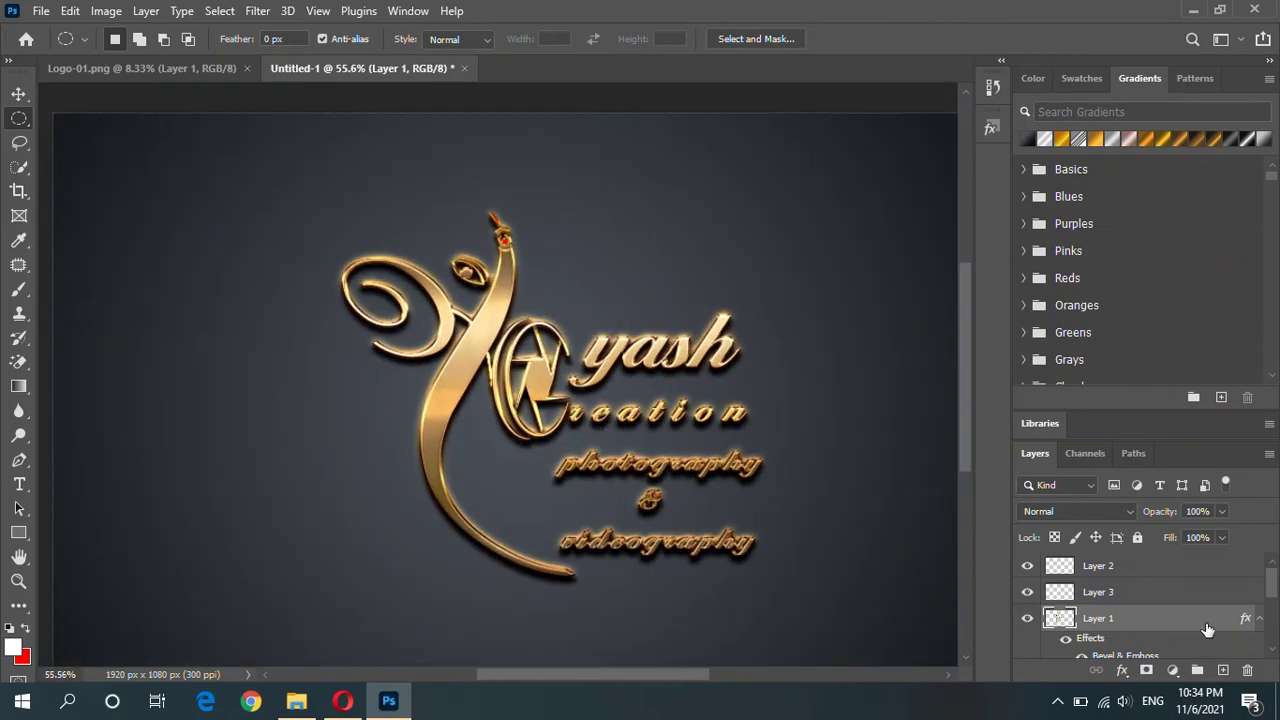
{"action": "scroll", "coordinate": [1197, 620], "scroll_direction": "down", "scroll_amount": 2}
{"action": "scroll", "coordinate": [1200, 609], "scroll_direction": "down", "scroll_amount": 1}
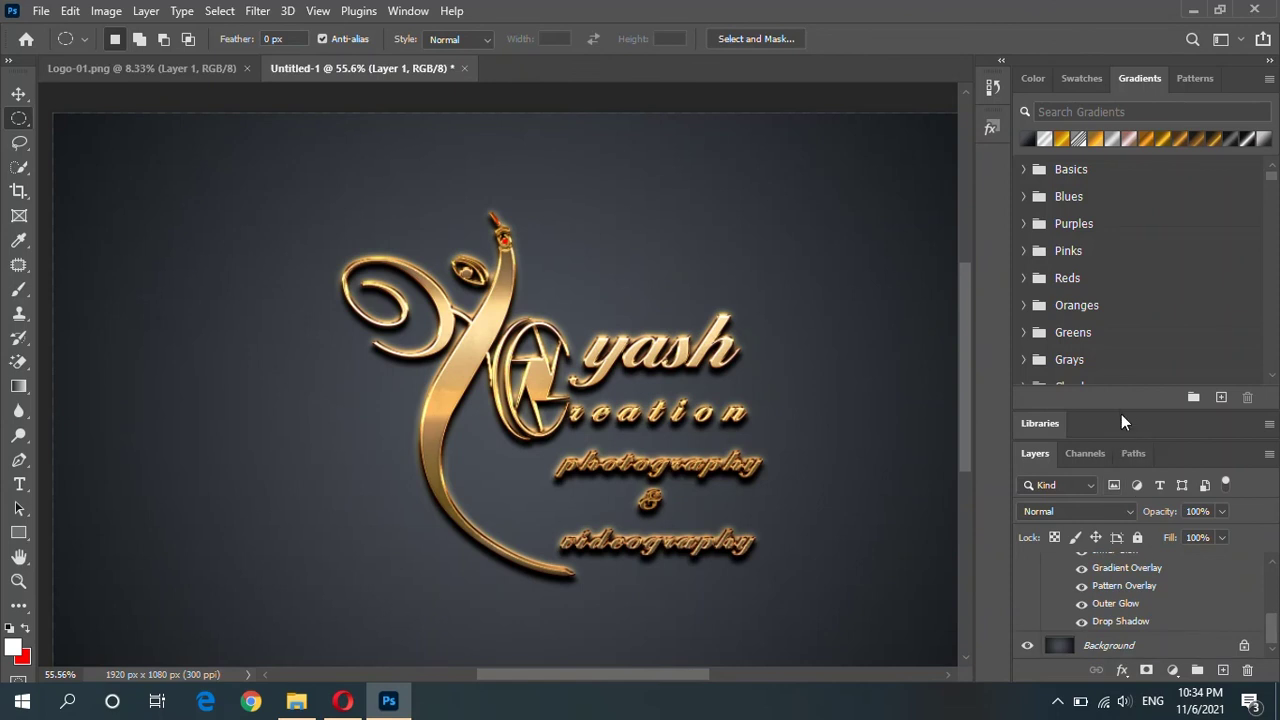
{"action": "left_click_drag", "start_coordinate": [1120, 408], "coordinate": [1124, 237]}
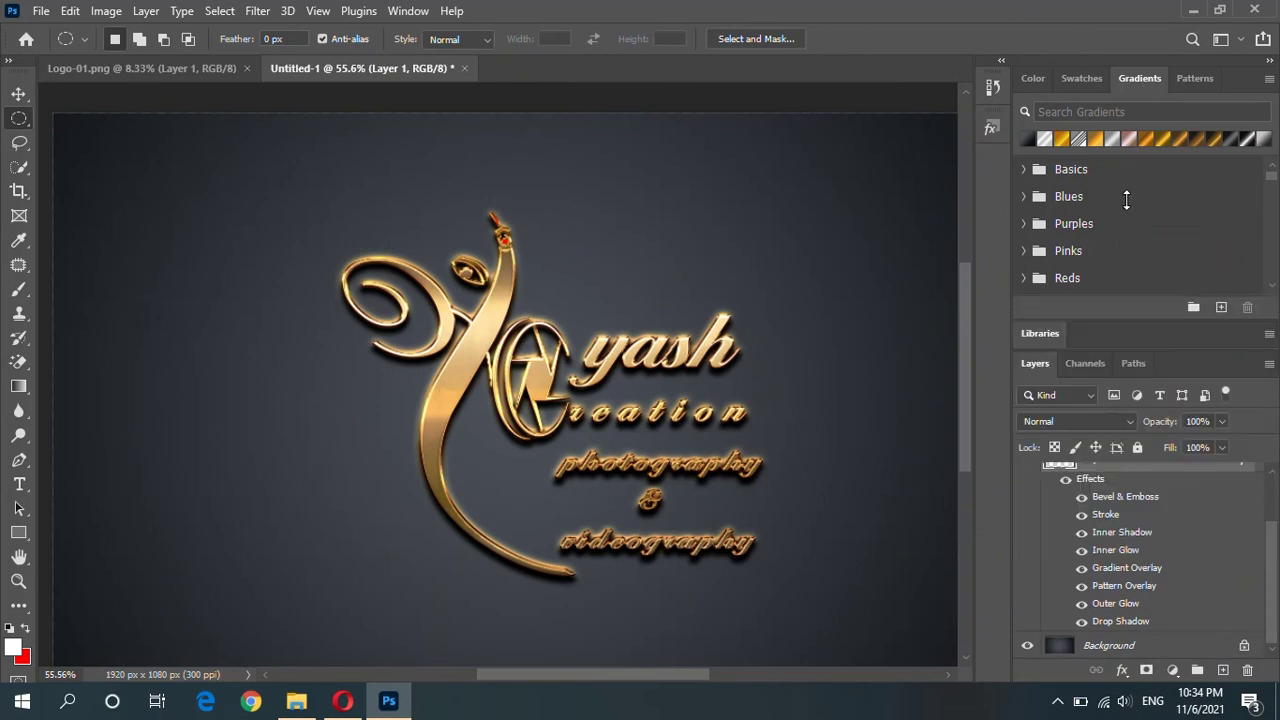
Step: Open Layer 1's Drop Shadow settings and adjust its size and distance
{"action": "double_click", "coordinate": [1113, 624]}
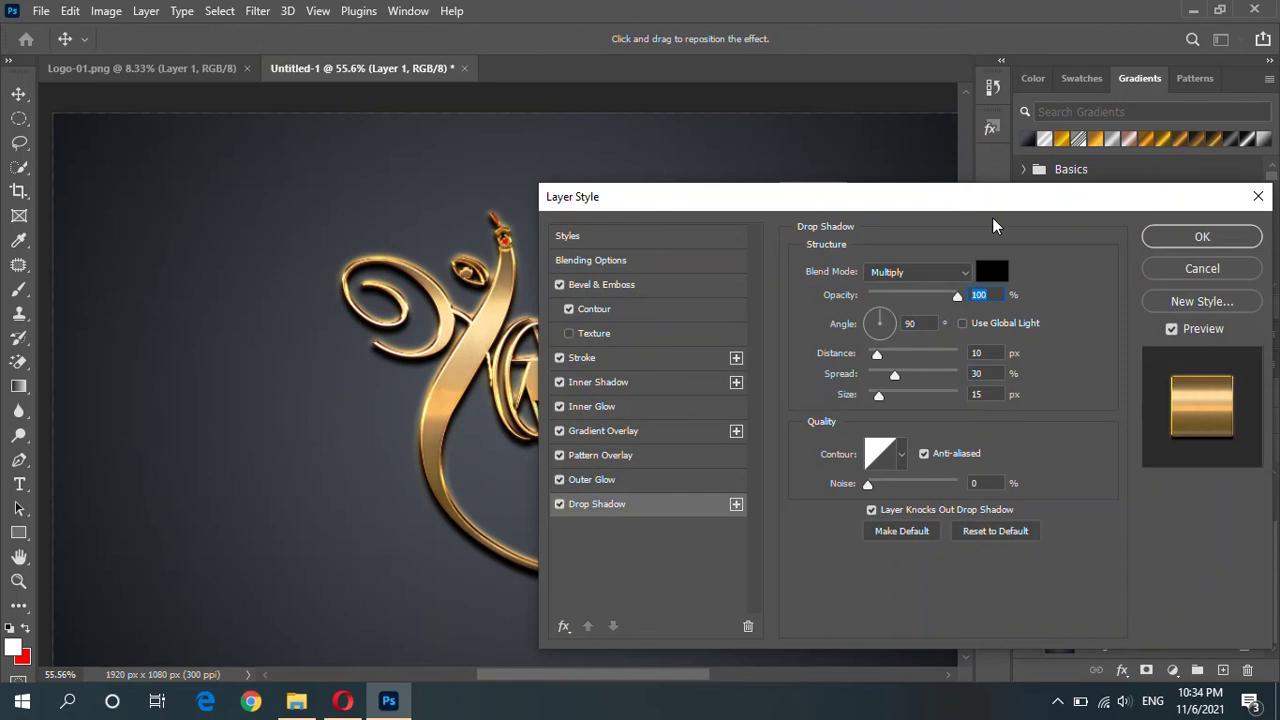
{"action": "mouse_move", "coordinate": [977, 196]}
{"action": "left_mouse_down"}
{"action": "mouse_move", "coordinate": [1225, 133]}
{"action": "mouse_move", "coordinate": [1130, 185]}
{"action": "mouse_move", "coordinate": [1087, 177]}
{"action": "left_mouse_up"}
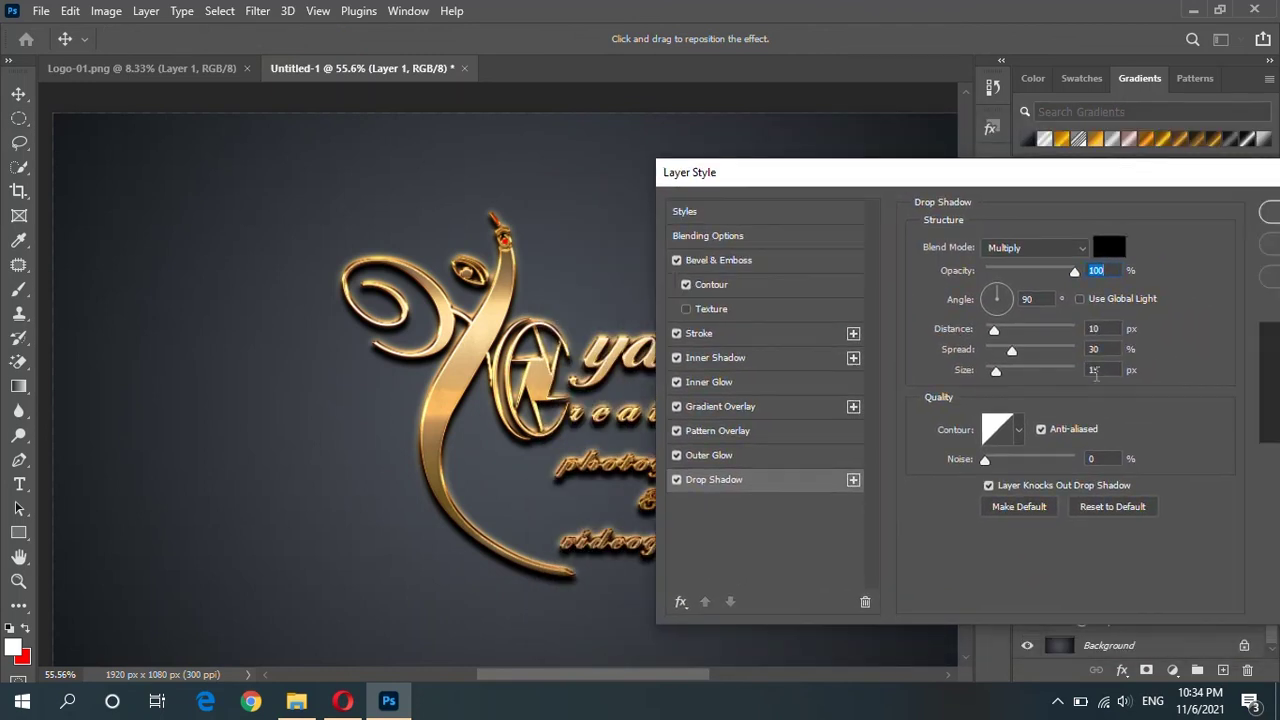
{"action": "left_click", "coordinate": [1108, 366]}
{"action": "key", "text": "Up"}
{"action": "key", "text": "Up"}
{"action": "key", "text": "Up"}
{"action": "key", "text": "Up"}
{"action": "key", "text": "Up"}
{"action": "key", "text": "Up"}
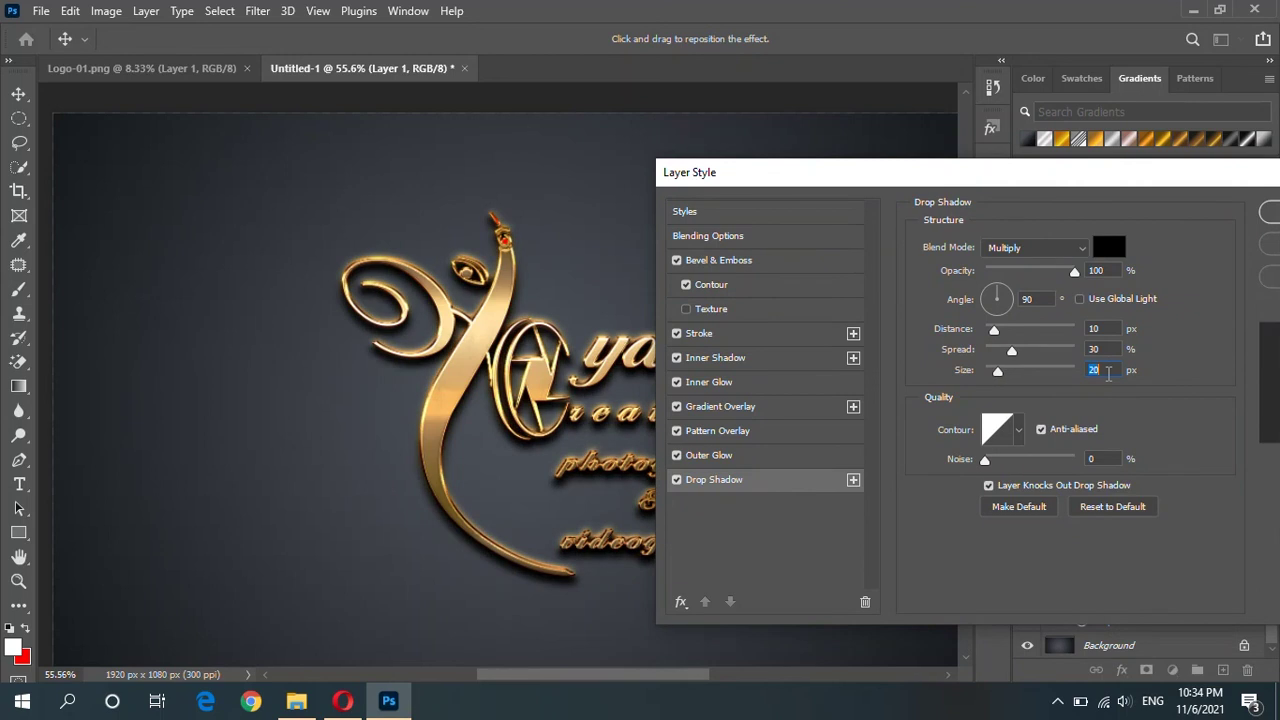
{"action": "key", "text": "Down"}
{"action": "key", "text": "Down"}
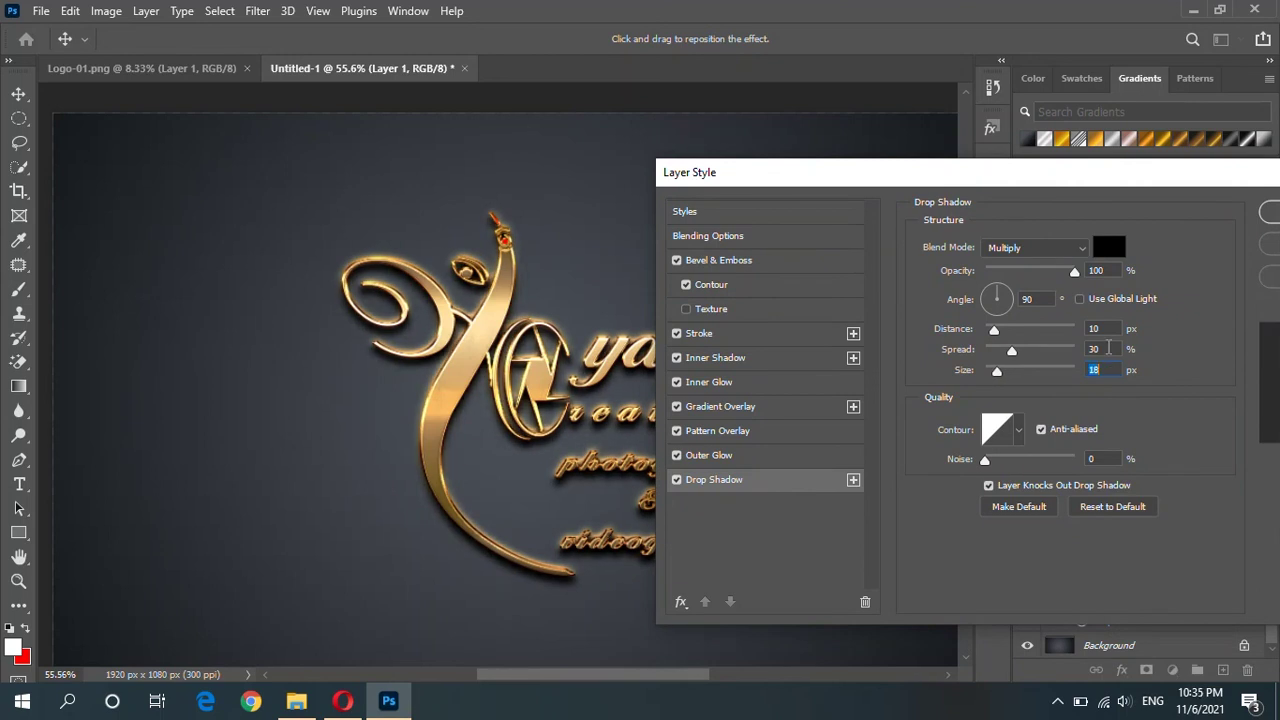
{"action": "left_click", "coordinate": [1111, 327]}
{"action": "key", "text": "Up"}
{"action": "key", "text": "Up"}
{"action": "key", "text": "Up"}
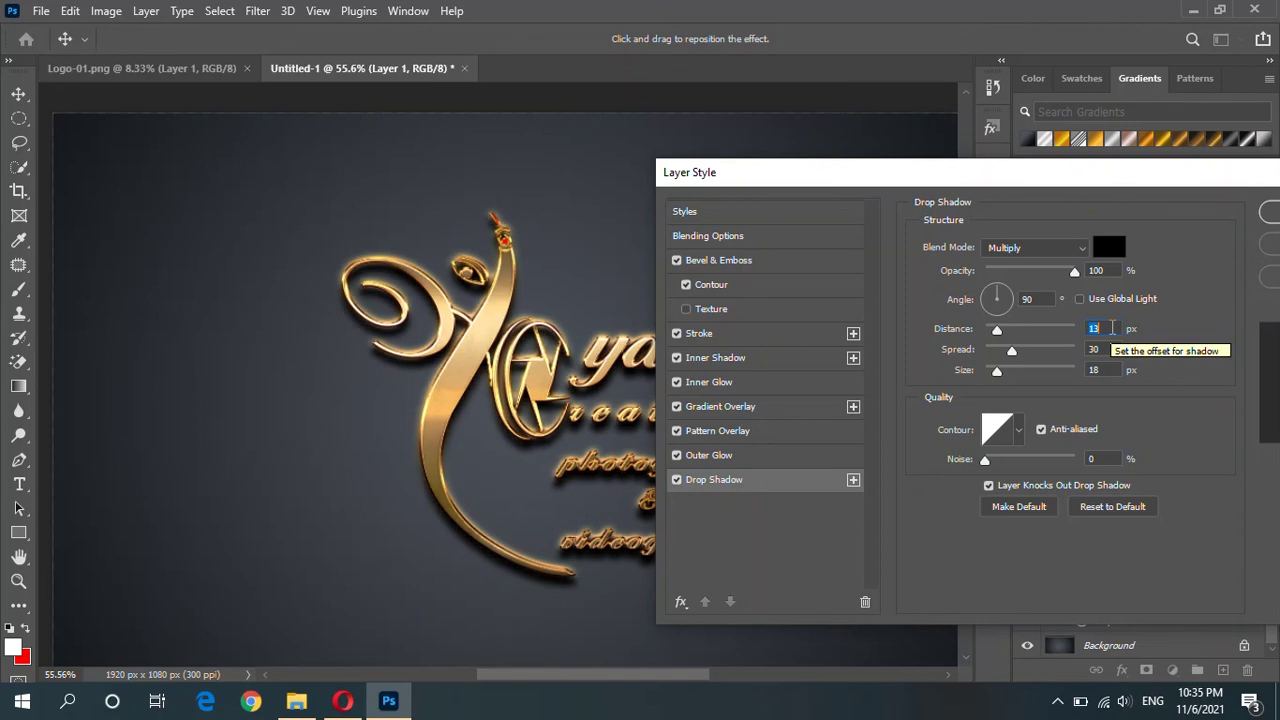
{"action": "key", "text": "Up"}
Step: Set the drop shadow size to 19 while checking the logo, then apply the style
{"action": "mouse_move", "coordinate": [1194, 179]}
{"action": "left_mouse_down"}
{"action": "mouse_move", "coordinate": [819, 551]}
{"action": "mouse_move", "coordinate": [1035, 298]}
{"action": "left_mouse_up"}
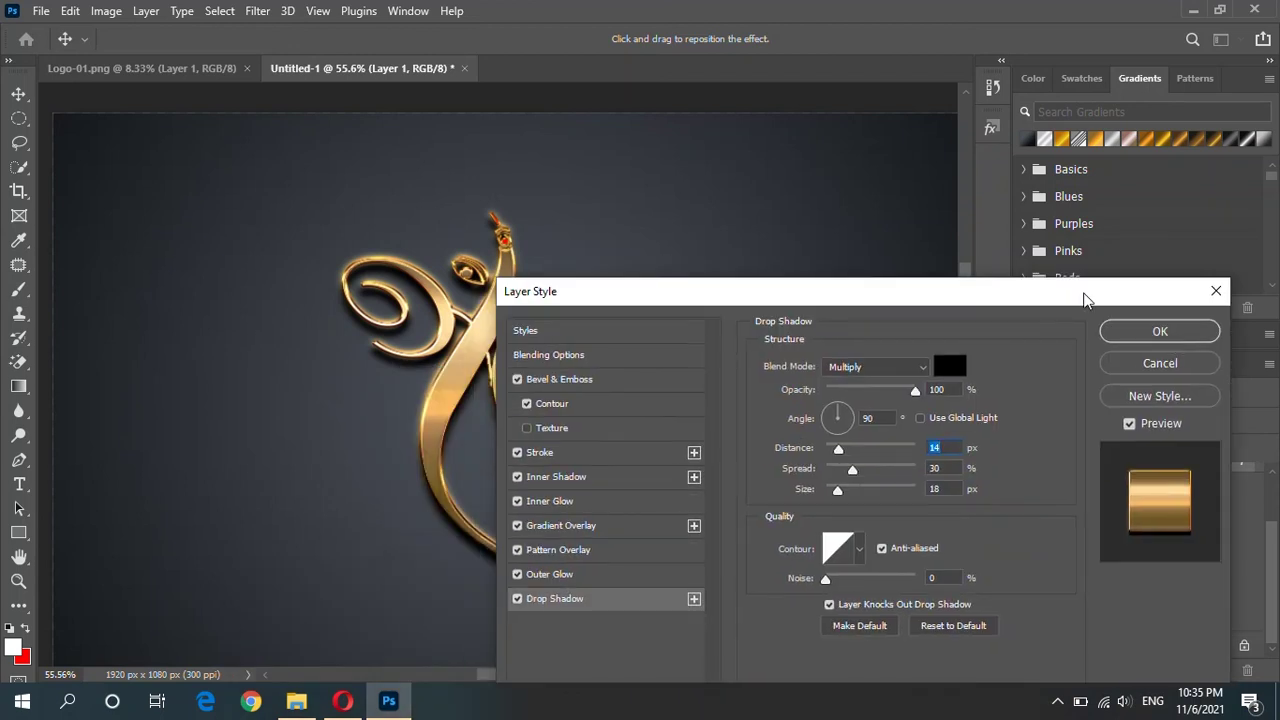
{"action": "left_click_drag", "start_coordinate": [1086, 294], "coordinate": [1275, 248]}
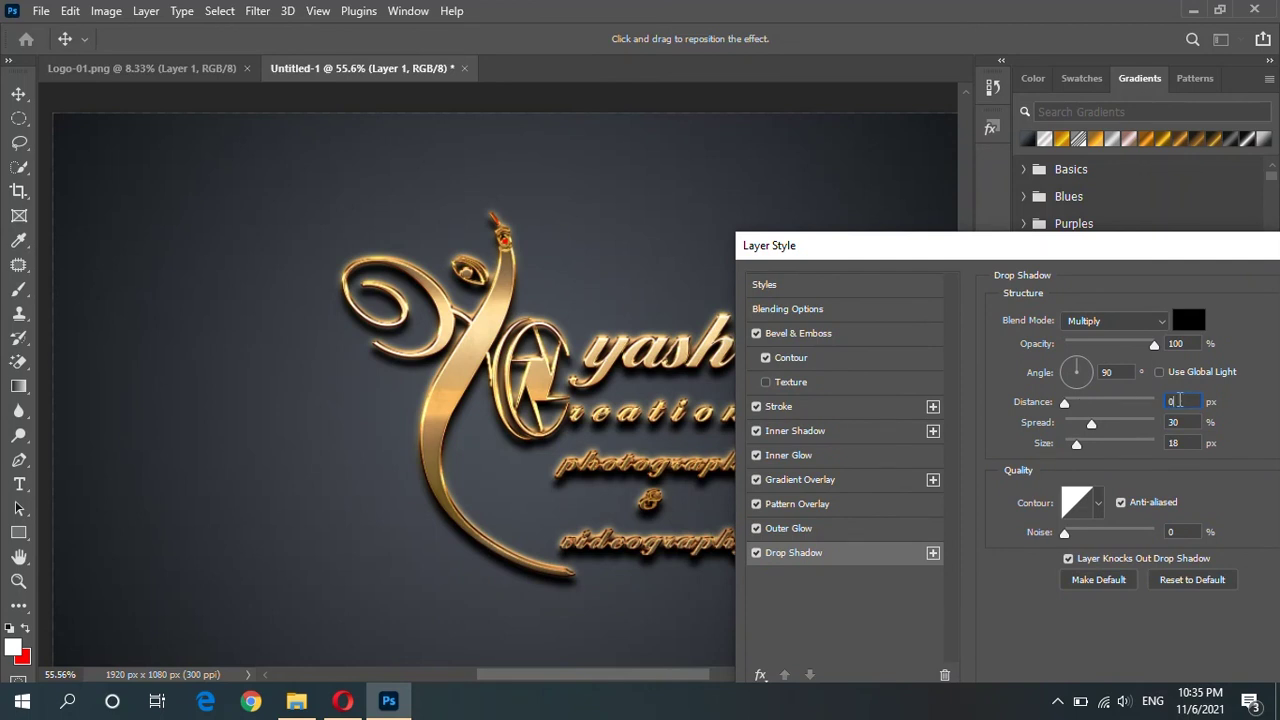
{"action": "left_click_drag", "start_coordinate": [1156, 257], "coordinate": [898, 412]}
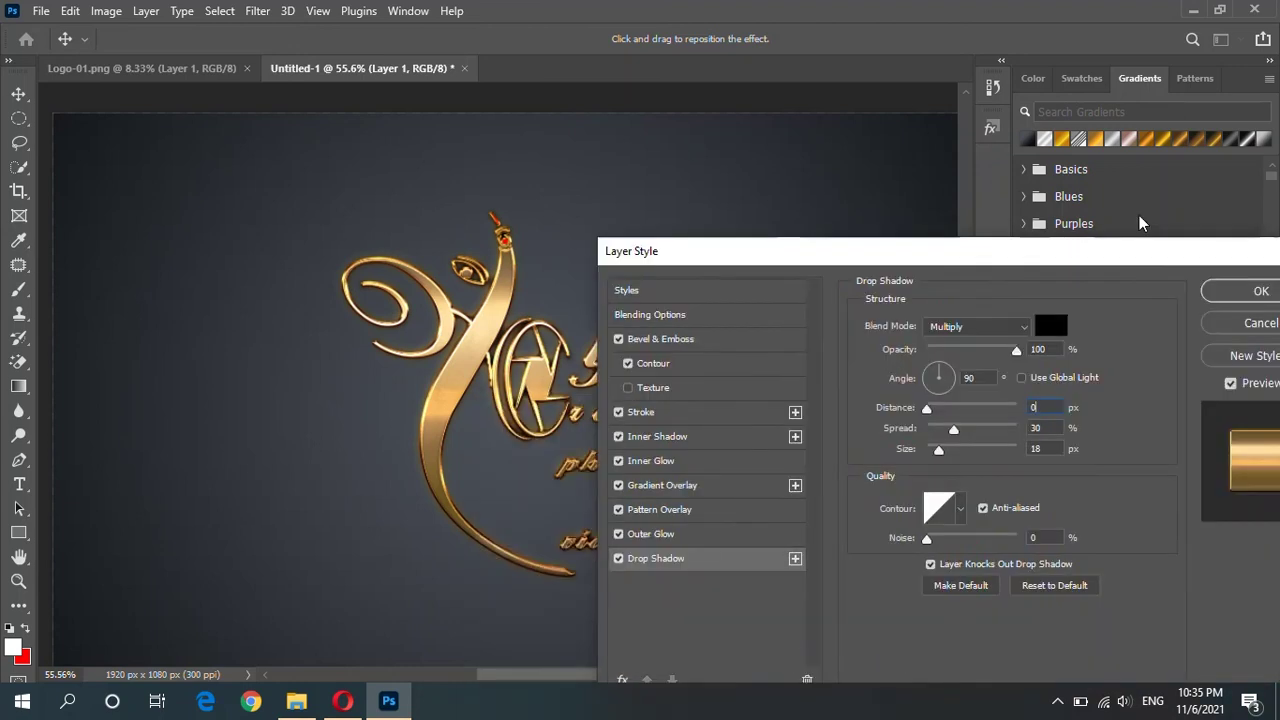
{"action": "left_click_drag", "start_coordinate": [1001, 416], "coordinate": [1207, 127]}
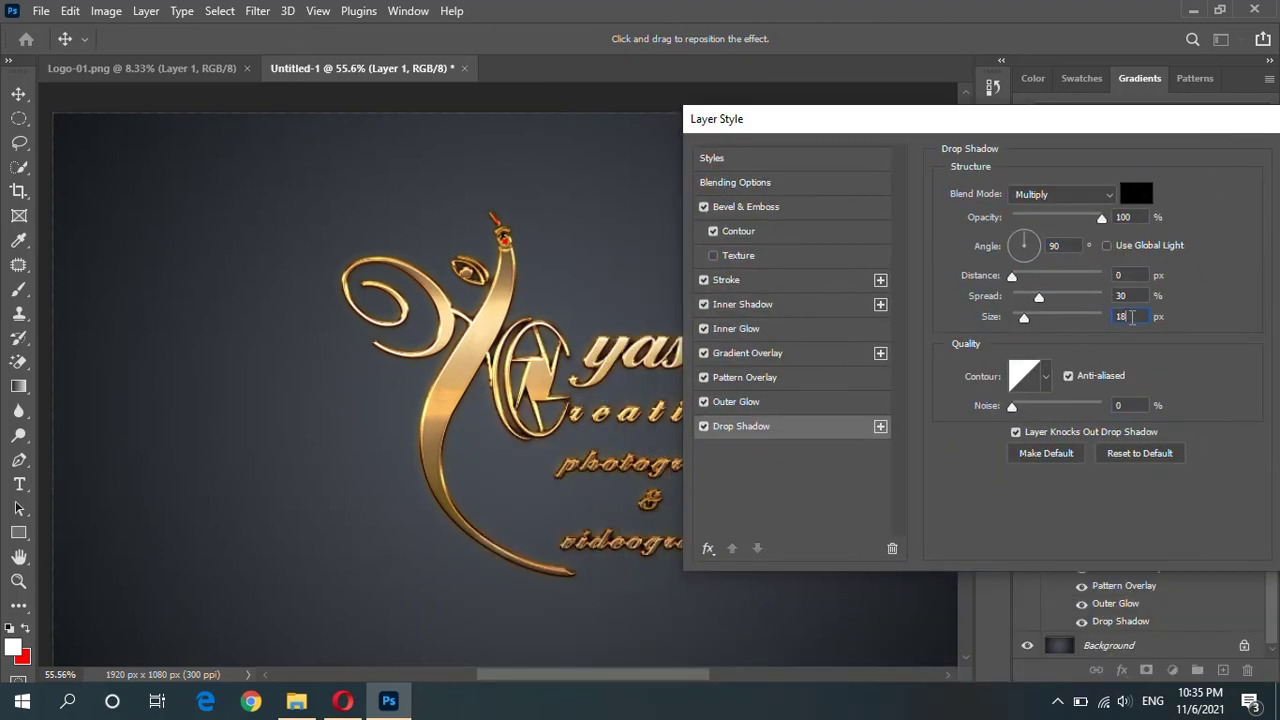
{"action": "scroll", "coordinate": [1132, 317], "scroll_direction": "up", "scroll_amount": 7}
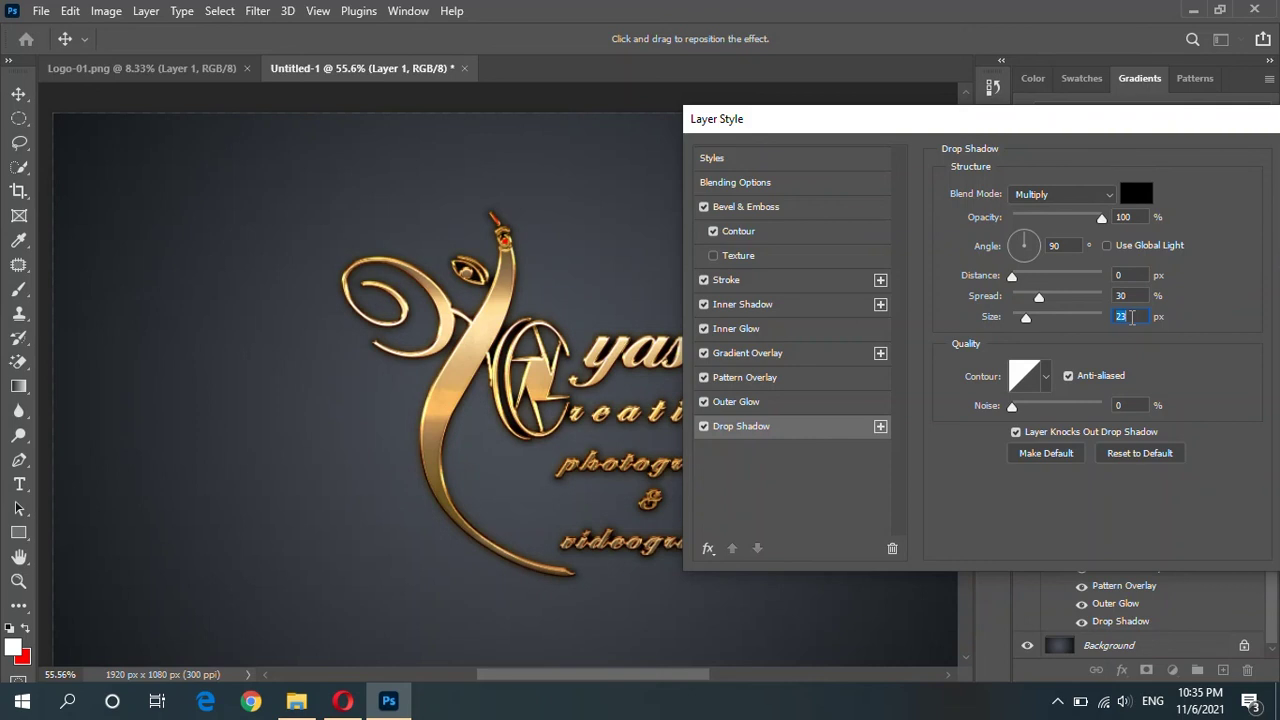
{"action": "key", "text": "Down"}
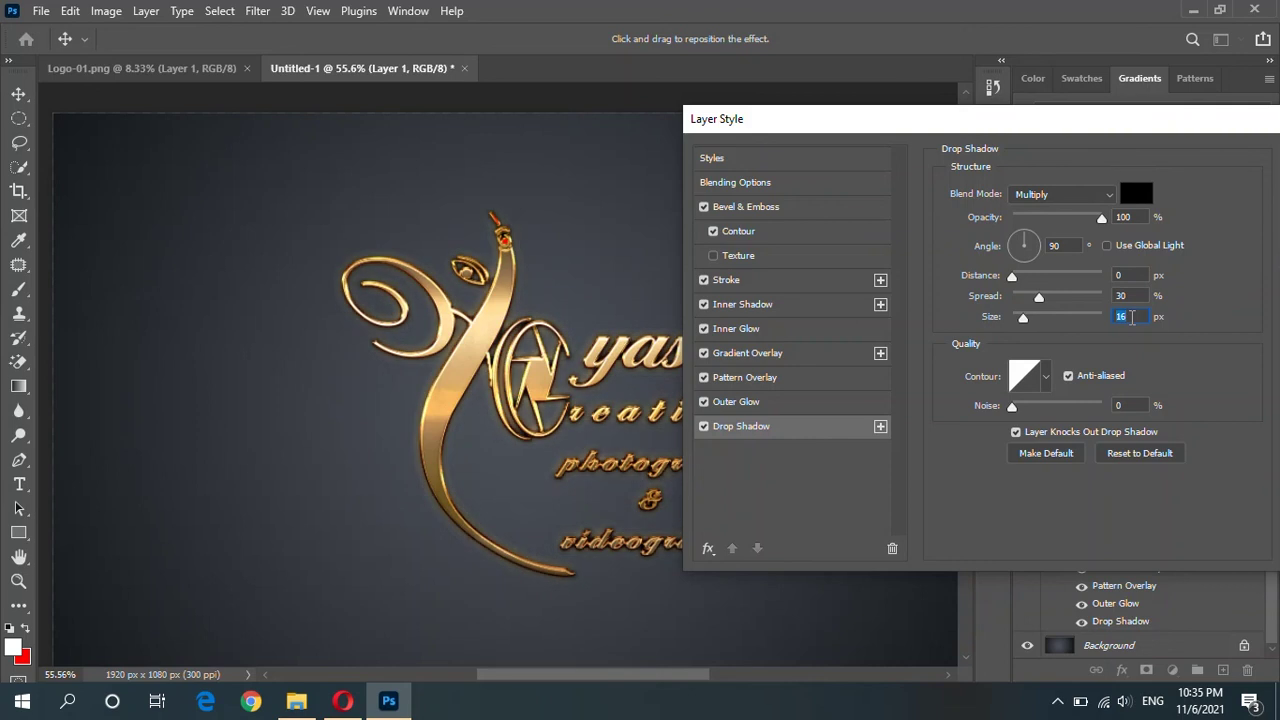
{"action": "key", "text": "Up"}
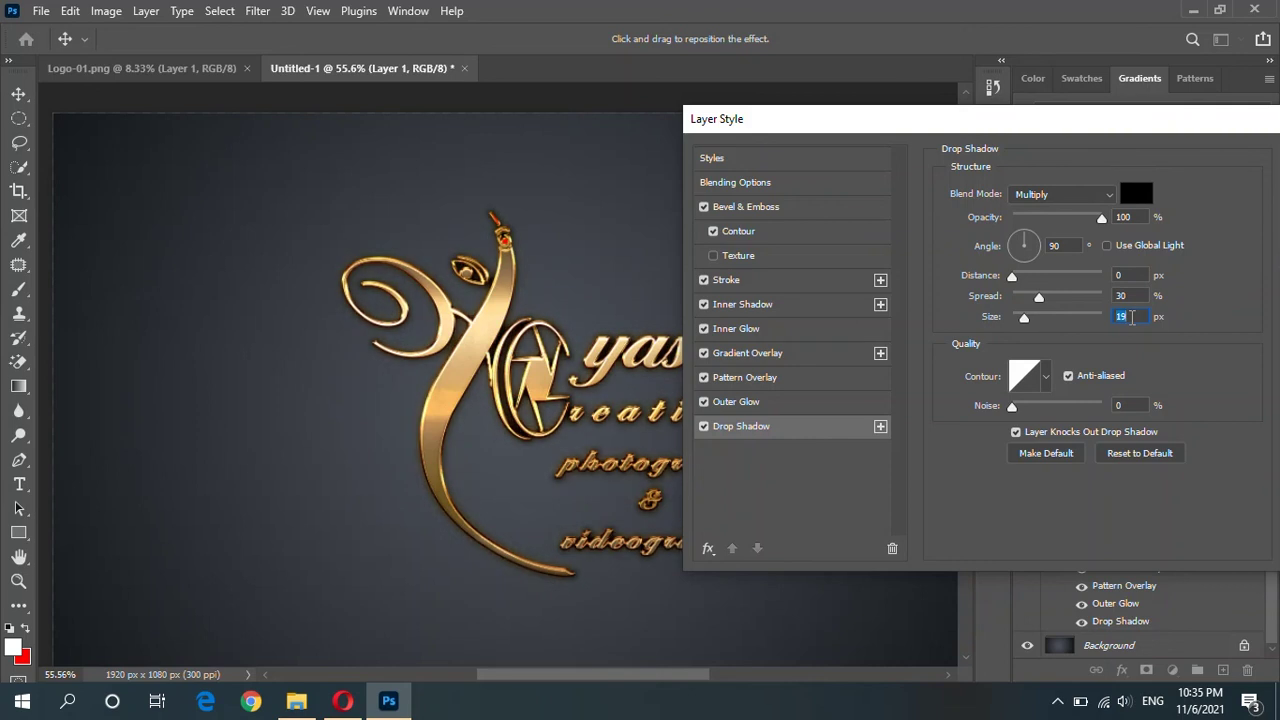
{"action": "left_click_drag", "start_coordinate": [1139, 142], "coordinate": [984, 375]}
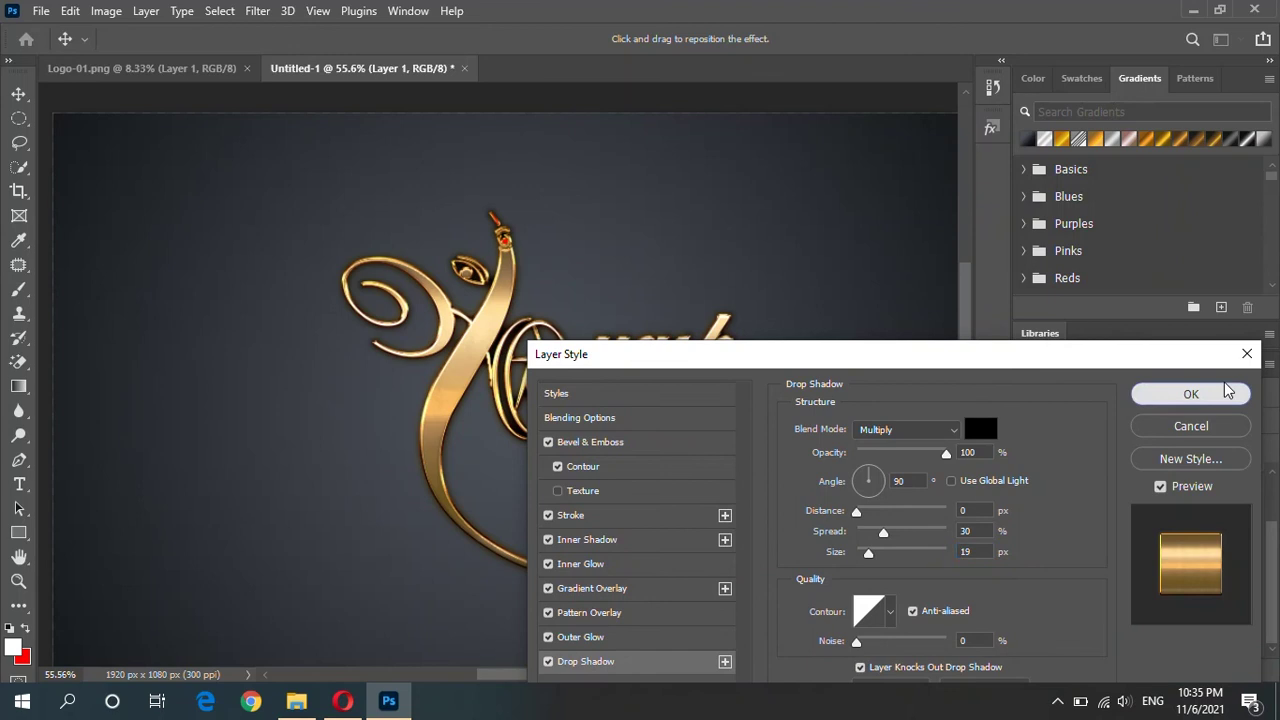
{"action": "left_click", "coordinate": [1230, 395]}
Step: Switch to the Move tool and inspect the styled logo on the canvas
{"action": "scroll", "coordinate": [805, 449], "scroll_direction": "down", "scroll_amount": 2}
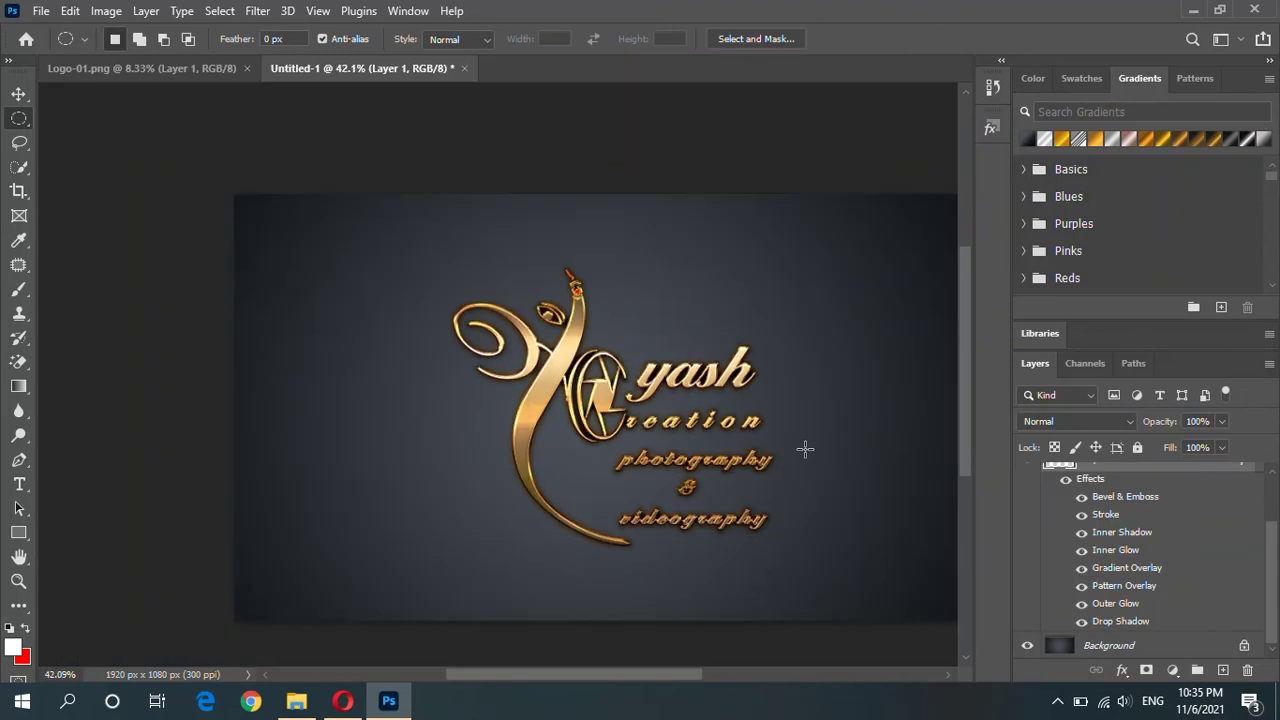
{"action": "scroll", "coordinate": [1123, 500], "scroll_direction": "up", "scroll_amount": 1}
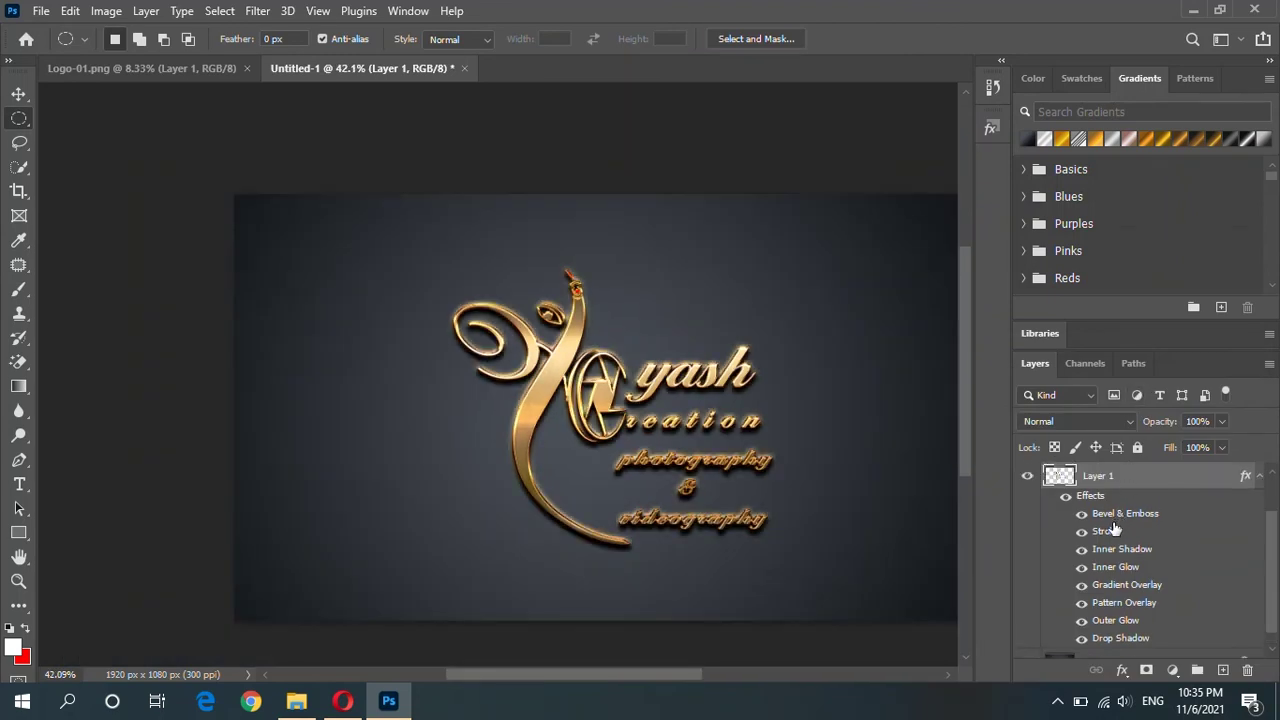
{"action": "left_click", "coordinate": [20, 96]}
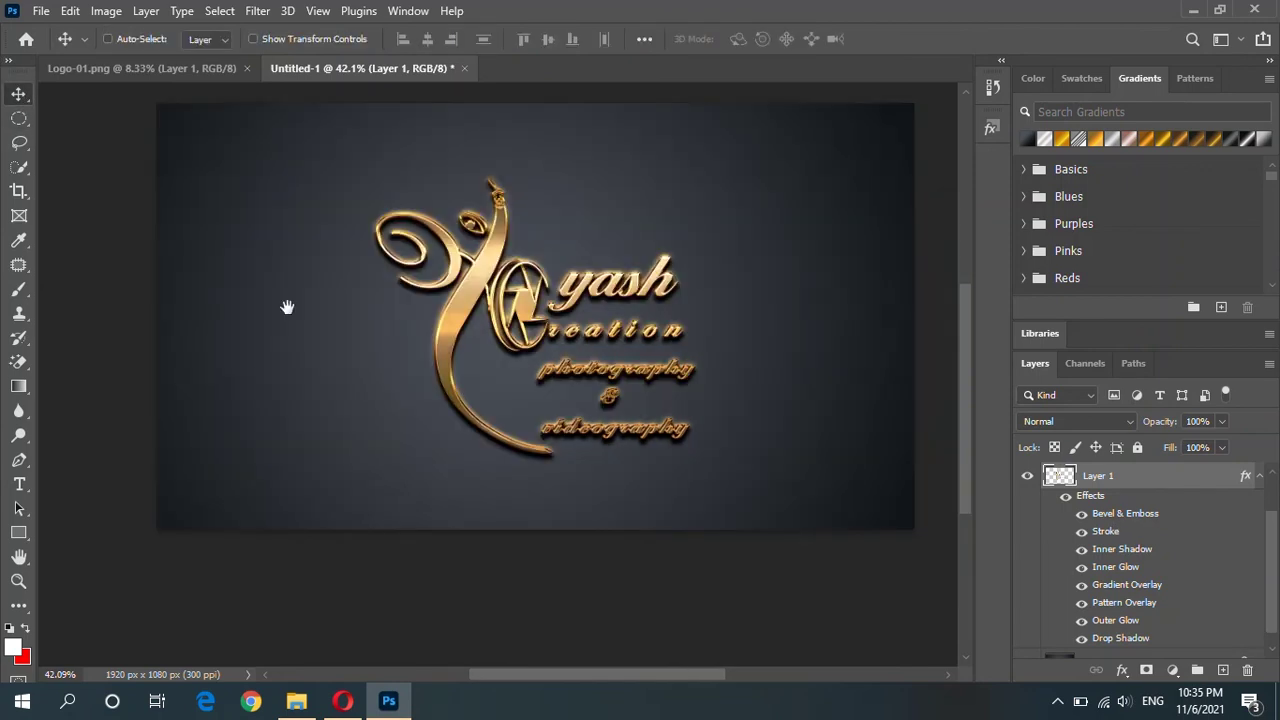
{"action": "left_click_drag", "start_coordinate": [360, 390], "coordinate": [286, 300]}
{"action": "scroll", "coordinate": [368, 372], "scroll_direction": "up", "scroll_amount": 1}
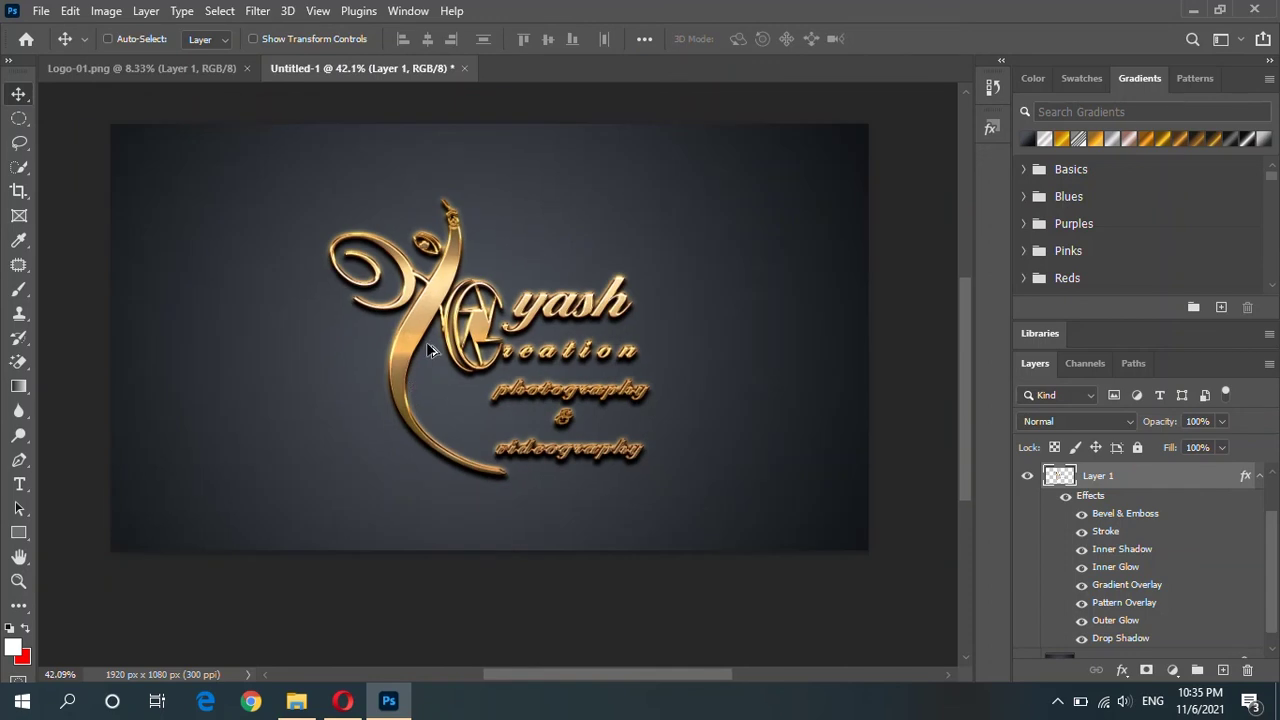
{"action": "scroll", "coordinate": [500, 295], "scroll_direction": "up", "scroll_amount": 1}
{"action": "scroll", "coordinate": [1067, 505], "scroll_direction": "up", "scroll_amount": 2}
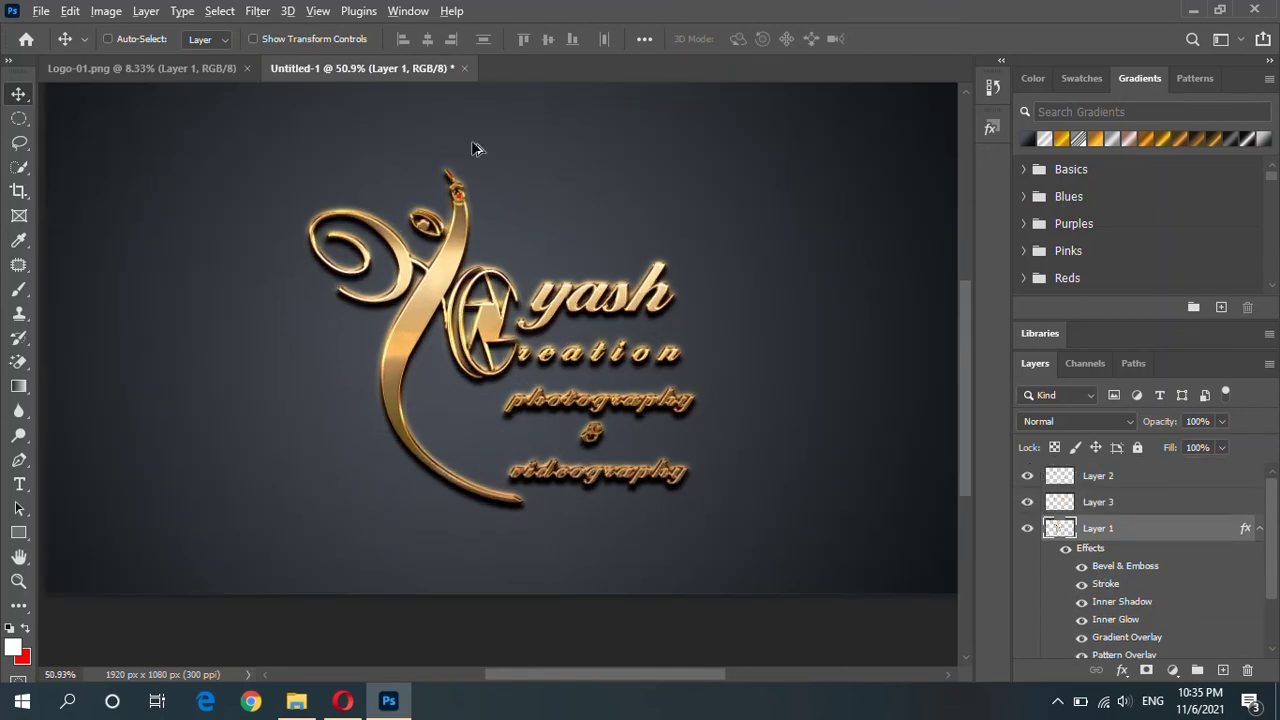
{"action": "scroll", "coordinate": [435, 195], "scroll_direction": "up", "scroll_amount": 6}
{"action": "scroll", "coordinate": [435, 188], "scroll_direction": "up", "scroll_amount": 5}
{"action": "scroll", "coordinate": [450, 189], "scroll_direction": "up", "scroll_amount": 2}
{"action": "scroll", "coordinate": [466, 189], "scroll_direction": "up", "scroll_amount": 2}
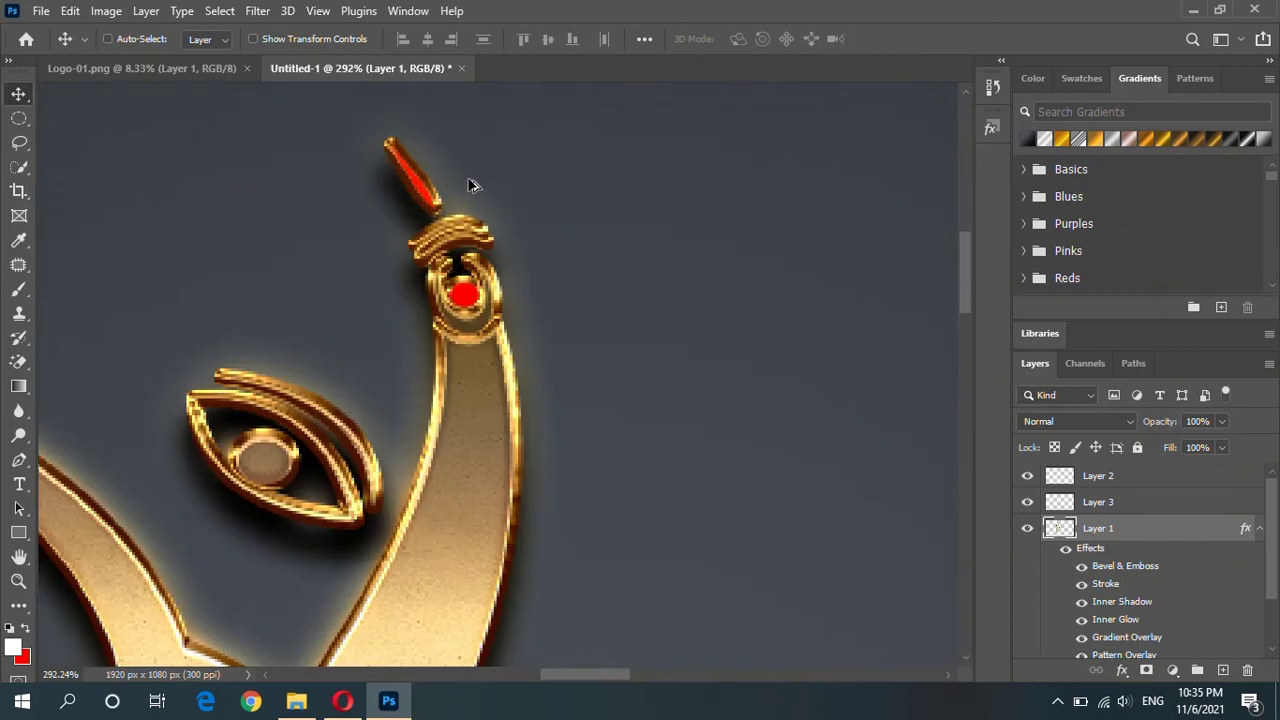
{"action": "scroll", "coordinate": [490, 340], "scroll_direction": "up", "scroll_amount": 1}
{"action": "scroll", "coordinate": [490, 340], "scroll_direction": "down", "scroll_amount": 2}
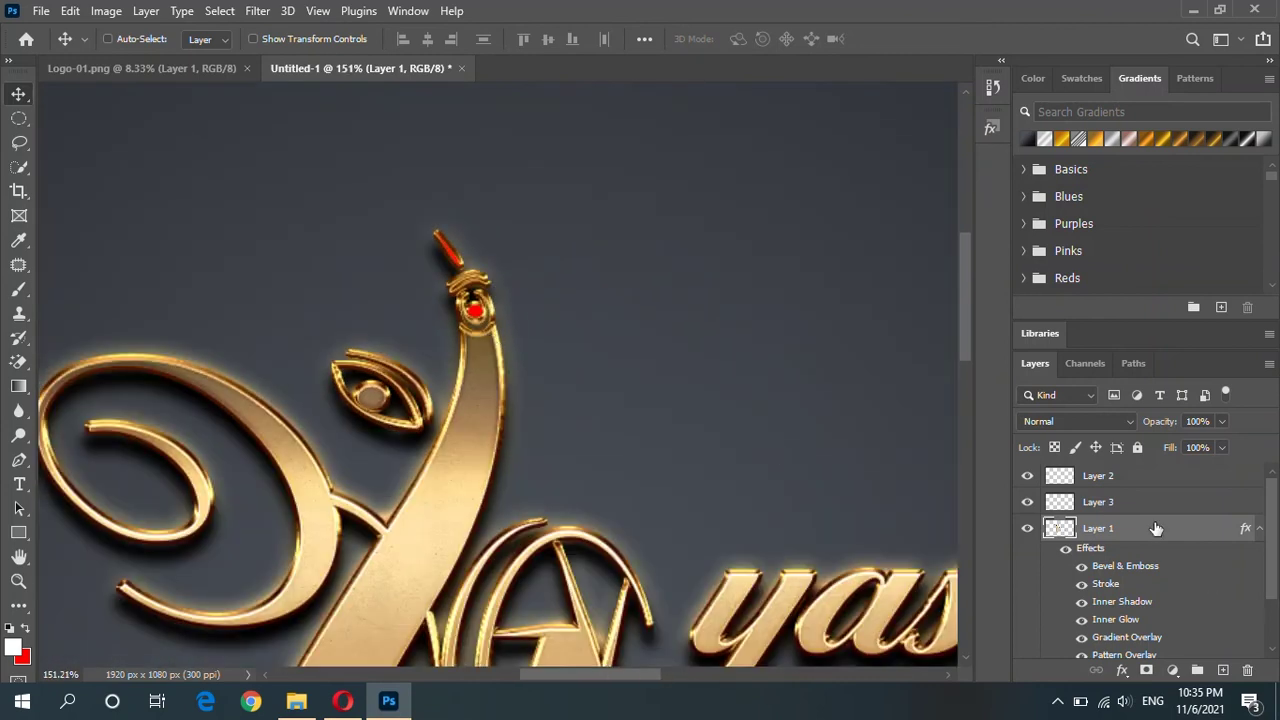
Step: Duplicate Layer 2 and Layer 3 together via the Create New Layer icon
{"action": "left_click", "coordinate": [1140, 502]}
{"action": "left_click", "coordinate": [1140, 476], "text": "shift"}
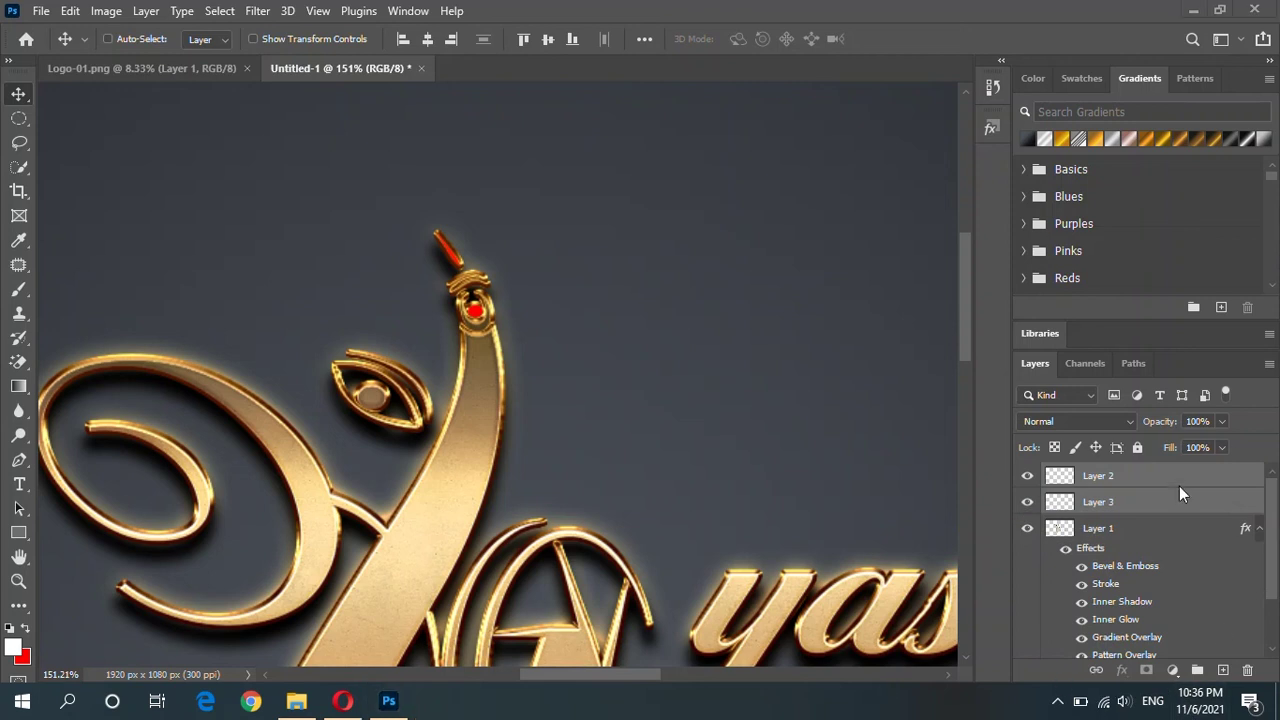
{"action": "mouse_move", "coordinate": [1177, 484]}
{"action": "left_mouse_down"}
{"action": "mouse_move", "coordinate": [1236, 643]}
{"action": "mouse_move", "coordinate": [1222, 669]}
{"action": "left_mouse_up"}
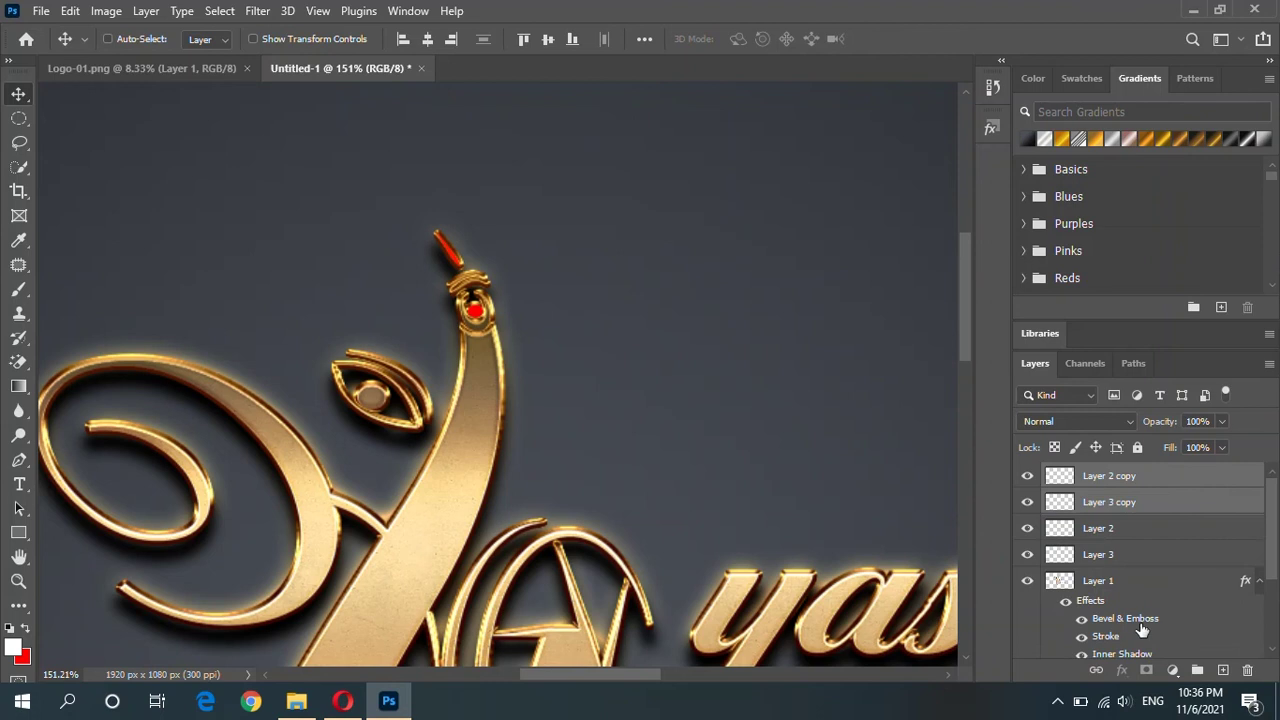
{"action": "scroll", "coordinate": [684, 352], "scroll_direction": "down", "scroll_amount": 2}
{"action": "scroll", "coordinate": [684, 352], "scroll_direction": "down", "scroll_amount": 3}
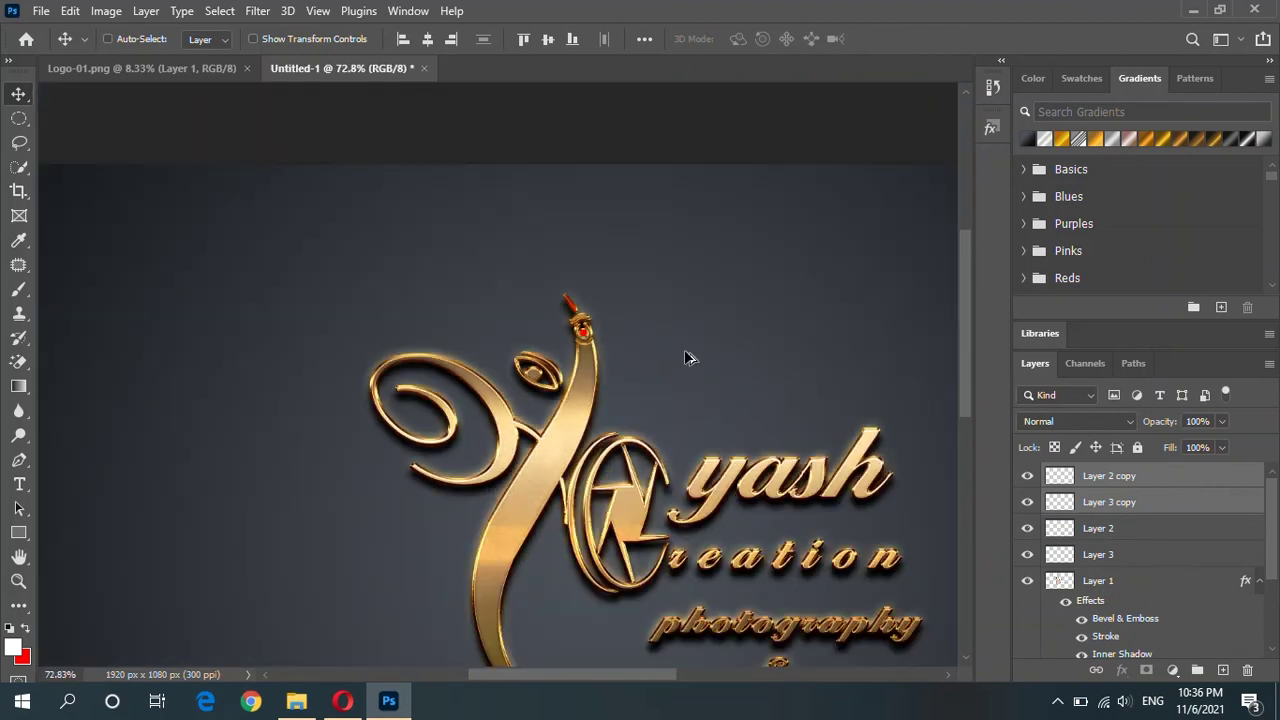
{"action": "scroll", "coordinate": [729, 326], "scroll_direction": "down", "scroll_amount": 3}
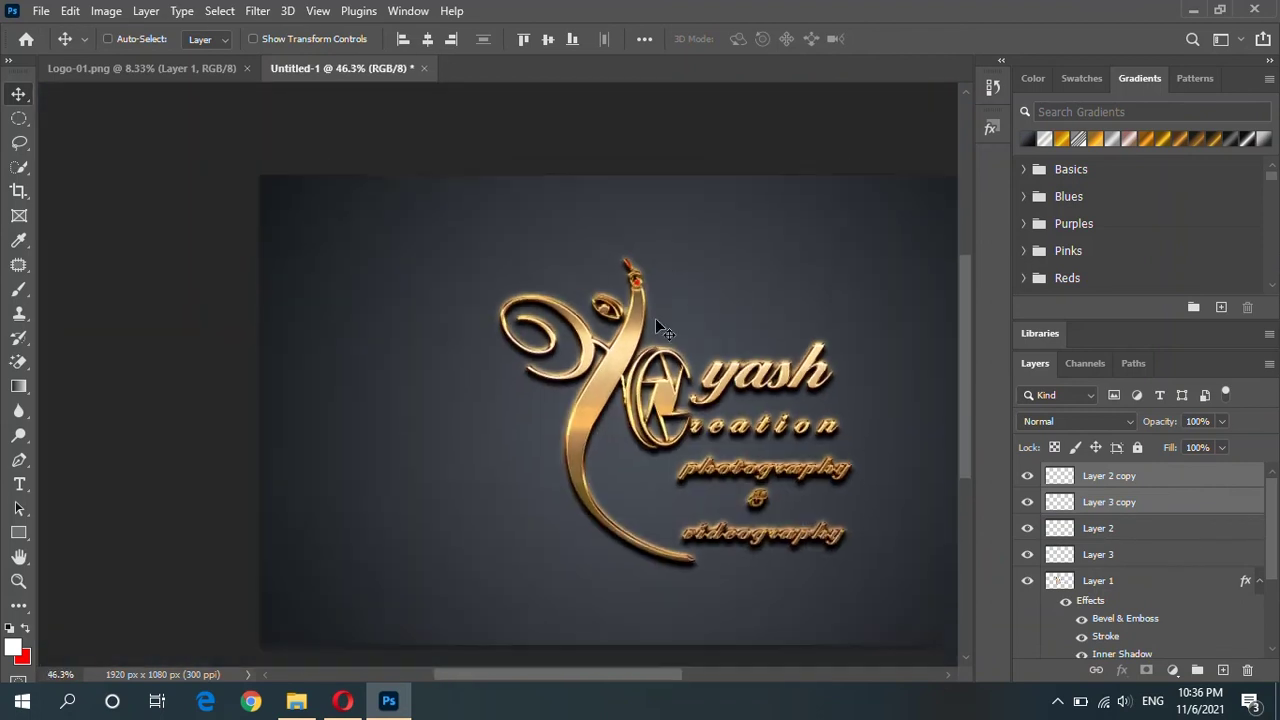
{"action": "scroll", "coordinate": [668, 335], "scroll_direction": "down", "scroll_amount": 1}
{"action": "scroll", "coordinate": [795, 350], "scroll_direction": "up", "scroll_amount": 1}
{"action": "scroll", "coordinate": [863, 338], "scroll_direction": "up", "scroll_amount": 1}
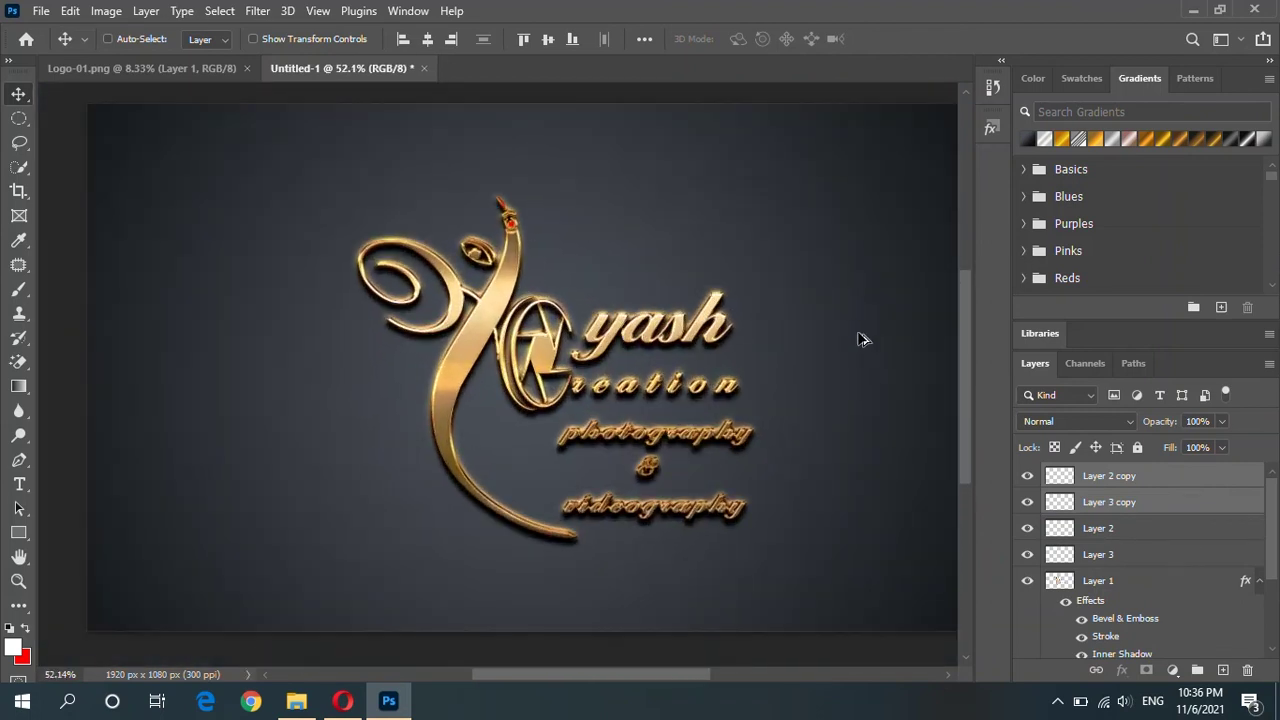
{"action": "scroll", "coordinate": [716, 364], "scroll_direction": "right", "scroll_amount": 3}
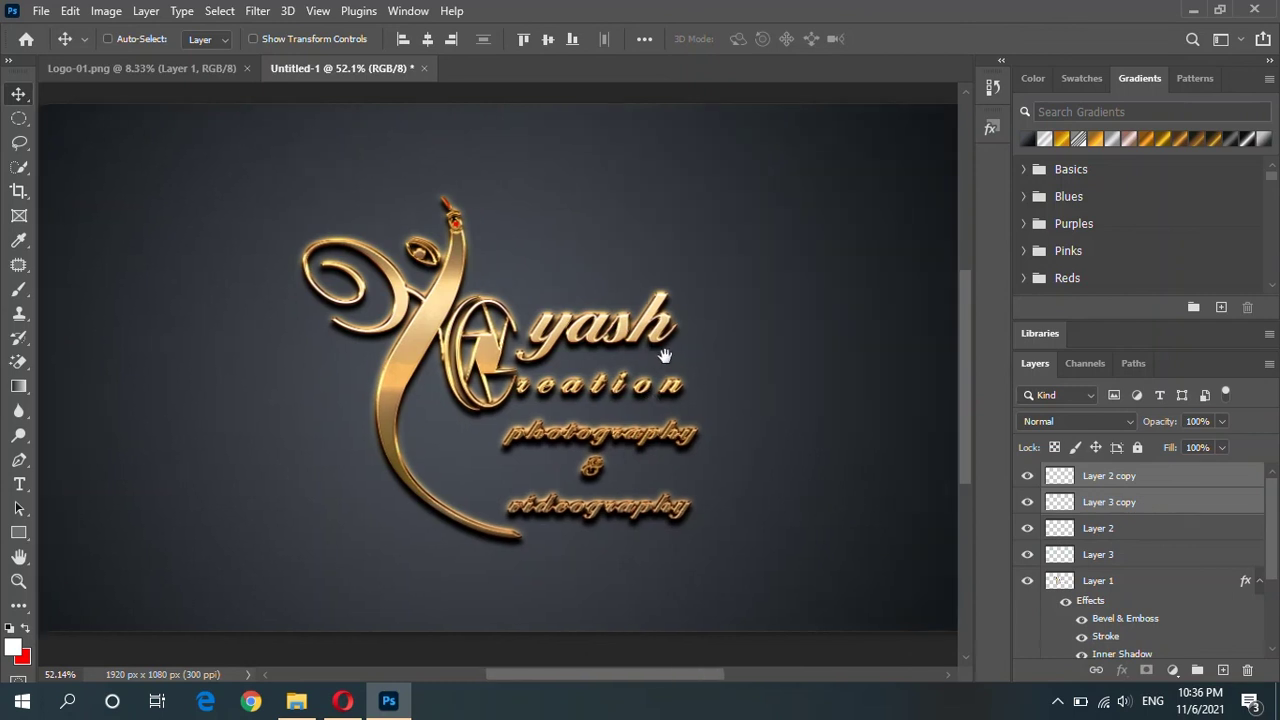
{"action": "scroll", "coordinate": [1120, 570], "scroll_direction": "down", "scroll_amount": 1}
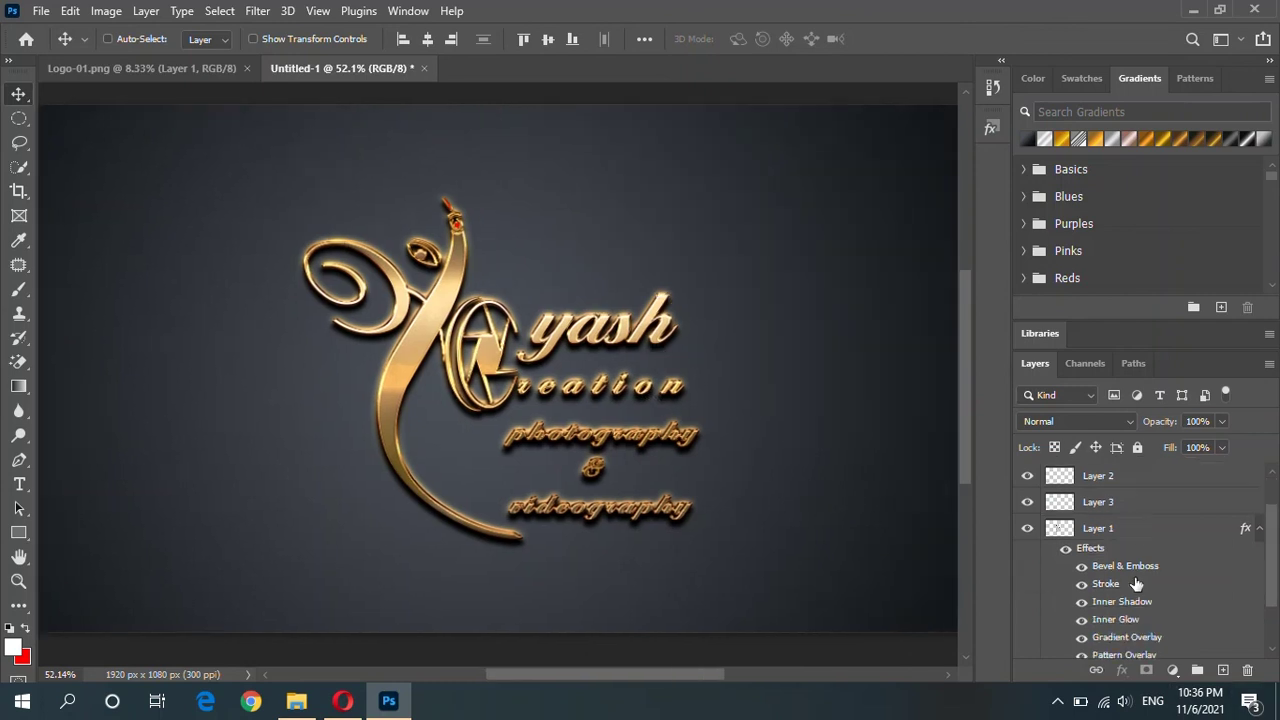
{"action": "scroll", "coordinate": [1125, 575], "scroll_direction": "down", "scroll_amount": 1}
{"action": "scroll", "coordinate": [1135, 583], "scroll_direction": "down", "scroll_amount": 1}
Step: Change the gradient's left colour stop to gray #595c62 for the Background layer
{"action": "left_click", "coordinate": [1146, 646]}
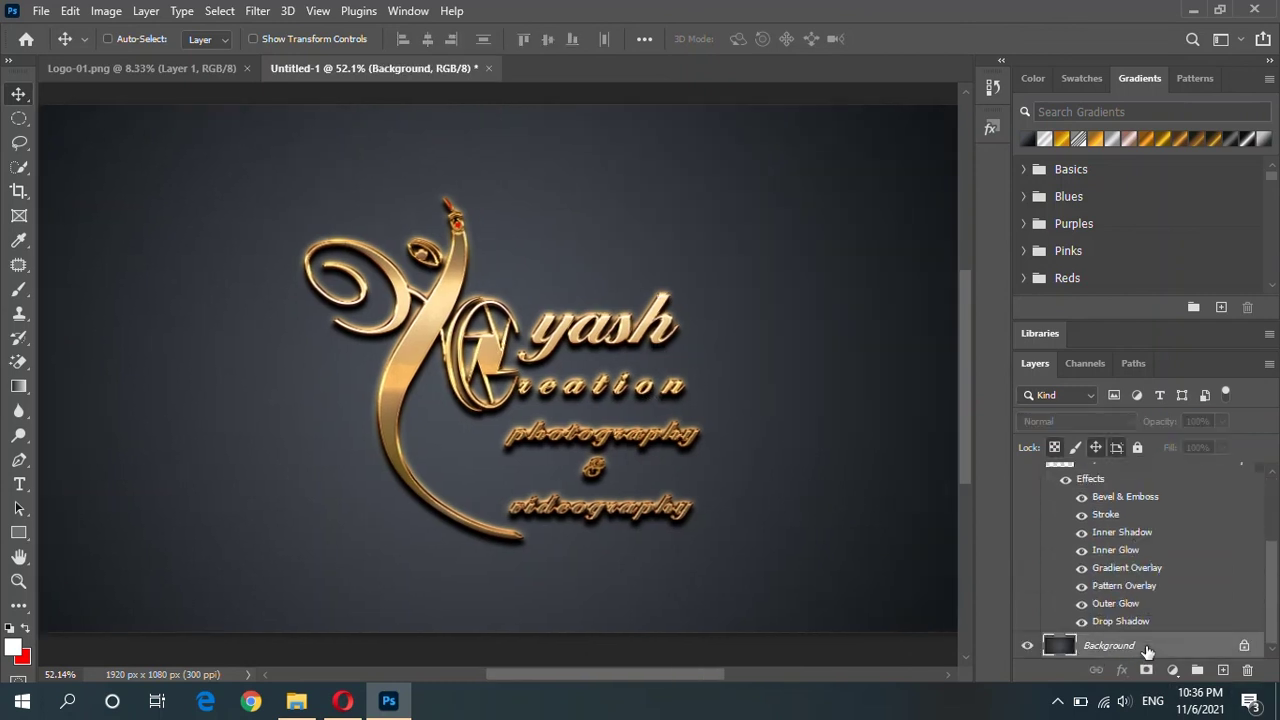
{"action": "left_click", "coordinate": [19, 387]}
{"action": "scroll", "coordinate": [428, 404], "scroll_direction": "down", "scroll_amount": 2}
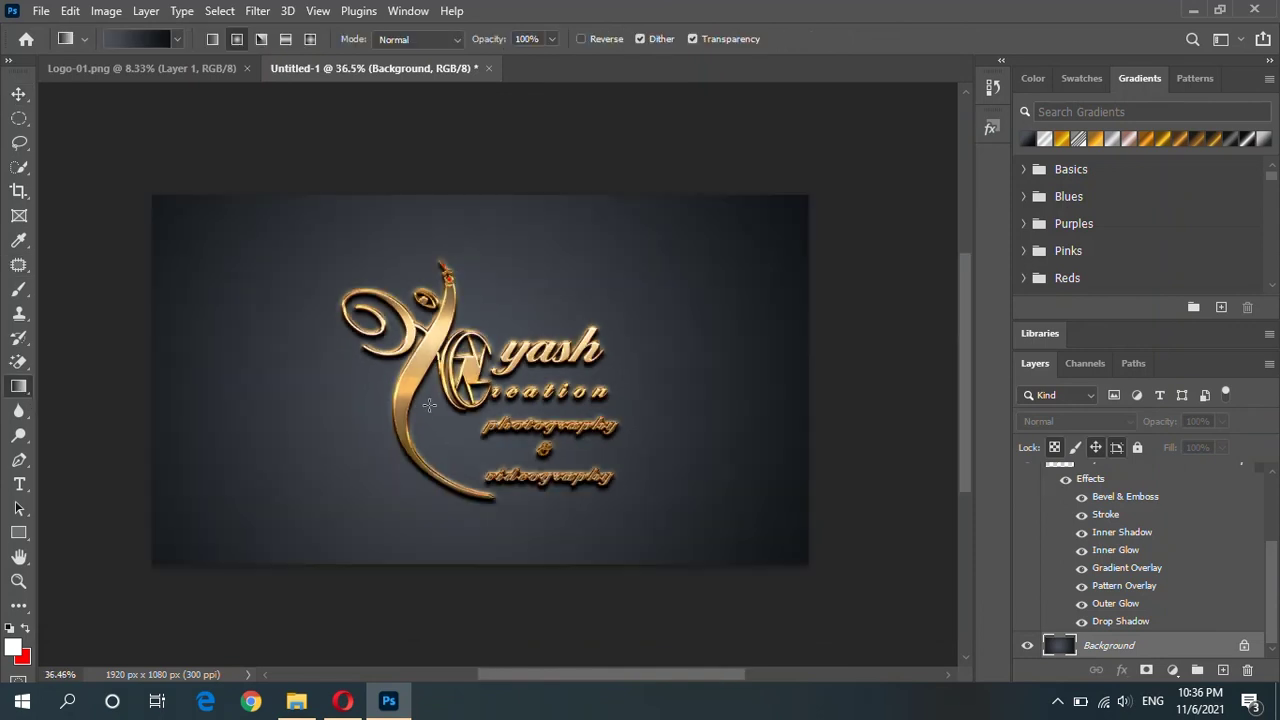
{"action": "left_click", "coordinate": [147, 36]}
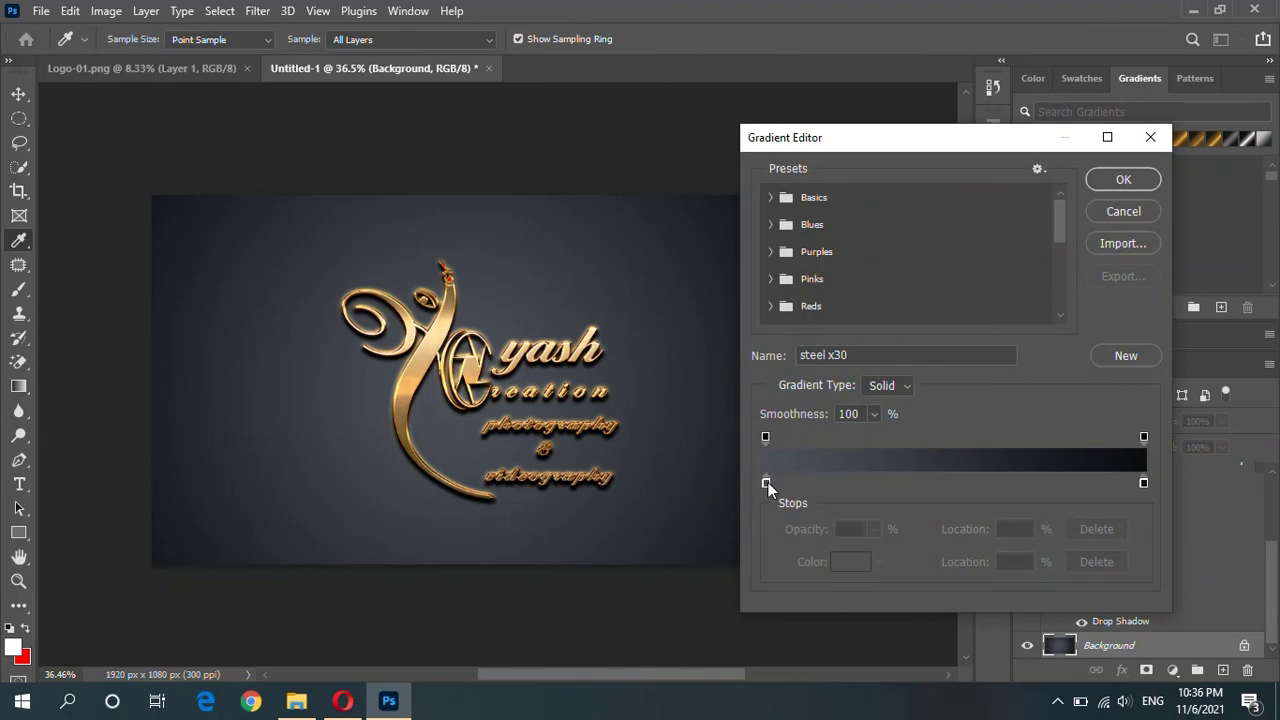
{"action": "left_click", "coordinate": [767, 483]}
{"action": "left_click", "coordinate": [851, 562]}
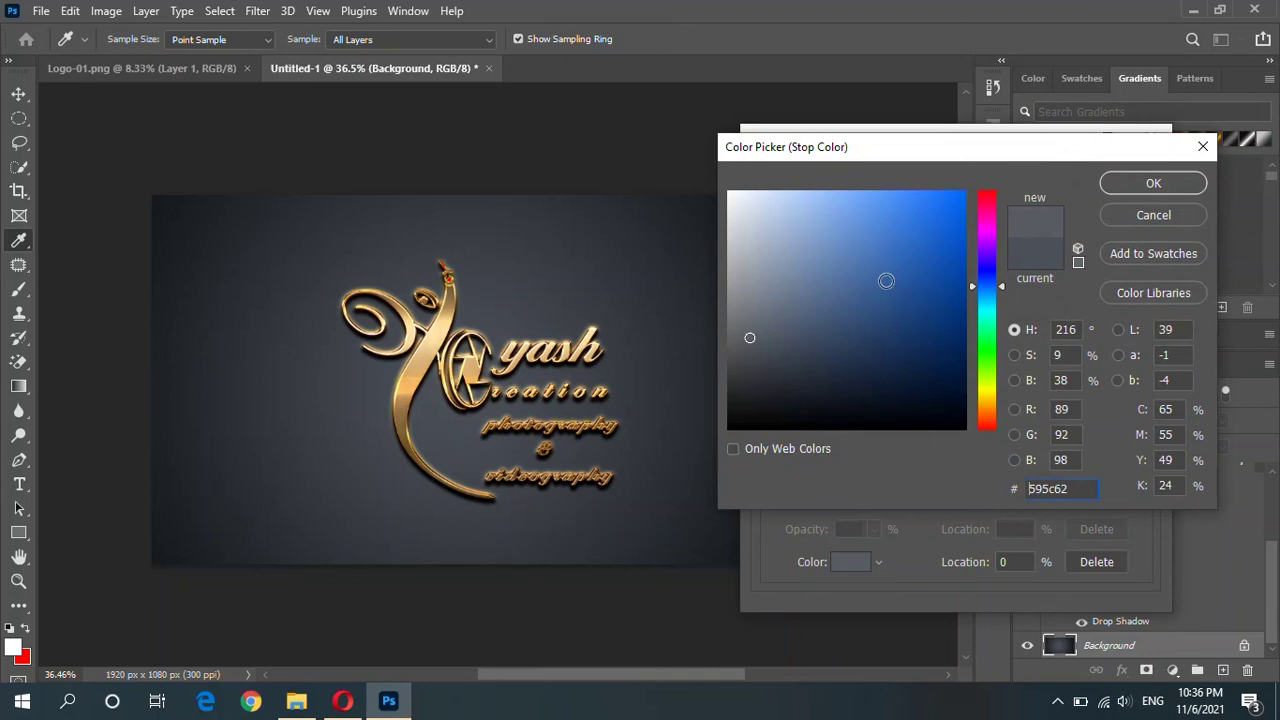
{"action": "left_click", "coordinate": [1152, 183]}
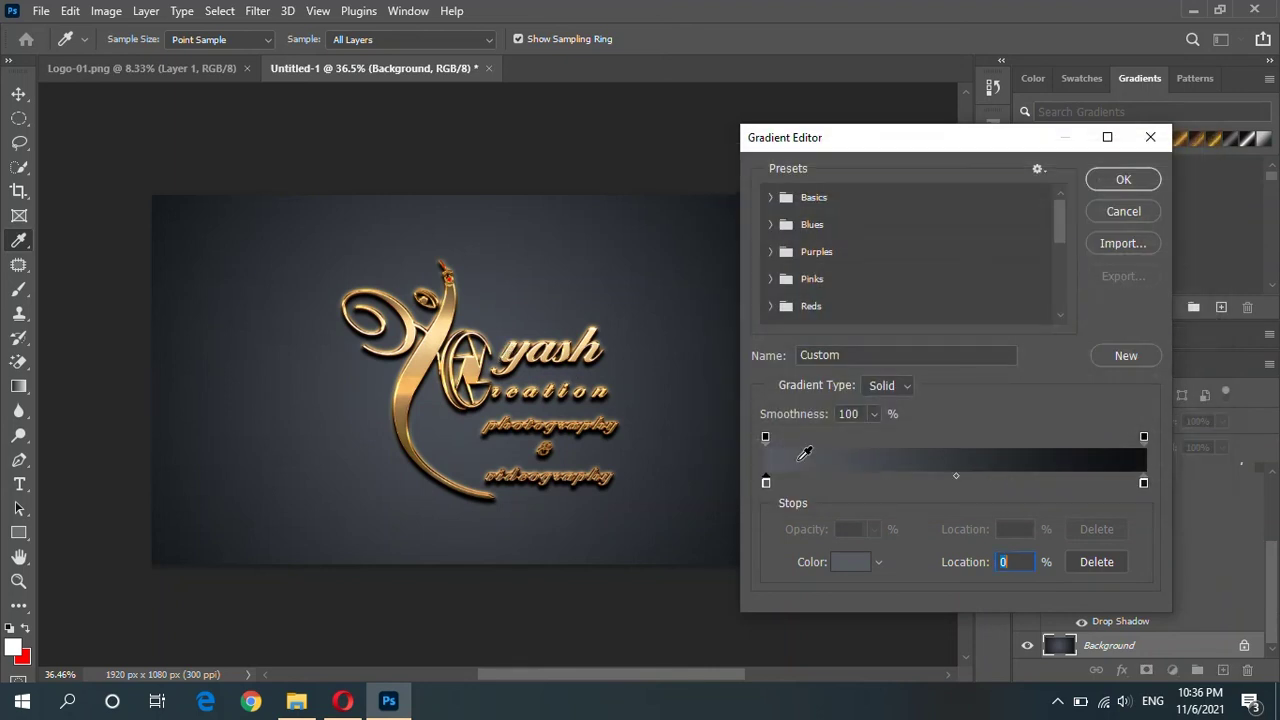
{"action": "left_click", "coordinate": [1113, 184]}
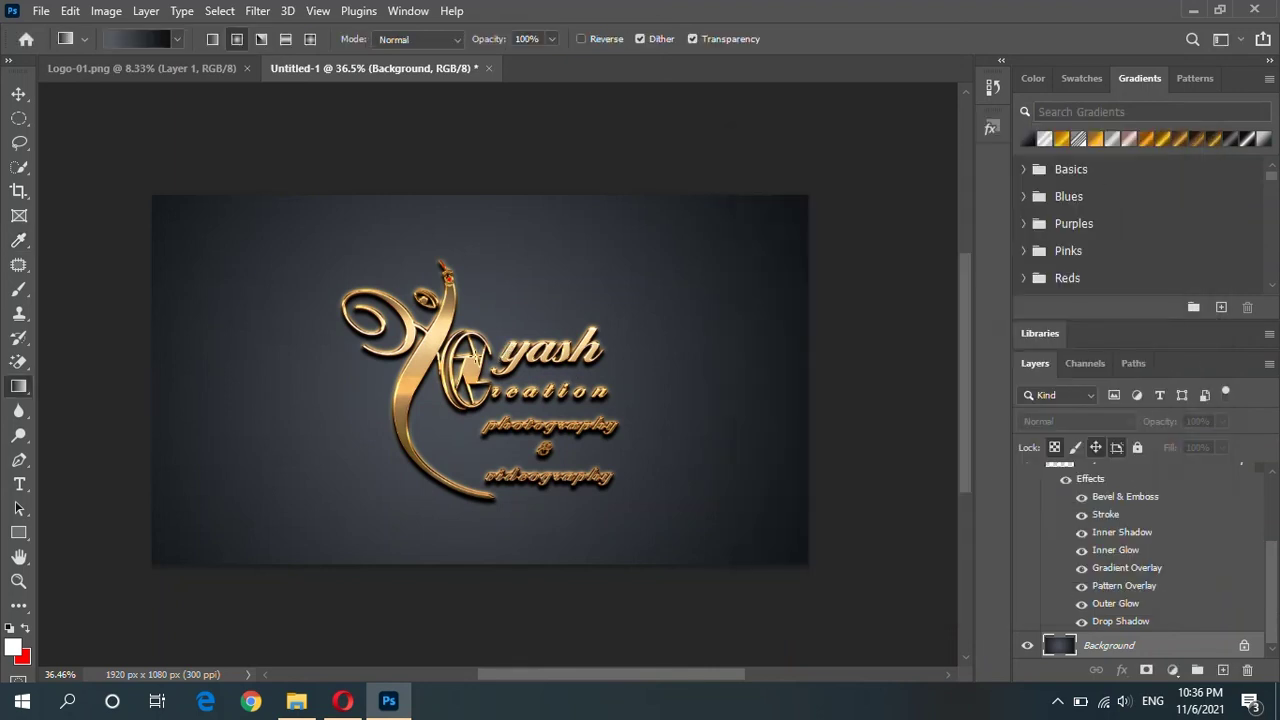
Step: Redraw the lighter radial gradient from the canvas centre and open Save As for a PSD
{"action": "left_click_drag", "start_coordinate": [456, 366], "coordinate": [946, 372]}
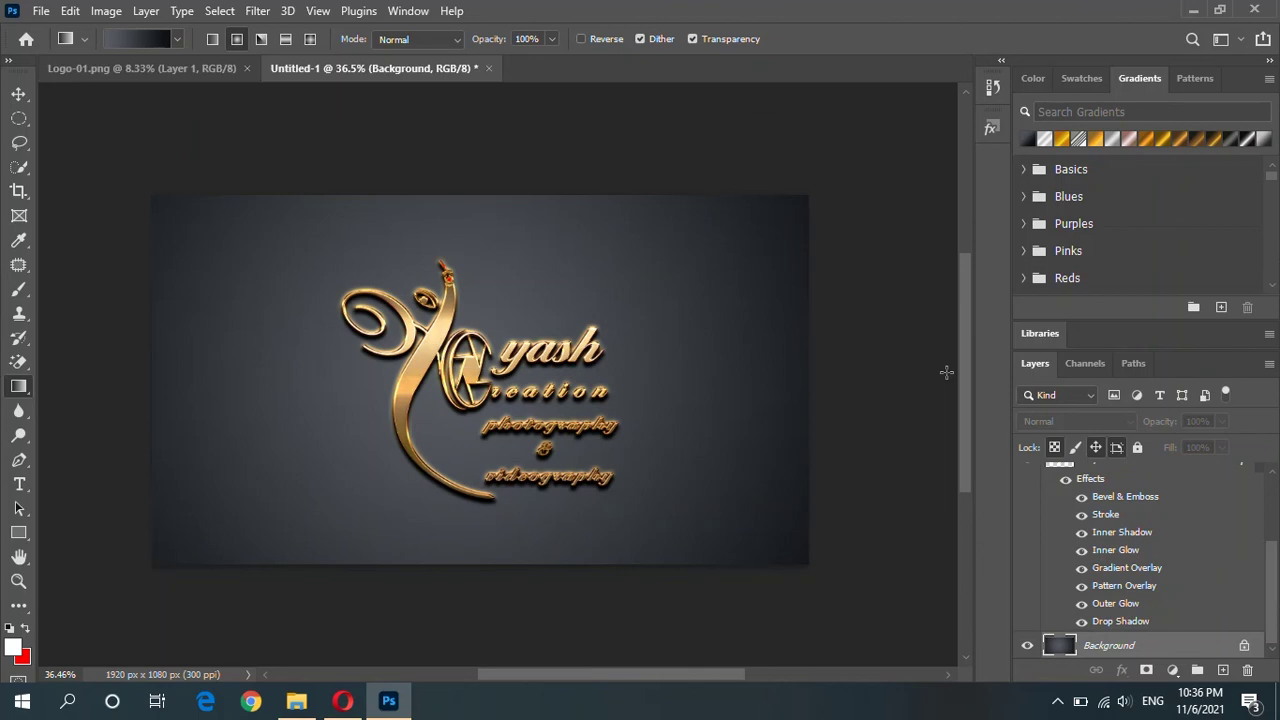
{"action": "scroll", "coordinate": [475, 418], "scroll_direction": "down", "scroll_amount": 1}
{"action": "scroll", "coordinate": [460, 440], "scroll_direction": "up", "scroll_amount": 1}
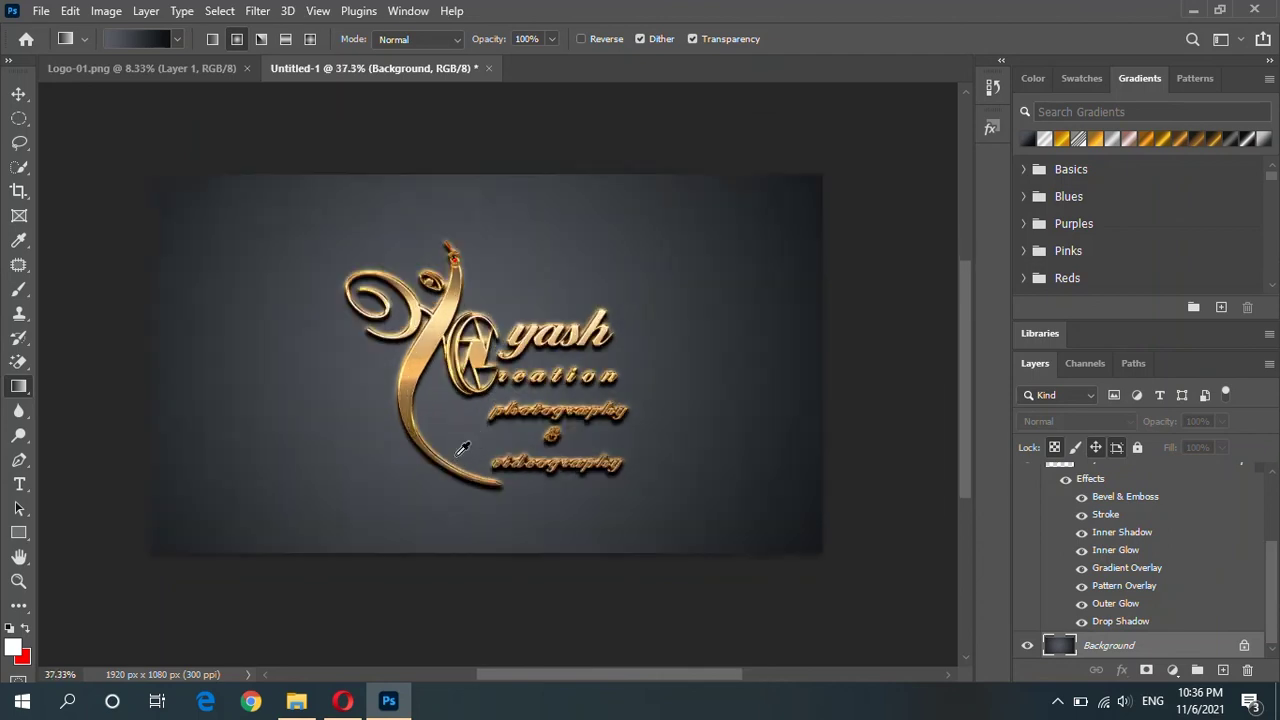
{"action": "scroll", "coordinate": [478, 449], "scroll_direction": "up", "scroll_amount": 1}
{"action": "scroll", "coordinate": [603, 453], "scroll_direction": "down", "scroll_amount": 1}
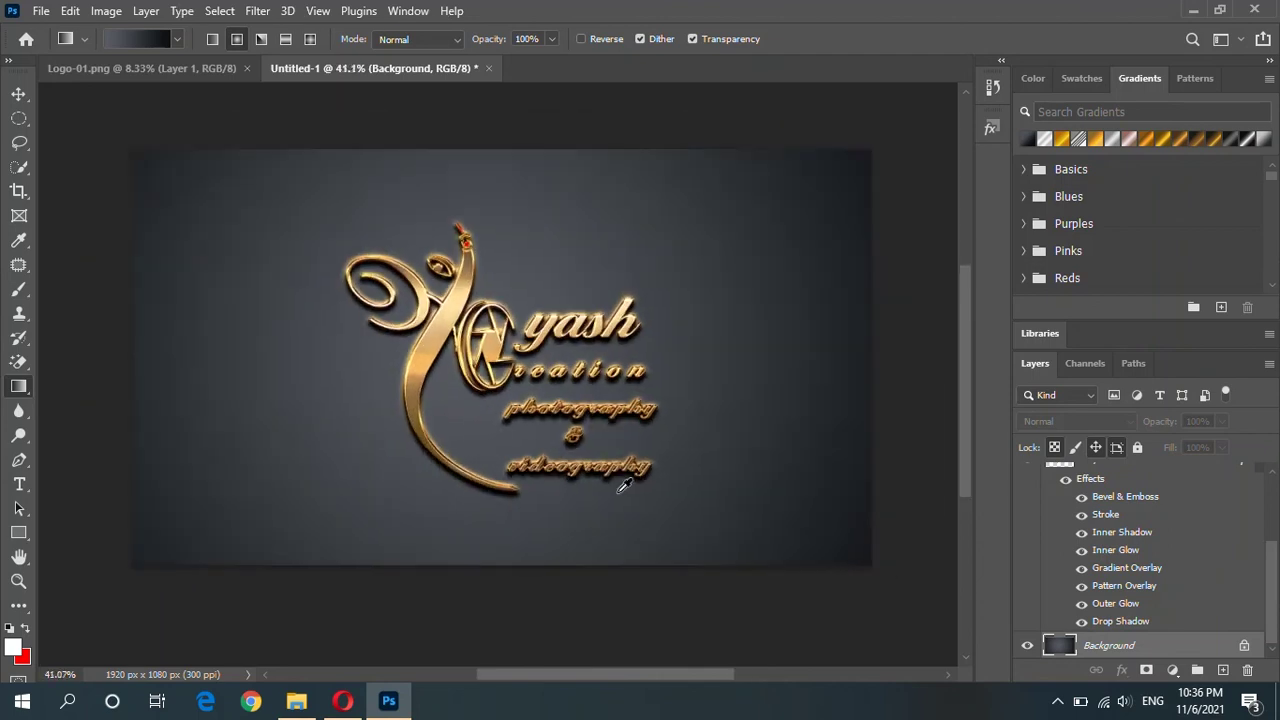
{"action": "scroll", "coordinate": [502, 255], "scroll_direction": "up", "scroll_amount": 1}
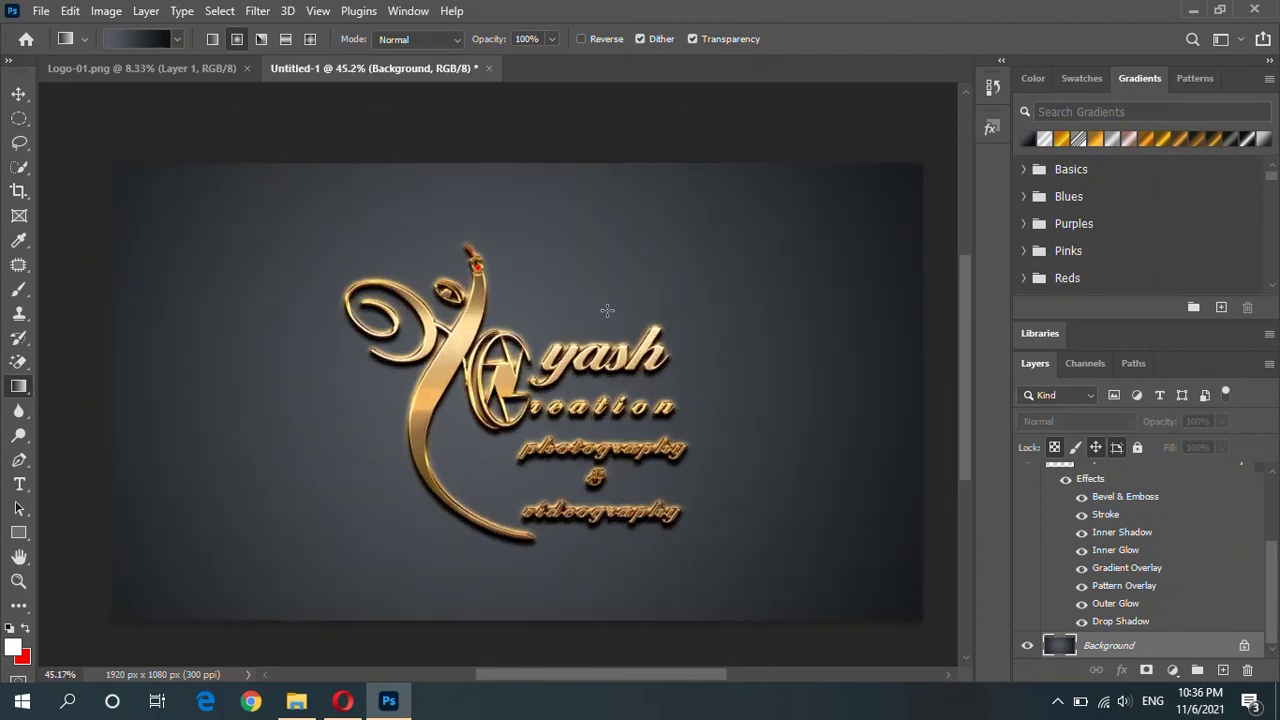
{"action": "key", "text": "ctrl+s"}
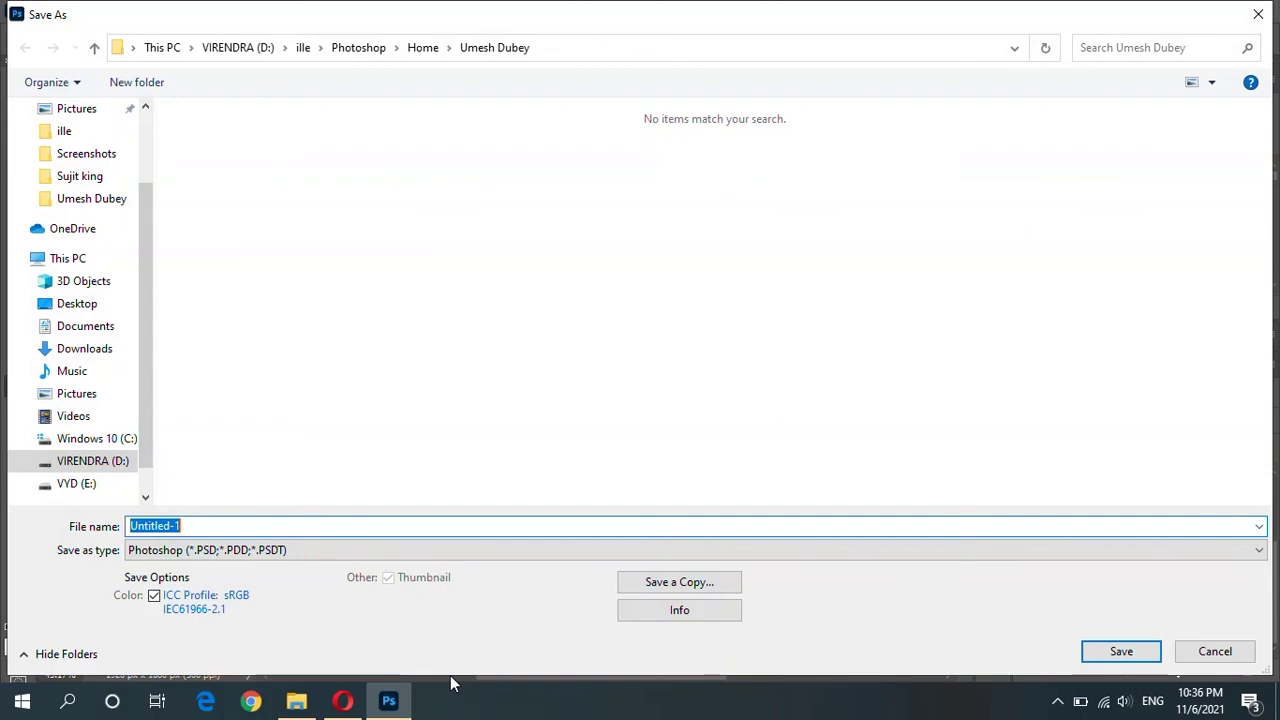